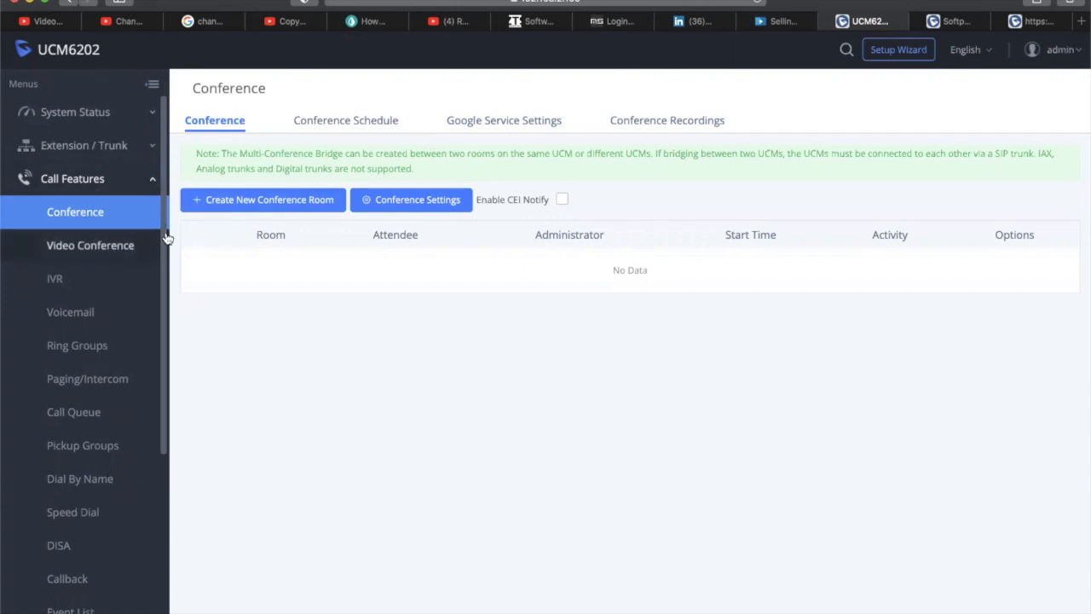
# Toggle the Call Features list, glance at Video Conference, then return to the Conference room list
pyautogui.click(86, 182)
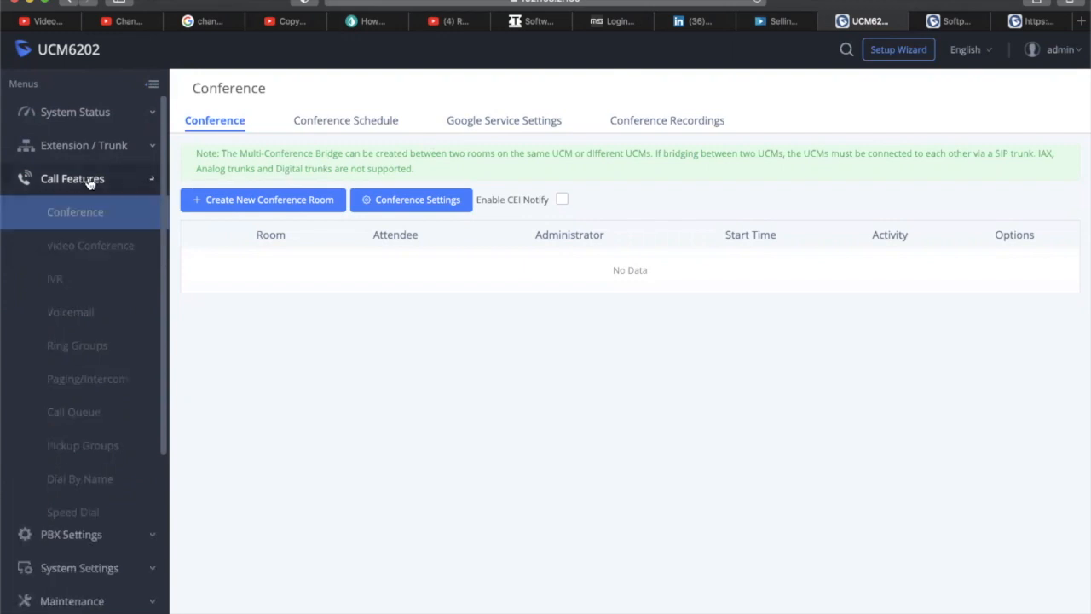
pyautogui.click(99, 179)
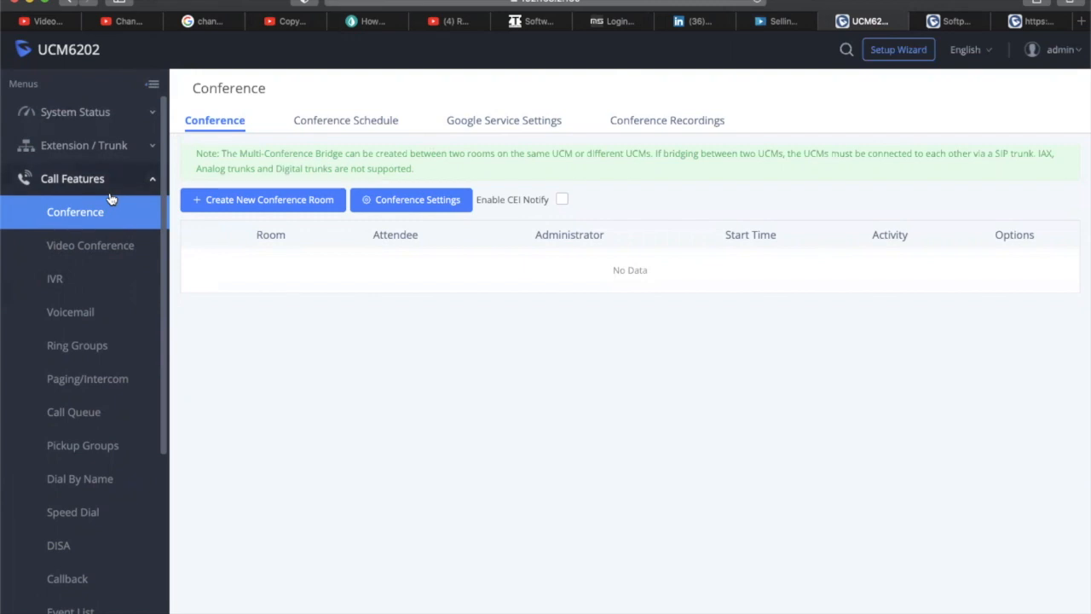
pyautogui.click(102, 245)
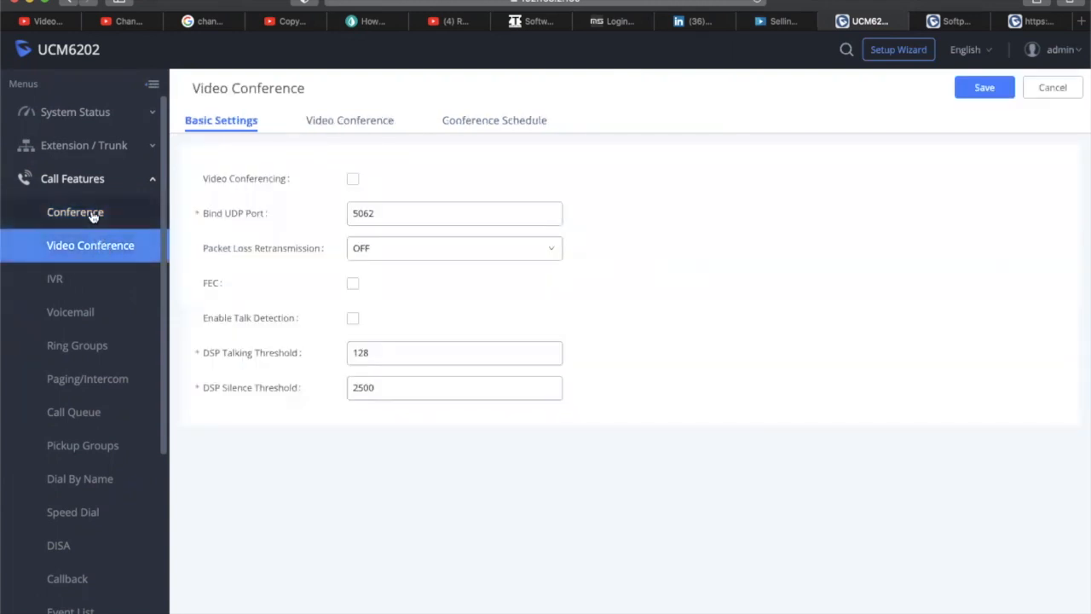
pyautogui.click(90, 213)
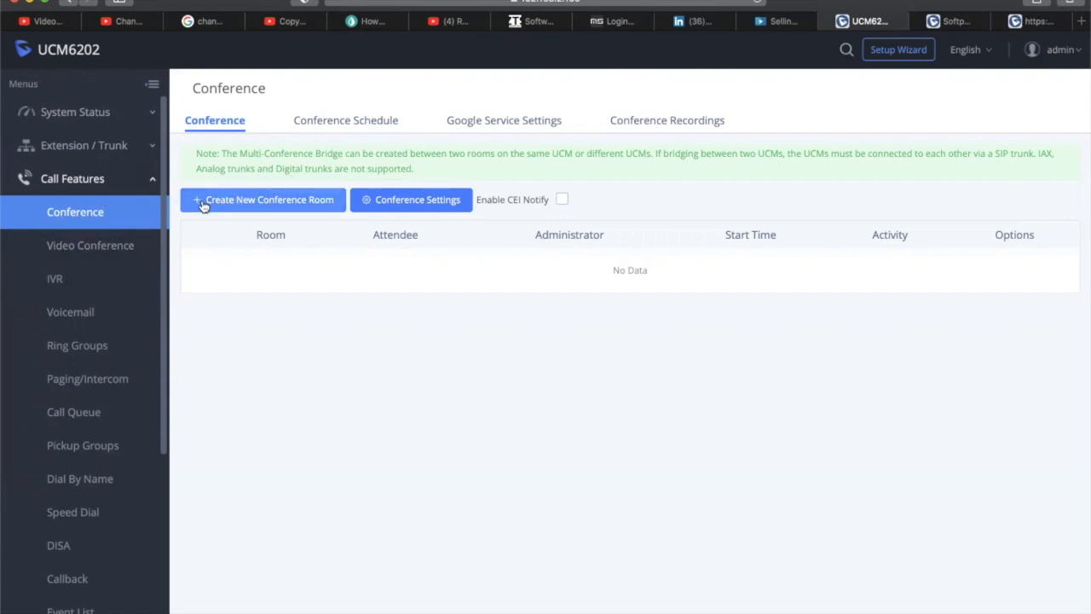
# Start a new conference room, keeping extension 6300 and turning Public Mode off
pyautogui.click(238, 201)
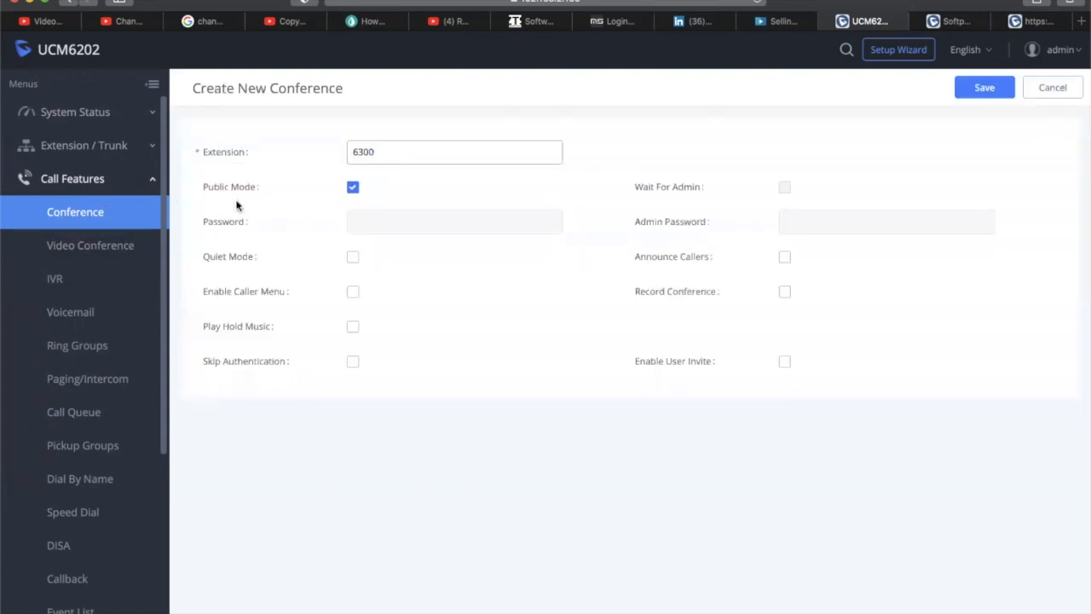
pyautogui.moveTo(394, 152); pyautogui.dragTo(338, 146)
pyautogui.click(395, 152)
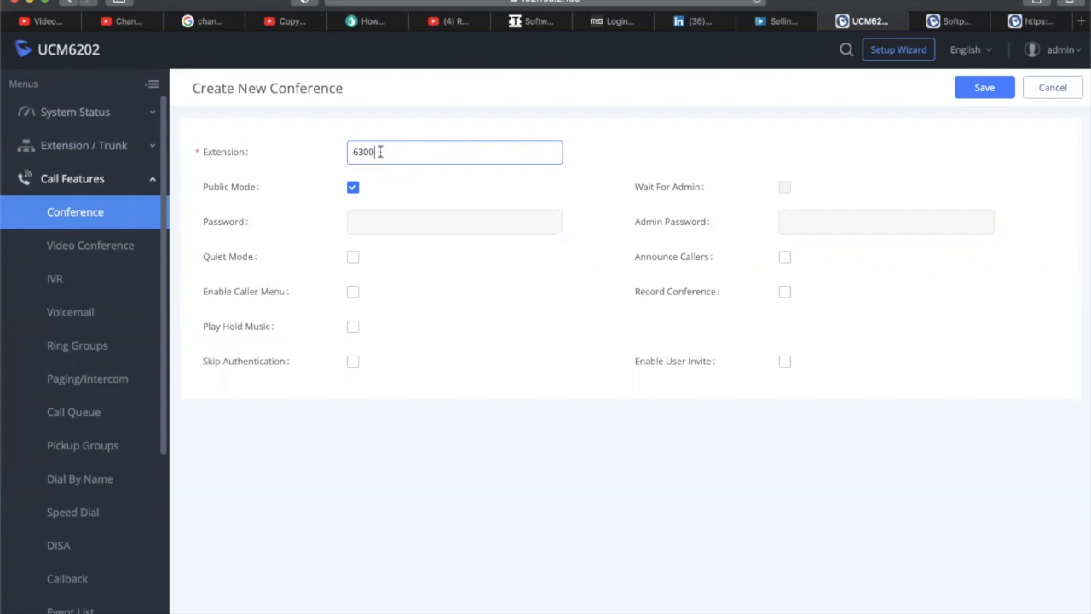
pyautogui.moveTo(383, 151); pyautogui.dragTo(348, 152)
pyautogui.click(388, 153)
pyautogui.click(352, 187)
pyautogui.click(365, 223)
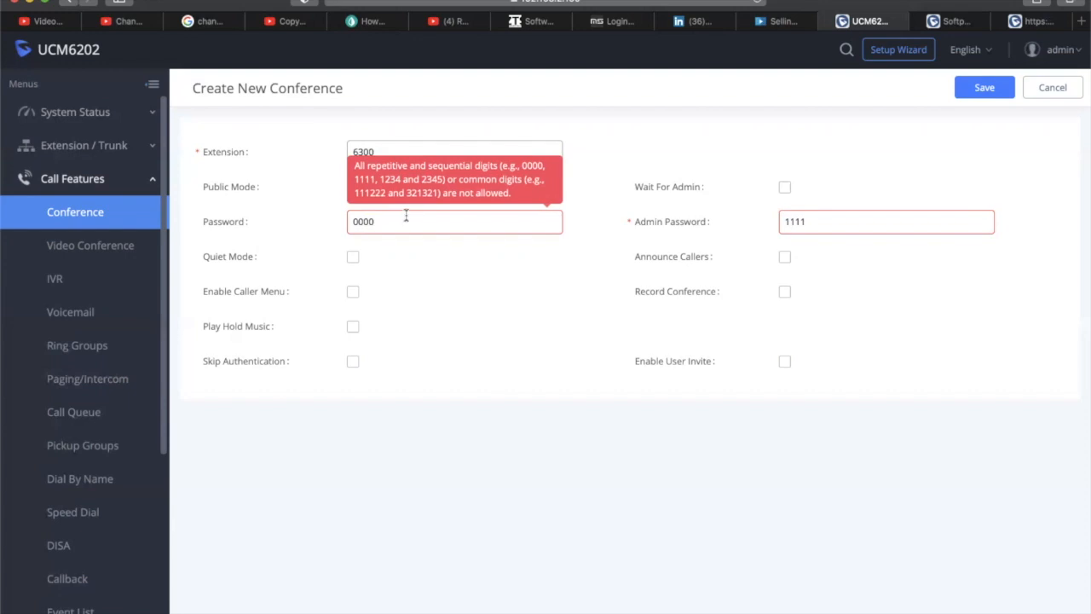
# Enter the room password and admin password, then save conference room 6300
pyautogui.moveTo(405, 217); pyautogui.dragTo(346, 209)
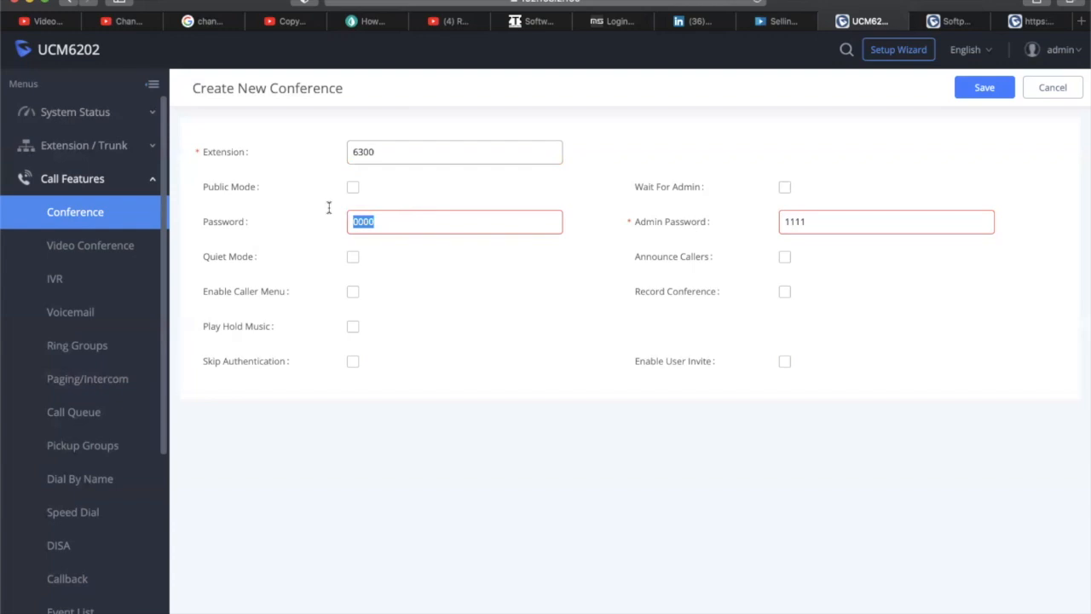
pyautogui.press('Tab')
pyautogui.press('super+l')
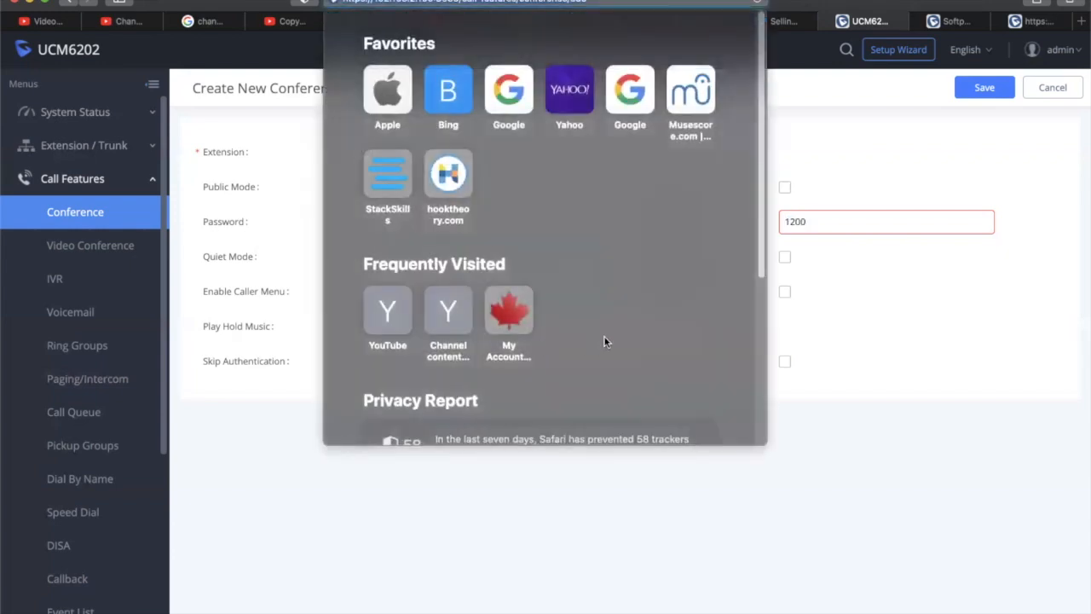
pyautogui.click(877, 325)
pyautogui.moveTo(821, 223); pyautogui.dragTo(745, 213)
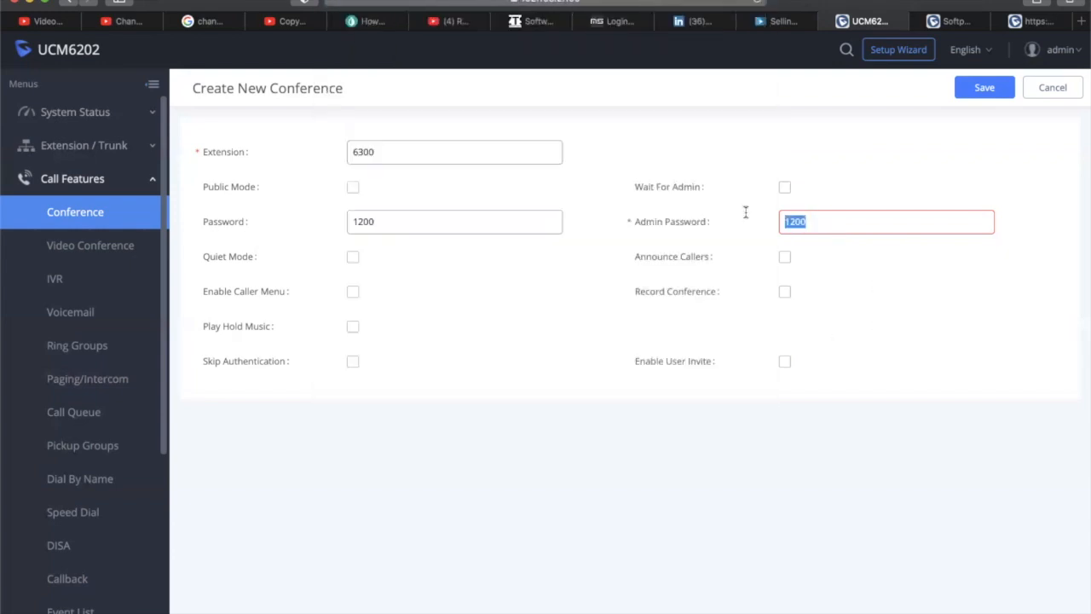
pyautogui.click(559, 296)
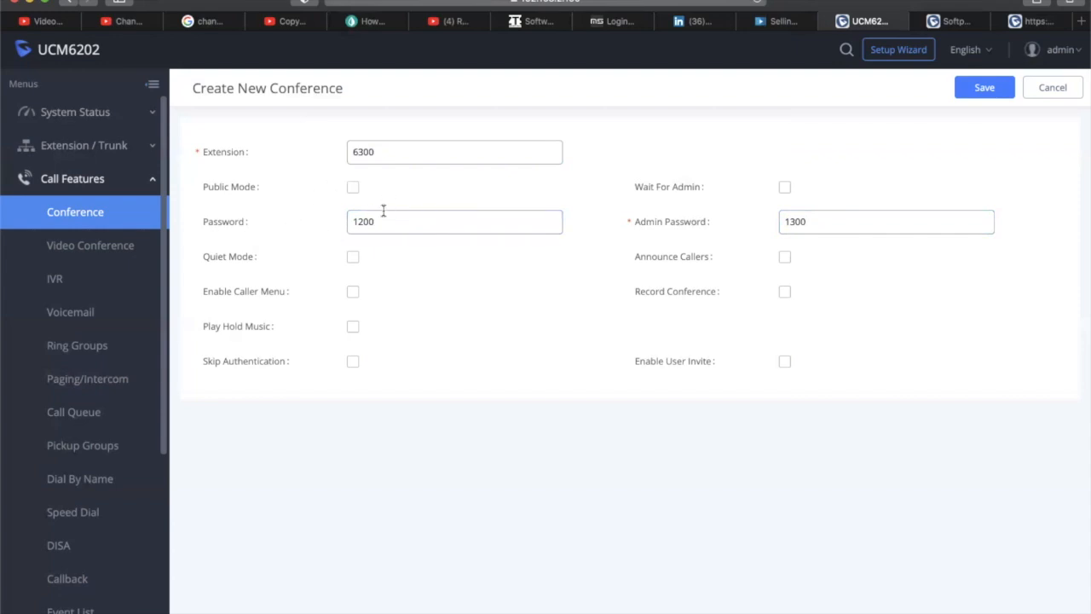
pyautogui.click(806, 228)
pyautogui.click(980, 89)
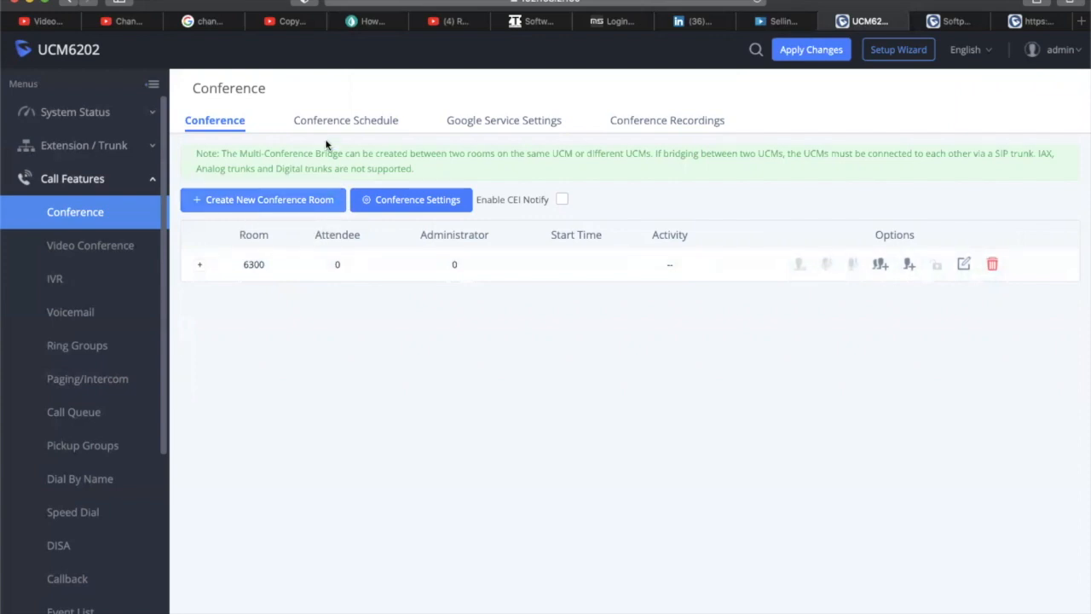
# Start a new conference schedule with subject MARKETING
pyautogui.click(348, 121)
pyautogui.click(218, 122)
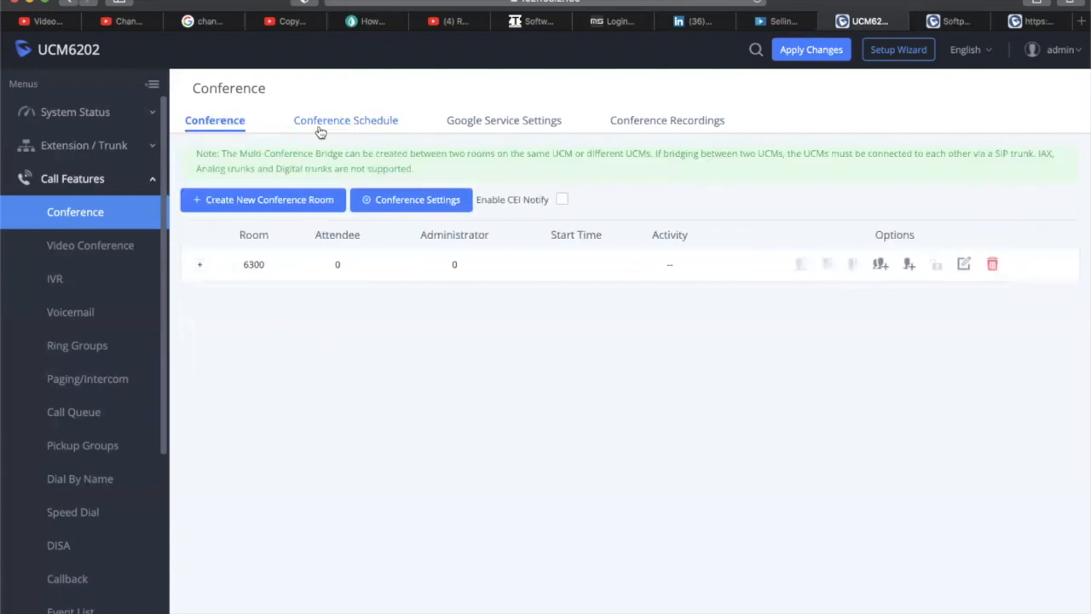
pyautogui.click(338, 124)
pyautogui.click(249, 156)
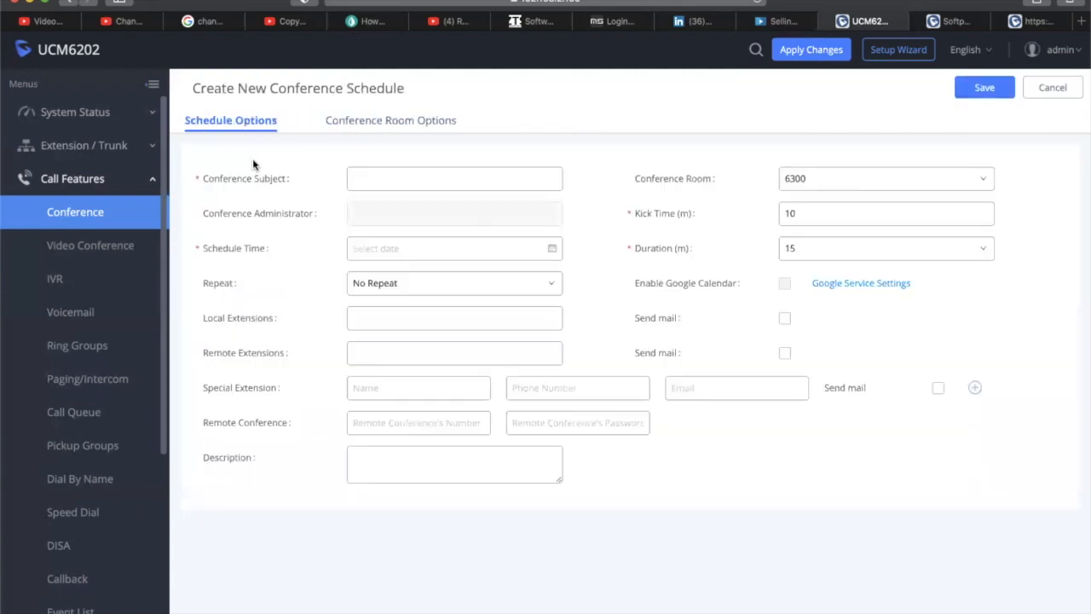
pyautogui.click(456, 326)
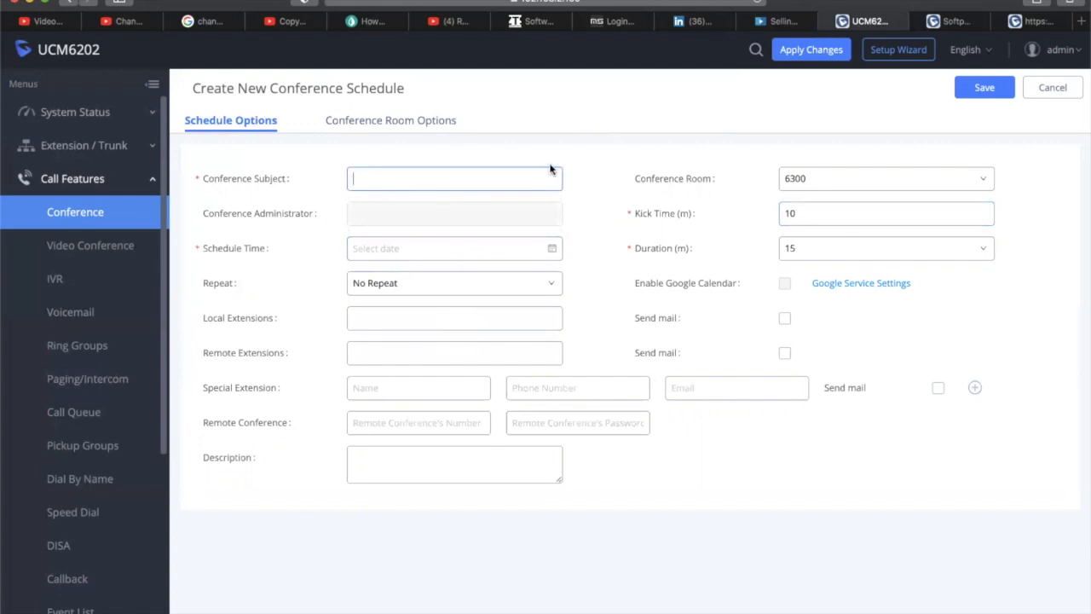
pyautogui.write('s')
pyautogui.press('BackSpace')
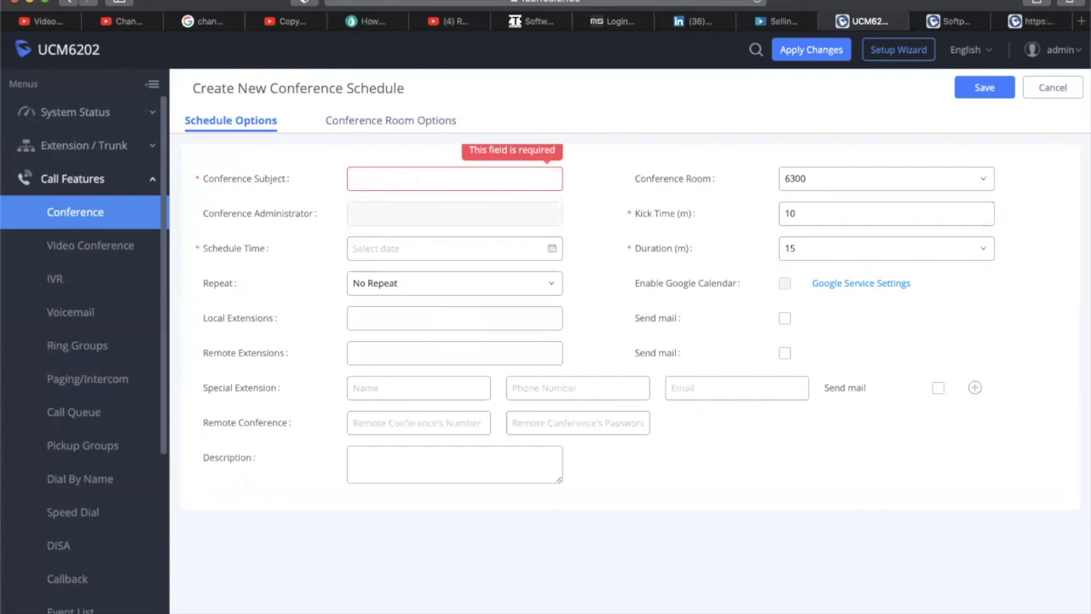
pyautogui.write('MARKETING')
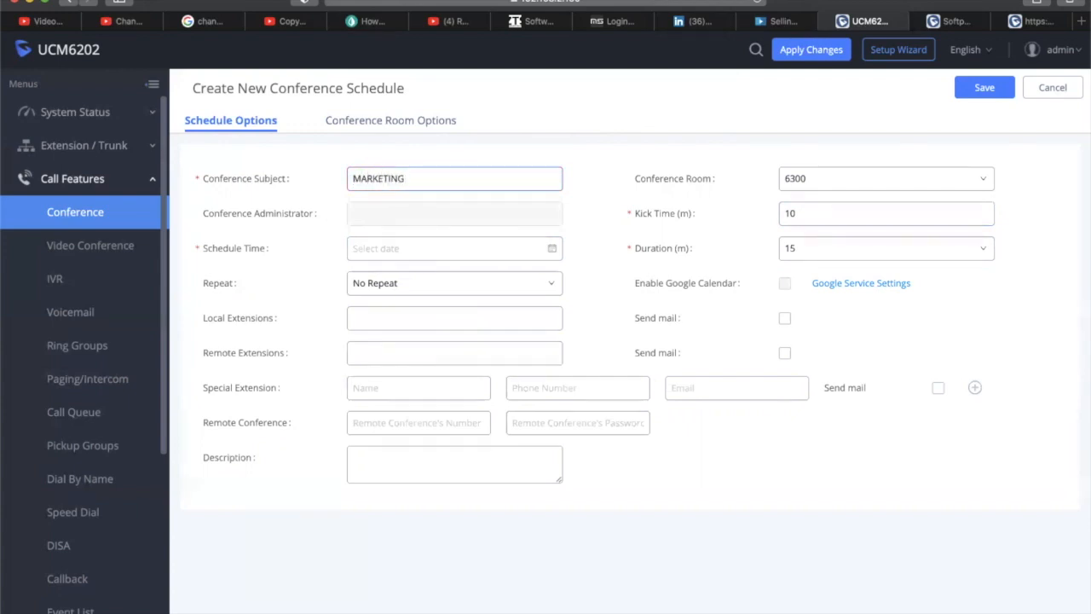
# Set the schedule duration to 30 minutes and keep it as No Repeat
pyautogui.click(843, 216)
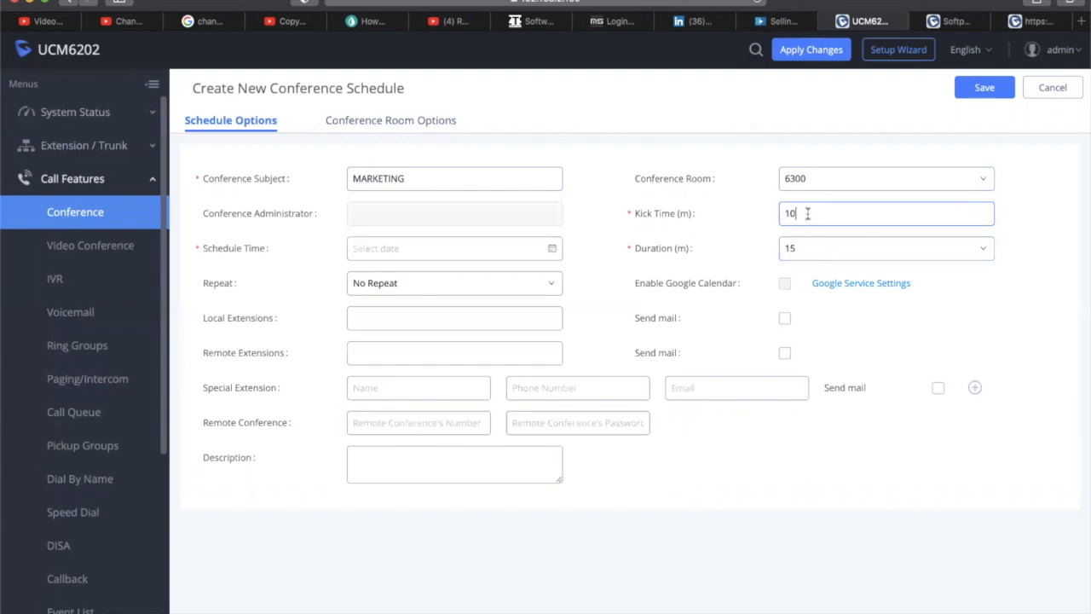
pyautogui.moveTo(641, 207)
pyautogui.click(804, 248)
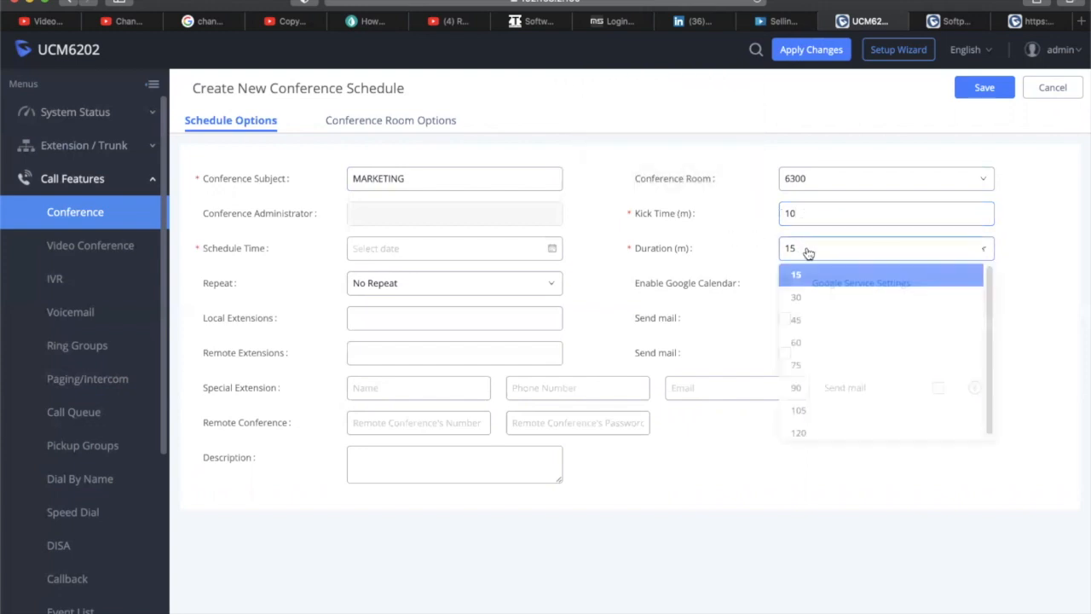
pyautogui.click(798, 301)
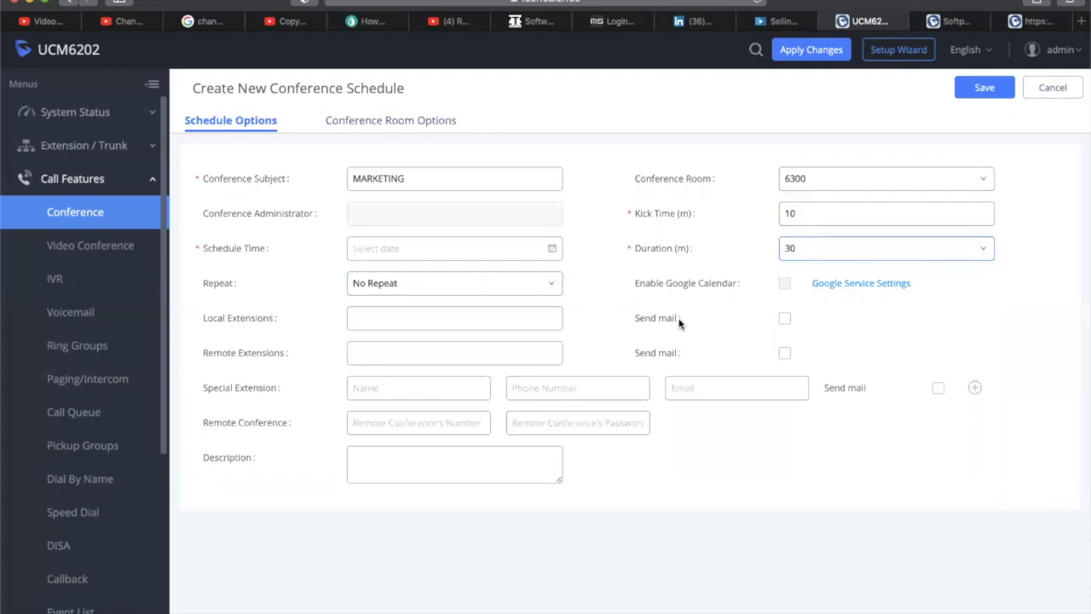
pyautogui.scroll(-1, 679, 324)
pyautogui.click(423, 310)
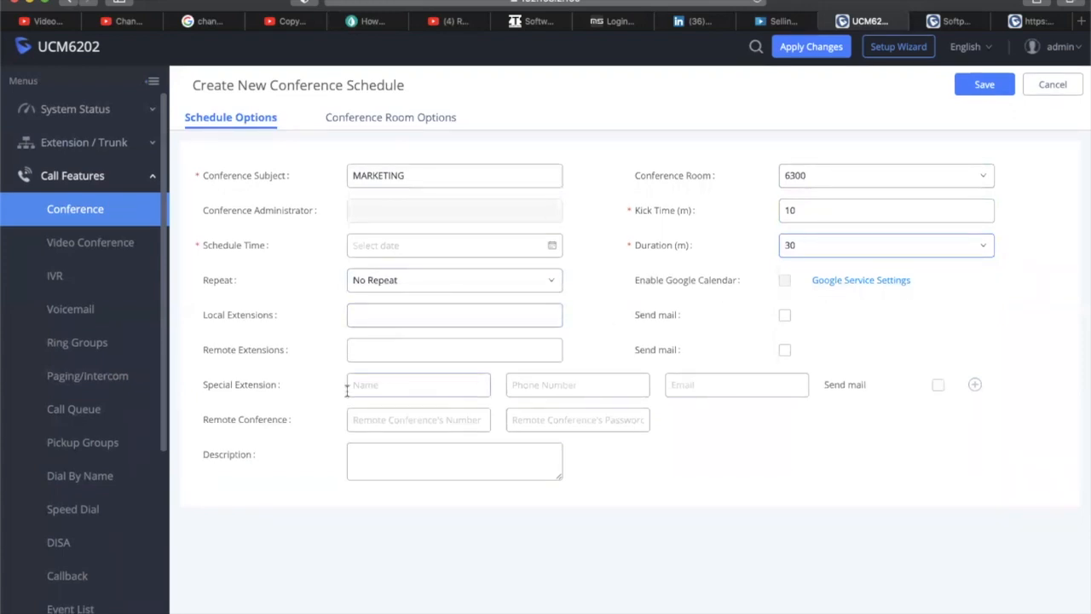
pyautogui.click(530, 290)
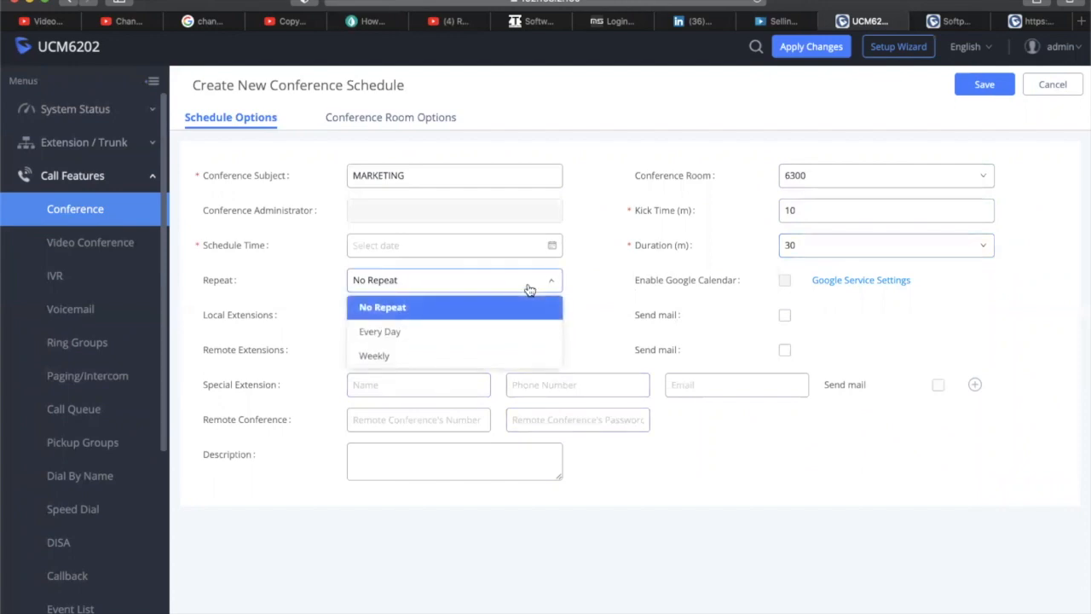
pyautogui.click(529, 285)
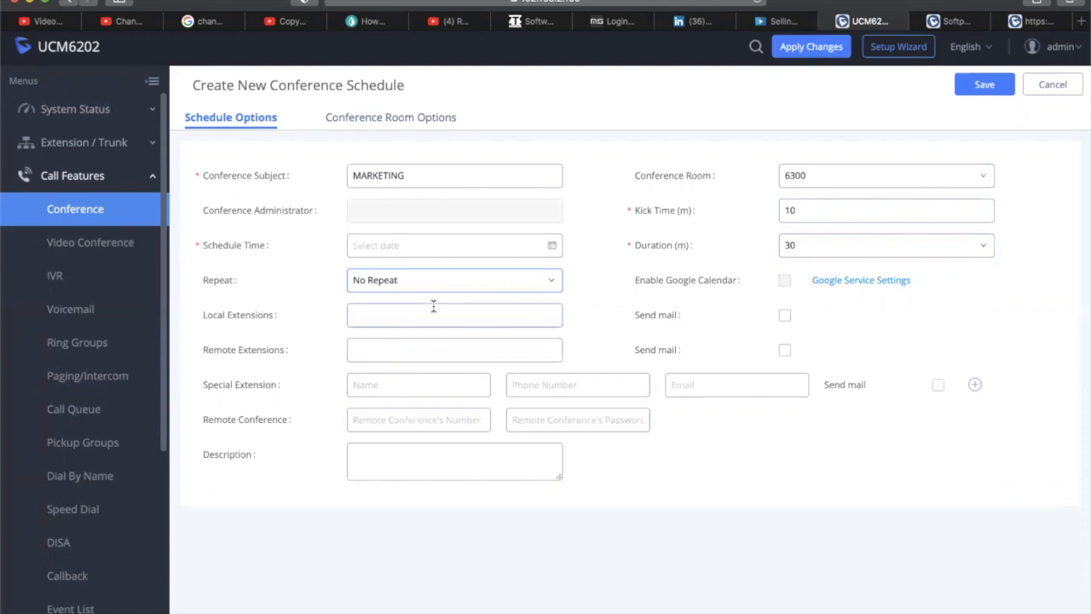
# Check the local and remote extension lists and leave both mail notifications off
pyautogui.click(443, 320)
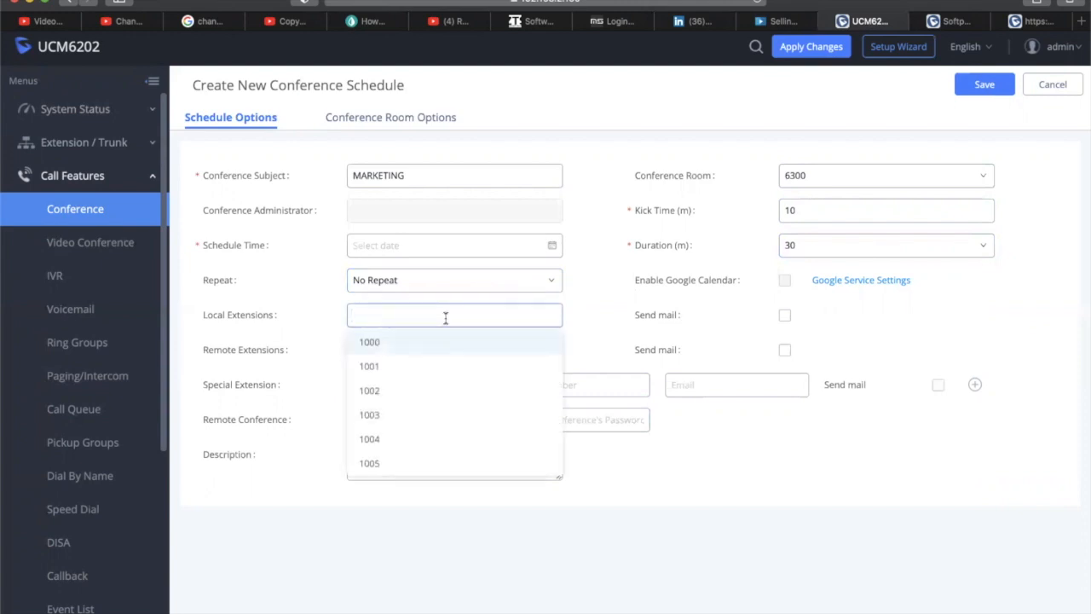
pyautogui.click(306, 311)
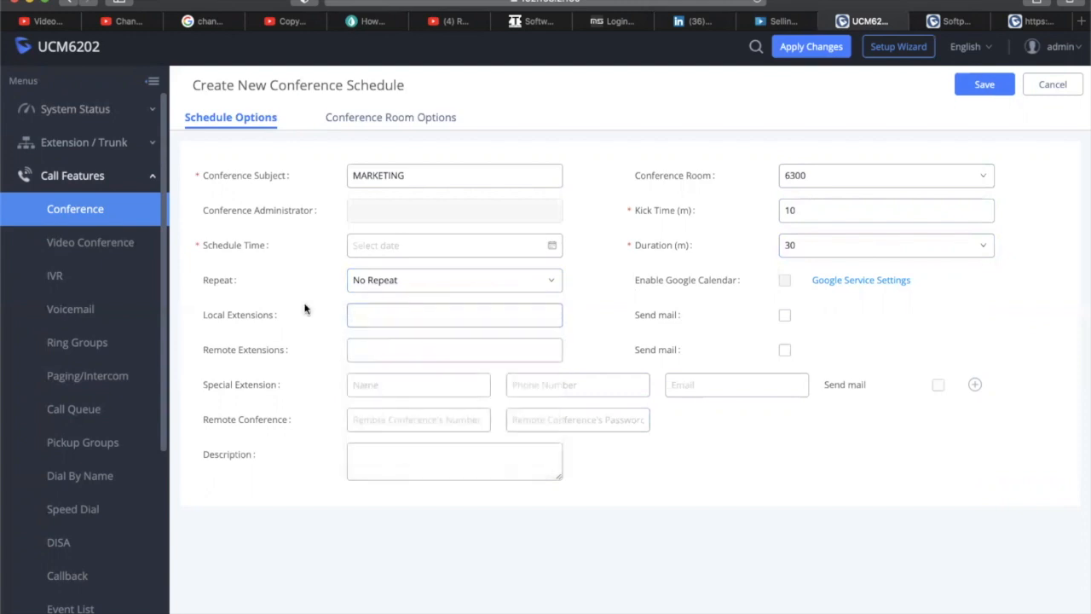
pyautogui.click(405, 310)
pyautogui.click(406, 316)
pyautogui.click(432, 357)
pyautogui.click(334, 330)
pyautogui.click(784, 350)
pyautogui.click(784, 317)
pyautogui.click(784, 316)
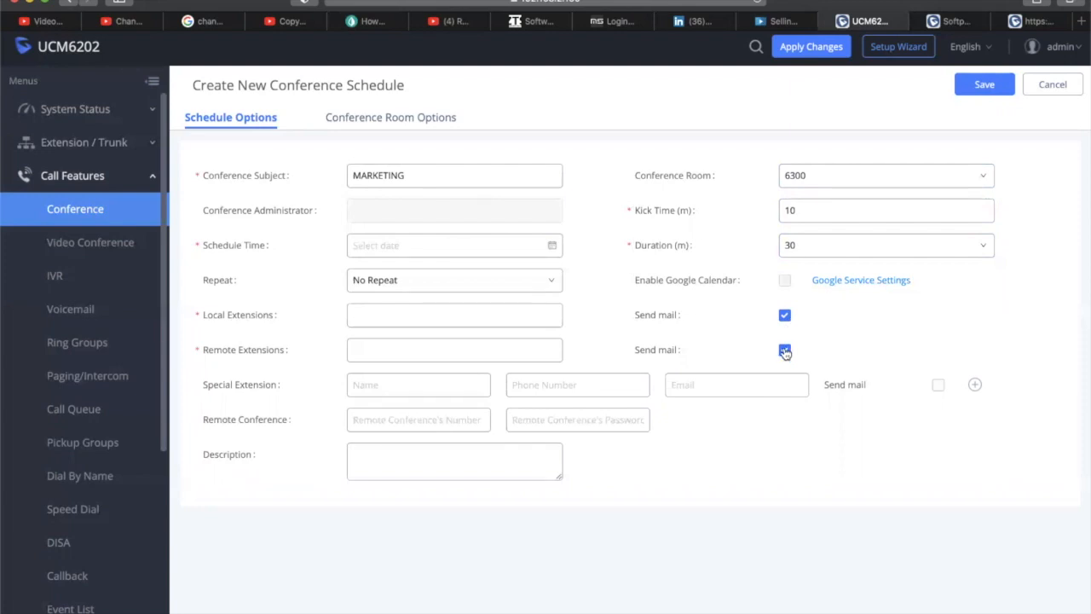
pyautogui.click(784, 349)
pyautogui.click(784, 349)
pyautogui.click(784, 315)
# Keep conference room 6300 selected for the schedule
pyautogui.click(412, 379)
pyautogui.click(839, 182)
pyautogui.click(840, 183)
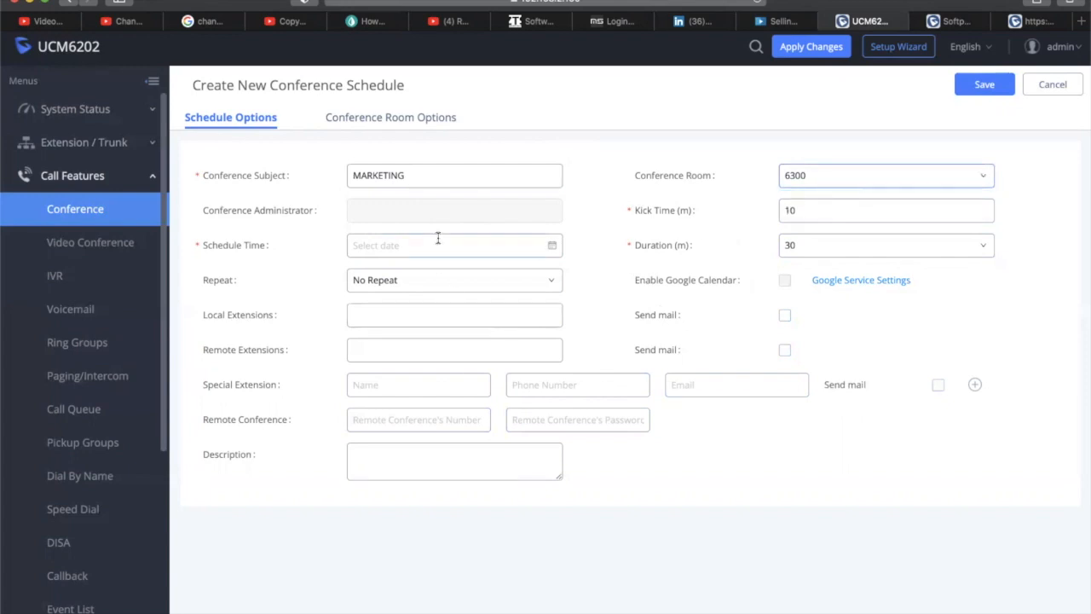
# Set the schedule date to 19 April 2021
pyautogui.click(408, 126)
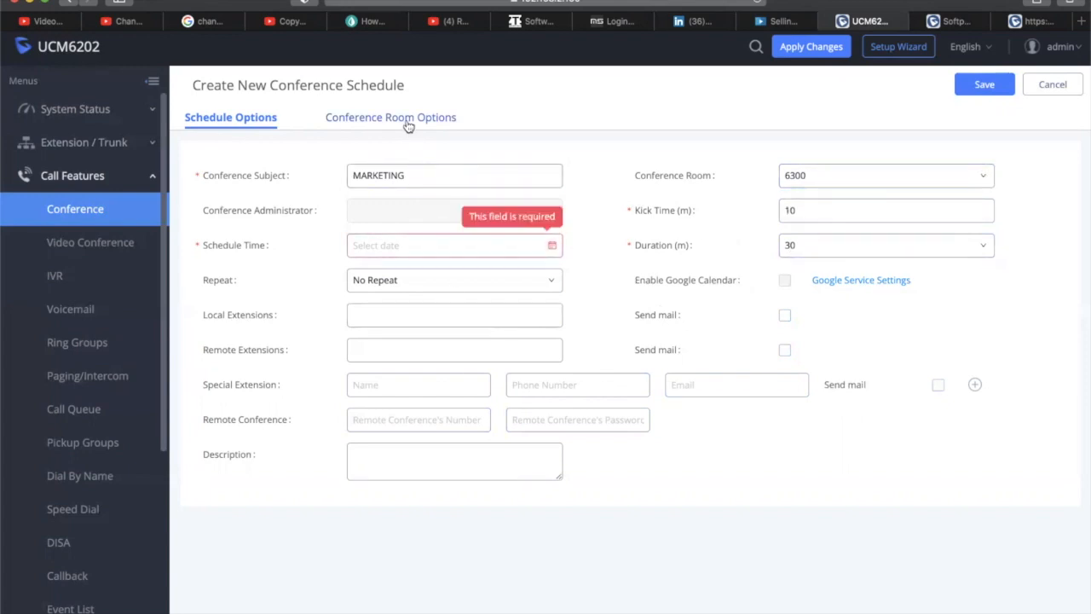
pyautogui.click(425, 248)
pyautogui.click(365, 382)
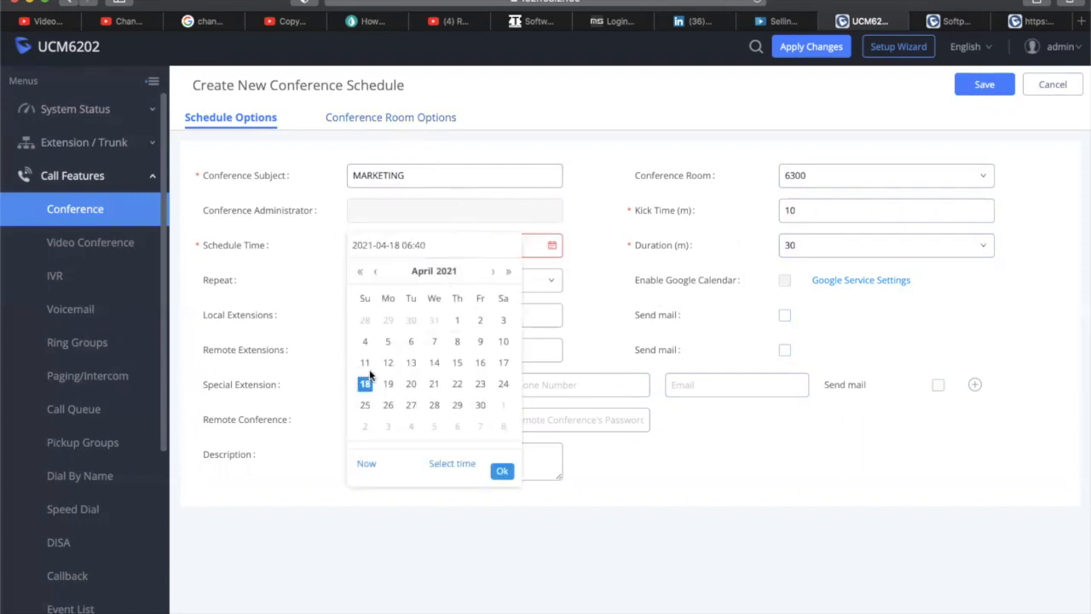
pyautogui.click(503, 471)
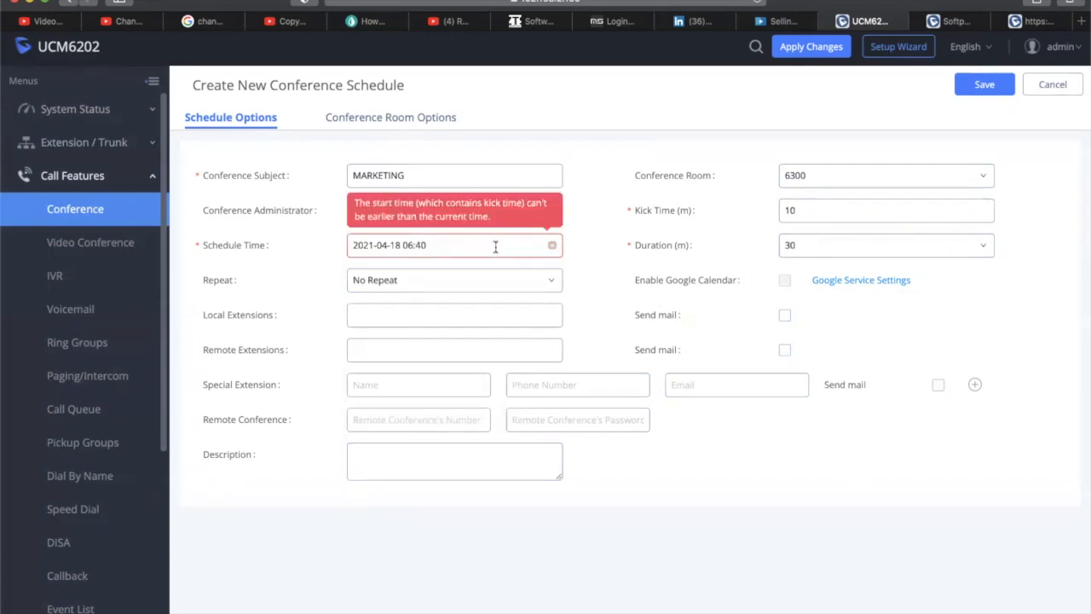
pyautogui.click(546, 249)
pyautogui.click(389, 384)
pyautogui.click(502, 471)
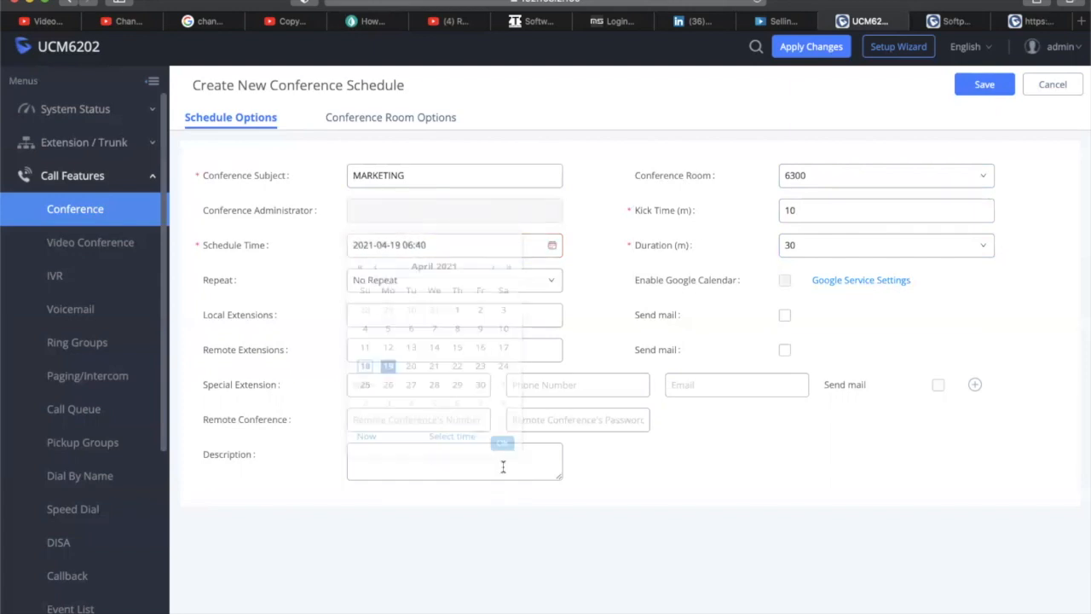
pyautogui.click(435, 246)
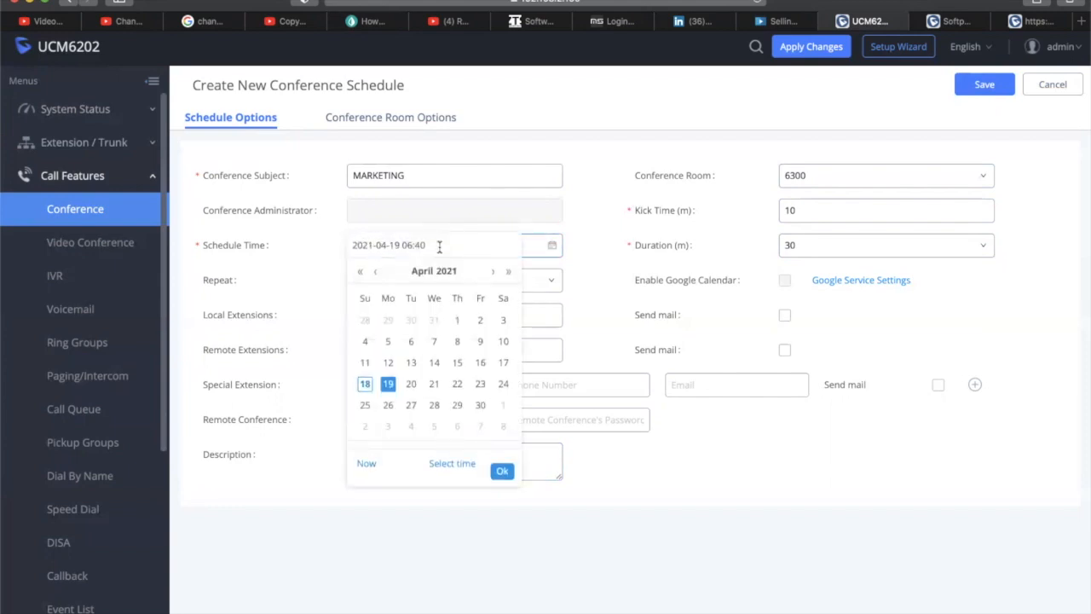
pyautogui.click(450, 462)
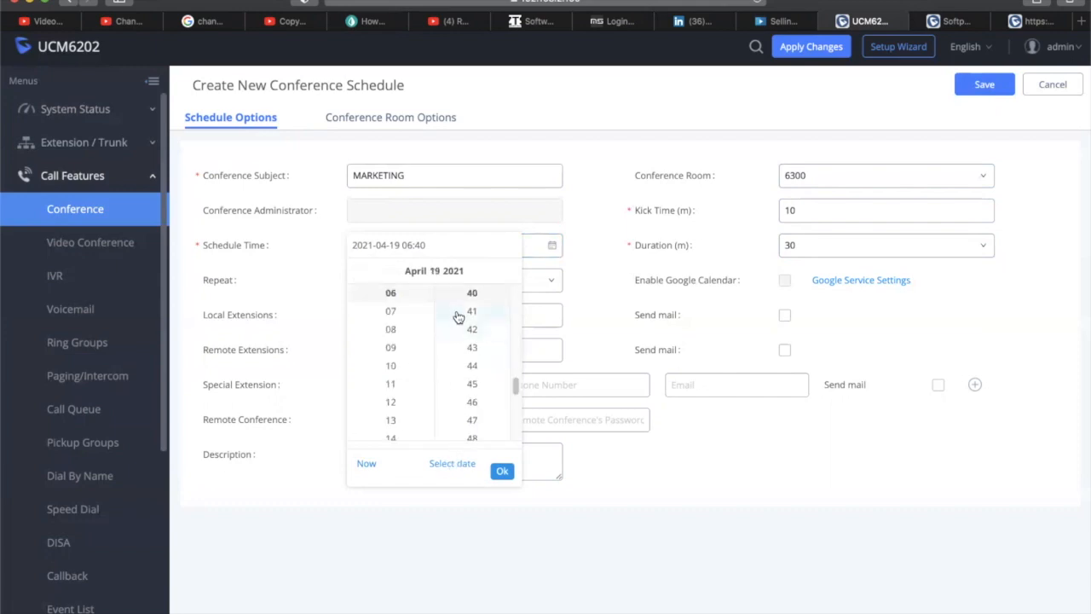
pyautogui.scroll(-5, 404, 354)
pyautogui.scroll(4, 402, 353)
pyautogui.scroll(-3, 402, 353)
pyautogui.scroll(1, 403, 352)
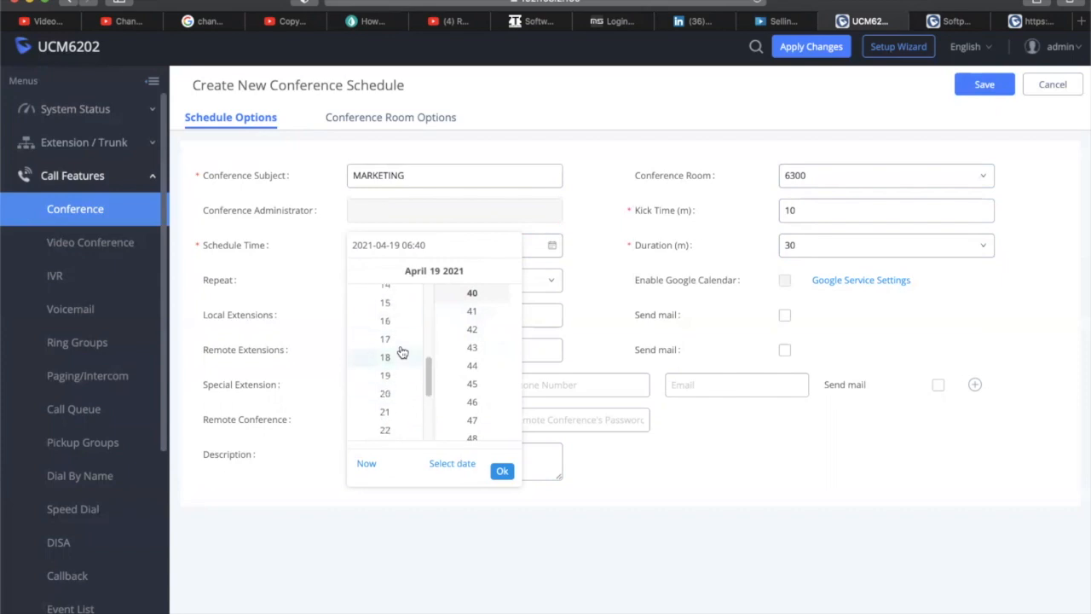
pyautogui.click(394, 338)
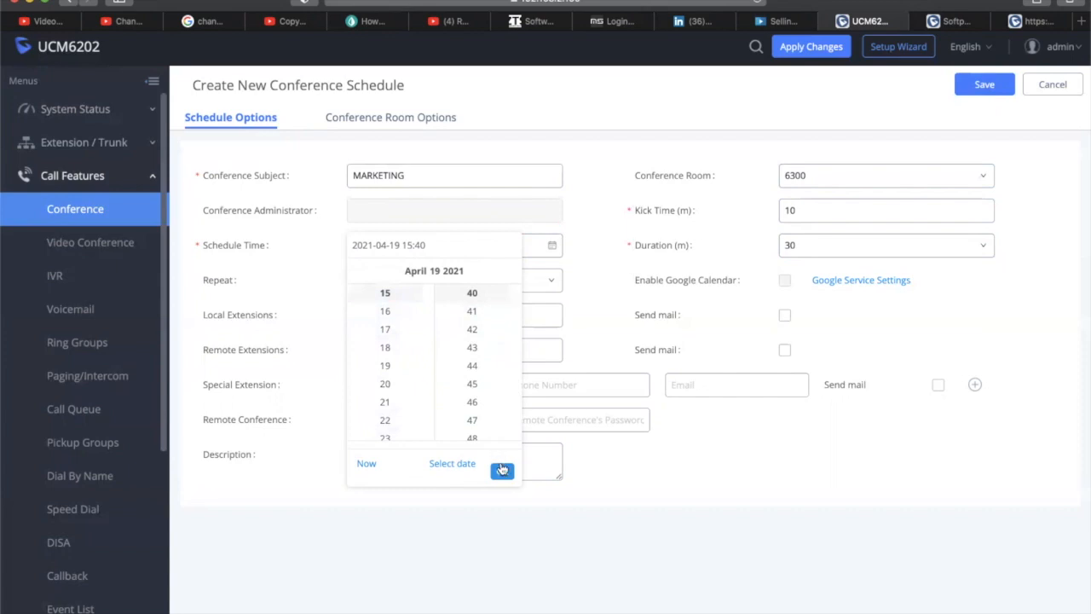
pyautogui.click(502, 472)
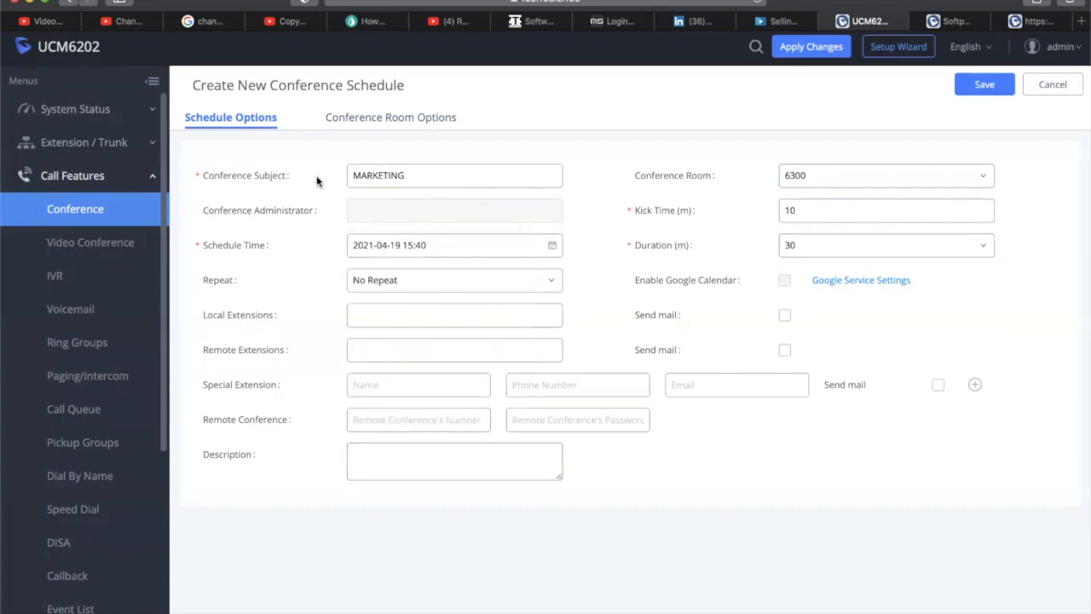
pyautogui.moveTo(400, 245); pyautogui.dragTo(344, 240)
pyautogui.moveTo(433, 246); pyautogui.dragTo(404, 247)
pyautogui.click(412, 245)
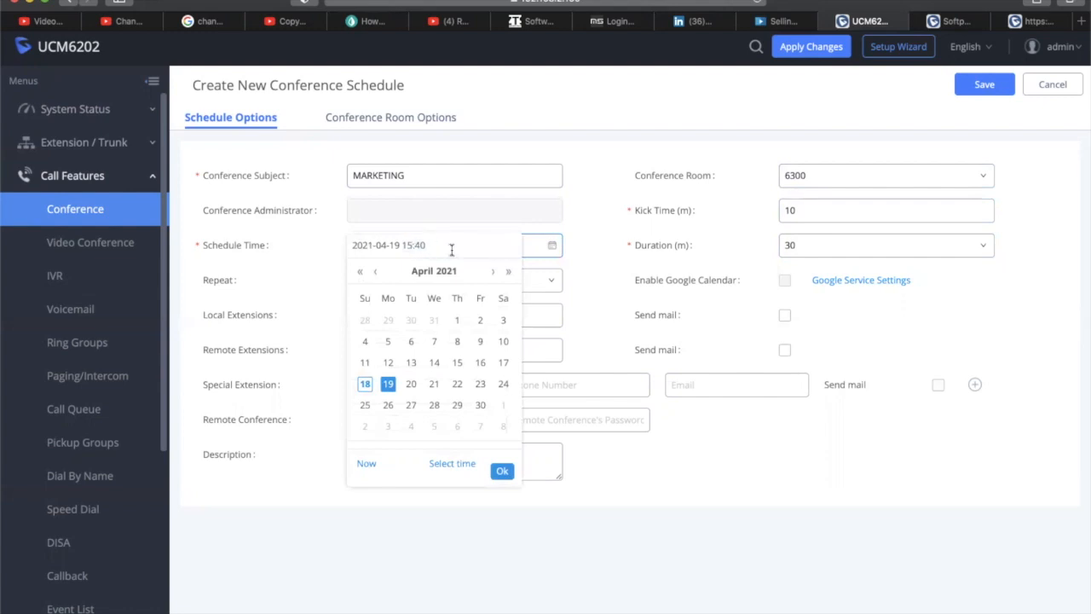
pyautogui.click(640, 480)
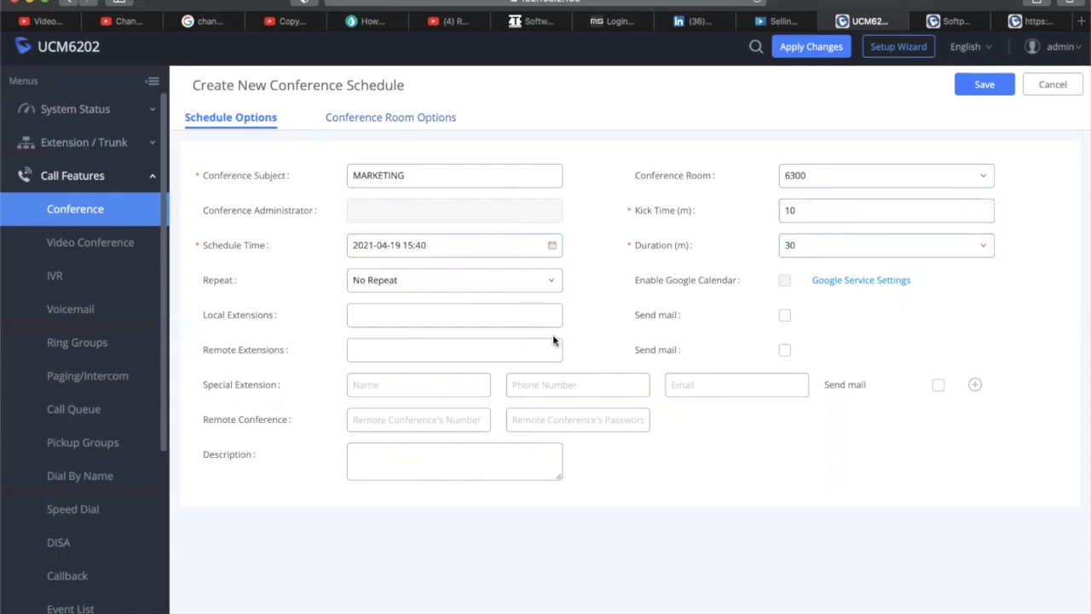
# Save the MARKETING schedule and go to the Video Conference settings
pyautogui.click(983, 90)
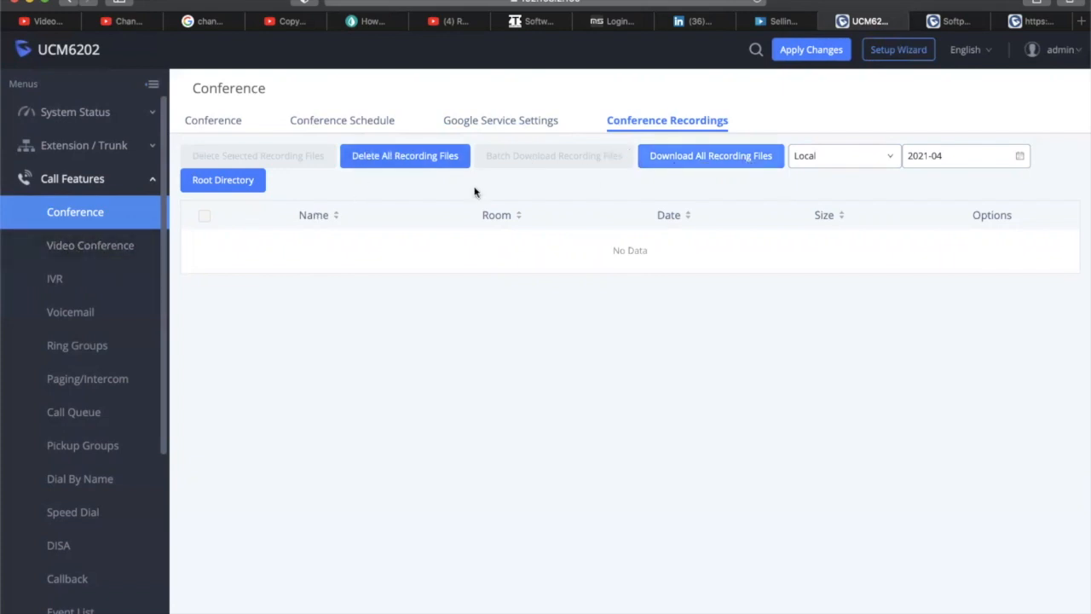
pyautogui.click(108, 255)
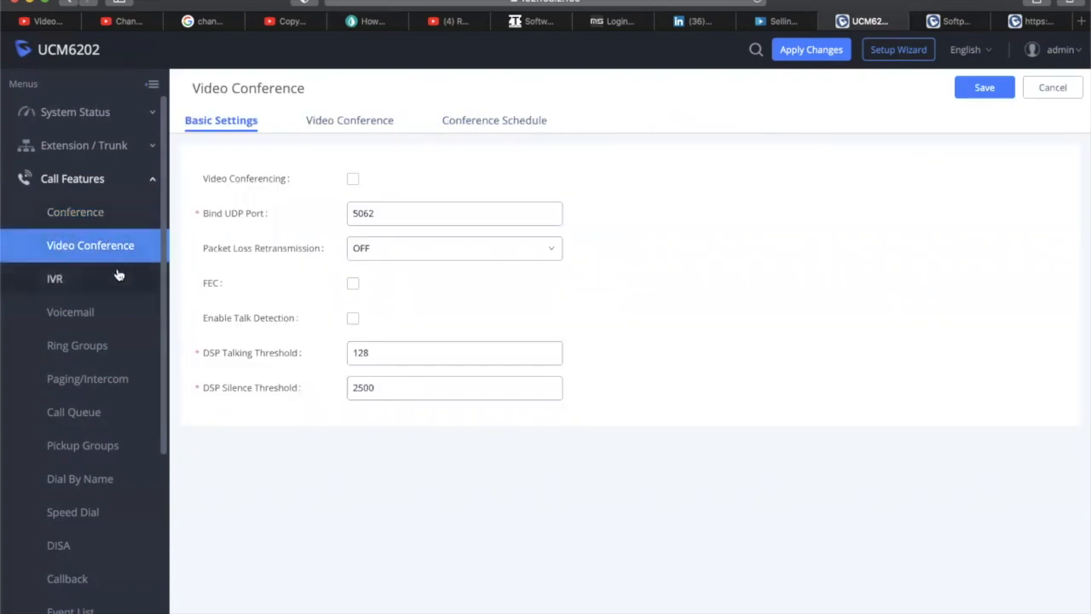
# Review Bind UDP Port 5062 in Video Conference settings, then show the video conference room list
pyautogui.click(106, 216)
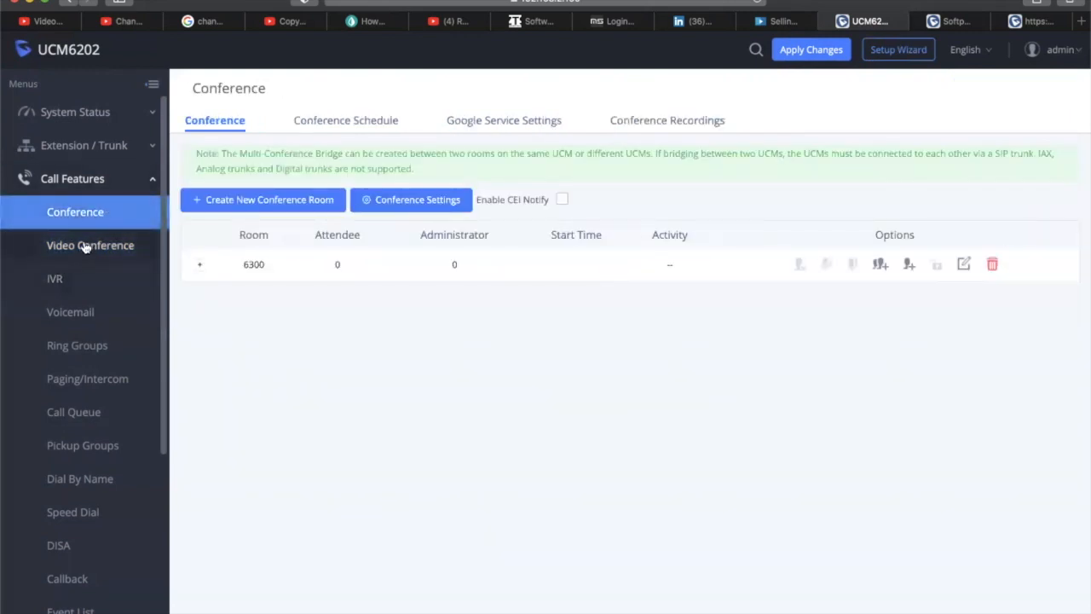
pyautogui.click(99, 251)
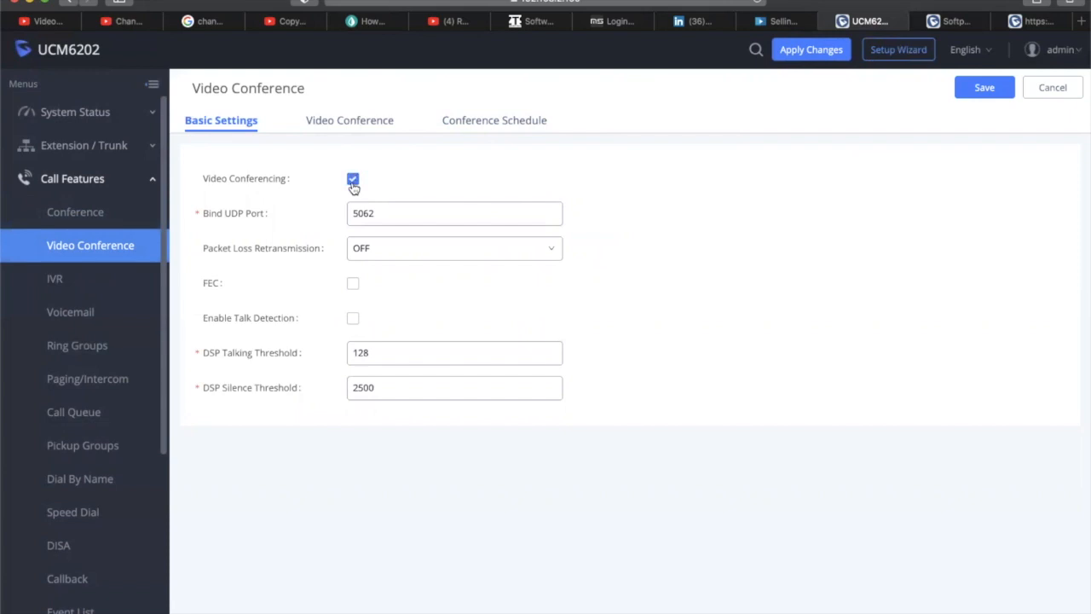
pyautogui.click(390, 214)
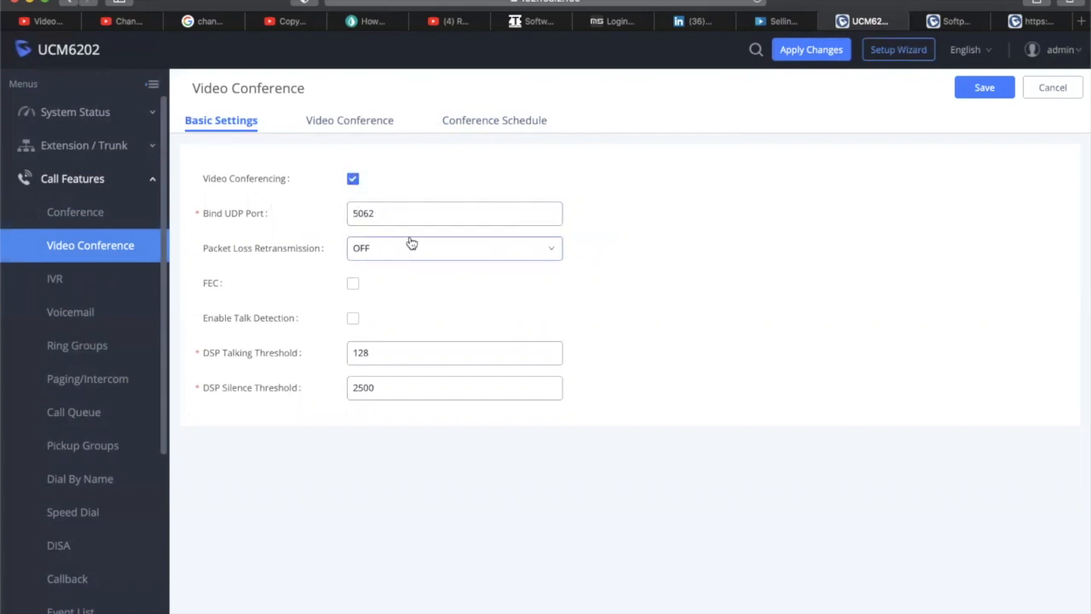
pyautogui.moveTo(372, 217); pyautogui.dragTo(335, 213)
pyautogui.click(434, 192)
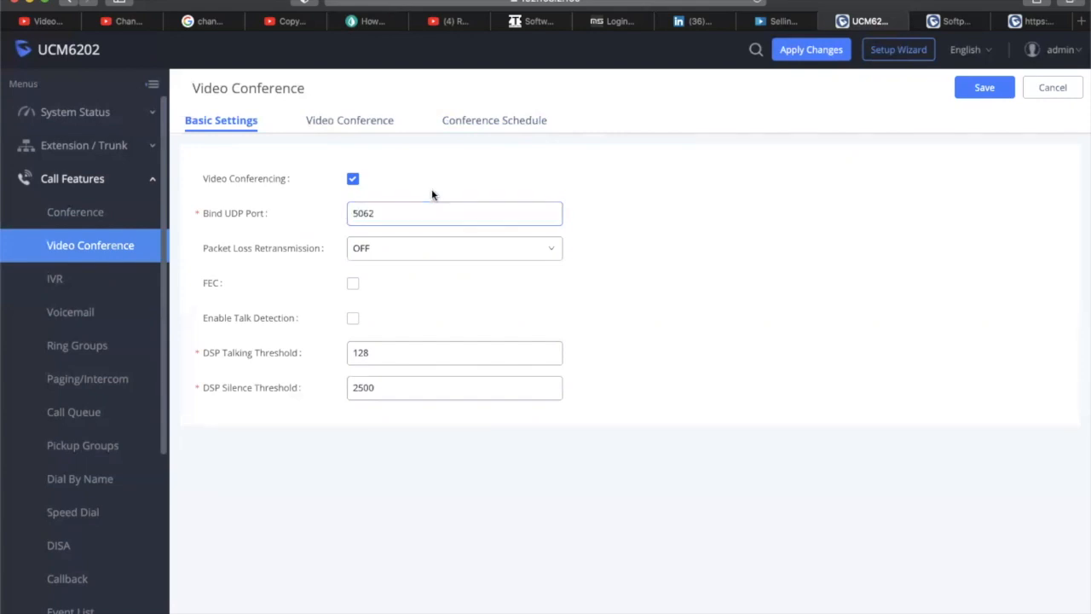
pyautogui.moveTo(408, 219); pyautogui.dragTo(312, 207)
pyautogui.click(476, 176)
pyautogui.moveTo(409, 210); pyautogui.dragTo(324, 211)
pyautogui.click(398, 214)
pyautogui.moveTo(246, 381)
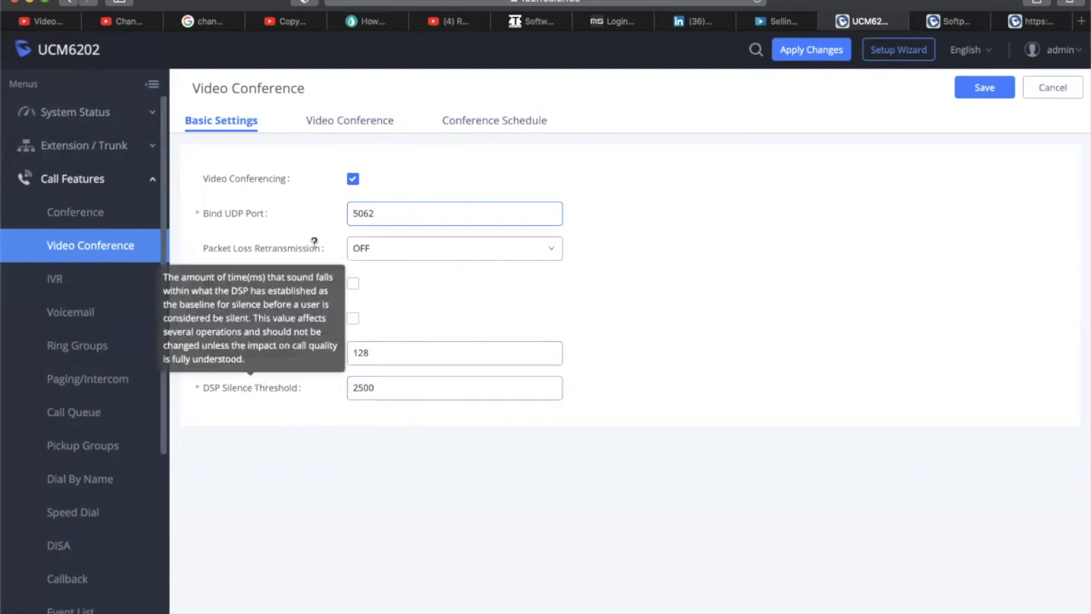
pyautogui.click(344, 124)
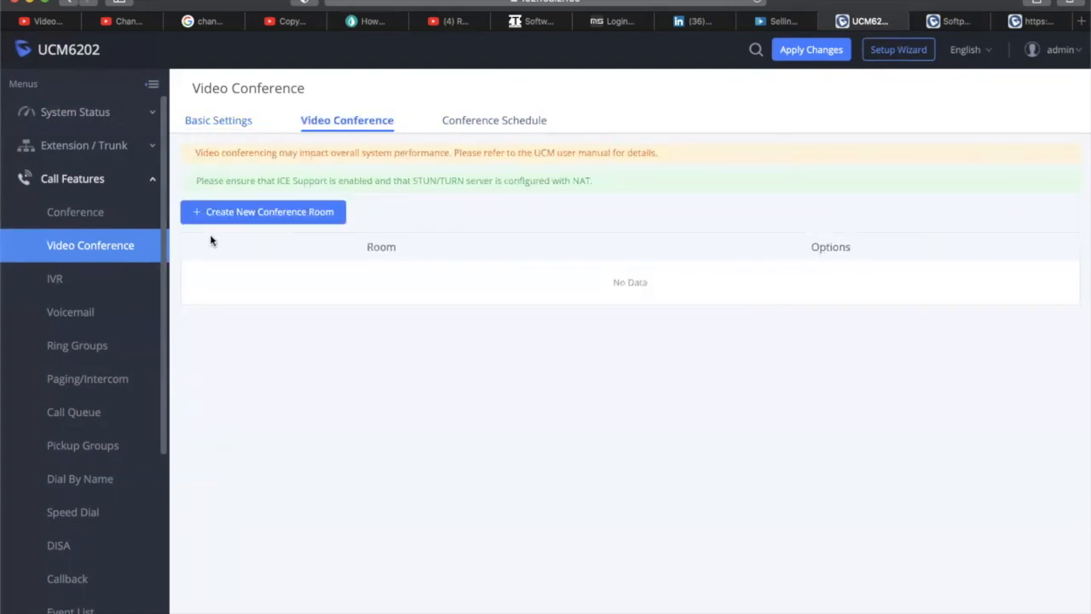
# Create video conference room 6301 with a room password, save it, and go to scheduling
pyautogui.click(234, 216)
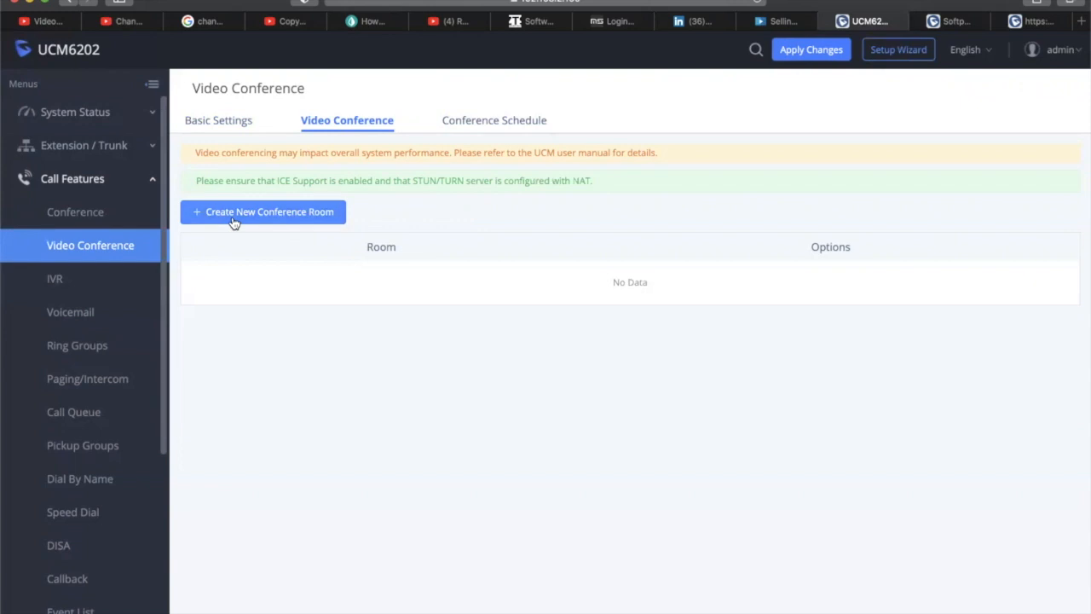
pyautogui.click(404, 190)
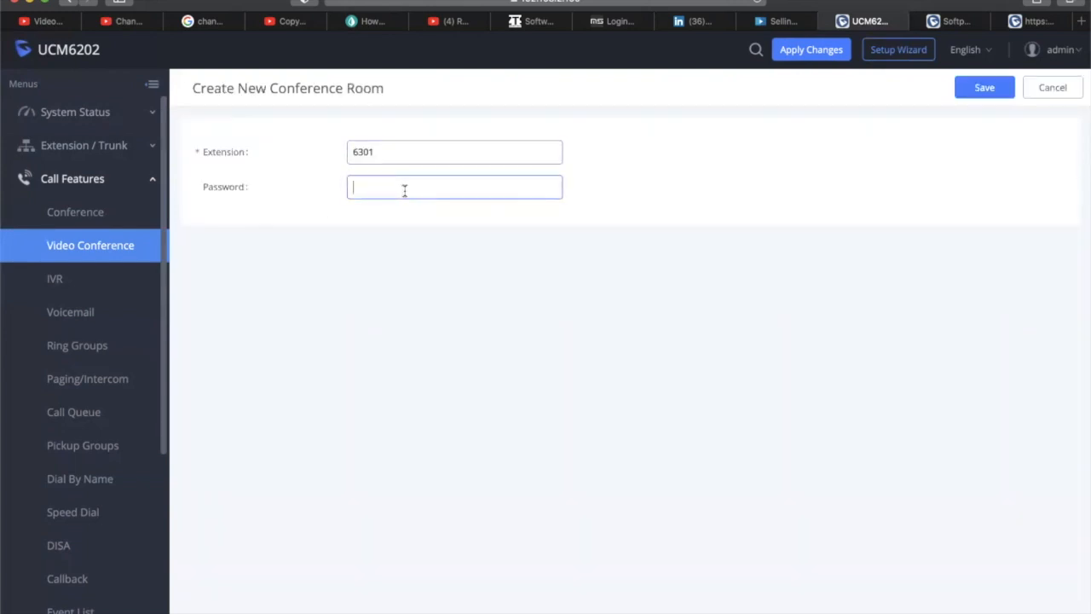
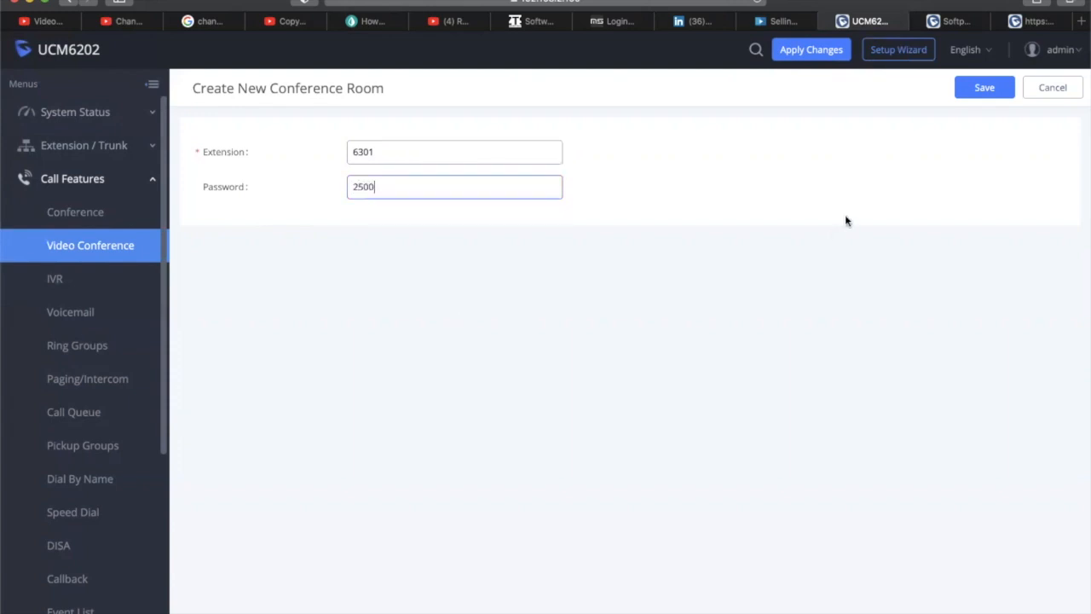
pyautogui.click(990, 89)
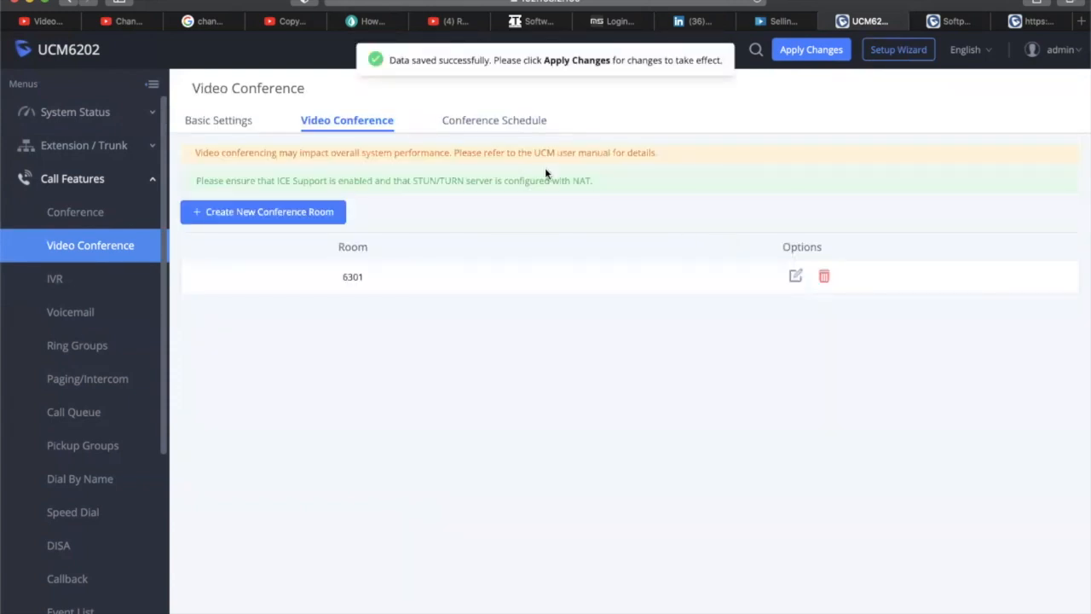
pyautogui.click(523, 125)
# Start a new video conference schedule with subject MARKETING and time zone Atlantic Time (New Brunswick)
pyautogui.click(317, 164)
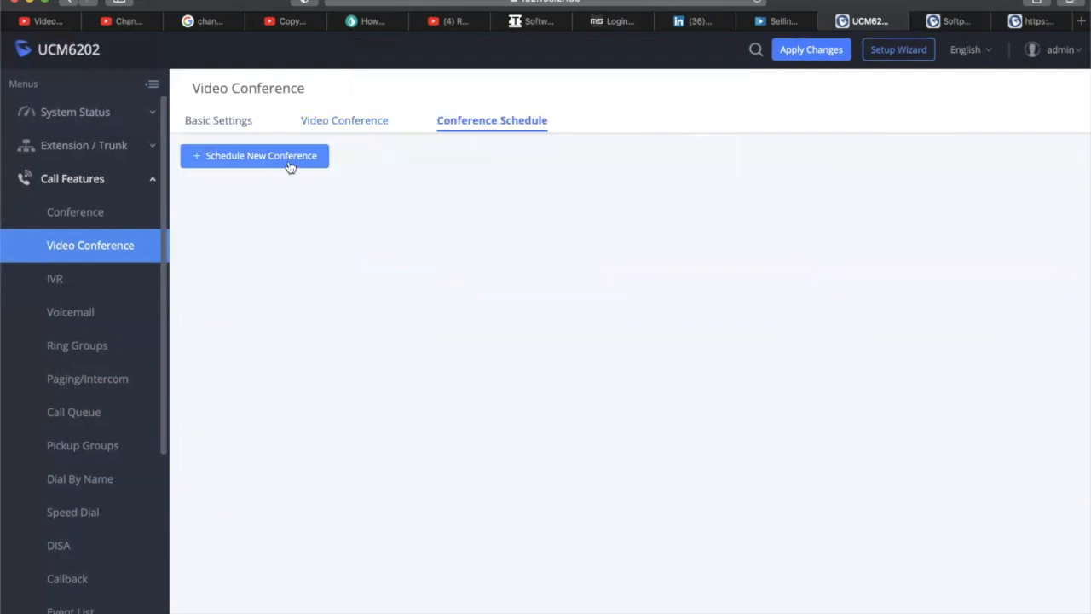
pyautogui.click(403, 159)
pyautogui.write('S')
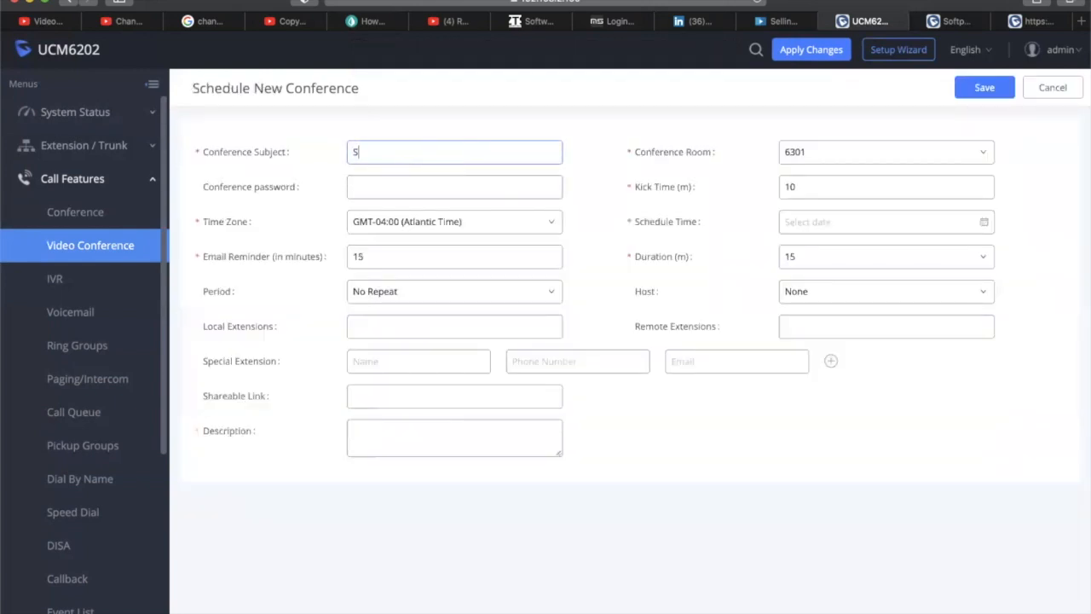
pyautogui.press('BackSpace')
pyautogui.write('MARKETING')
pyautogui.click(477, 224)
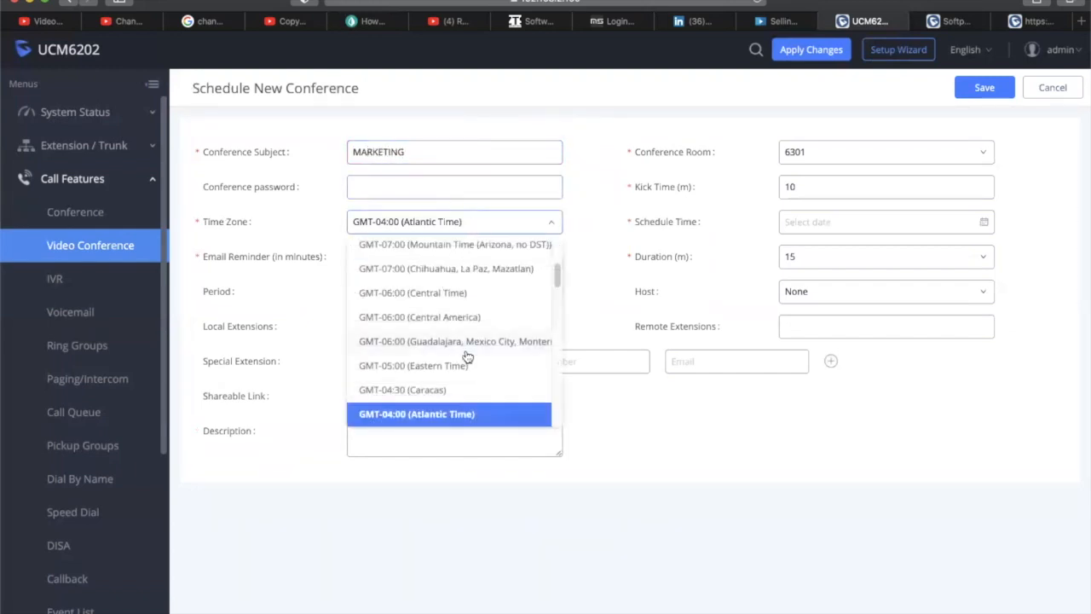
pyautogui.scroll(-3, 460, 358)
pyautogui.scroll(3, 455, 360)
pyautogui.scroll(-1, 455, 360)
pyautogui.scroll(-8, 454, 359)
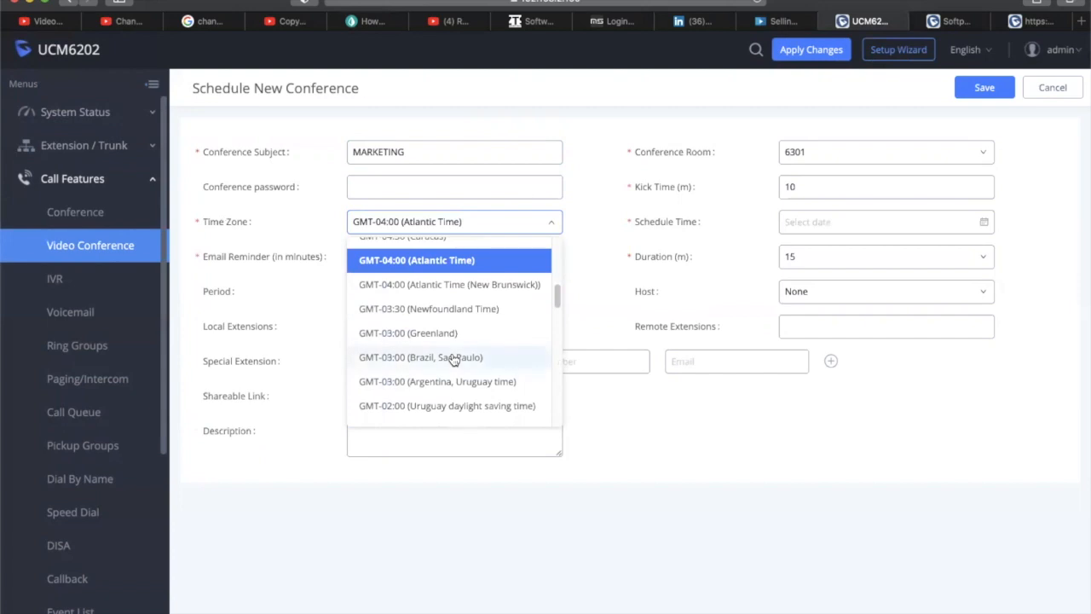
pyautogui.click(475, 289)
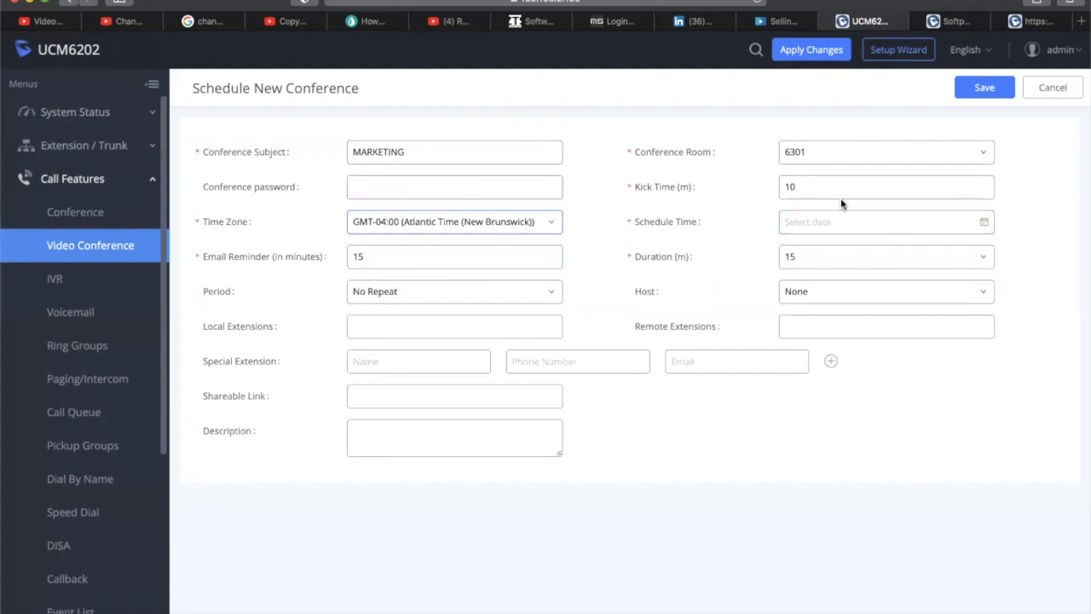
# Set the schedule time to 19 April 2021 08:45 and save the schedule
pyautogui.click(940, 219)
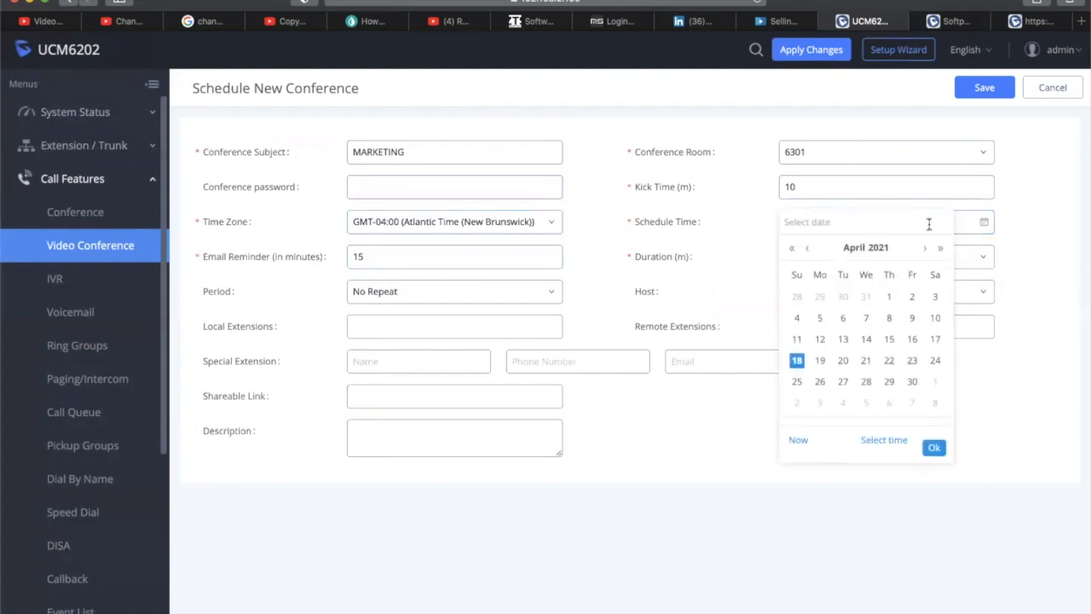
pyautogui.click(819, 362)
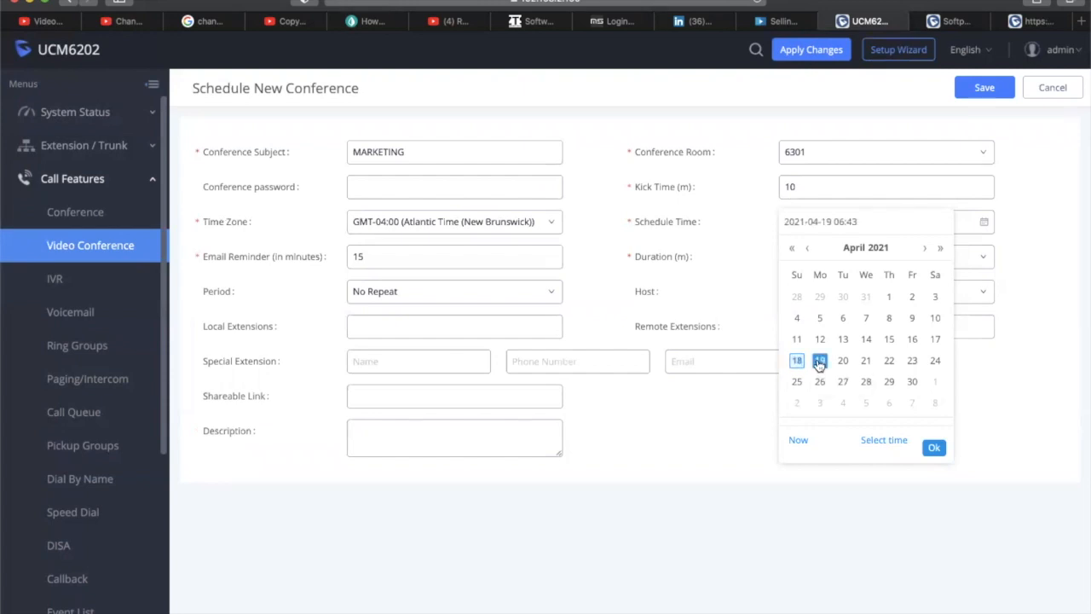
pyautogui.click(882, 440)
pyautogui.click(823, 313)
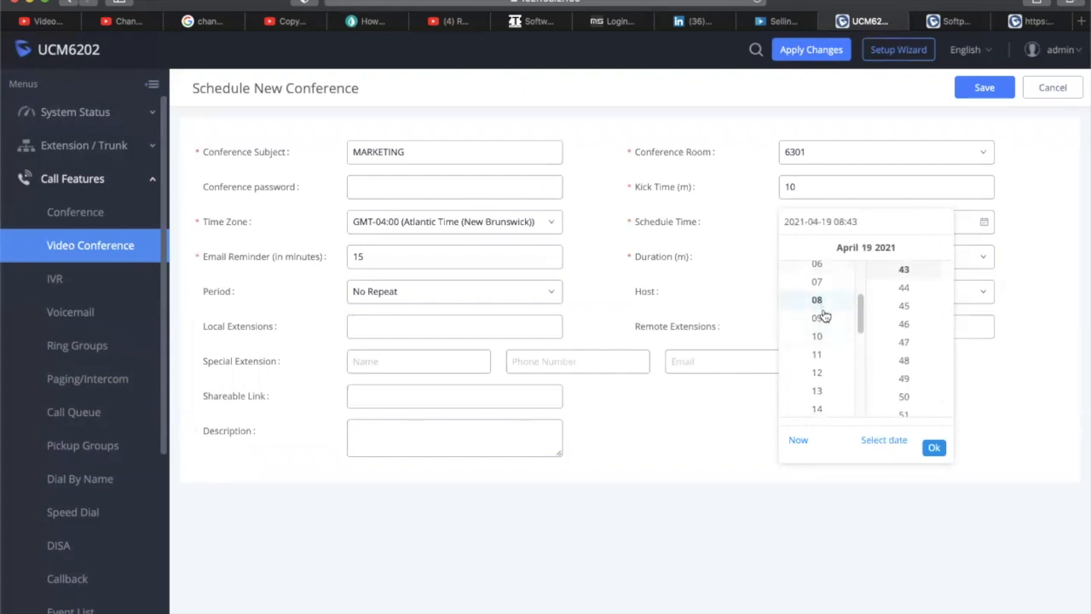
pyautogui.click(901, 307)
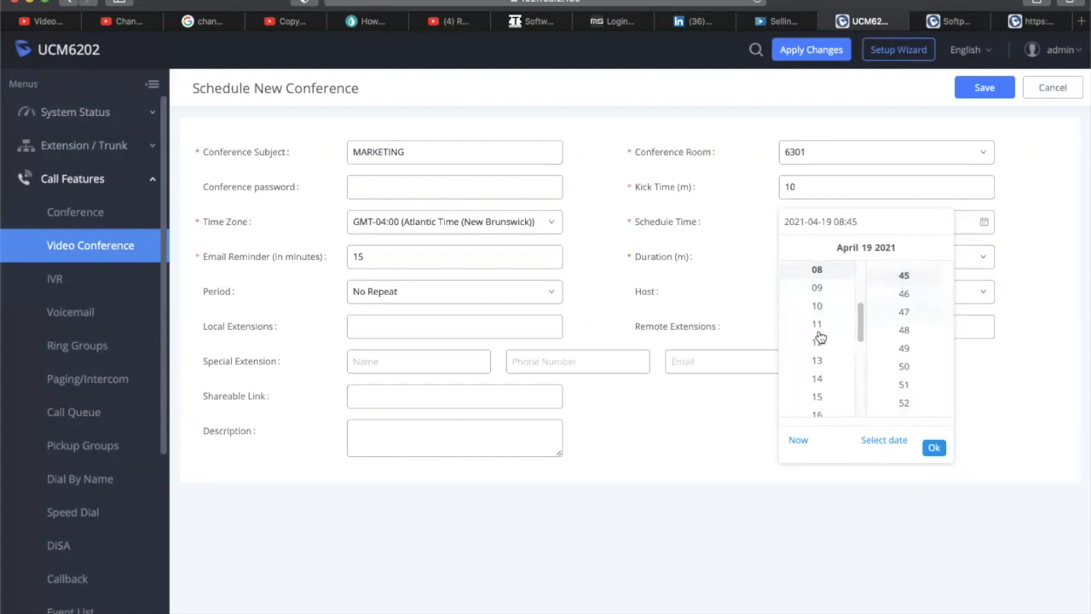
pyautogui.click(934, 446)
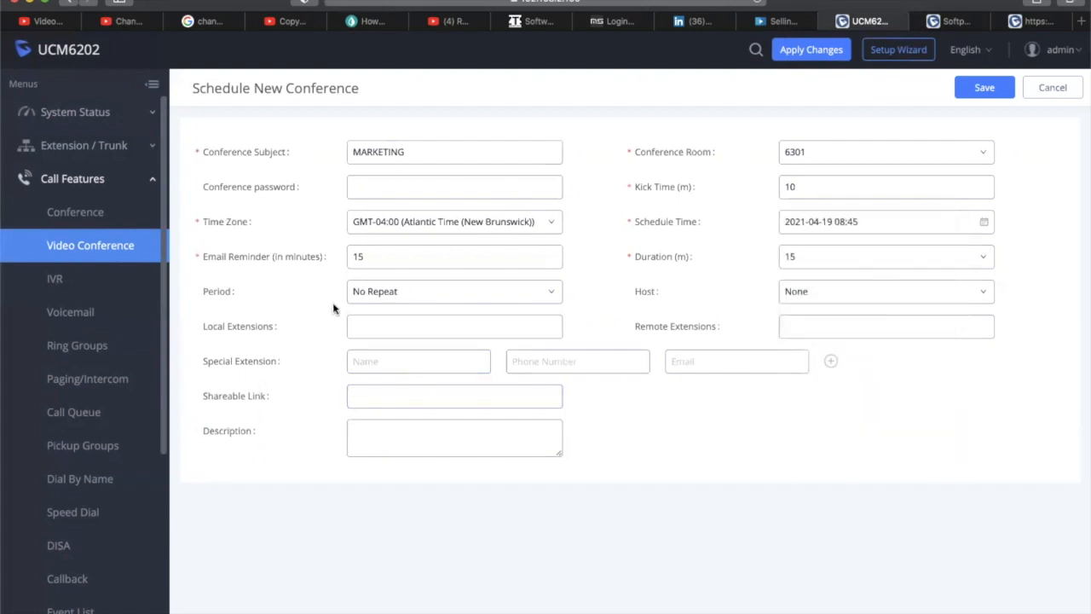
pyautogui.click(962, 90)
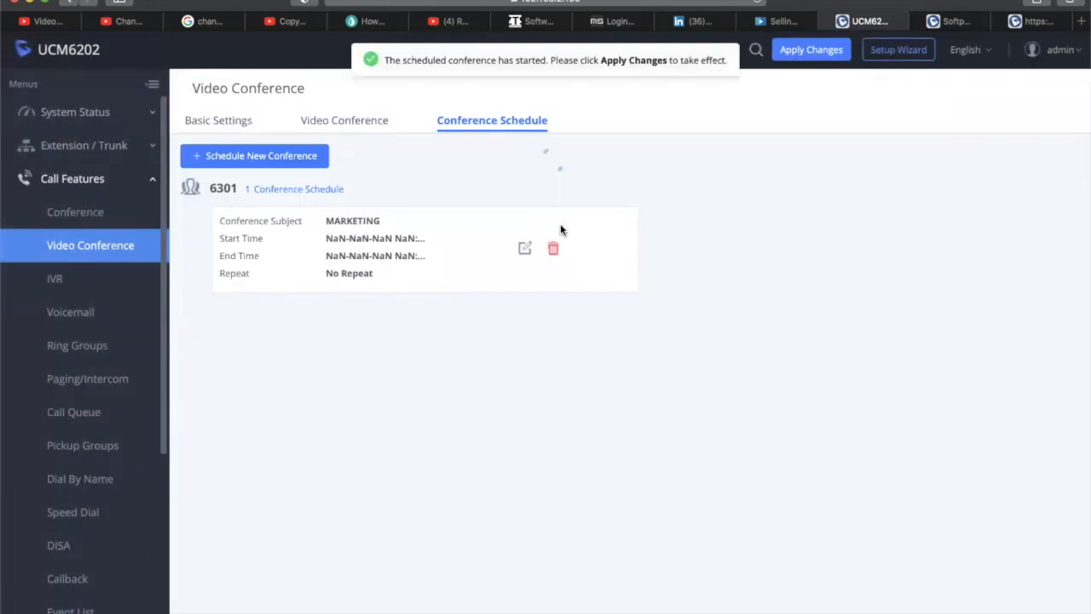
# Open the IVR page under Call Features
pyautogui.click(89, 278)
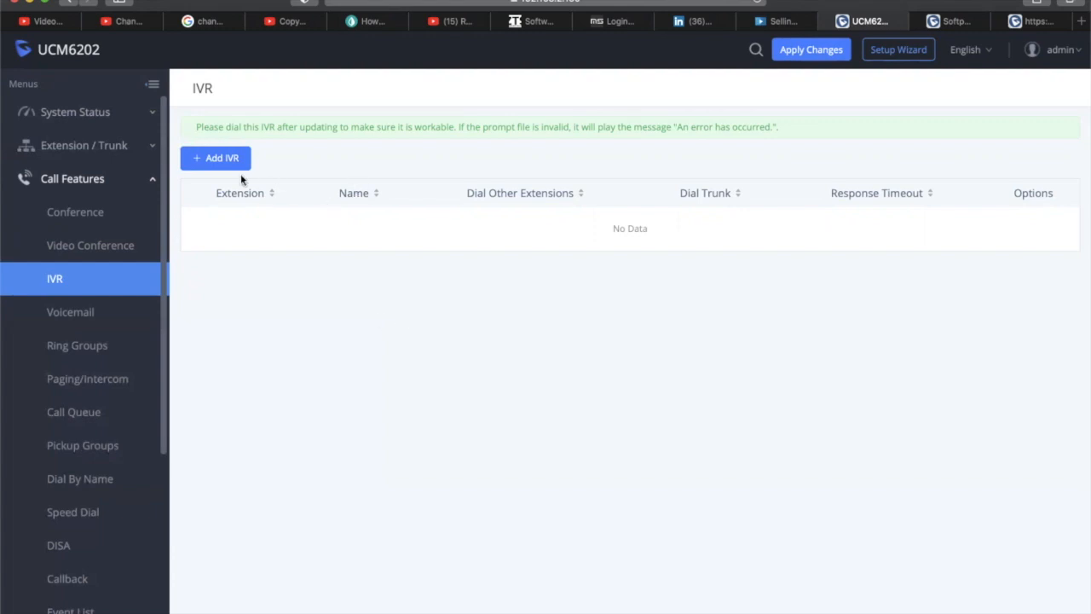
# Start a new IVR and enter the name AUTOMATED ATTENDANT
pyautogui.click(195, 158)
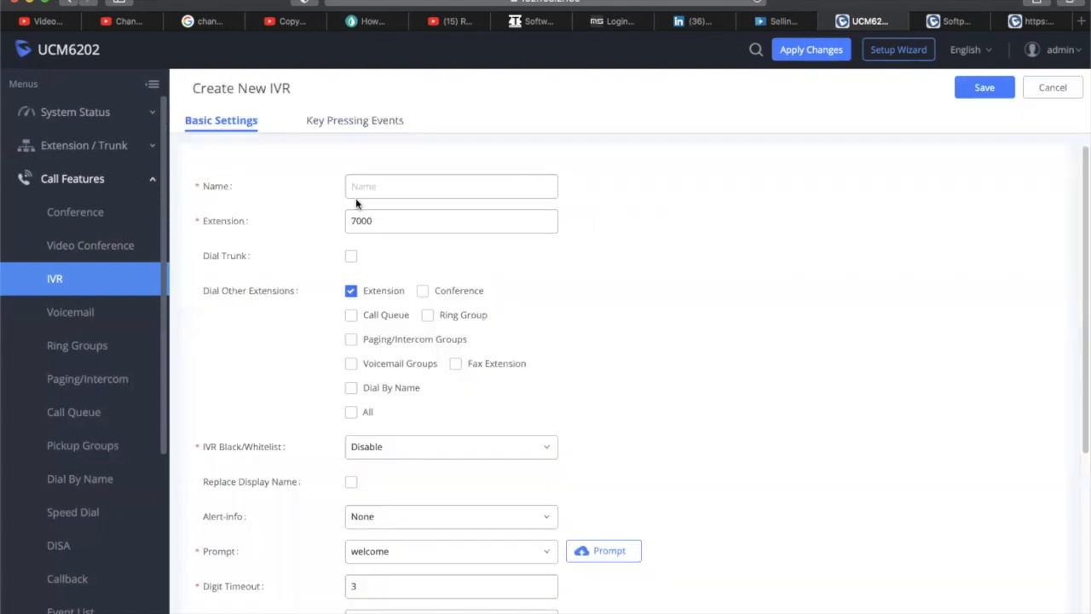
pyautogui.scroll(-5, 648, 228)
pyautogui.scroll(5, 662, 231)
pyautogui.click(395, 188)
pyautogui.write('RECEPTIONIST')
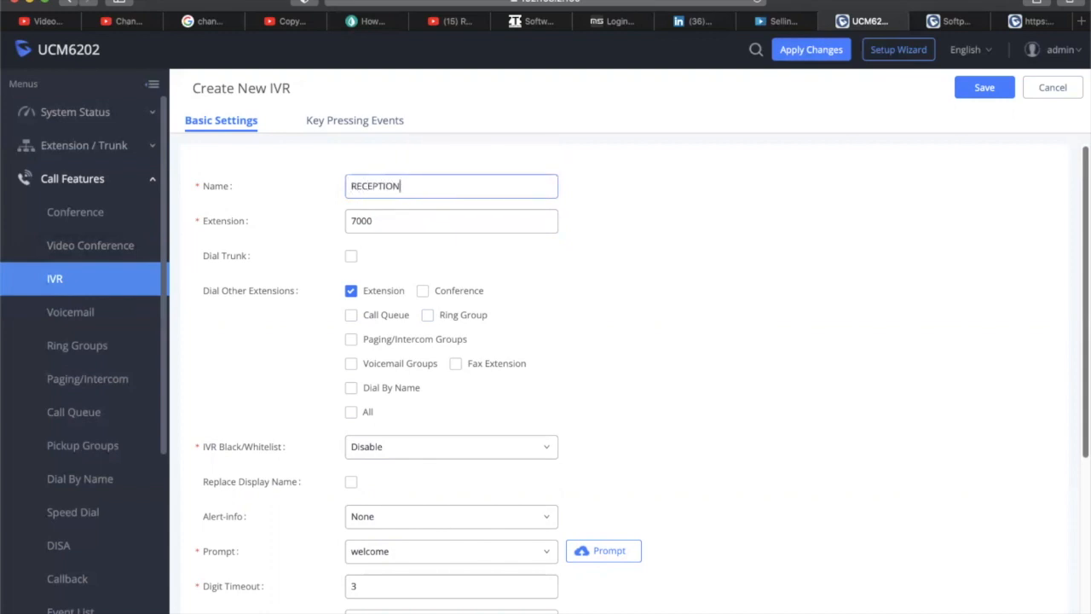
pyautogui.press('BackSpace')
pyautogui.press('BackSpace')
pyautogui.press('BackSpace')
pyautogui.press('BackSpace')
pyautogui.press('BackSpace')
pyautogui.press('BackSpace')
pyautogui.press('BackSpace')
pyautogui.press('BackSpace')
pyautogui.press('BackSpace')
pyautogui.press('BackSpace')
pyautogui.write('AUTOMATED ATTENDANT')
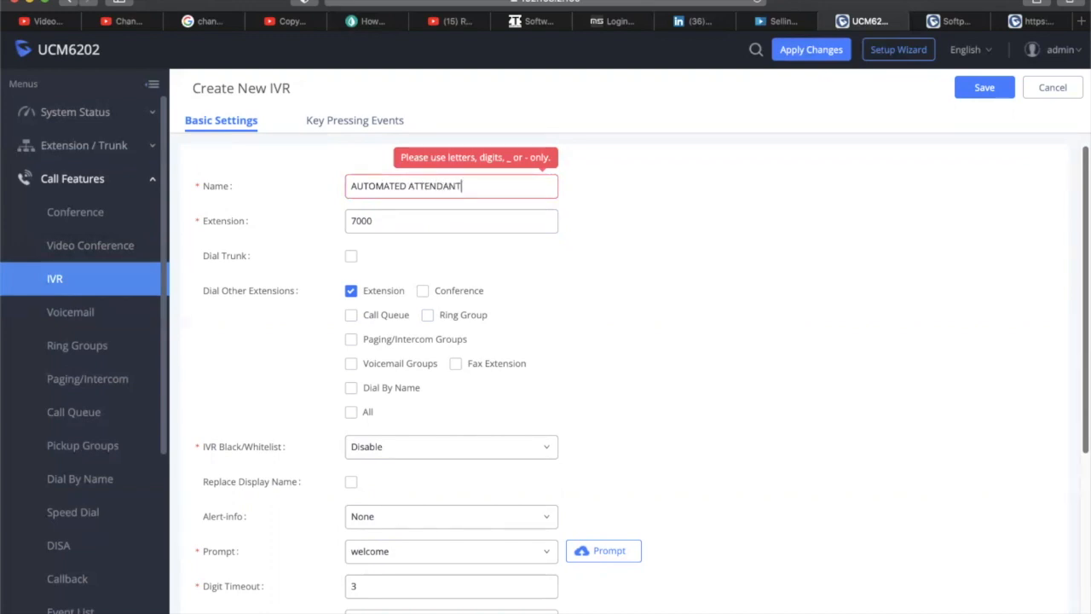
pyautogui.press('Tab')
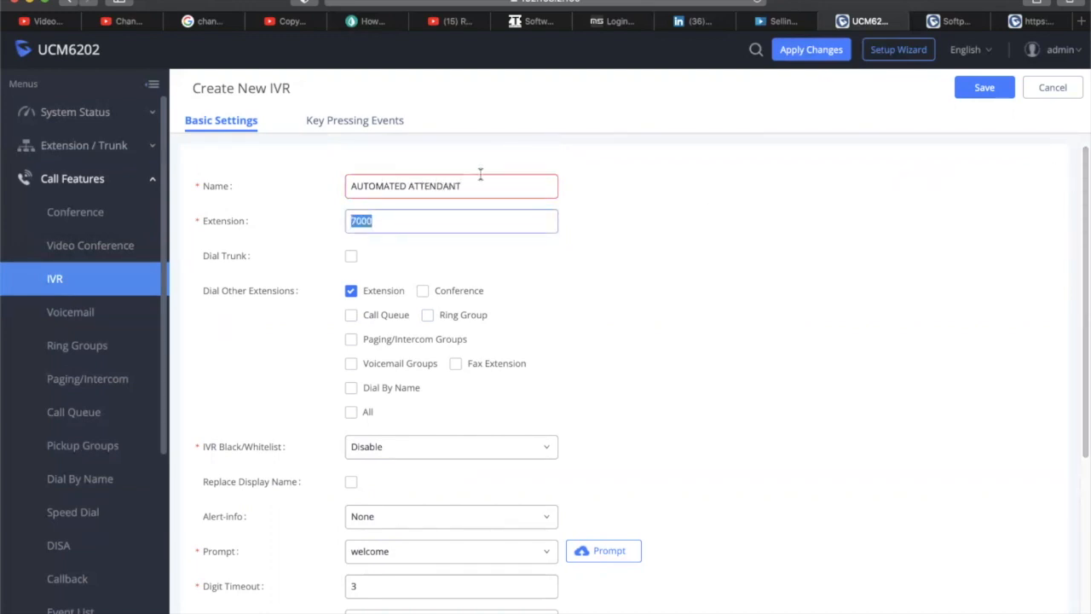
# Shorten the IVR name to AA and keep extension 7000
pyautogui.moveTo(474, 183); pyautogui.dragTo(312, 179)
pyautogui.write('AA')
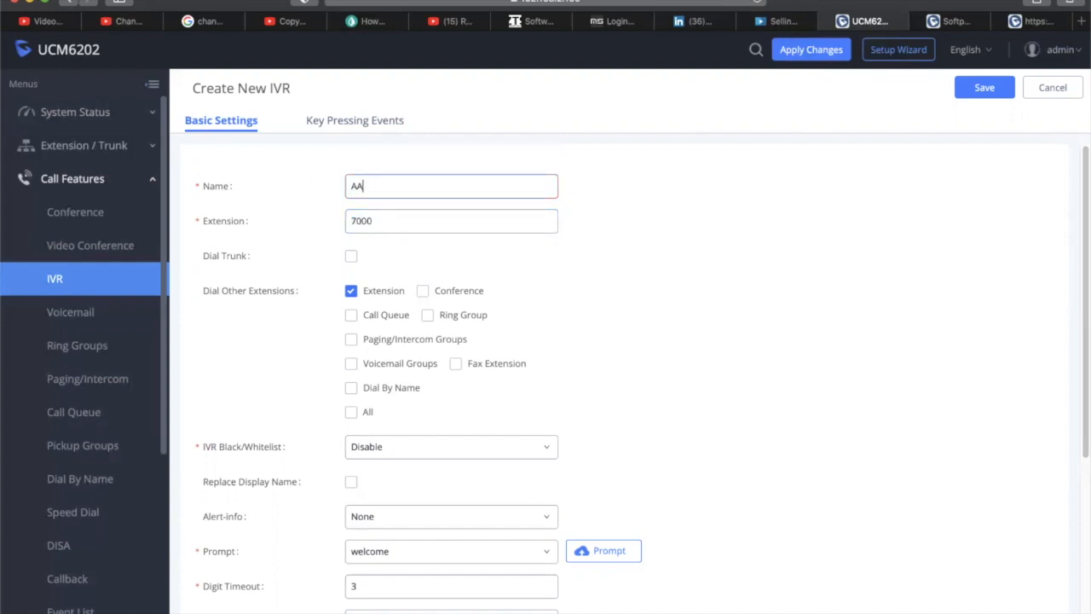
pyautogui.press('Tab')
pyautogui.click(379, 223)
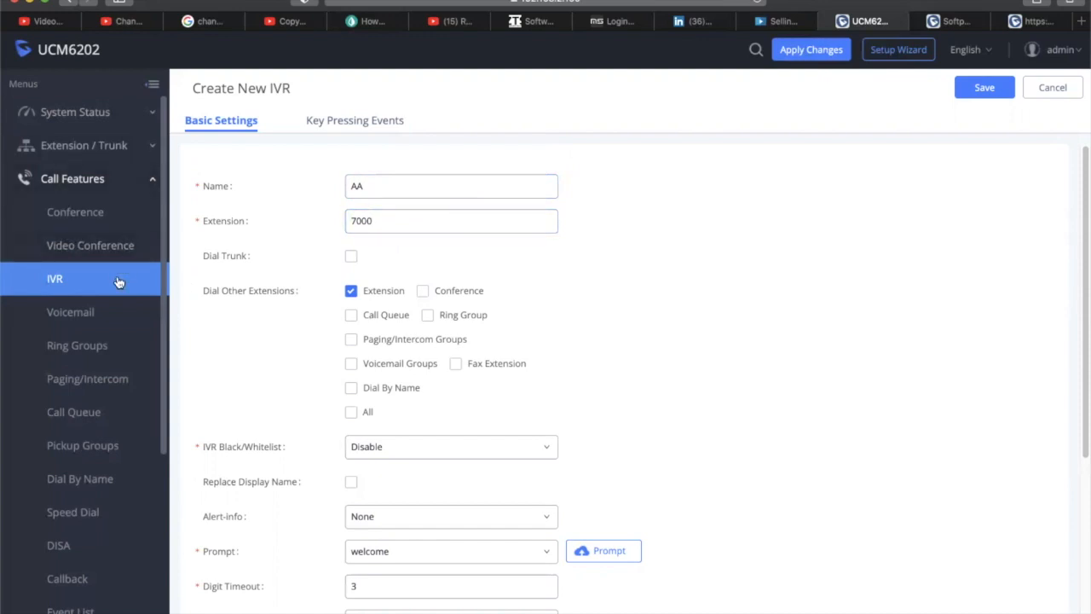
pyautogui.click(396, 221)
pyautogui.moveTo(396, 221); pyautogui.dragTo(346, 221)
pyautogui.click(403, 225)
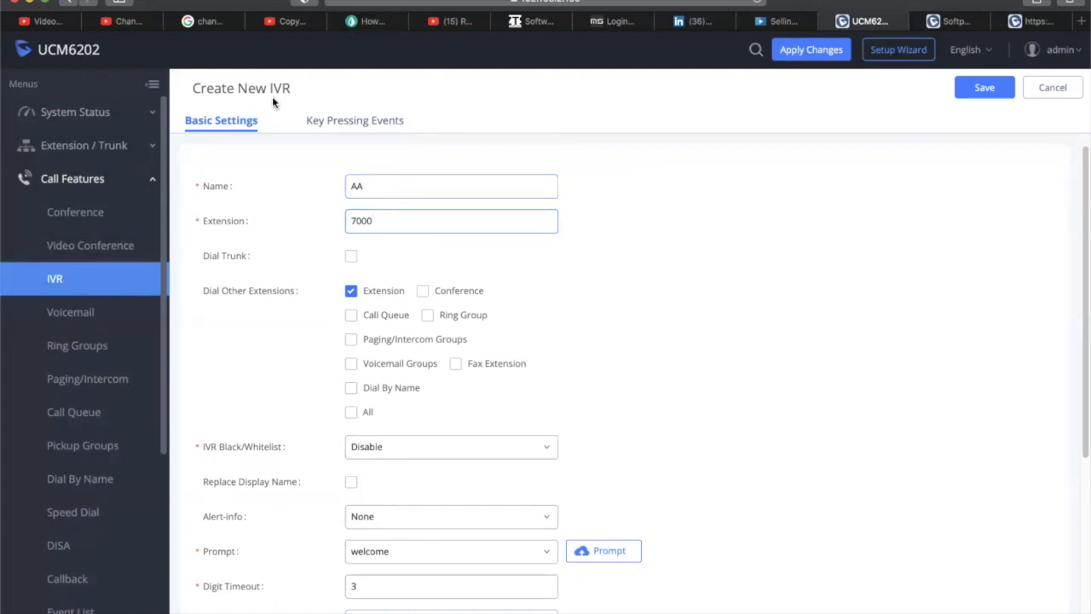
# Allow IVR callers to dial Call Queue, Ring Group and Dial By Name besides Extension, leaving Conference off
pyautogui.scroll(-1, 514, 289)
pyautogui.scroll(-3, 515, 289)
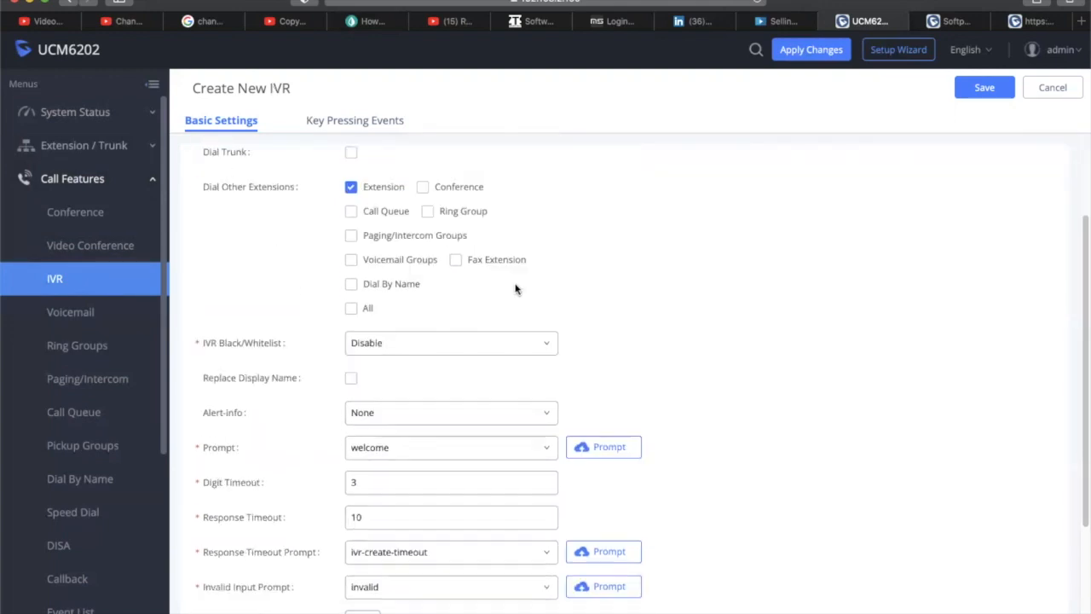
pyautogui.scroll(1, 515, 289)
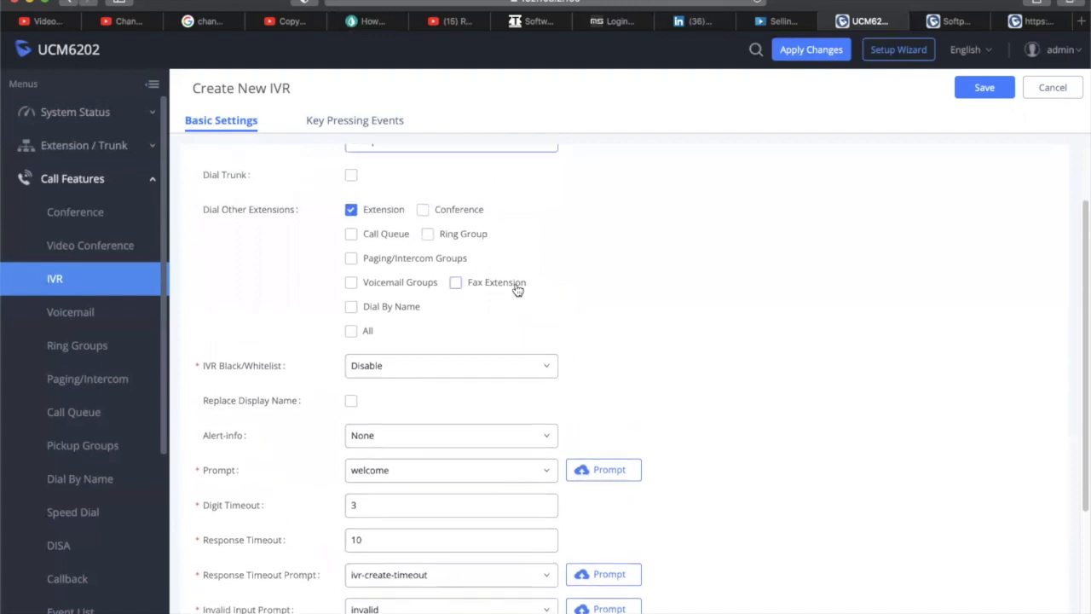
pyautogui.scroll(2, 441, 209)
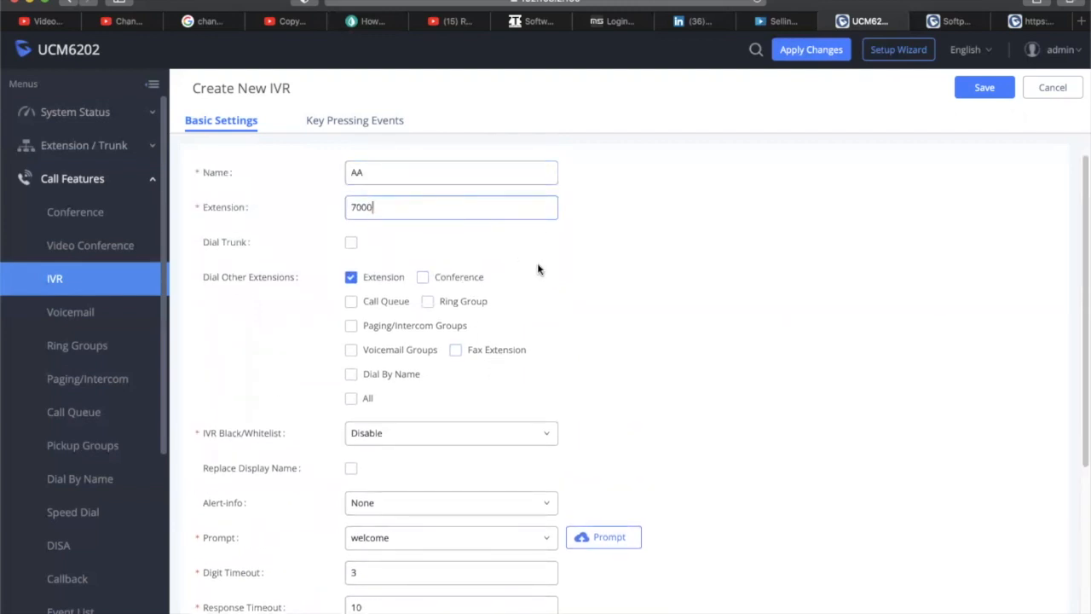
pyautogui.scroll(-1, 537, 267)
pyautogui.scroll(-1, 537, 268)
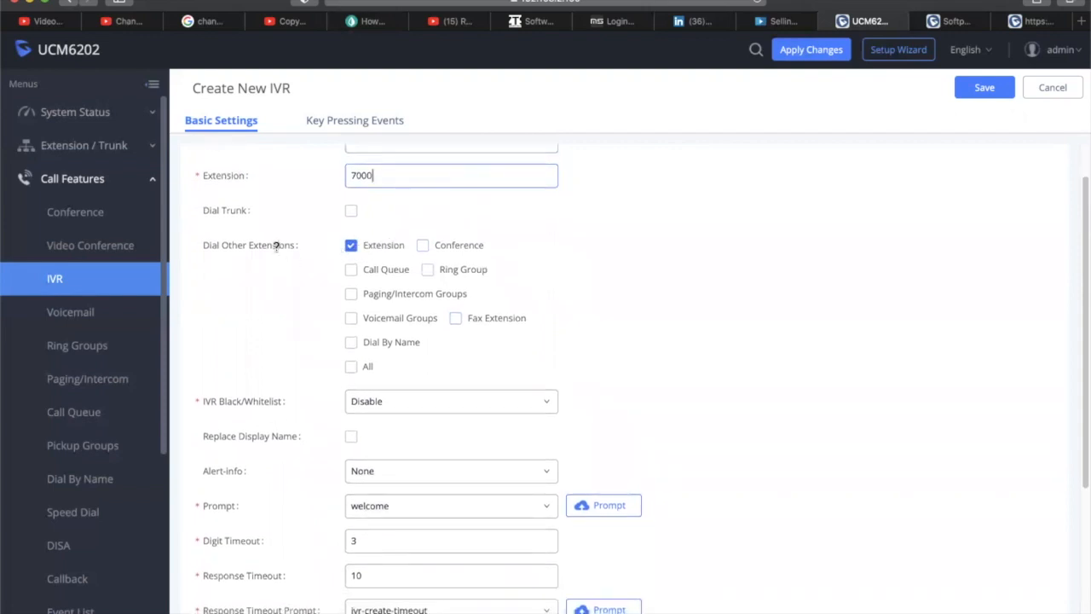
pyautogui.moveTo(264, 247)
pyautogui.scroll(-1, 584, 252)
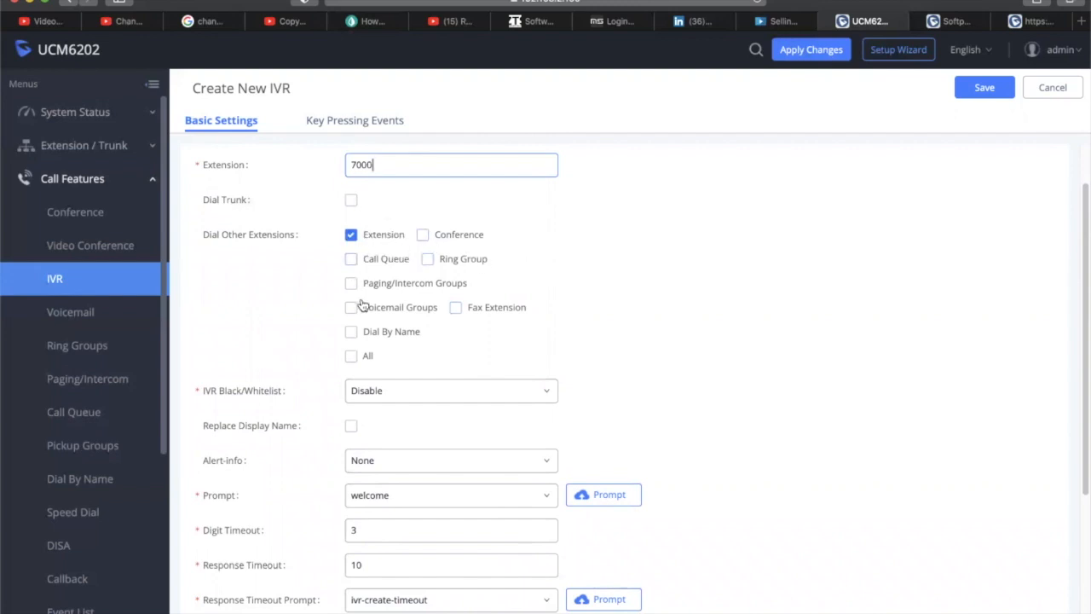
pyautogui.click(352, 259)
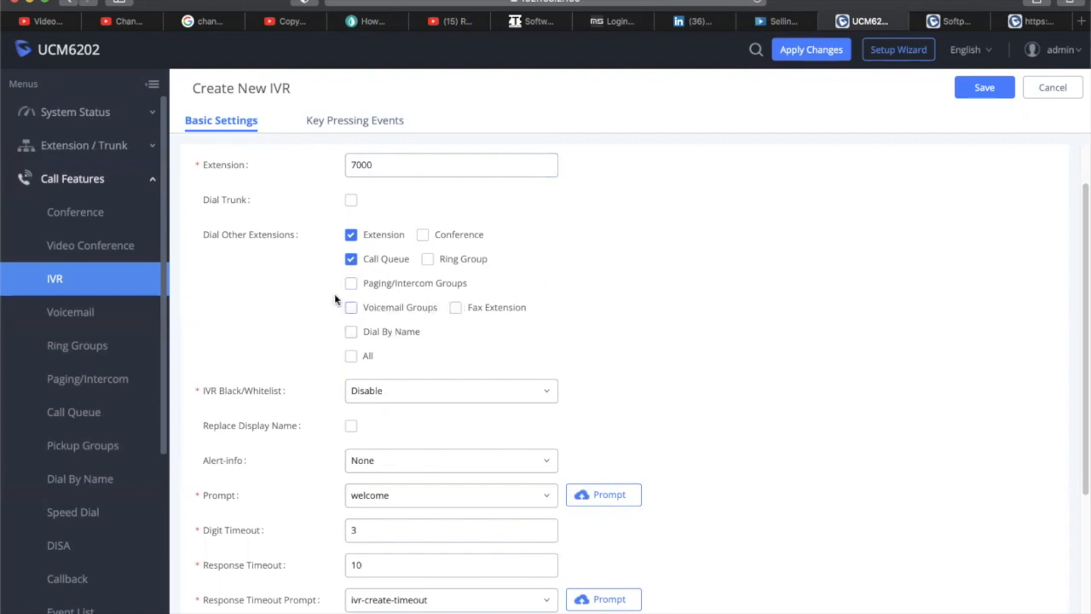
pyautogui.click(422, 236)
pyautogui.click(422, 237)
pyautogui.click(428, 259)
pyautogui.click(352, 331)
pyautogui.scroll(-1, 483, 332)
pyautogui.scroll(-2, 485, 336)
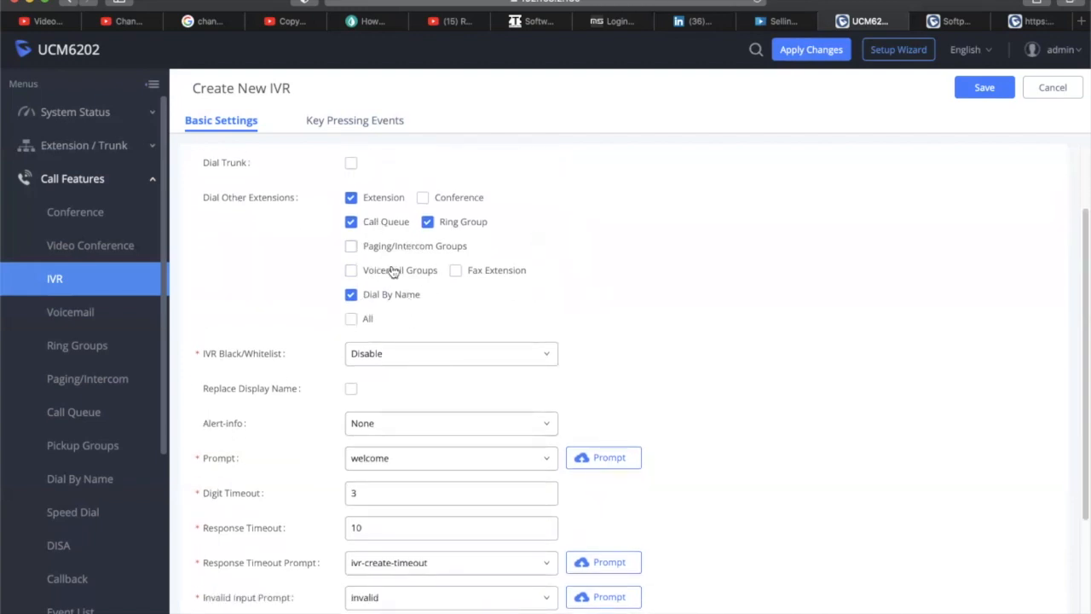
pyautogui.scroll(-3, 521, 317)
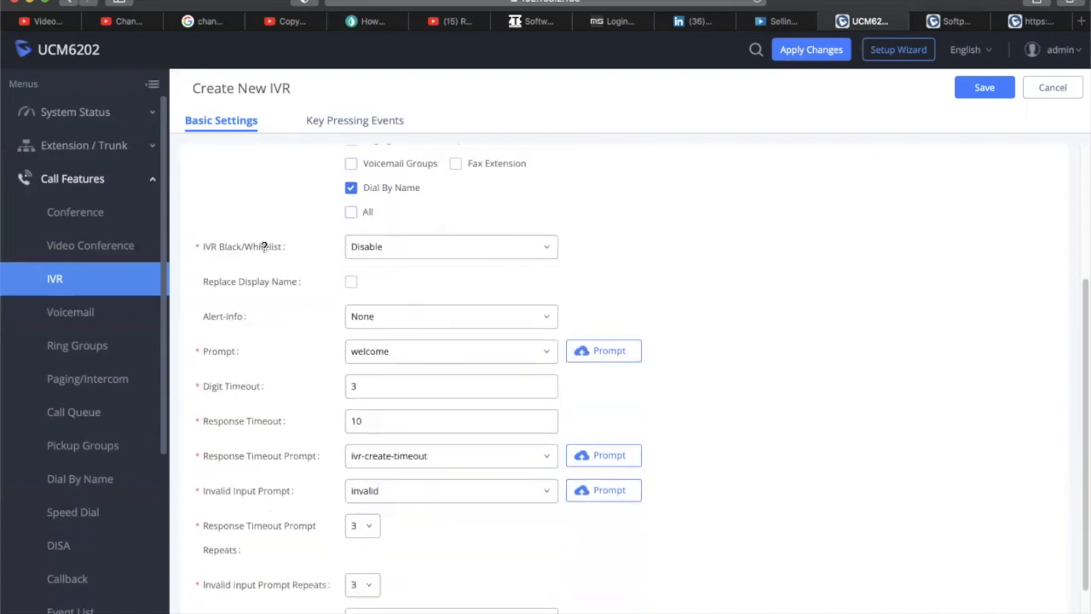
# Set the IVR Black/Whitelist mode to Enable Whitelist
pyautogui.click(404, 247)
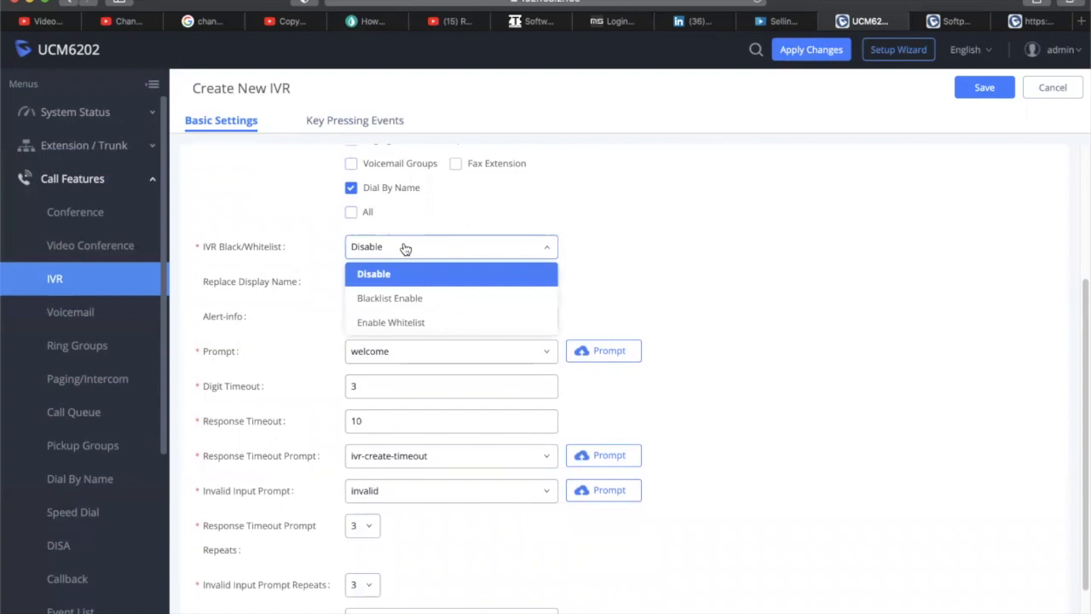
pyautogui.click(405, 249)
pyautogui.click(426, 256)
pyautogui.click(456, 250)
pyautogui.click(445, 253)
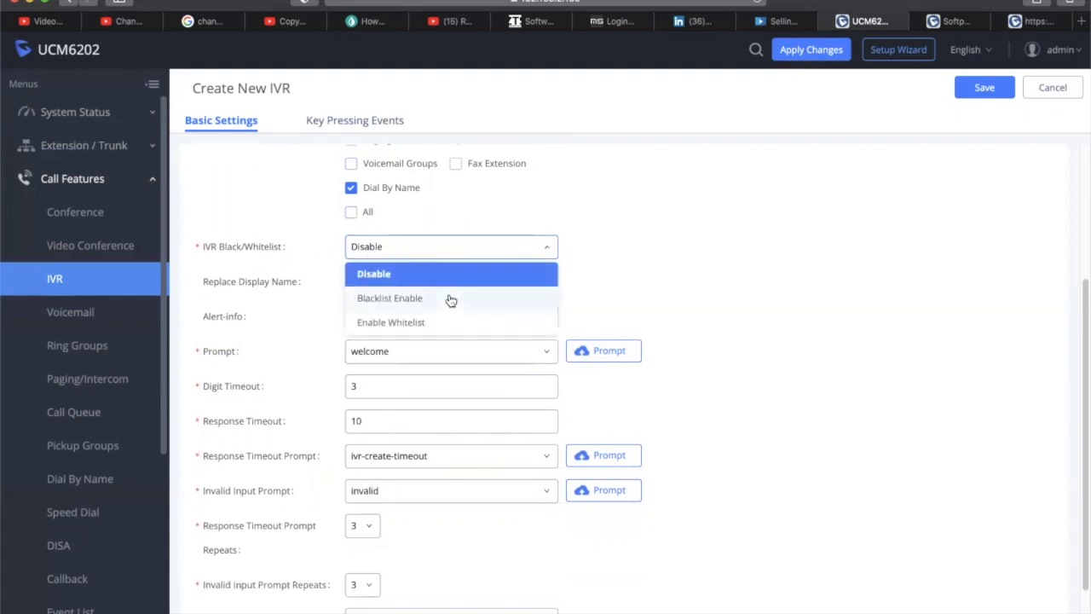
pyautogui.click(383, 253)
pyautogui.moveTo(233, 246)
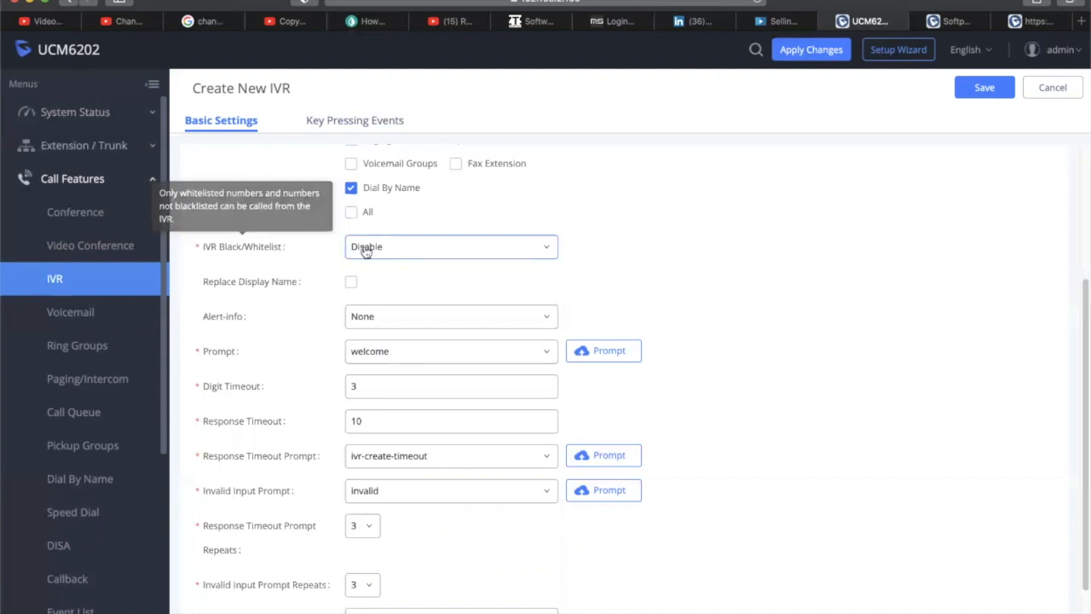
pyautogui.click(407, 250)
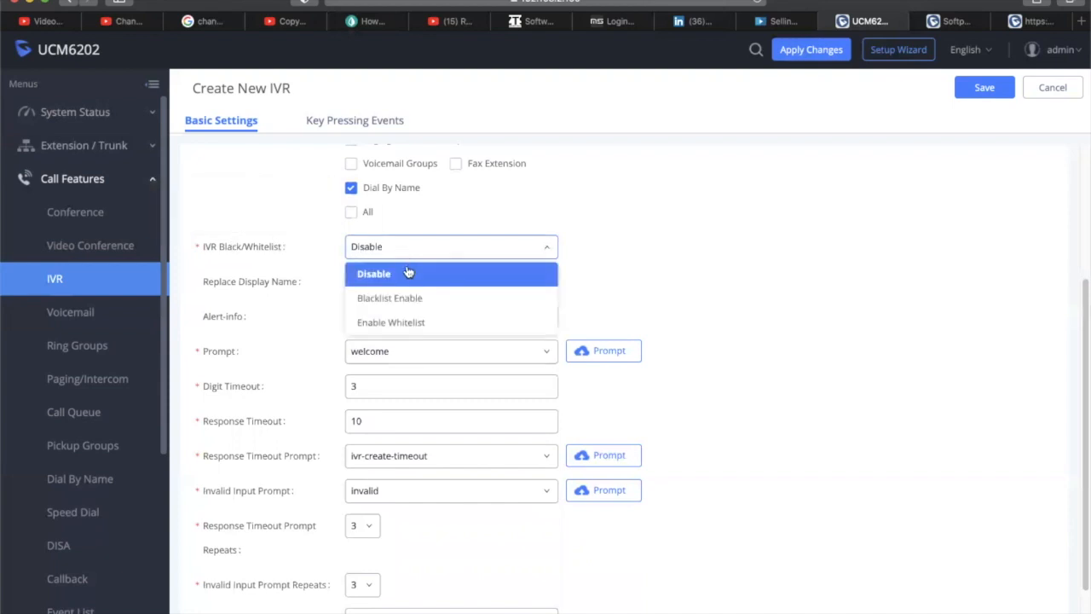
pyautogui.click(422, 322)
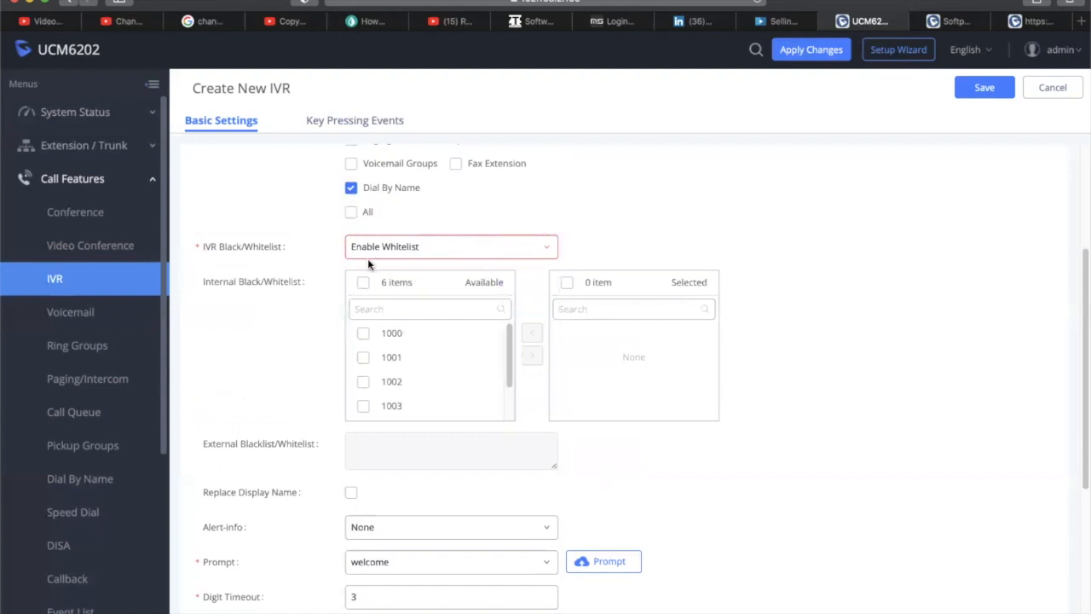
pyautogui.click(426, 246)
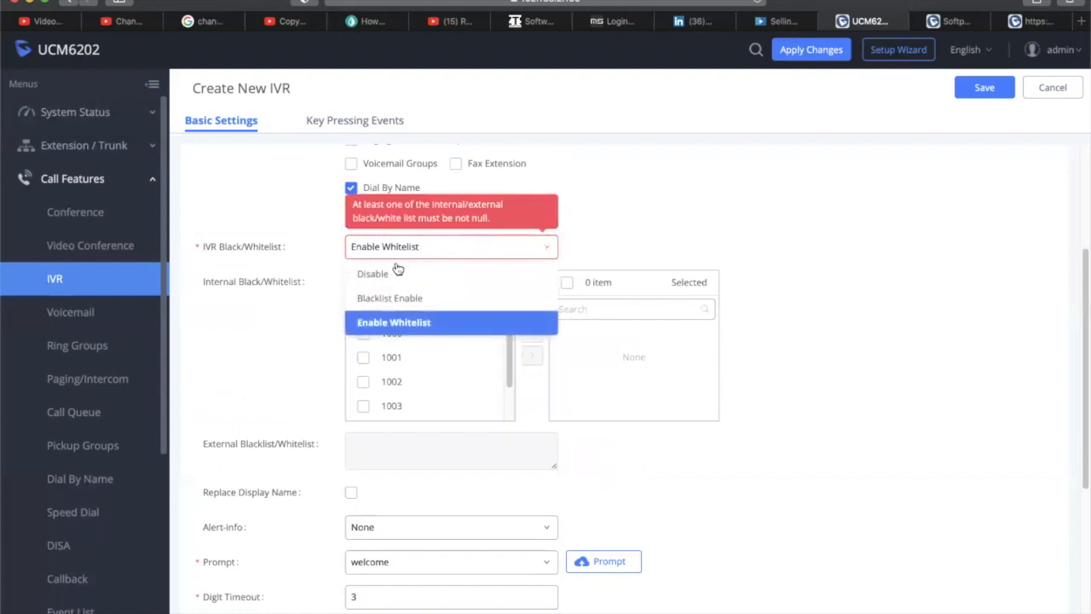
pyautogui.click(421, 321)
# Move extensions 1000, 1001 and 1002 into the whitelist and save the AA IVR
pyautogui.click(363, 333)
pyautogui.click(367, 359)
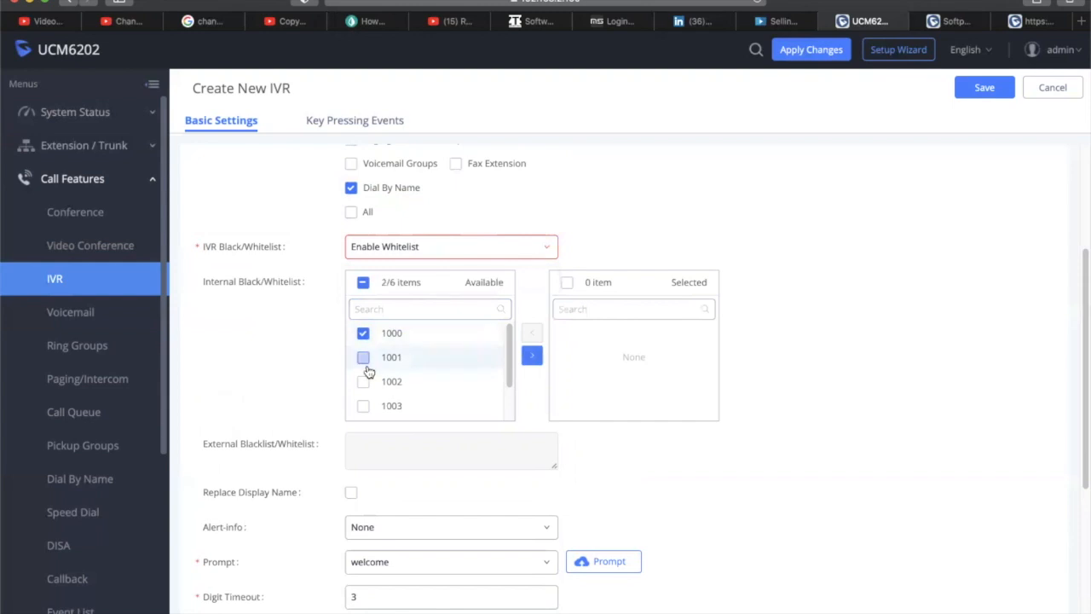
pyautogui.click(491, 381)
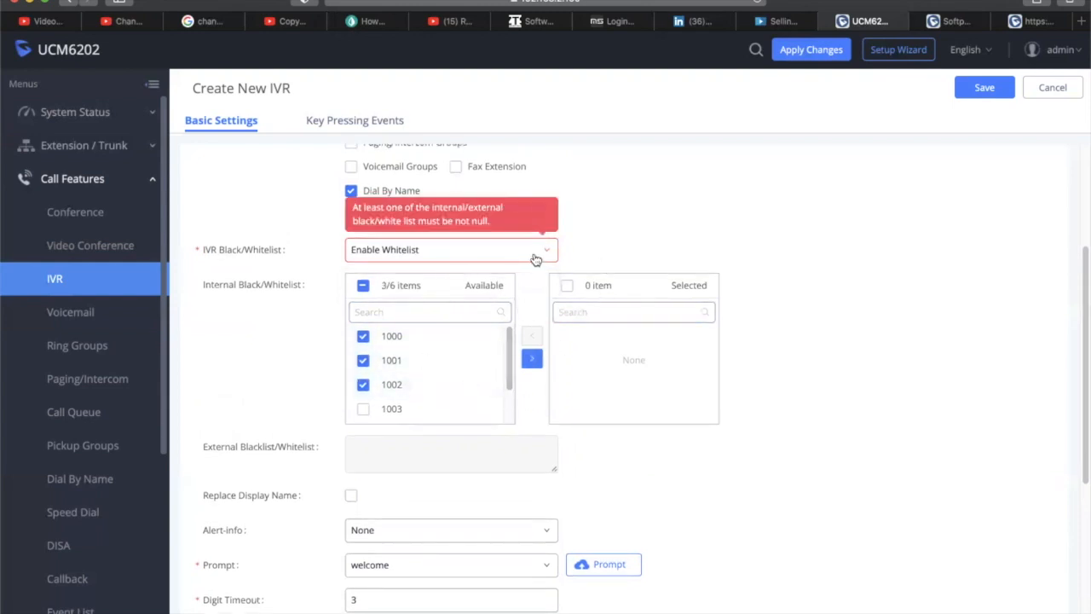
pyautogui.click(532, 358)
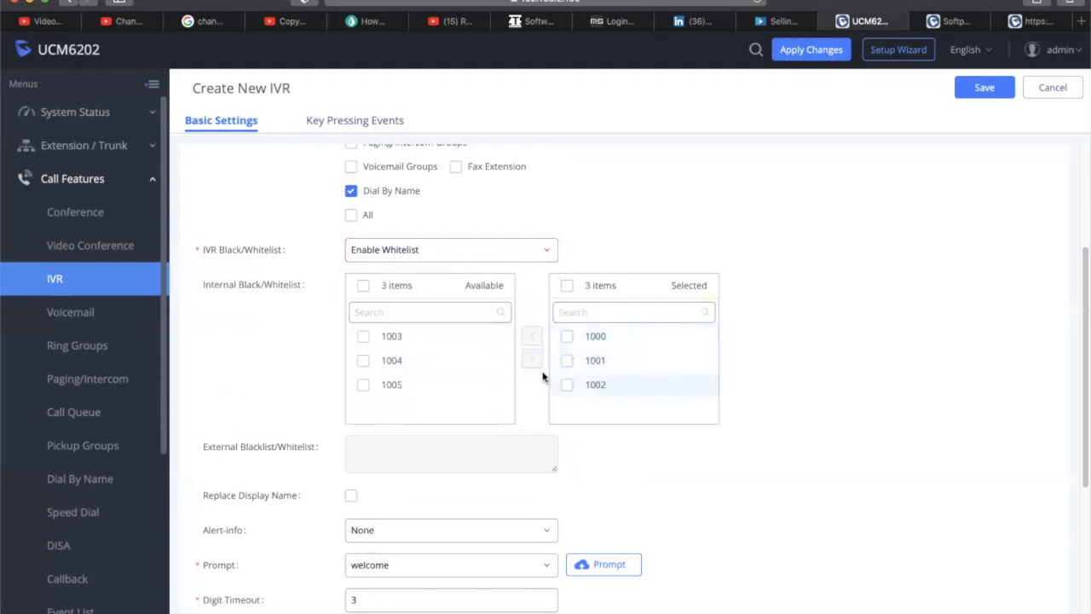
pyautogui.click(985, 88)
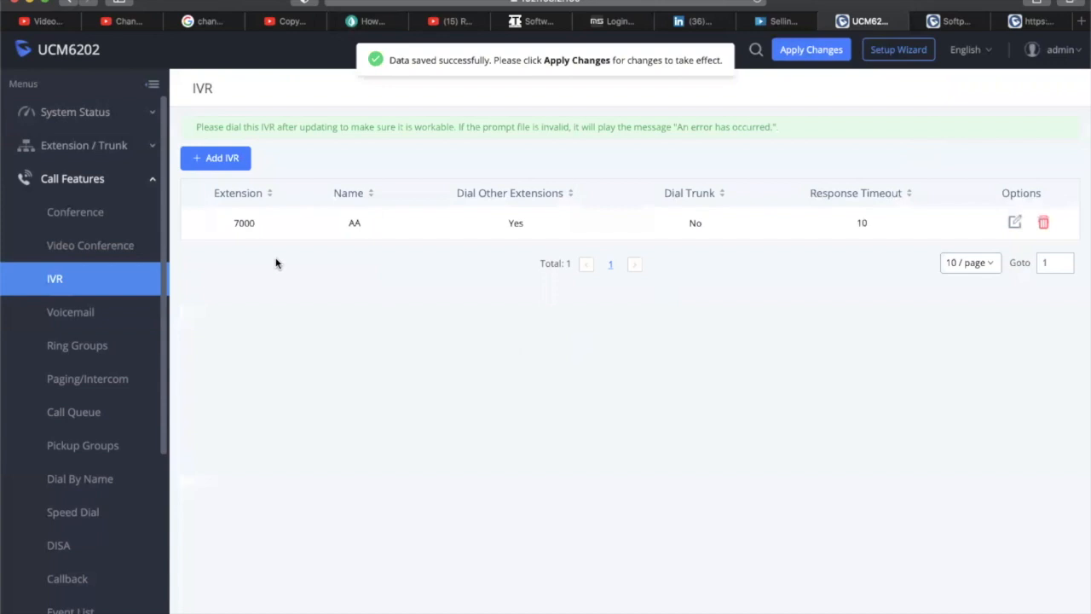
# Reopen the AA IVR and switch its Black/Whitelist mode to Blacklist Enable
pyautogui.click(1014, 222)
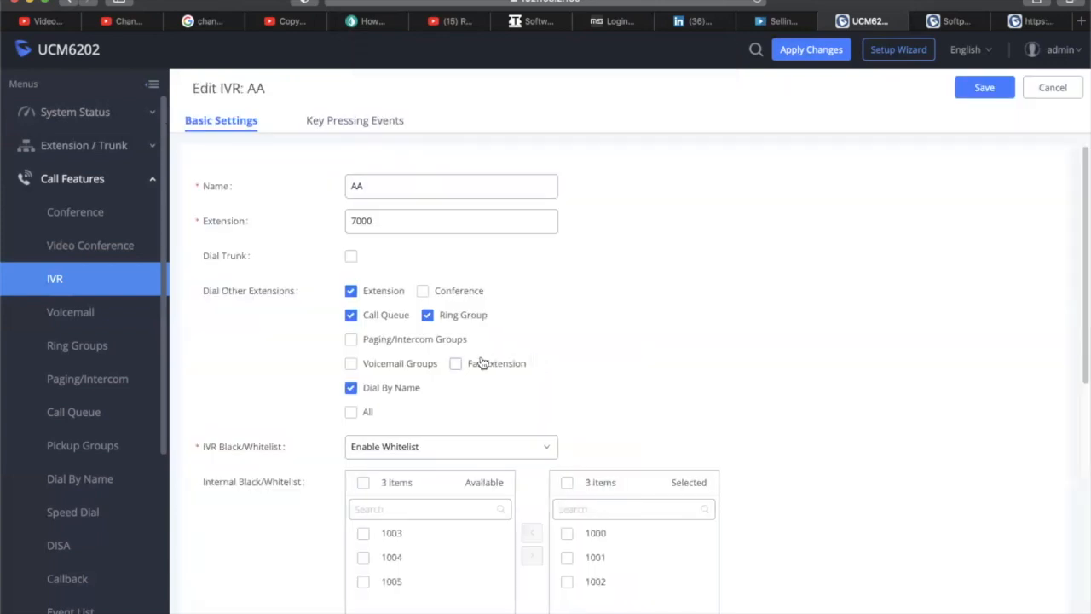
pyautogui.scroll(-2, 553, 336)
pyautogui.click(517, 375)
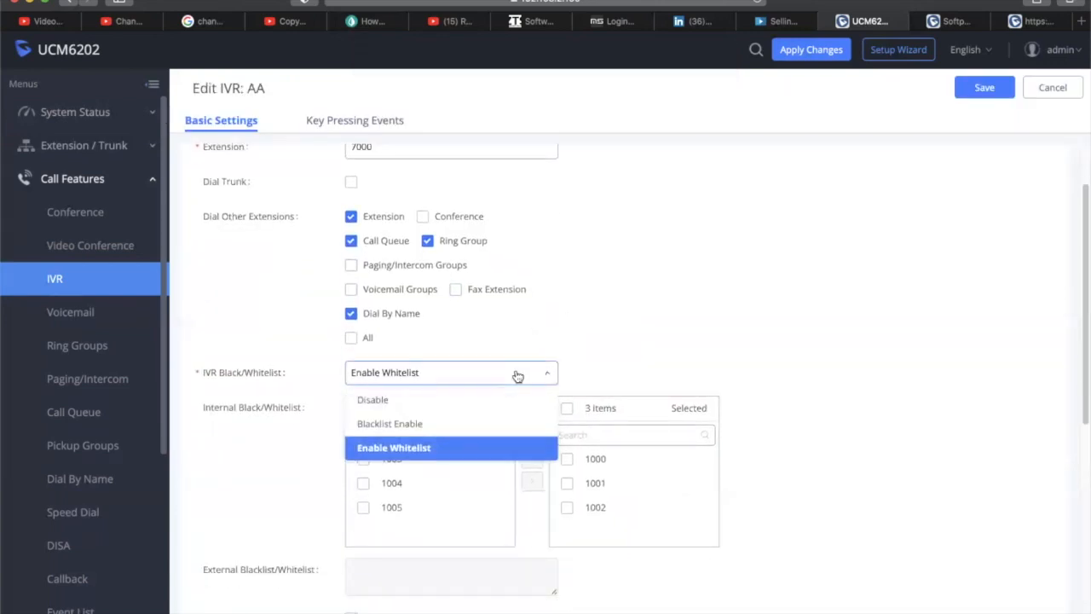
pyautogui.click(498, 423)
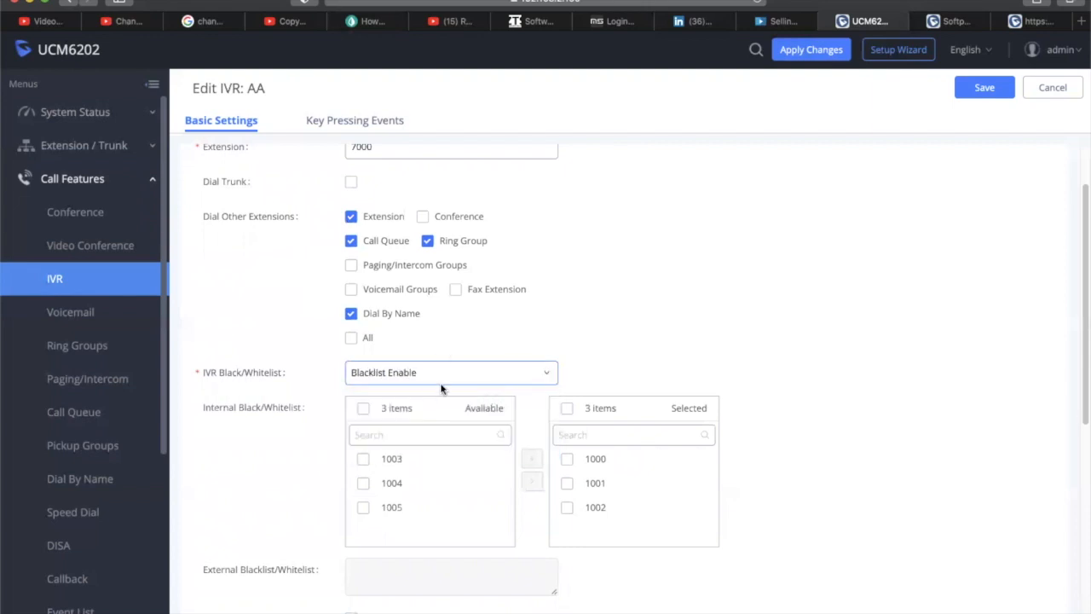
# Return extensions 1000, 1001 and 1002 to the Available list
pyautogui.scroll(-1, 703, 380)
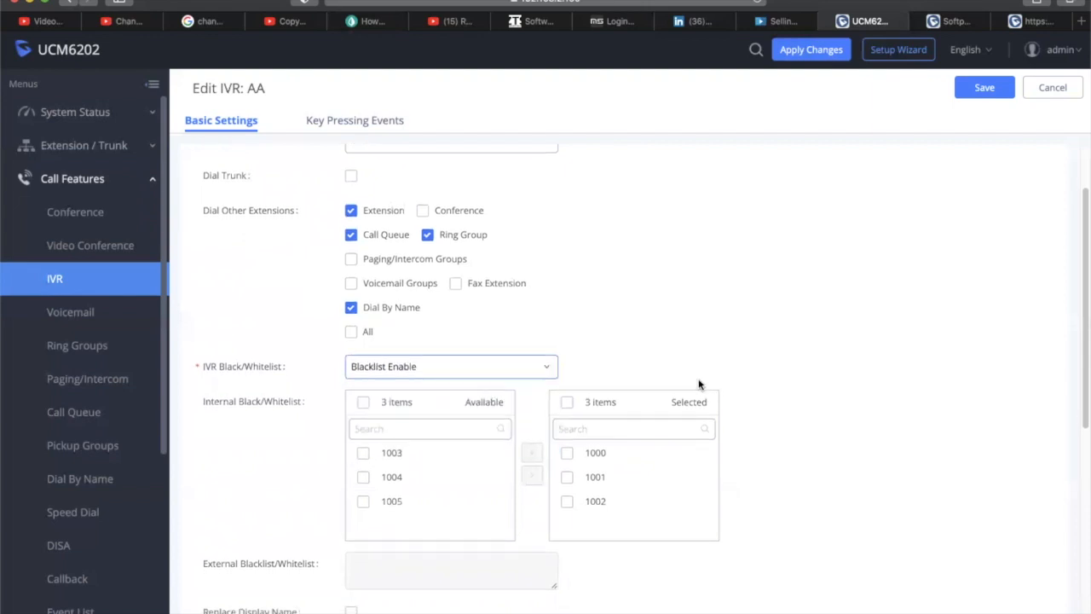
pyautogui.click(363, 502)
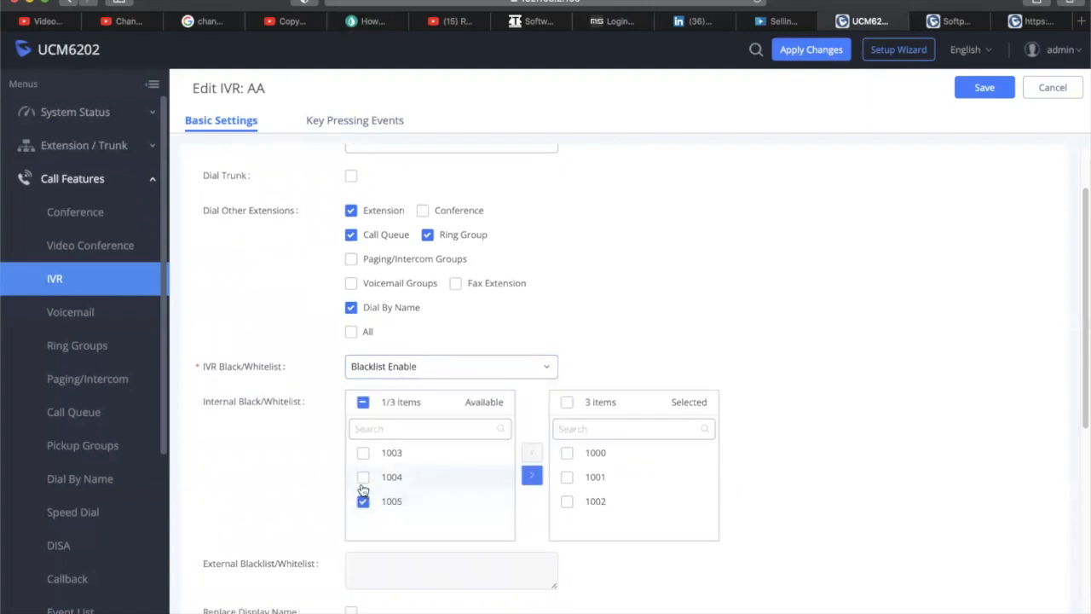
pyautogui.click(364, 502)
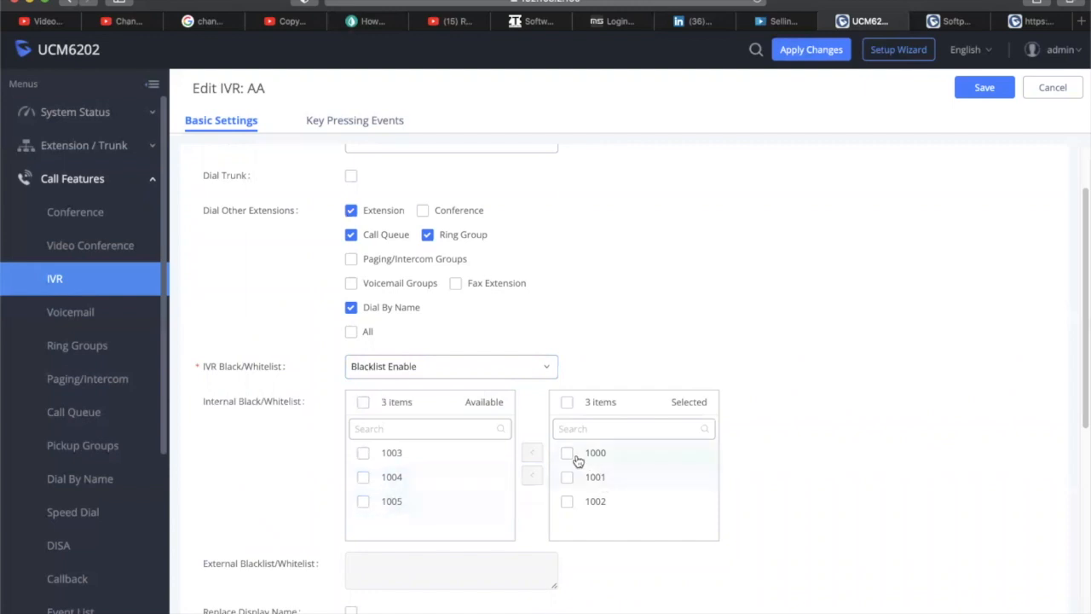
pyautogui.click(567, 454)
pyautogui.click(566, 478)
pyautogui.click(567, 501)
pyautogui.click(532, 454)
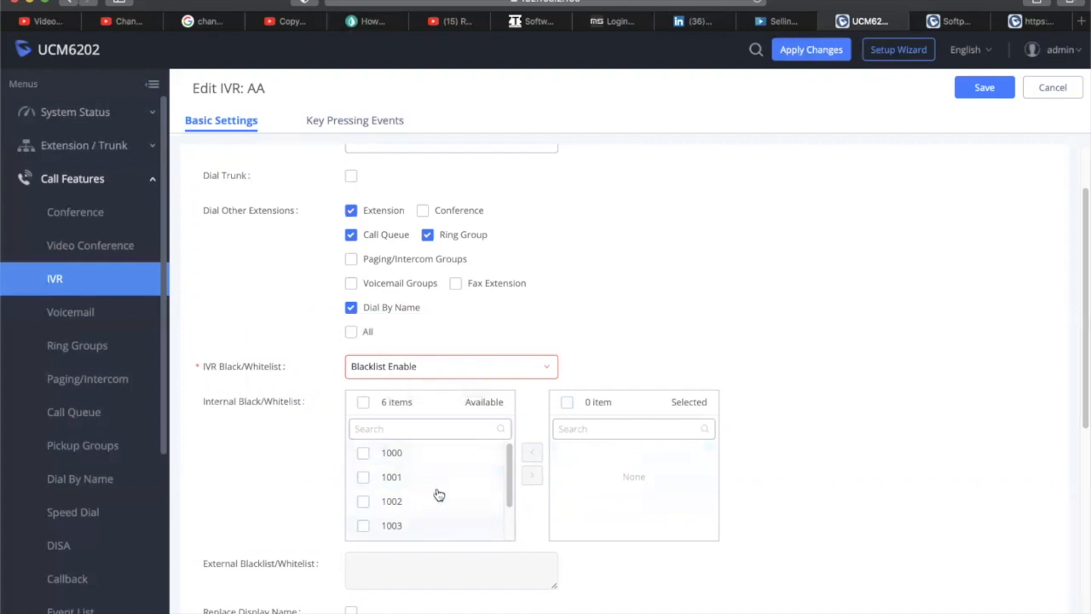
# Add extension 1005 to the blacklist and save the AA IVR
pyautogui.scroll(2, 434, 498)
pyautogui.scroll(-3, 798, 363)
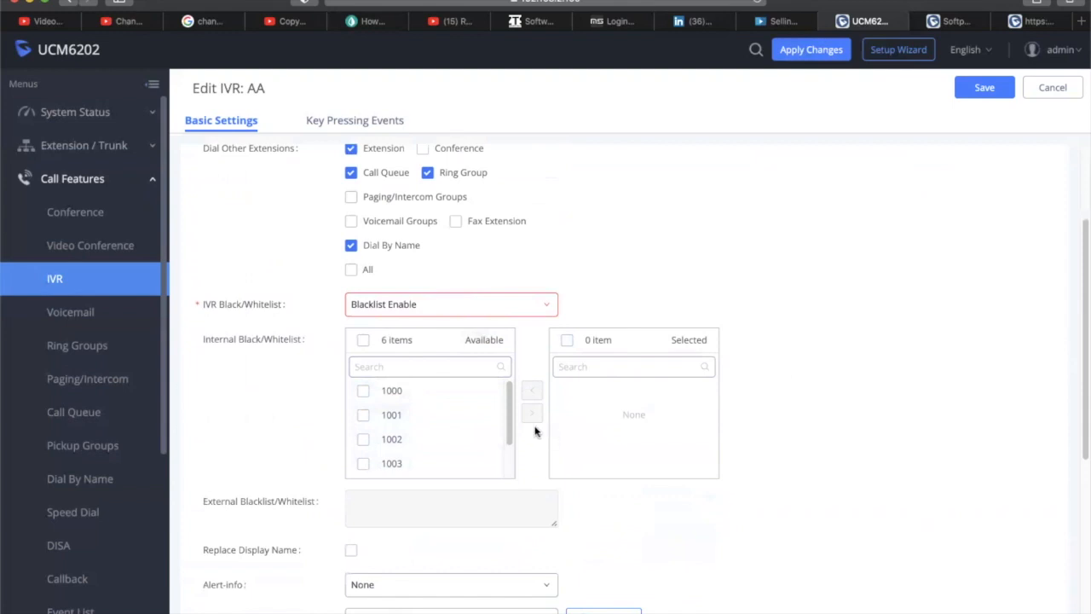
pyautogui.scroll(-2, 505, 422)
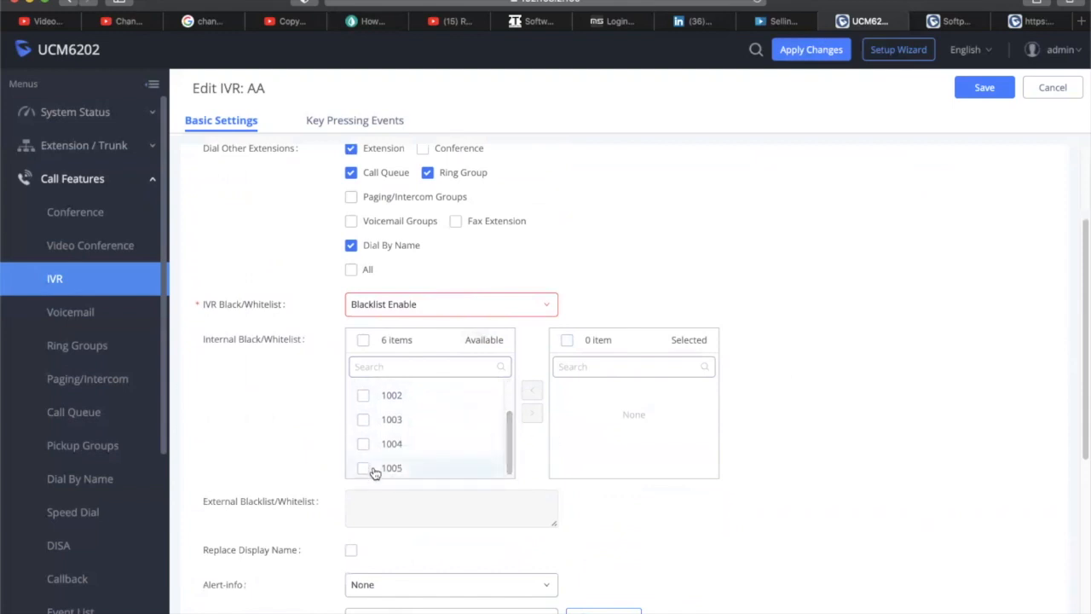
pyautogui.click(364, 468)
pyautogui.click(532, 413)
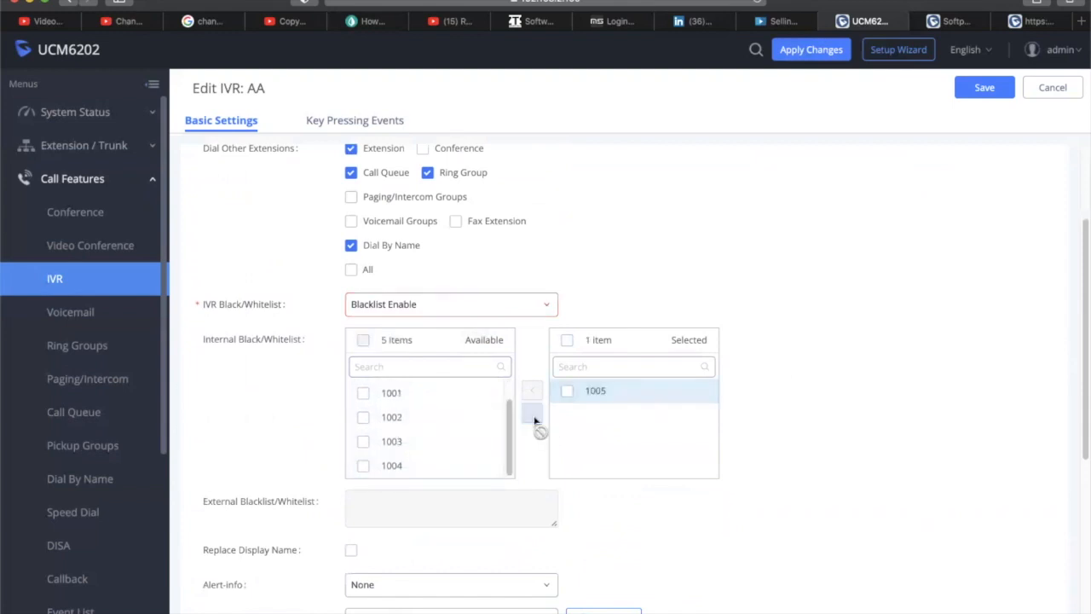
pyautogui.click(981, 89)
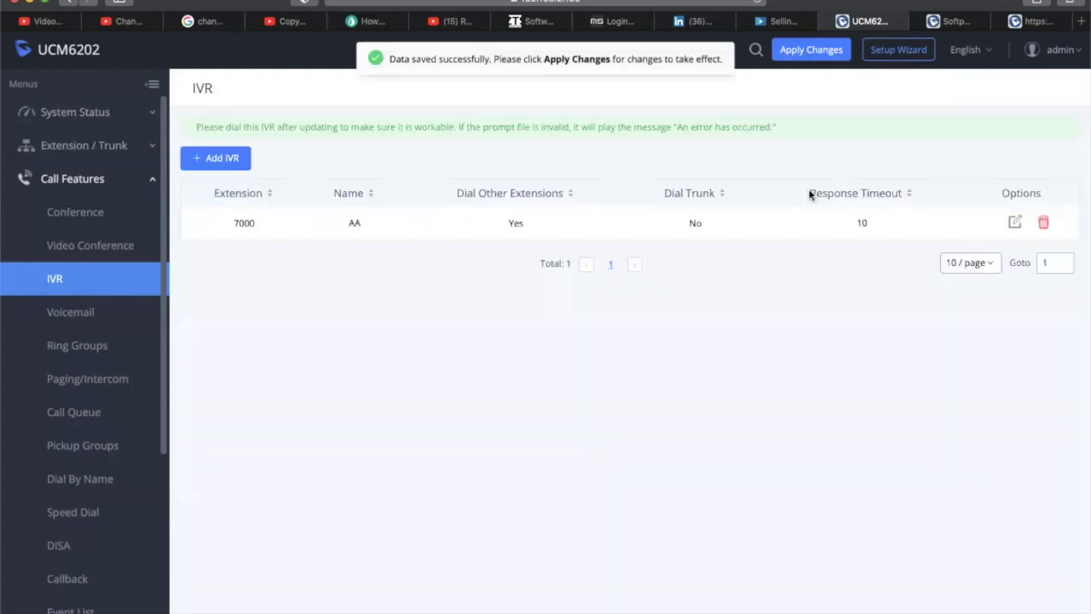
# Reopen the AA IVR, try whitelist mode, and select then clear all available extensions
pyautogui.click(1017, 223)
pyautogui.scroll(-3, 812, 338)
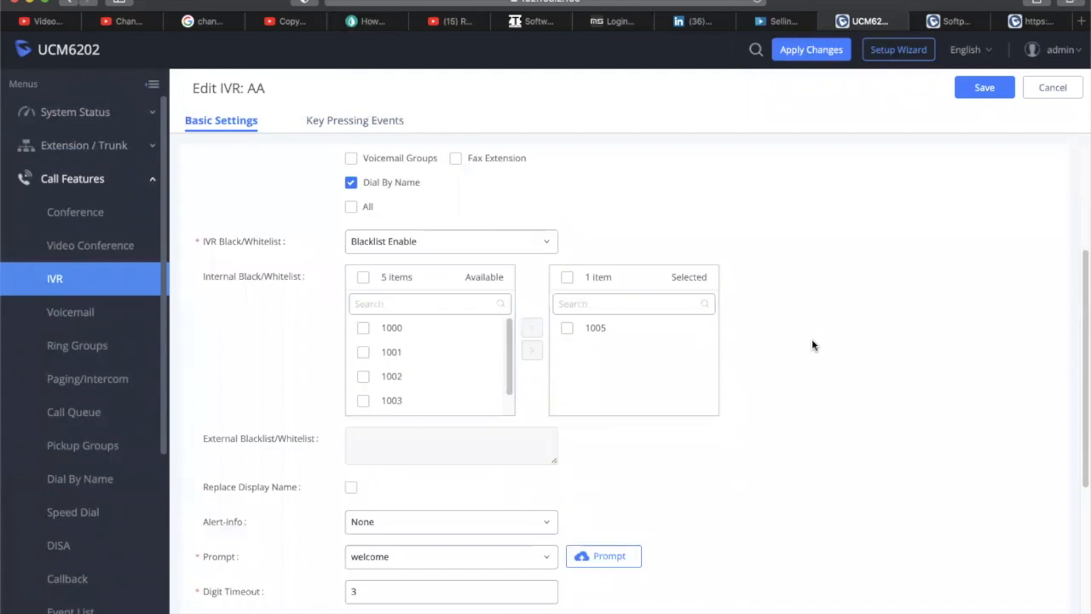
pyautogui.click(509, 244)
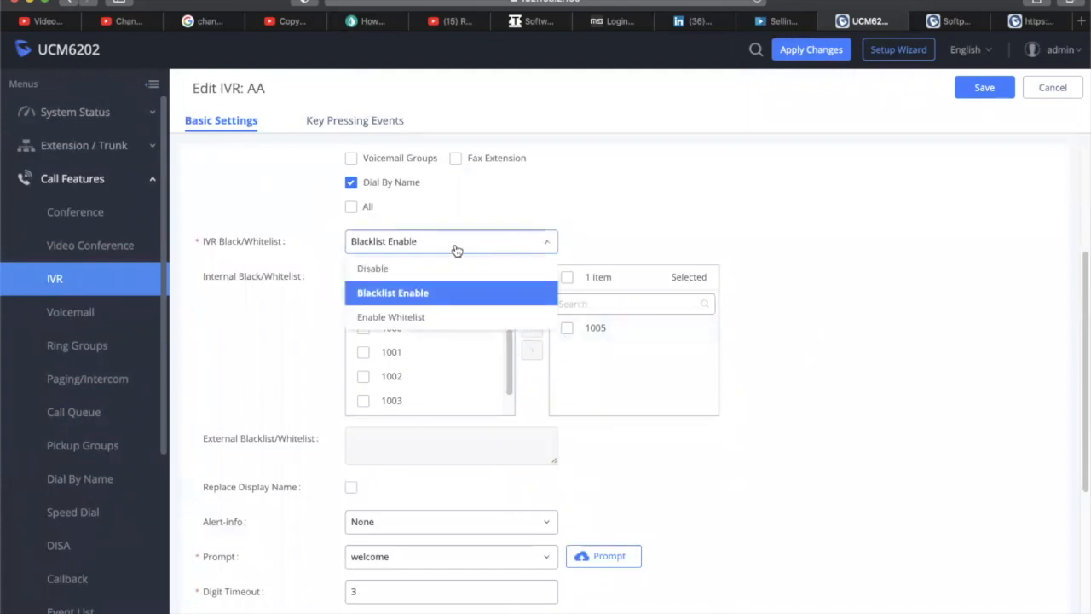
pyautogui.click(456, 314)
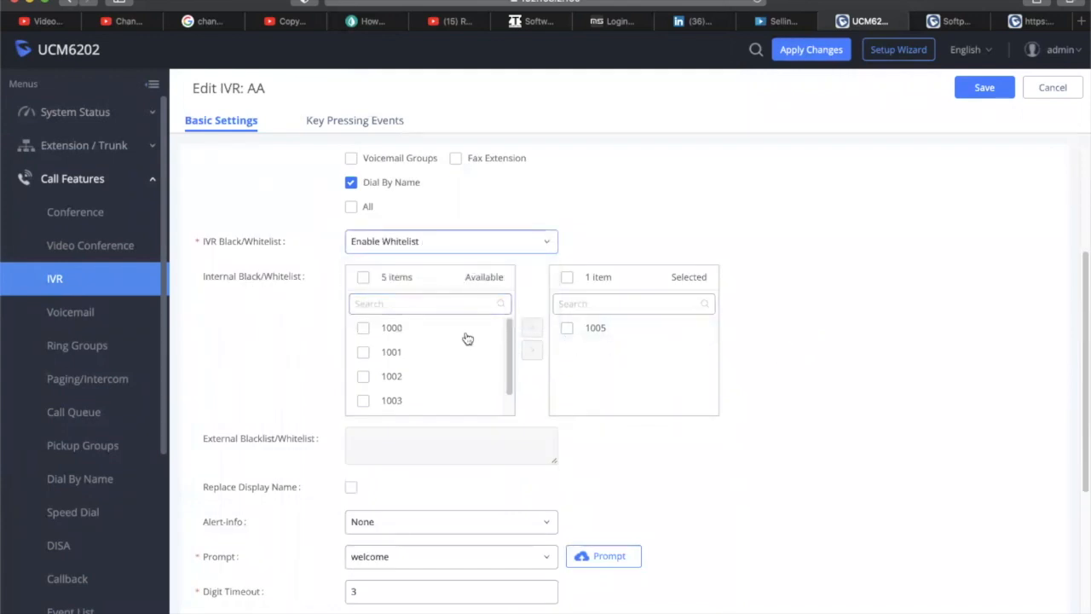
pyautogui.scroll(1, 465, 338)
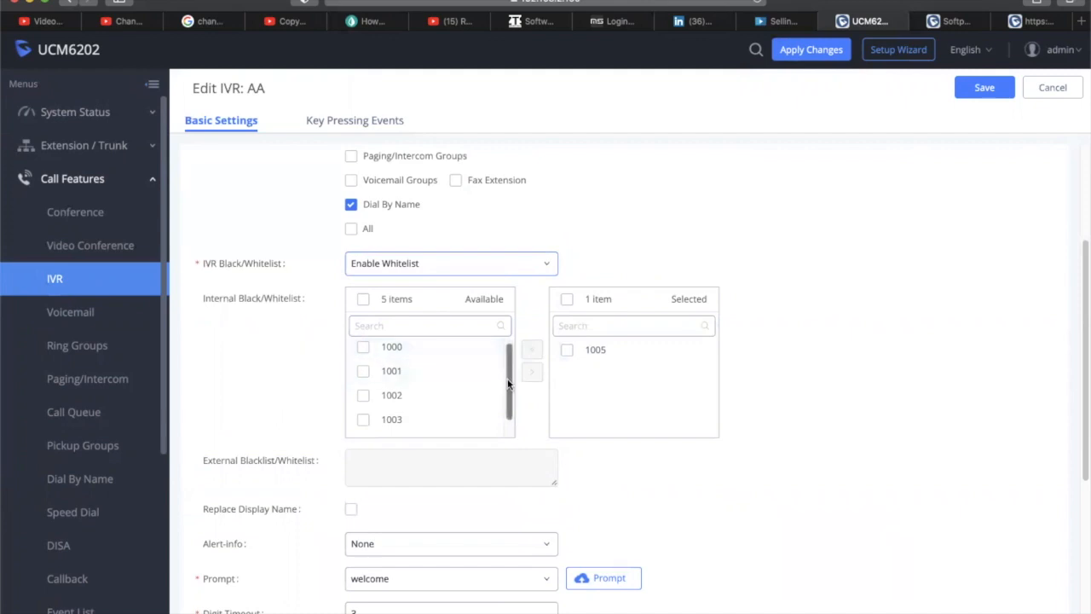
pyautogui.scroll(-1, 507, 385)
pyautogui.scroll(1, 508, 371)
pyautogui.scroll(3, 670, 309)
pyautogui.scroll(-4, 670, 309)
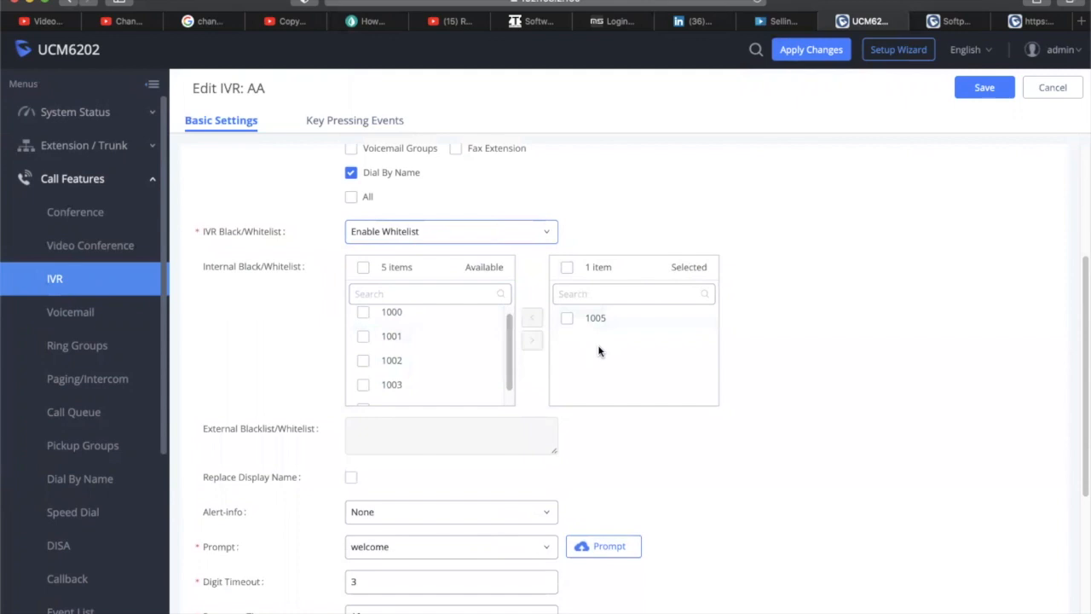
pyautogui.scroll(-1, 597, 350)
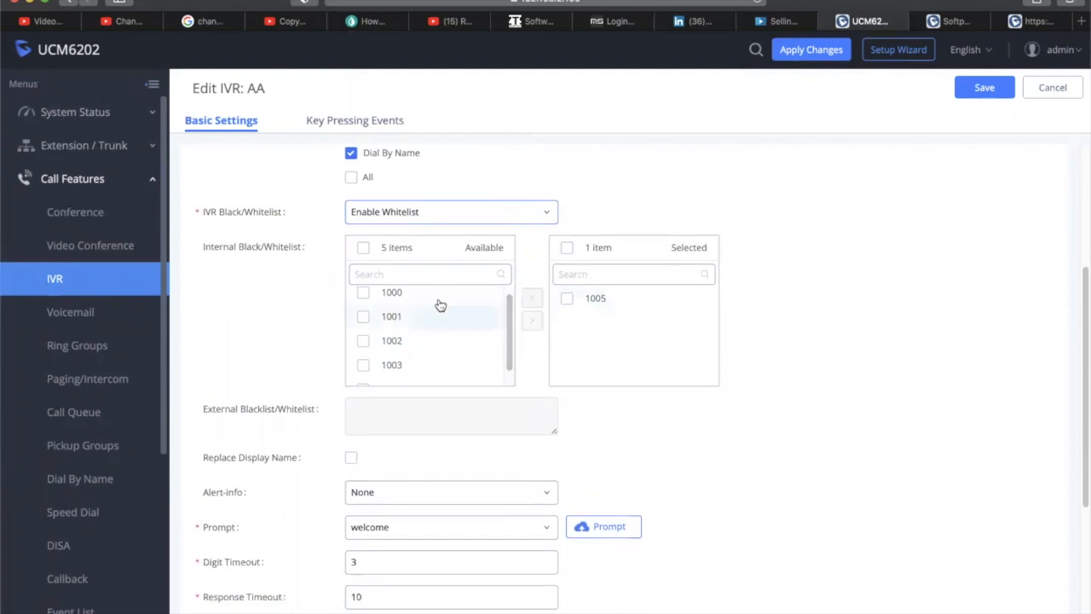
pyautogui.click(363, 247)
pyautogui.click(363, 247)
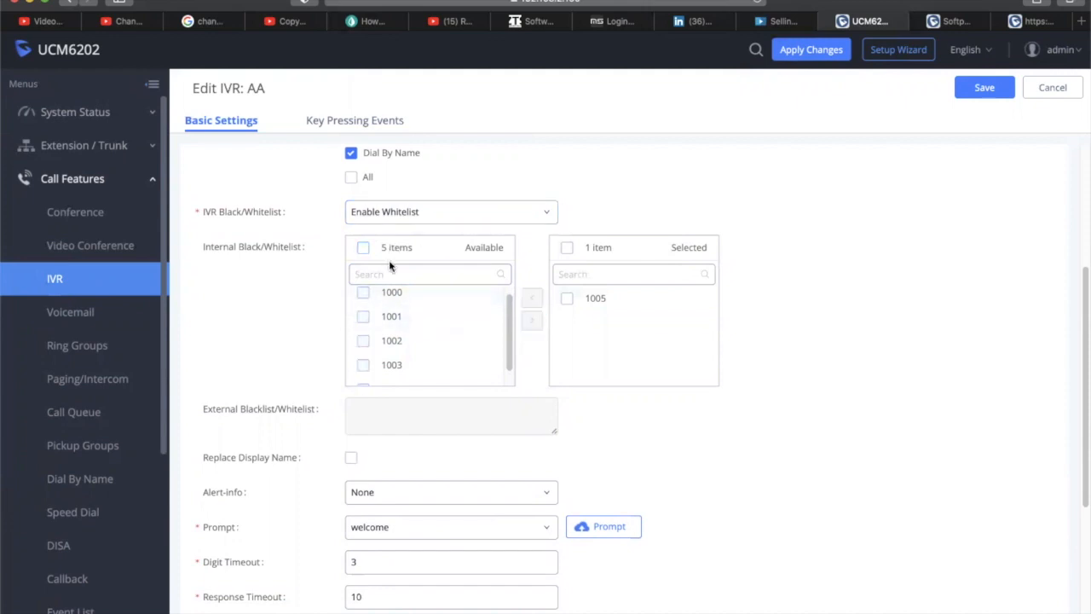
# Change the Black/Whitelist mode from Blacklist Enable to Disable and save the AA IVR
pyautogui.scroll(1, 438, 319)
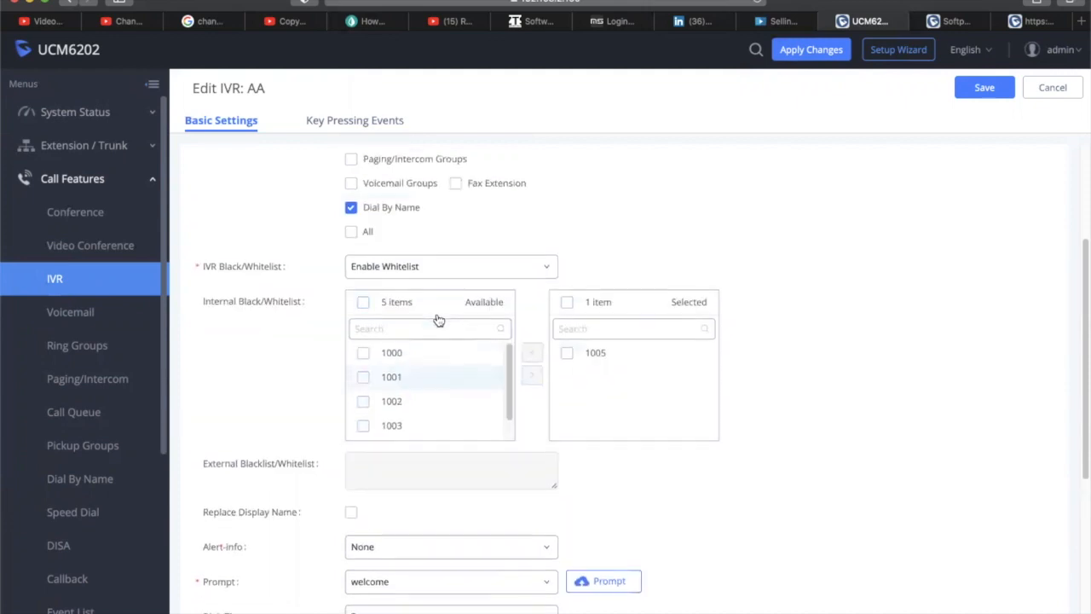
pyautogui.scroll(3, 484, 408)
pyautogui.scroll(-5, 655, 307)
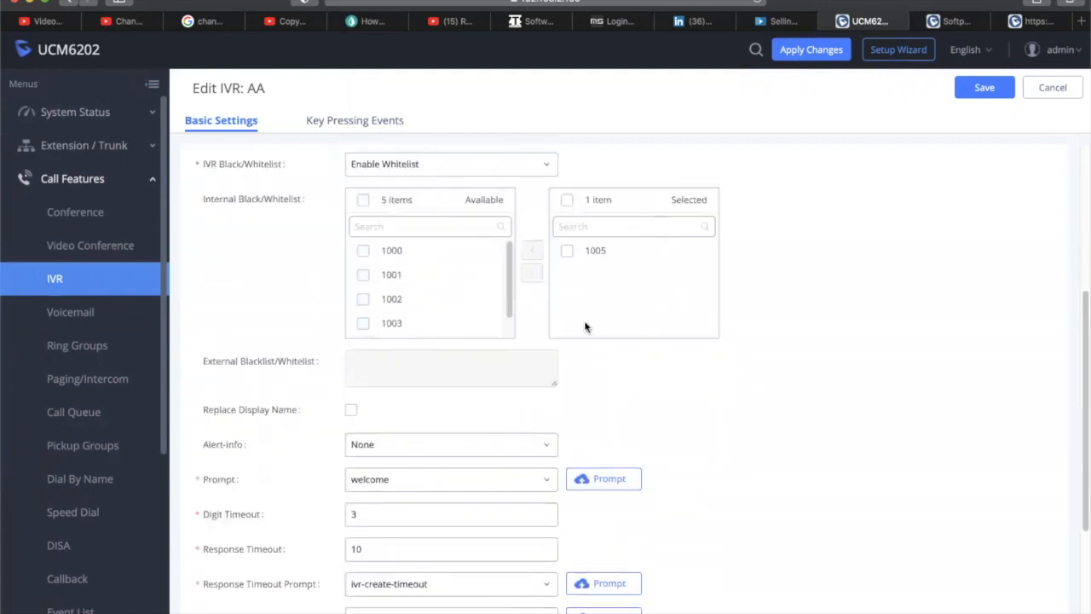
pyautogui.click(465, 171)
pyautogui.click(440, 214)
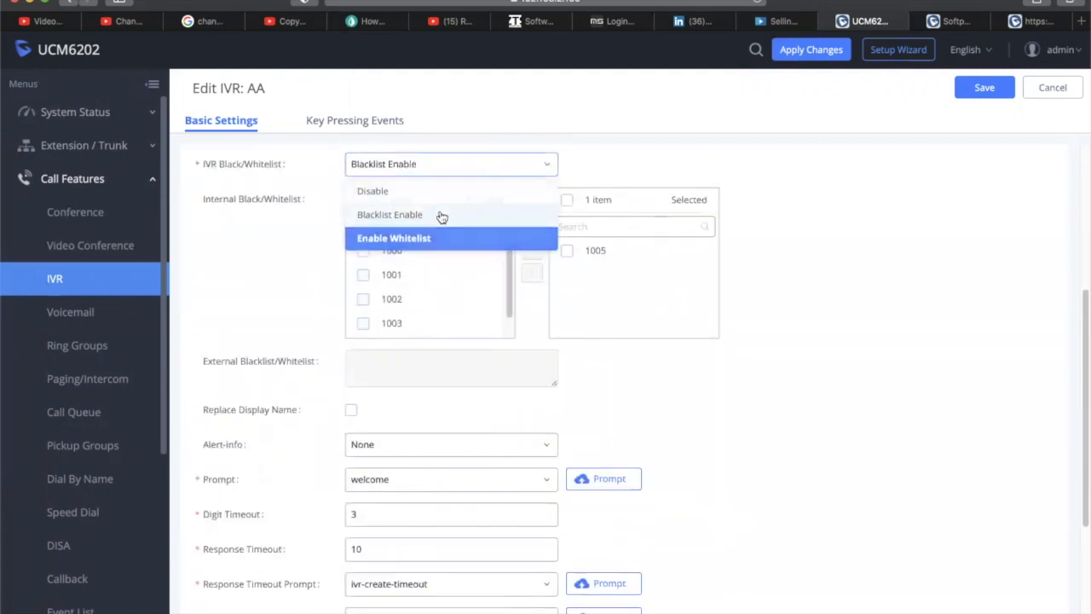
pyautogui.click(463, 168)
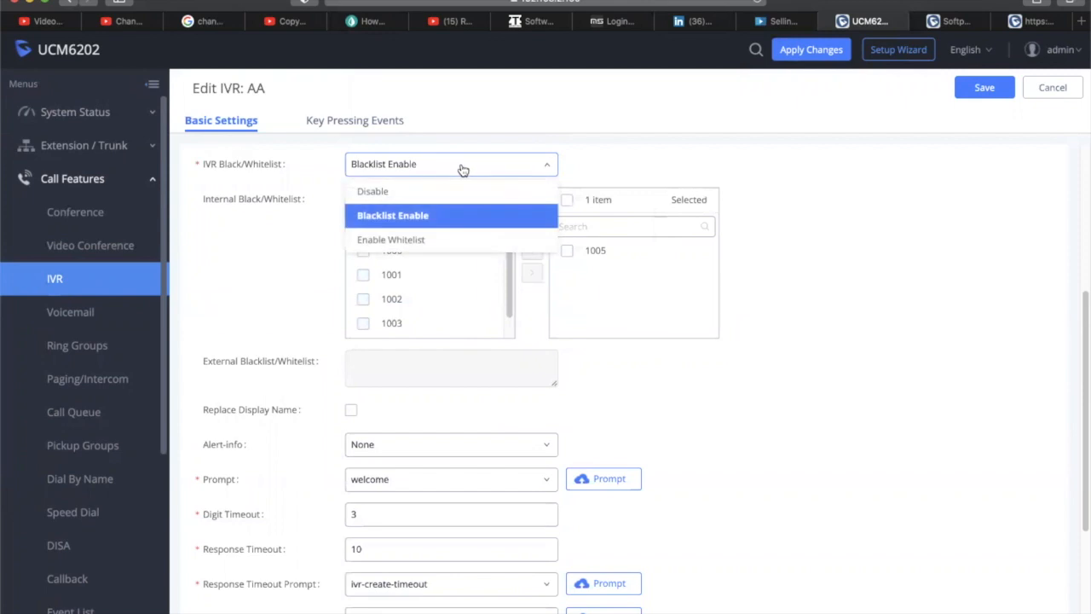
pyautogui.click(409, 194)
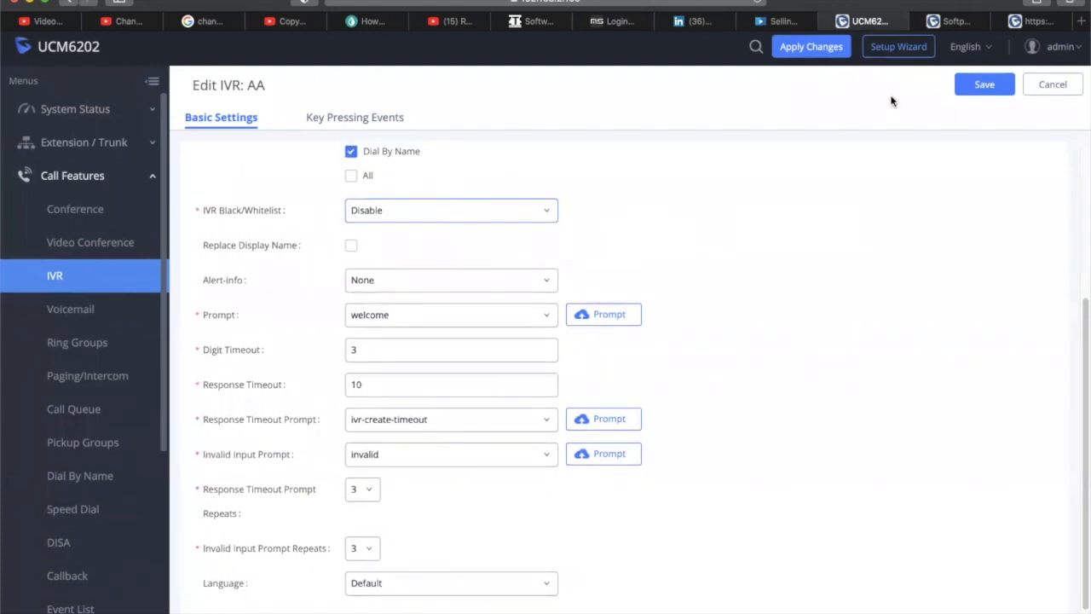
pyautogui.click(985, 86)
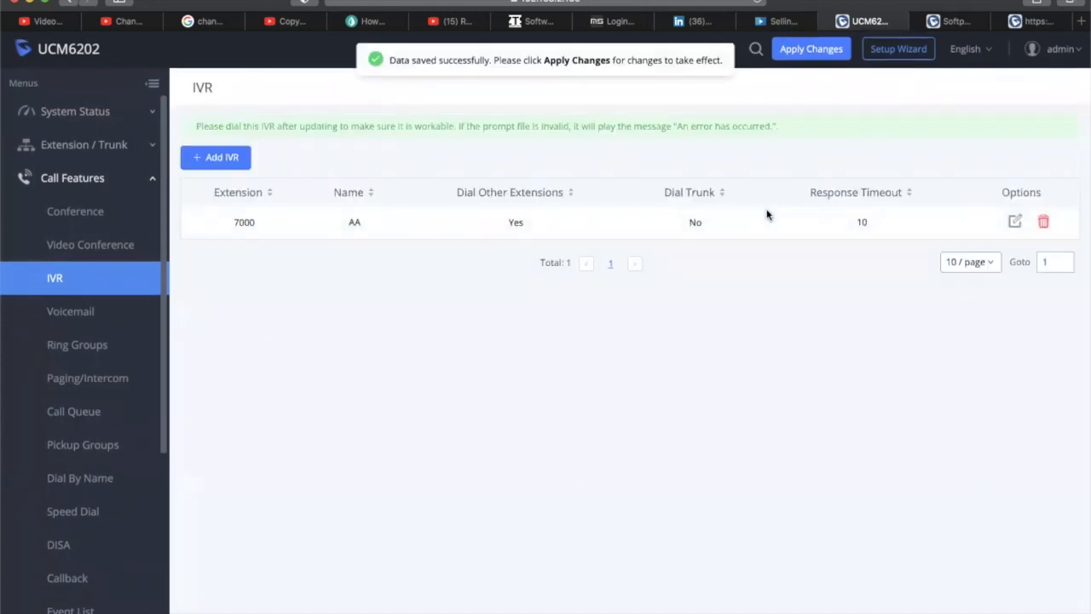
# Reopen the AA IVR, start a custom welcome prompt upload, then cancel it
pyautogui.click(1016, 223)
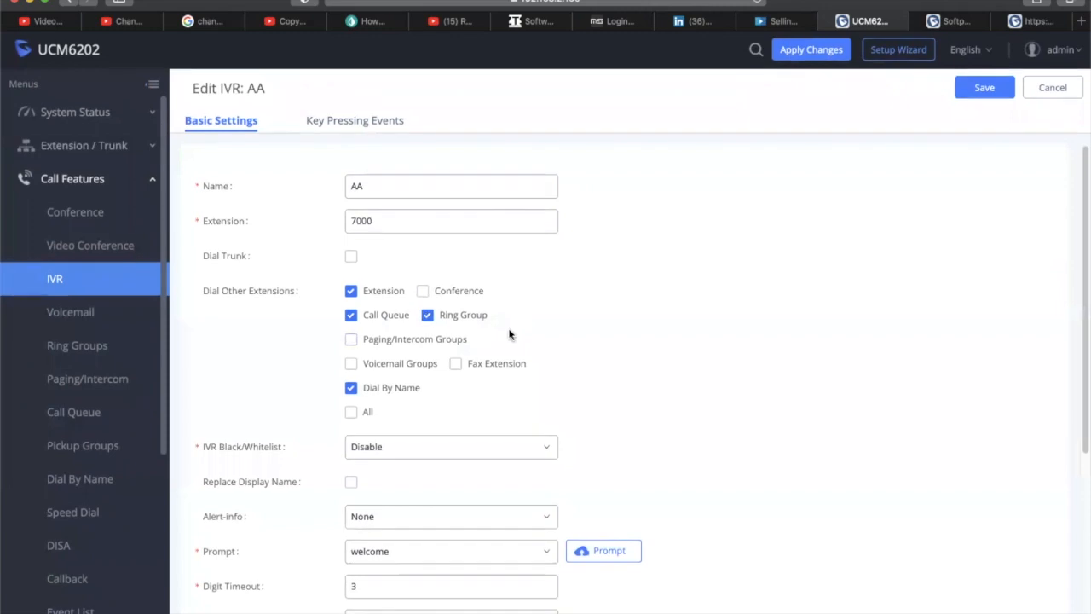
pyautogui.scroll(-3, 508, 334)
pyautogui.scroll(-3, 508, 334)
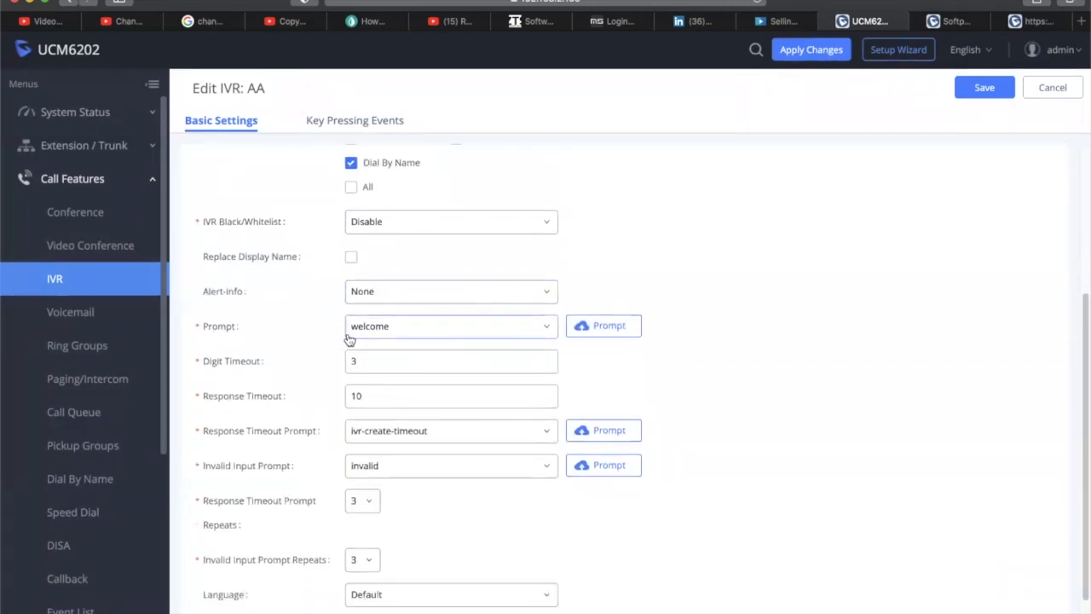
pyautogui.moveTo(207, 326)
pyautogui.click(607, 330)
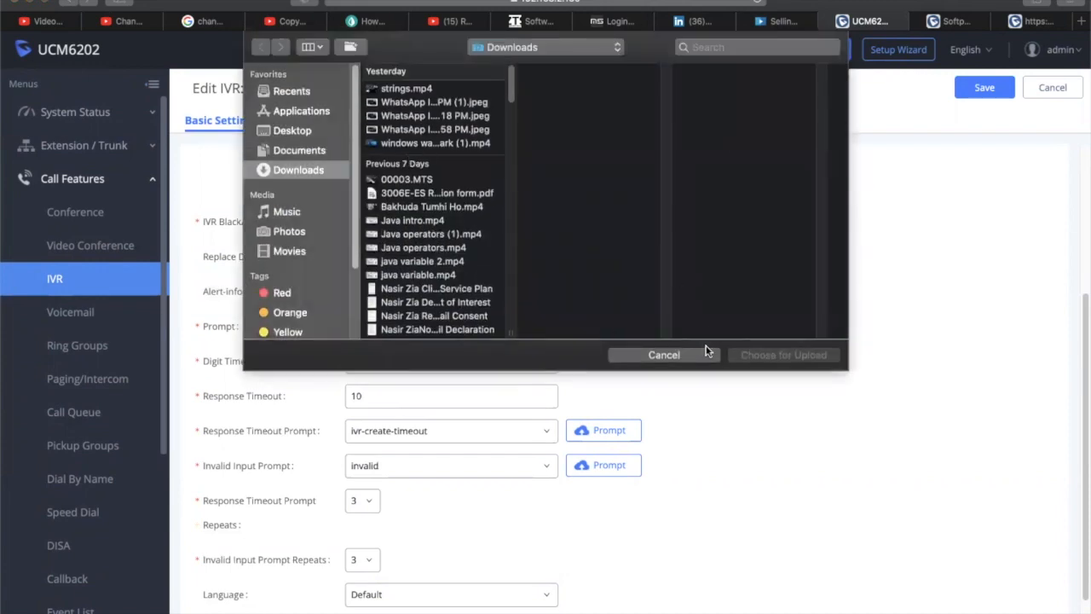
pyautogui.click(700, 350)
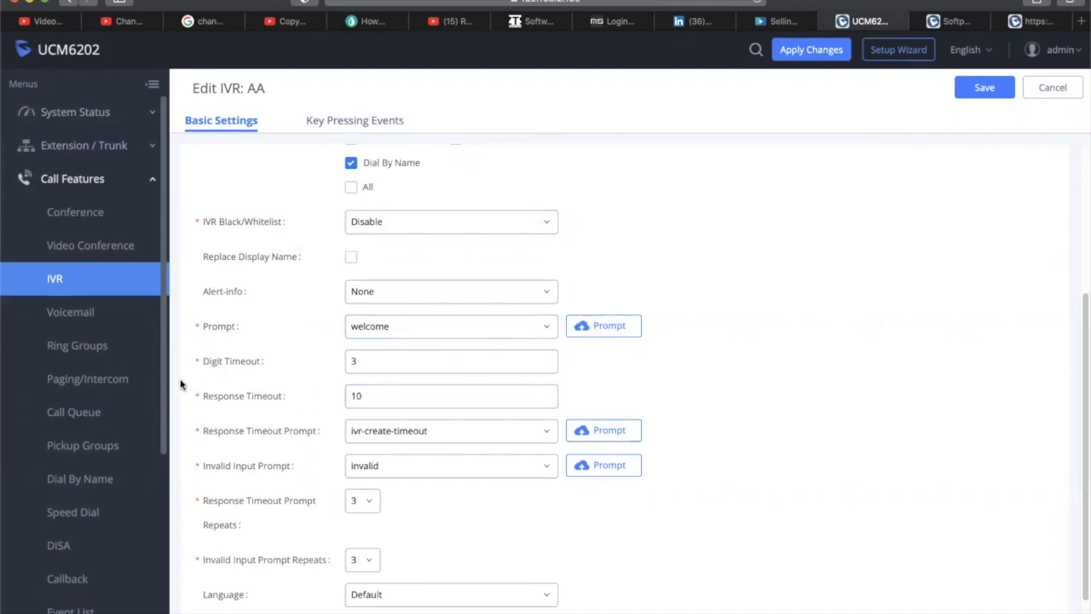
# Scroll the AA IVR form to review prompt welcome, digit timeout 3 and response timeout 10
pyautogui.scroll(-1, 217, 382)
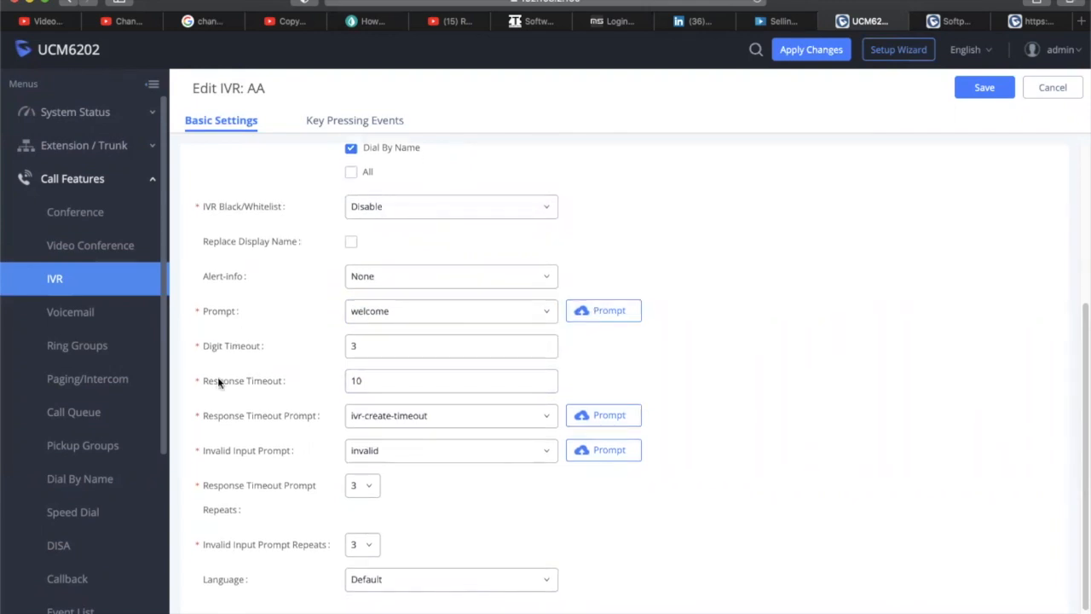
pyautogui.moveTo(261, 347)
pyautogui.scroll(5, 397, 346)
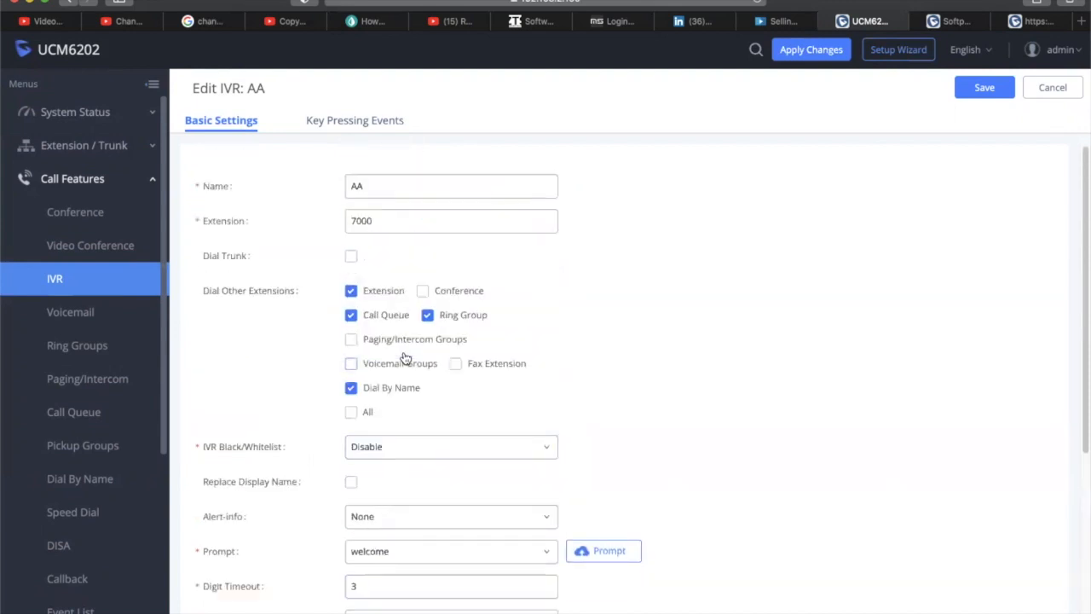
pyautogui.scroll(-5, 405, 358)
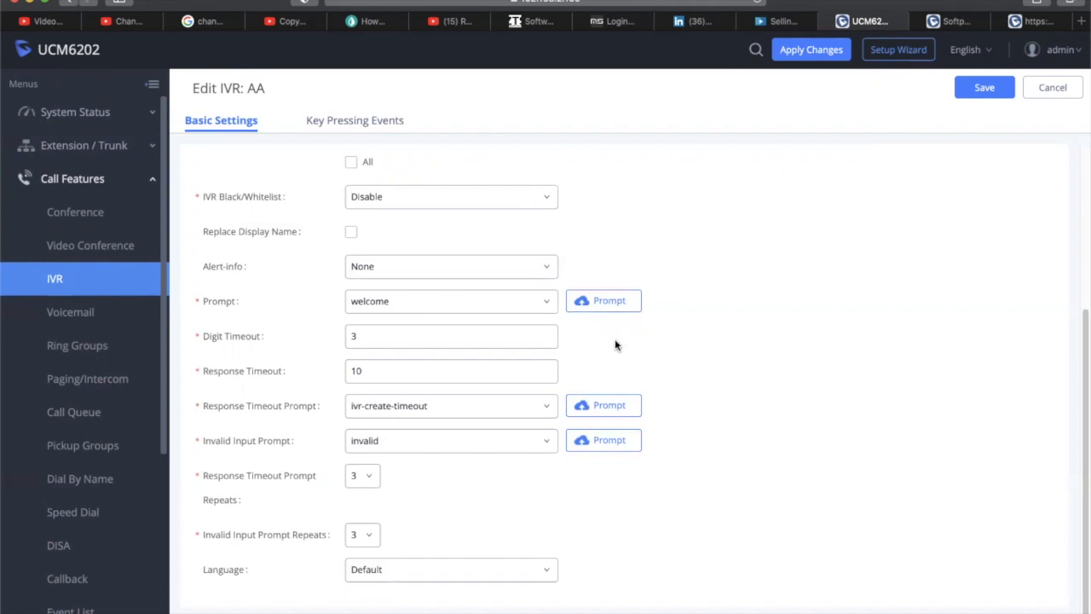
pyautogui.scroll(-1, 615, 345)
pyautogui.scroll(1, 615, 345)
pyautogui.click(363, 372)
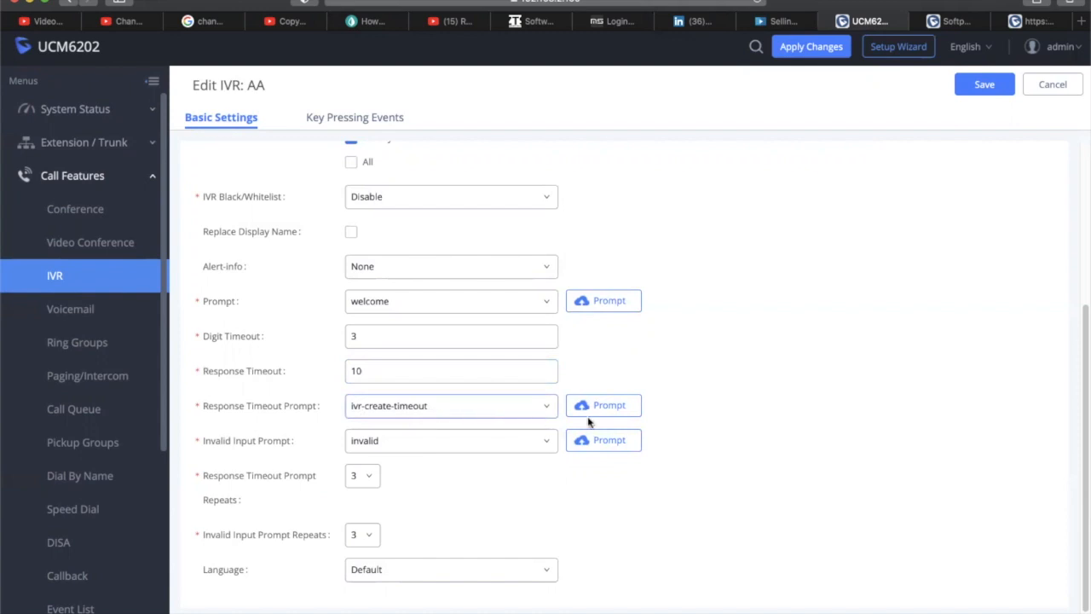
pyautogui.scroll(-1, 645, 365)
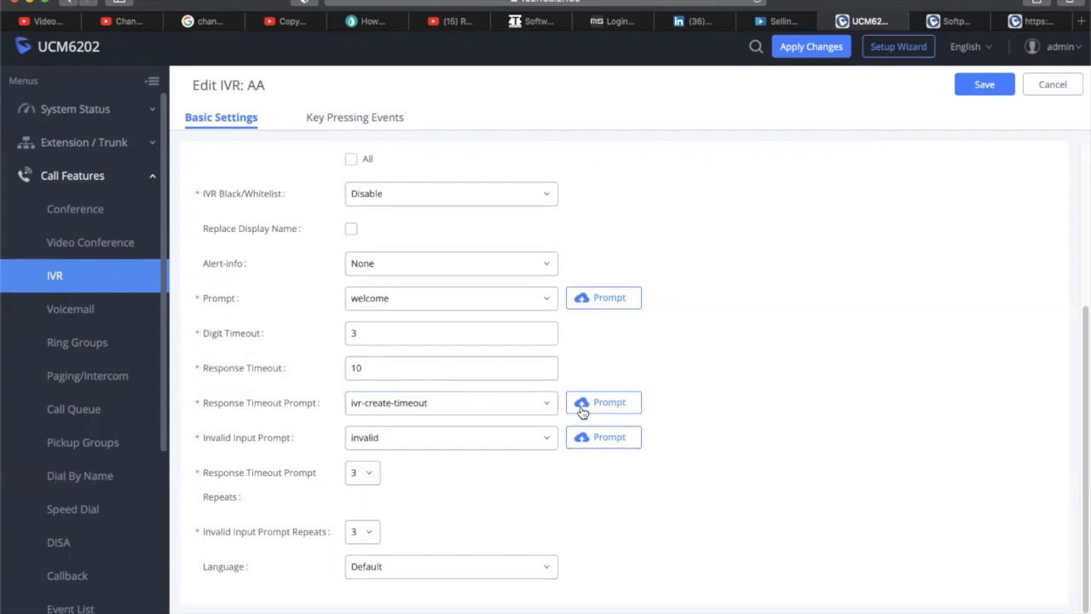
pyautogui.click(432, 411)
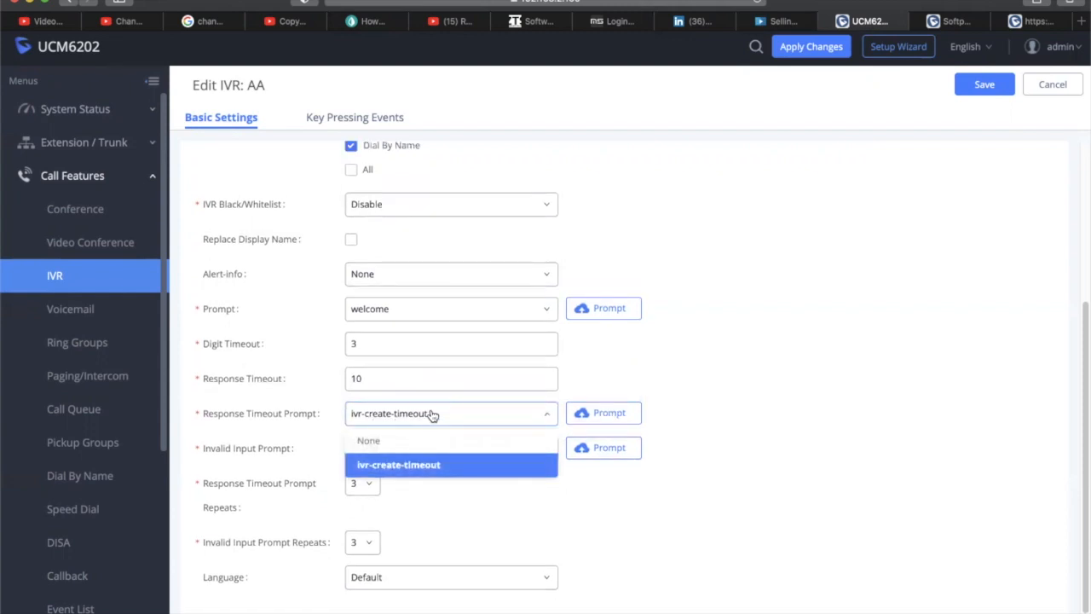
pyautogui.click(432, 414)
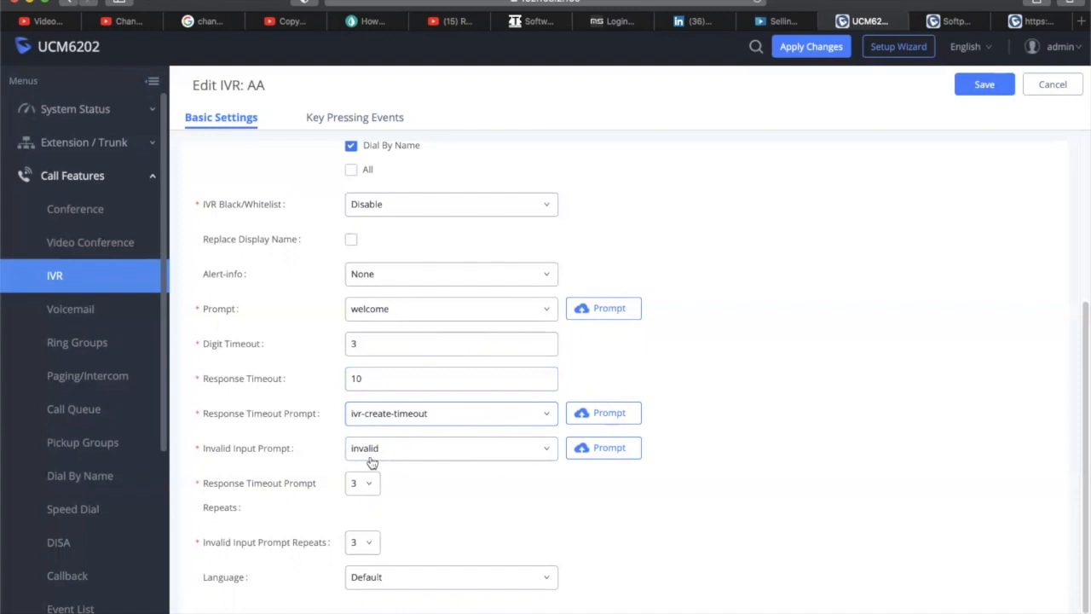
pyautogui.scroll(3, 781, 384)
pyautogui.scroll(-3, 780, 384)
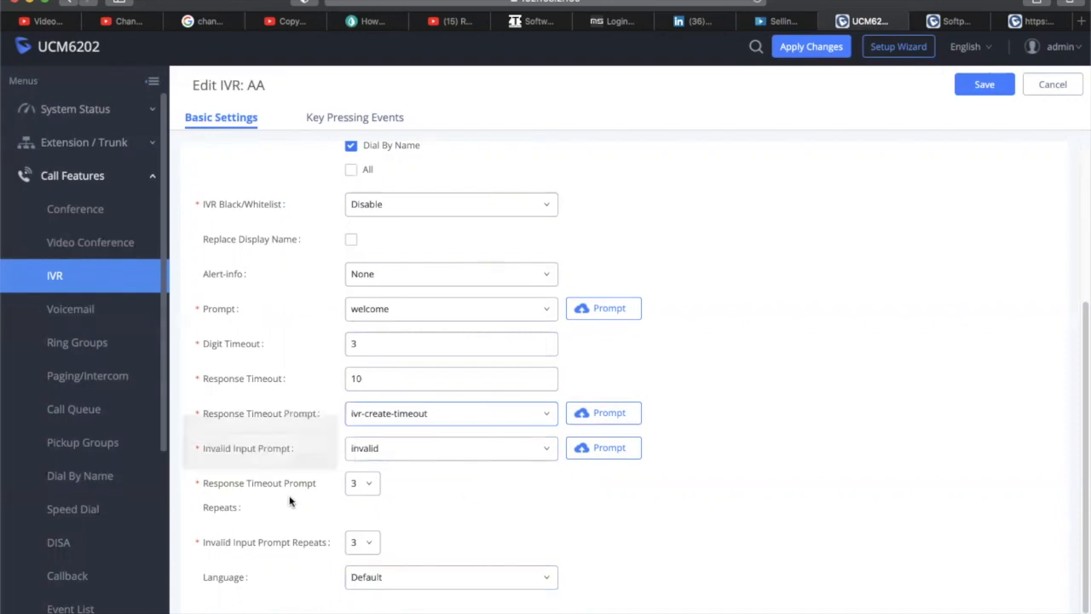
pyautogui.moveTo(250, 480)
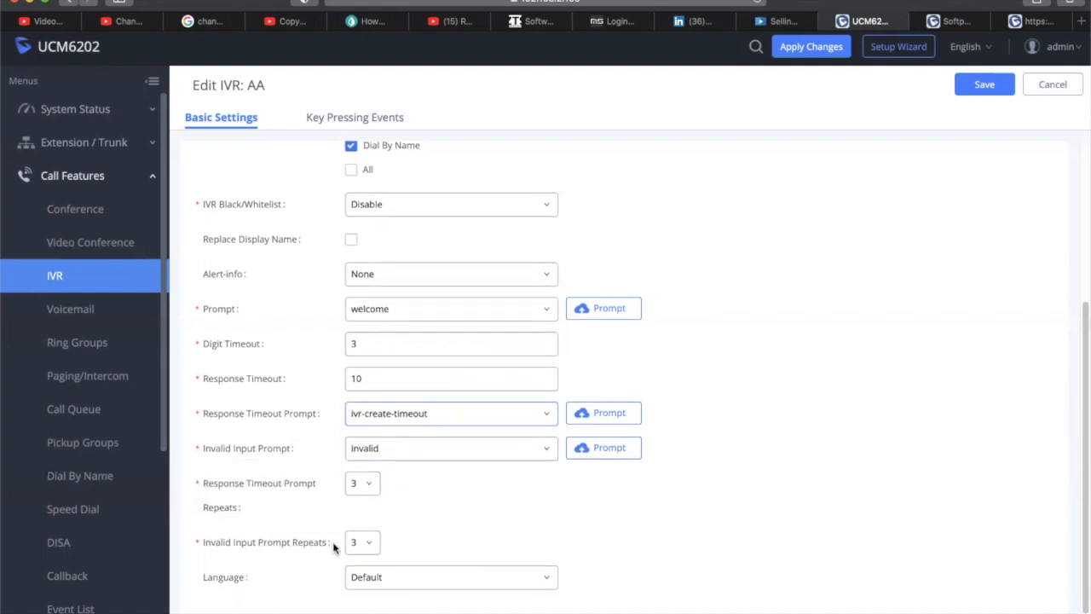
pyautogui.moveTo(285, 545)
pyautogui.scroll(5, 523, 538)
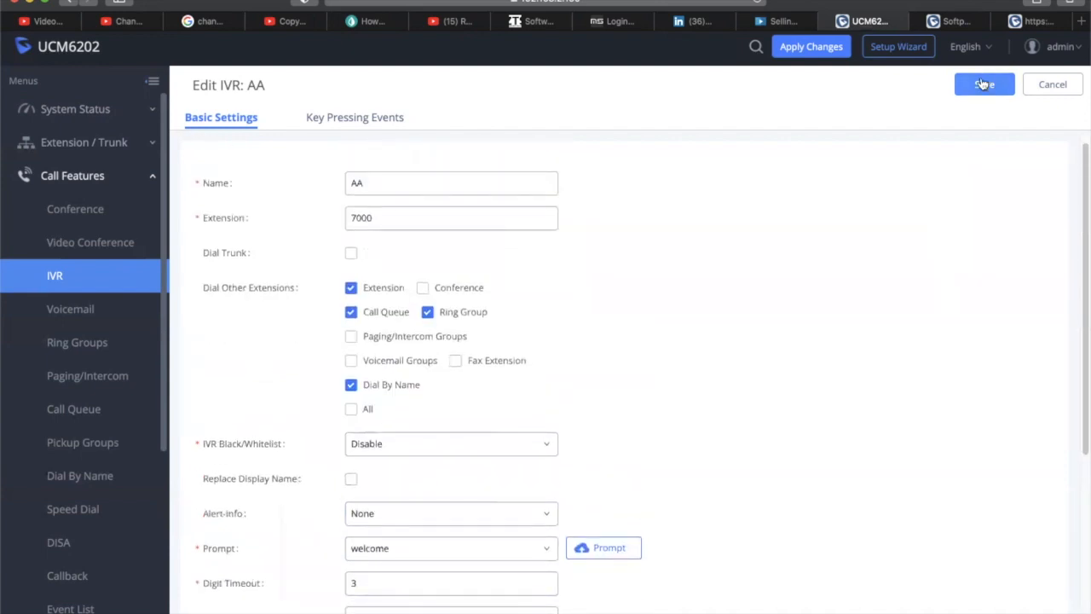
# Save the AA IVR, briefly visit voicemail settings, then return to the IVR list
pyautogui.click(985, 84)
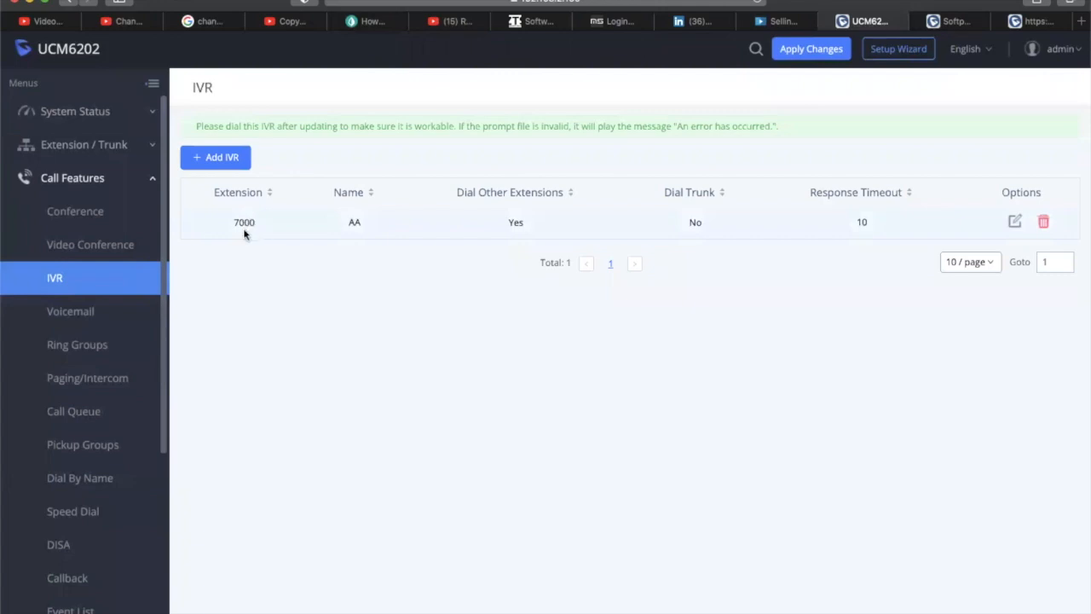
pyautogui.click(85, 313)
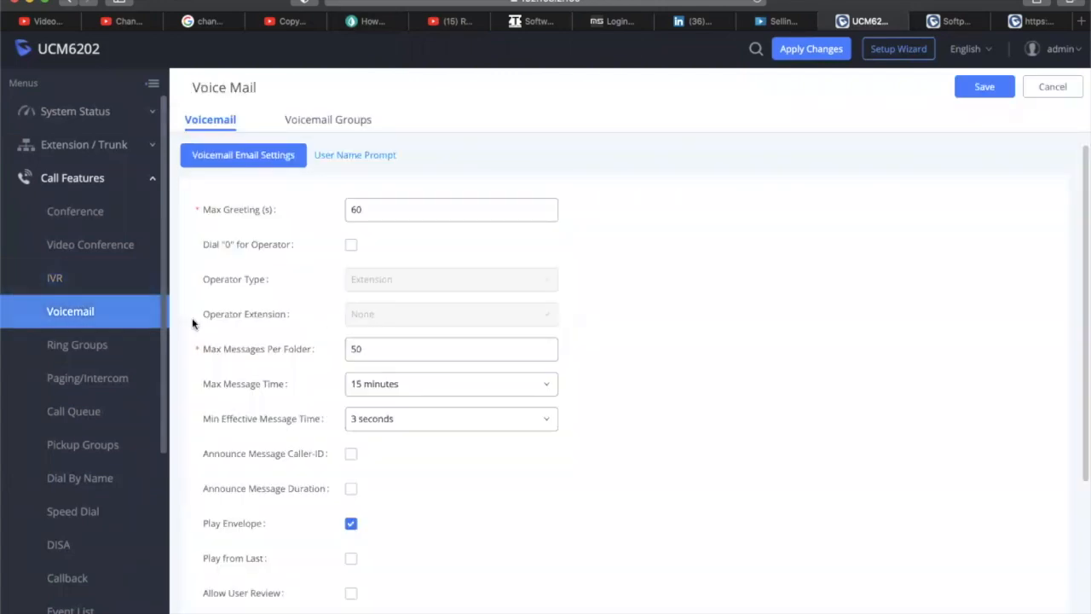
pyautogui.click(73, 282)
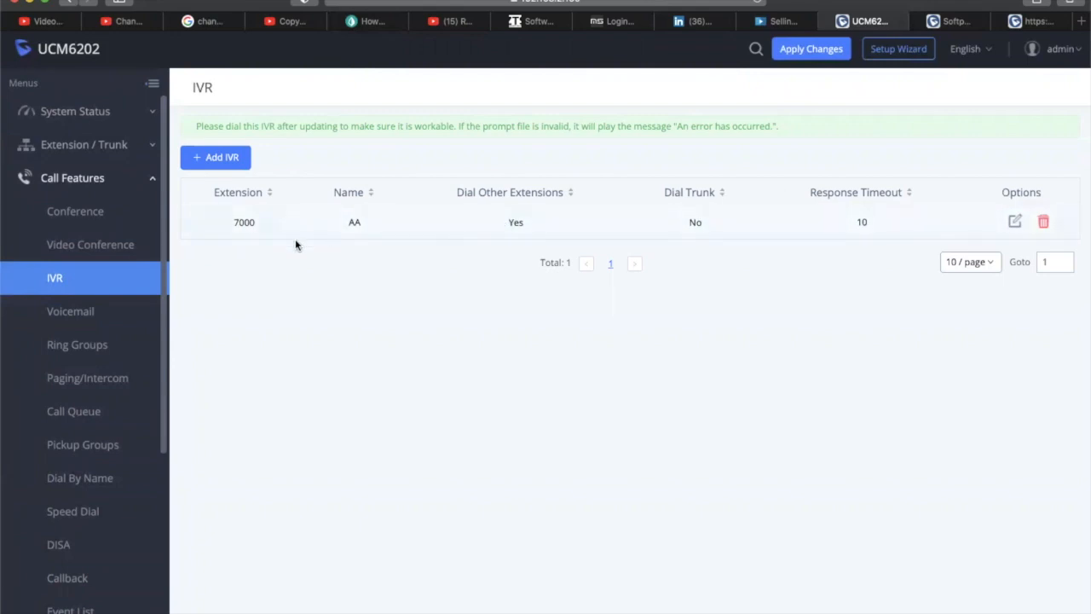
# Reopen the AA IVR at its Key Pressing Events tab
pyautogui.click(1014, 221)
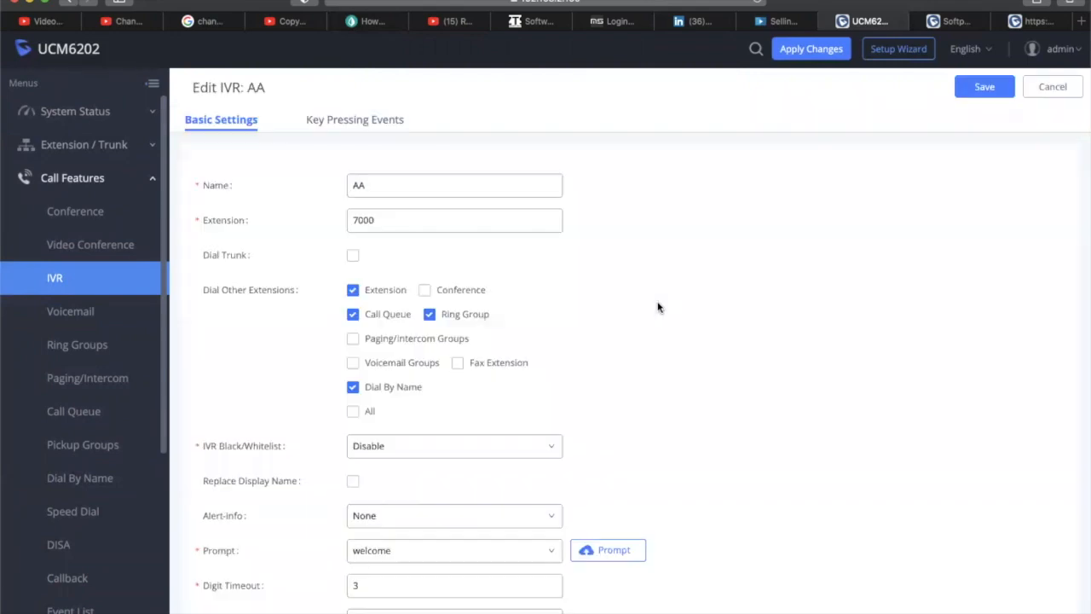
pyautogui.scroll(-5, 575, 324)
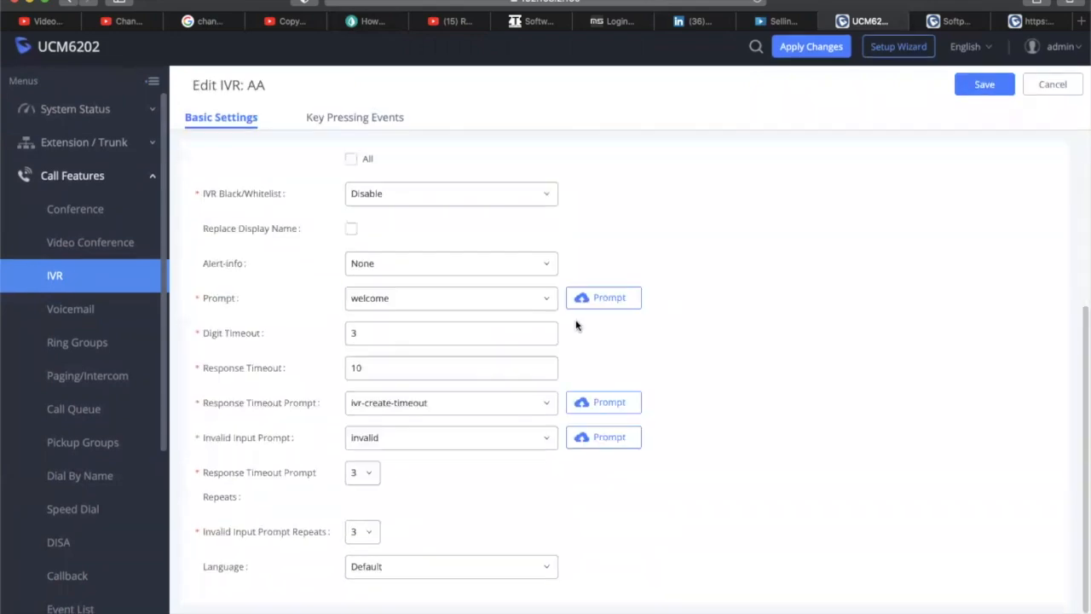
pyautogui.scroll(5, 576, 325)
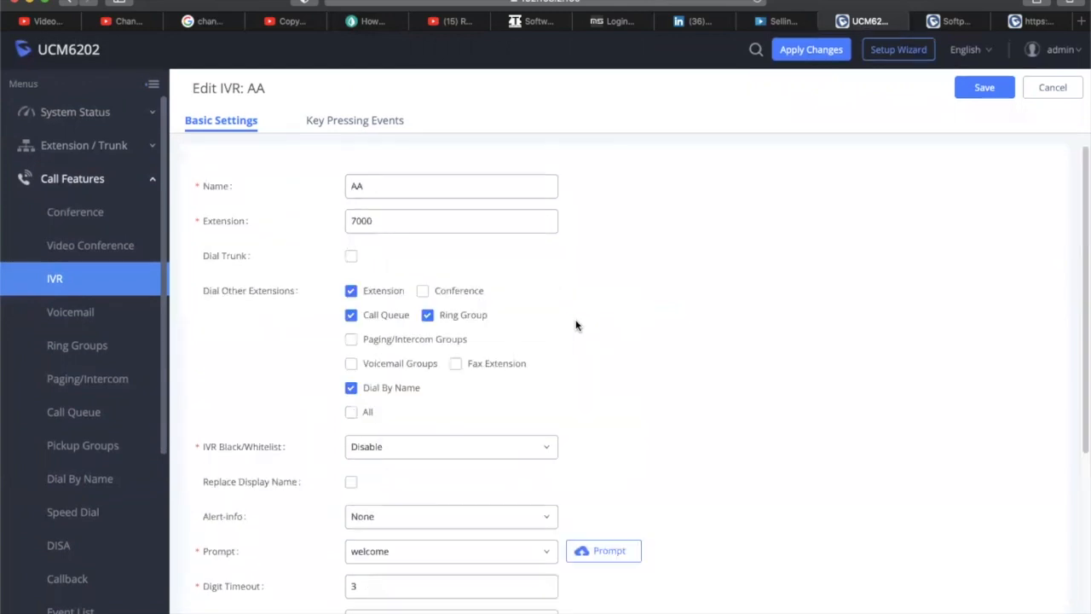
pyautogui.click(343, 121)
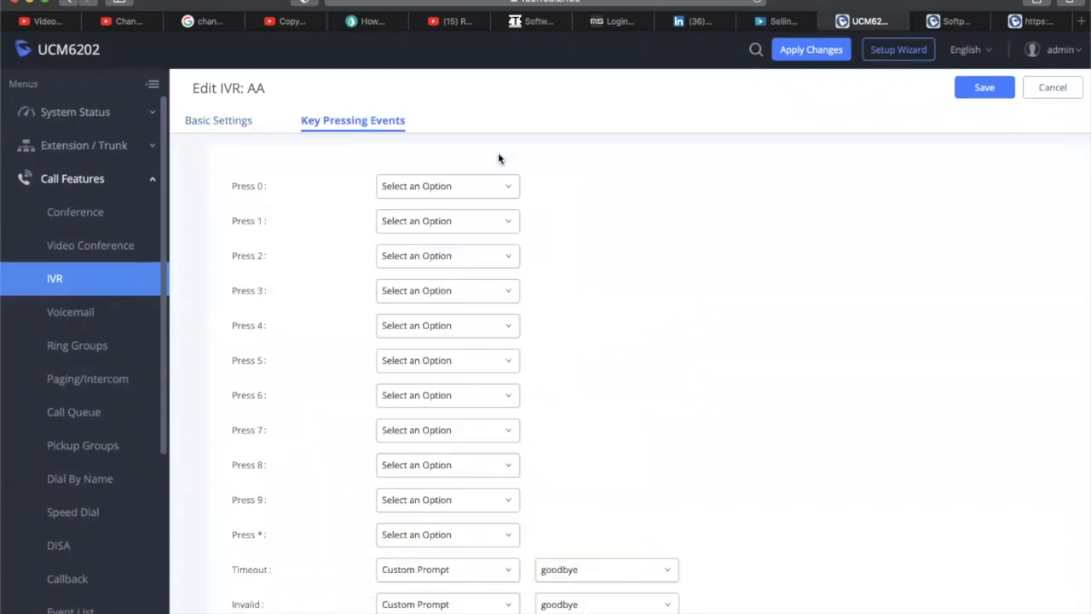
pyautogui.click(438, 185)
pyautogui.click(438, 185)
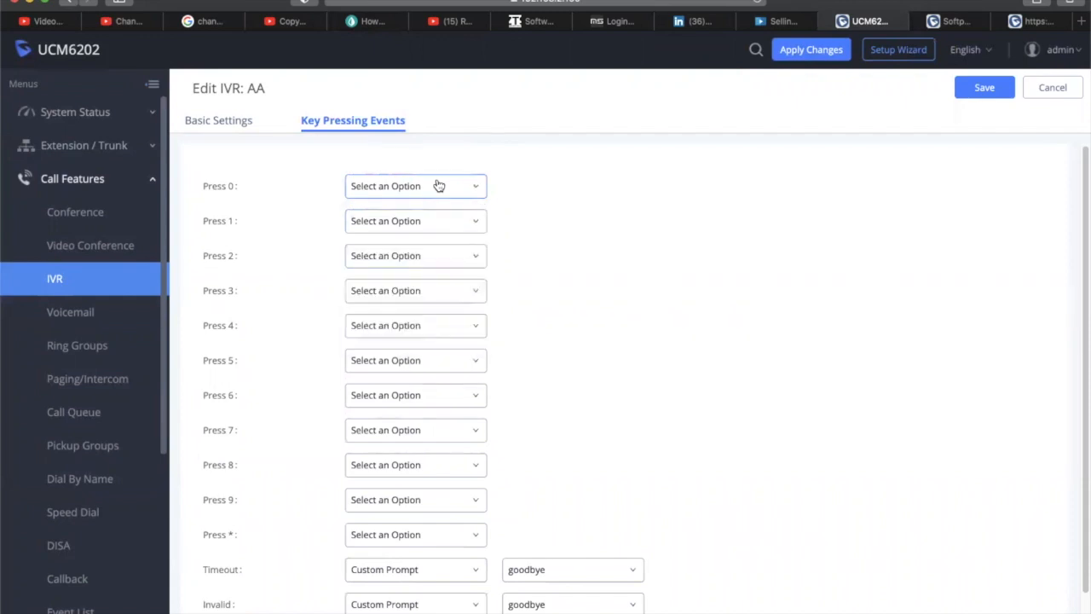
pyautogui.click(224, 125)
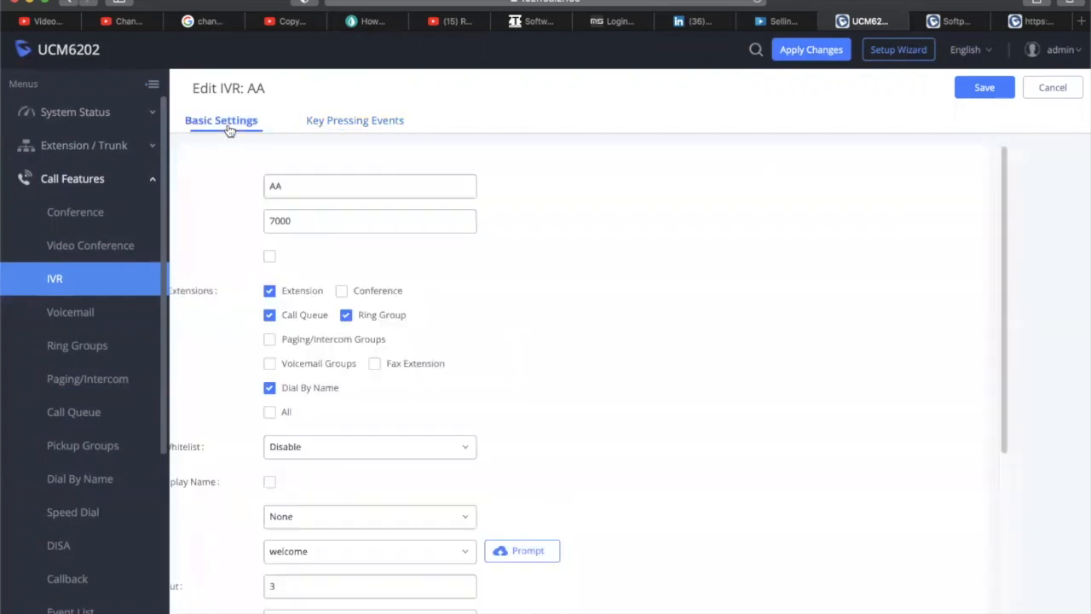
pyautogui.click(354, 124)
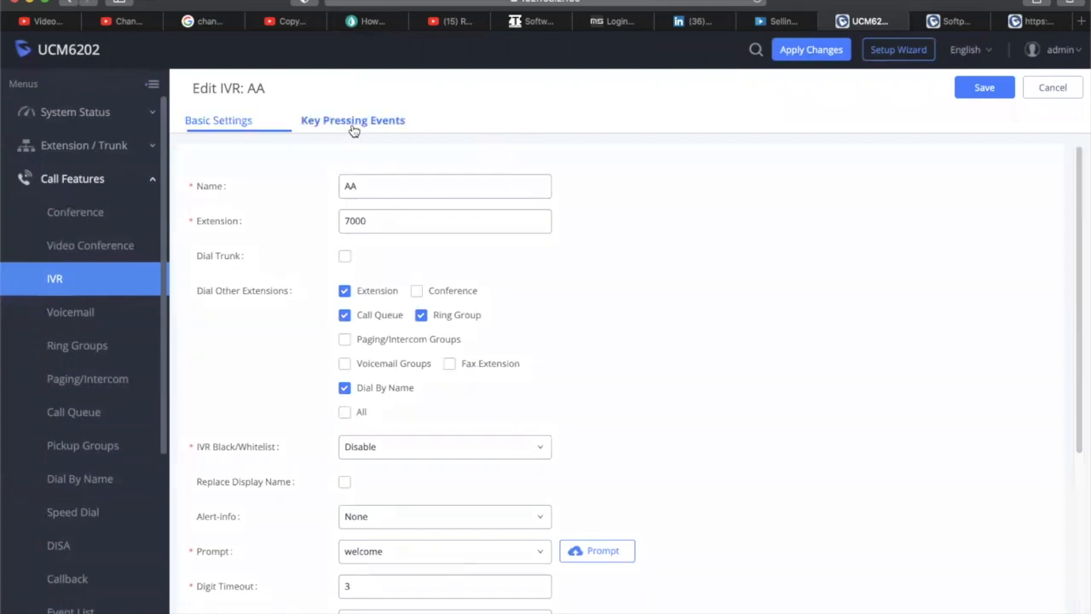
pyautogui.click(443, 188)
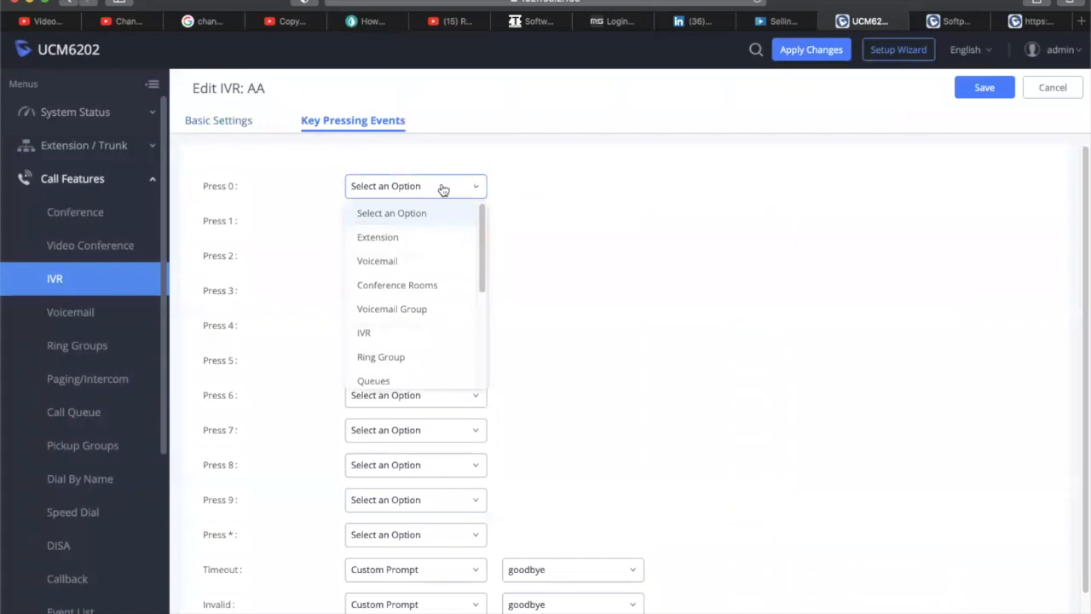
pyautogui.click(442, 188)
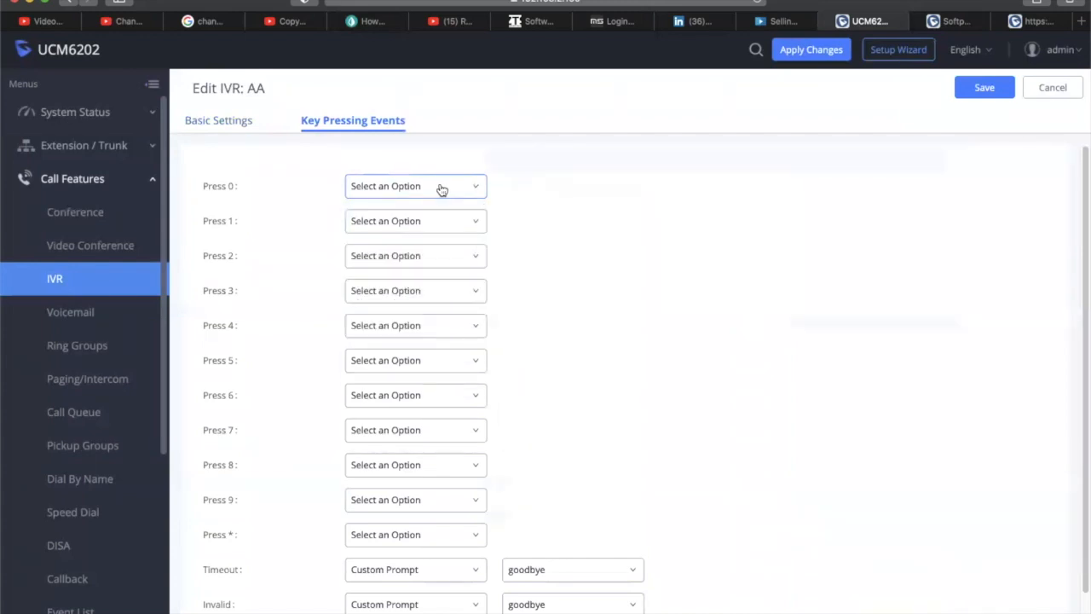
pyautogui.click(441, 188)
pyautogui.click(441, 189)
pyautogui.click(452, 195)
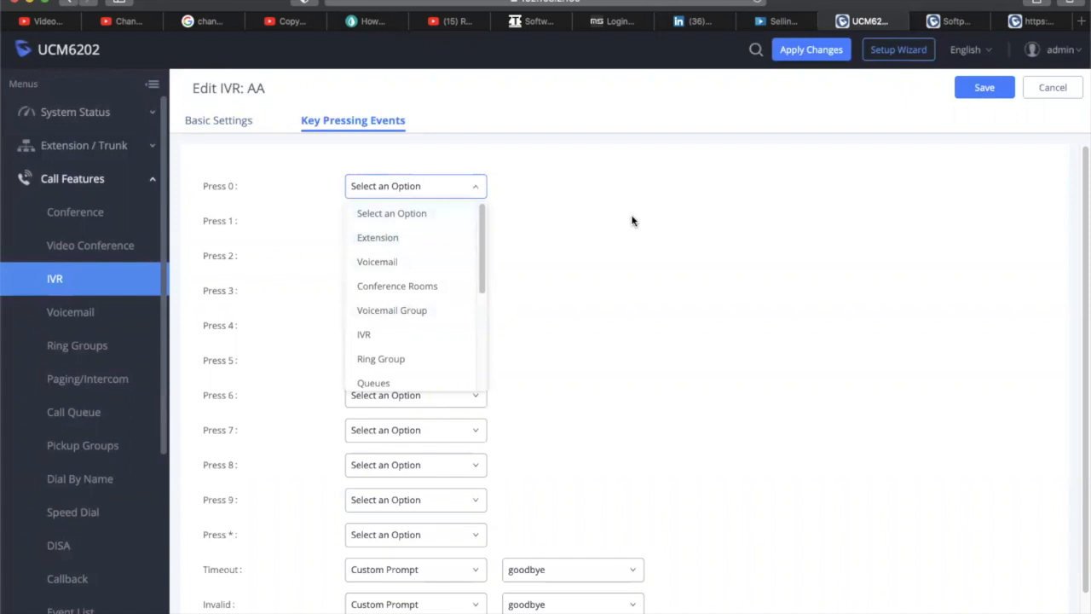
pyautogui.click(632, 221)
# Route keys 1, 2 and 3 to extensions 1000, 1001 and 1002
pyautogui.click(423, 222)
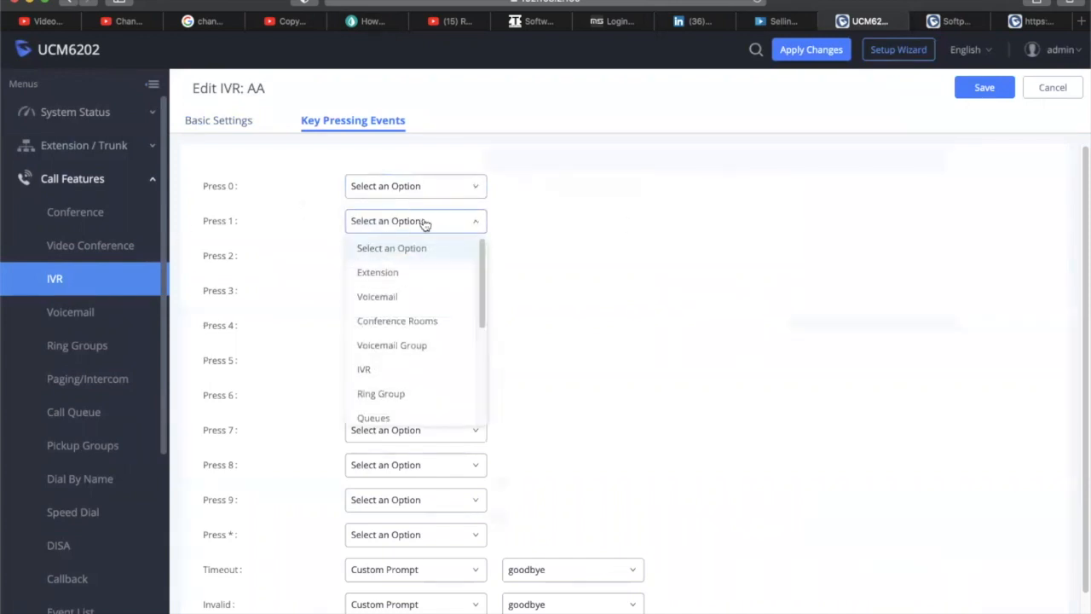
pyautogui.click(401, 273)
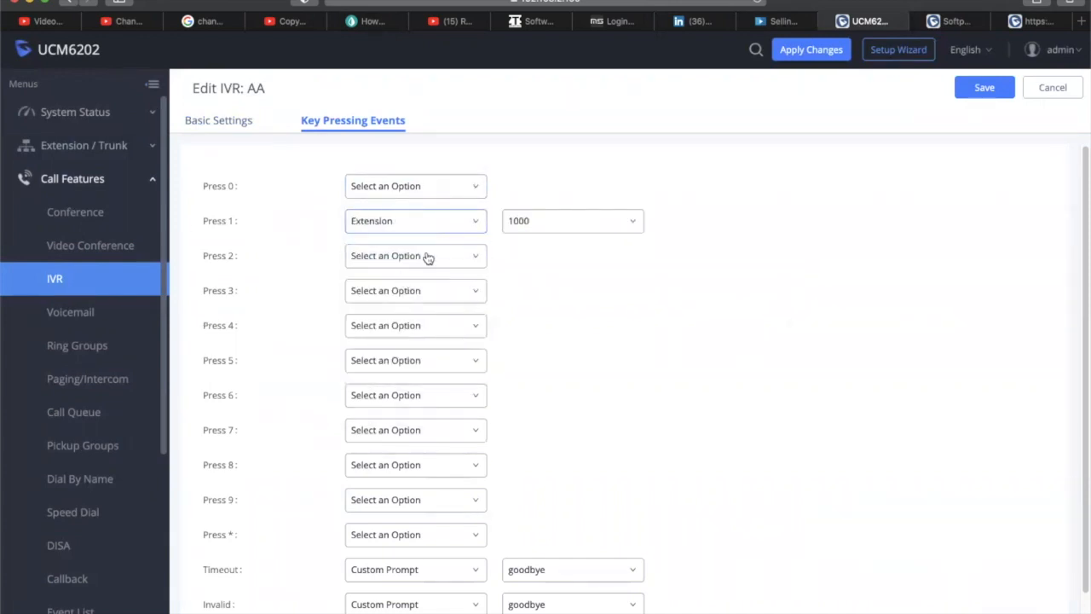
pyautogui.click(631, 223)
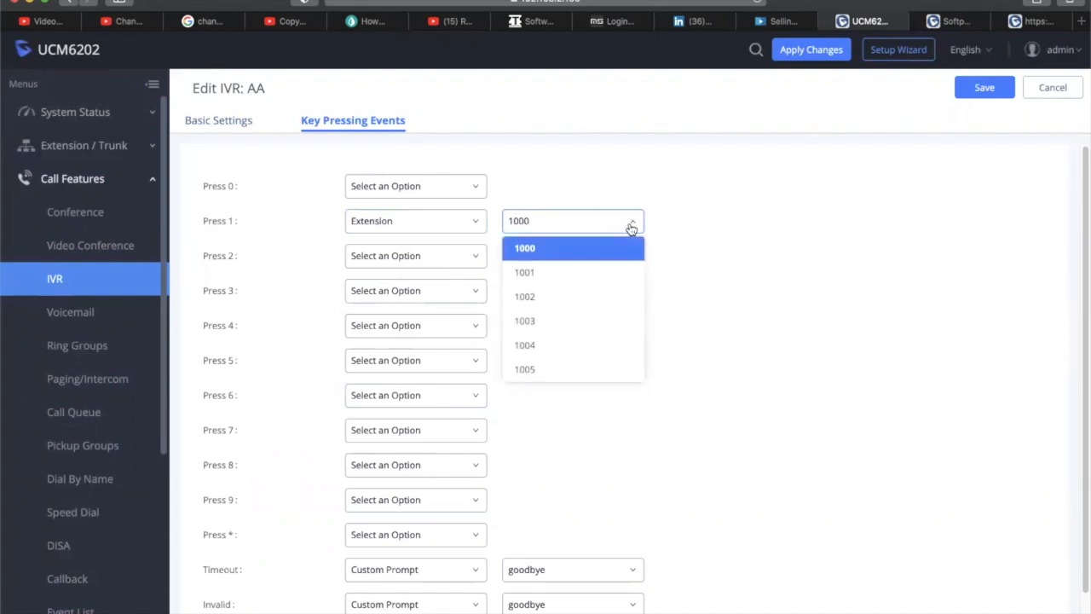
pyautogui.click(631, 226)
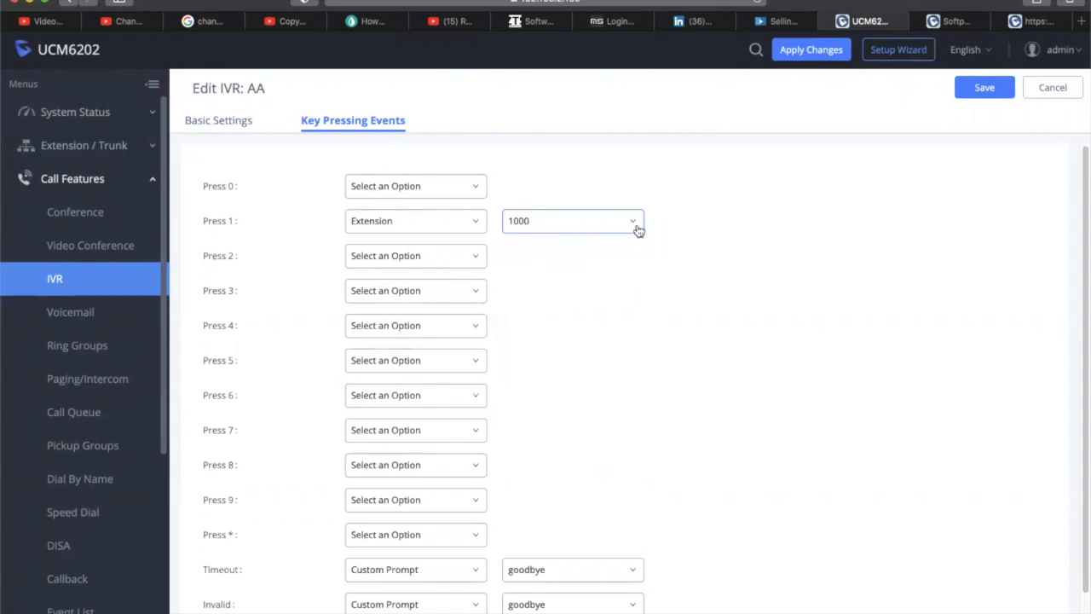
pyautogui.click(426, 256)
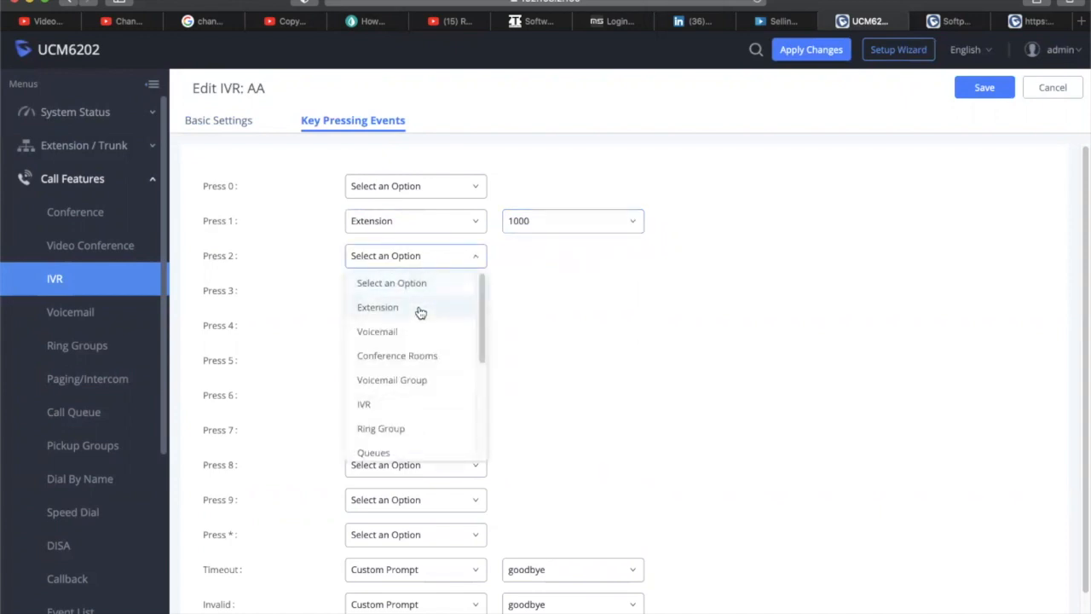
pyautogui.click(420, 308)
pyautogui.click(572, 260)
pyautogui.click(558, 309)
pyautogui.click(441, 293)
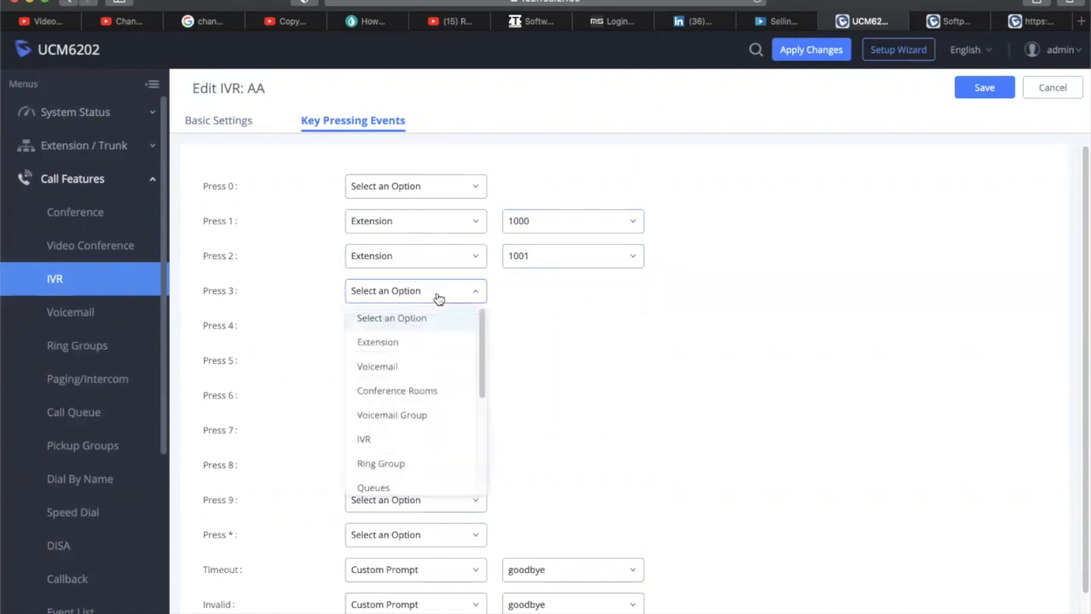
pyautogui.click(426, 346)
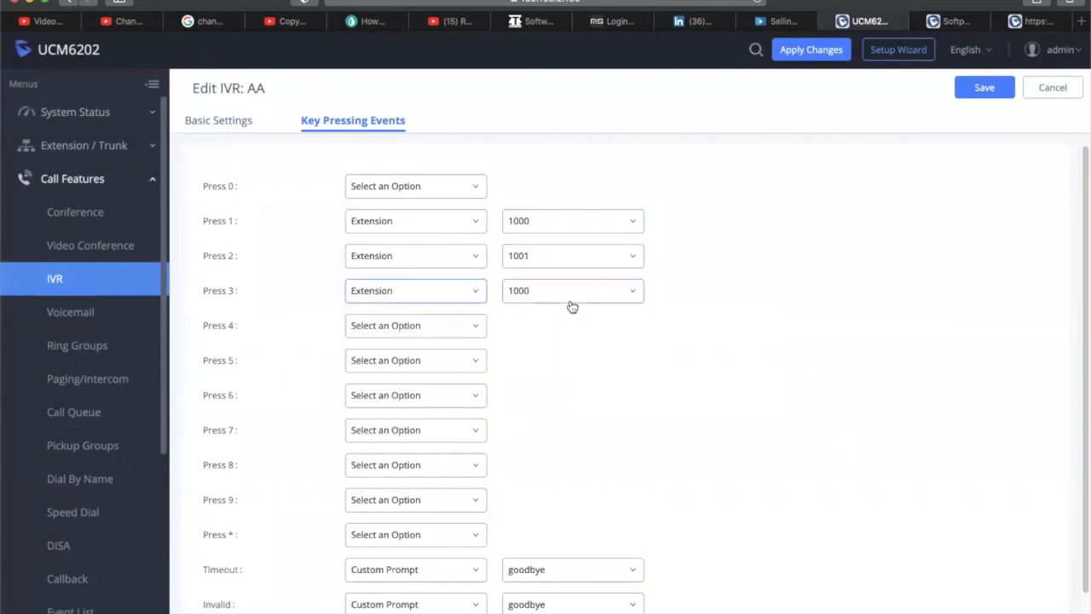
pyautogui.click(569, 298)
pyautogui.click(576, 366)
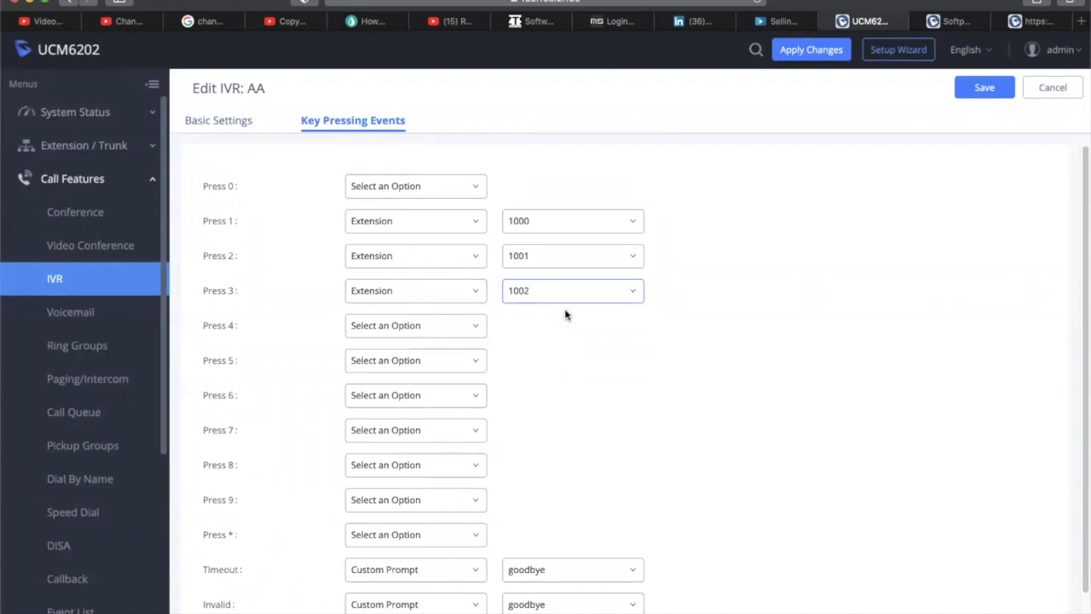
# Try a ring group for key 4, then route key 4 to extension 1004 instead
pyautogui.click(437, 326)
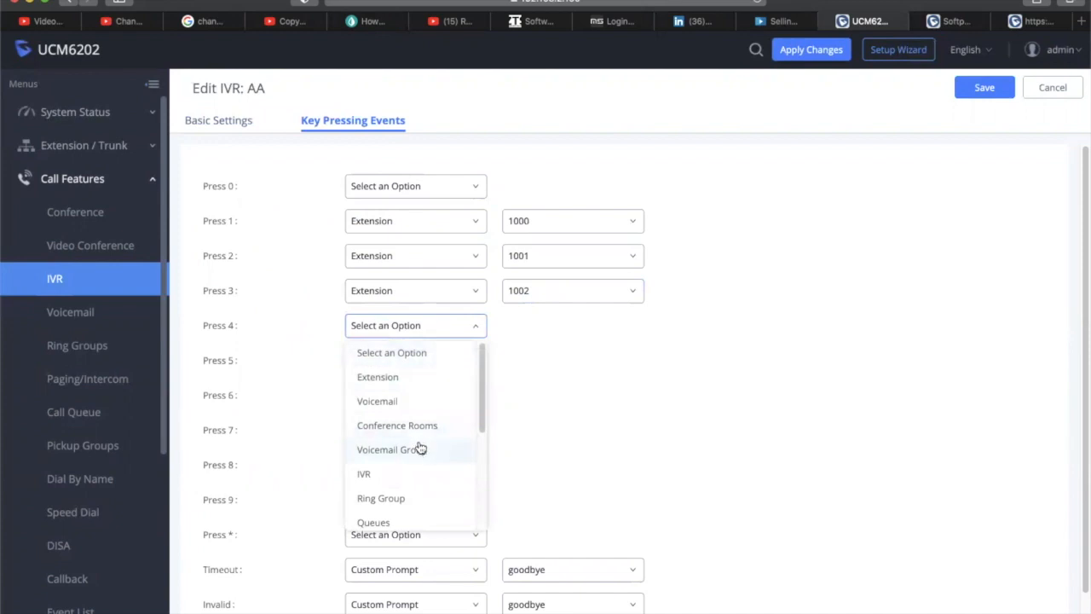
pyautogui.click(416, 504)
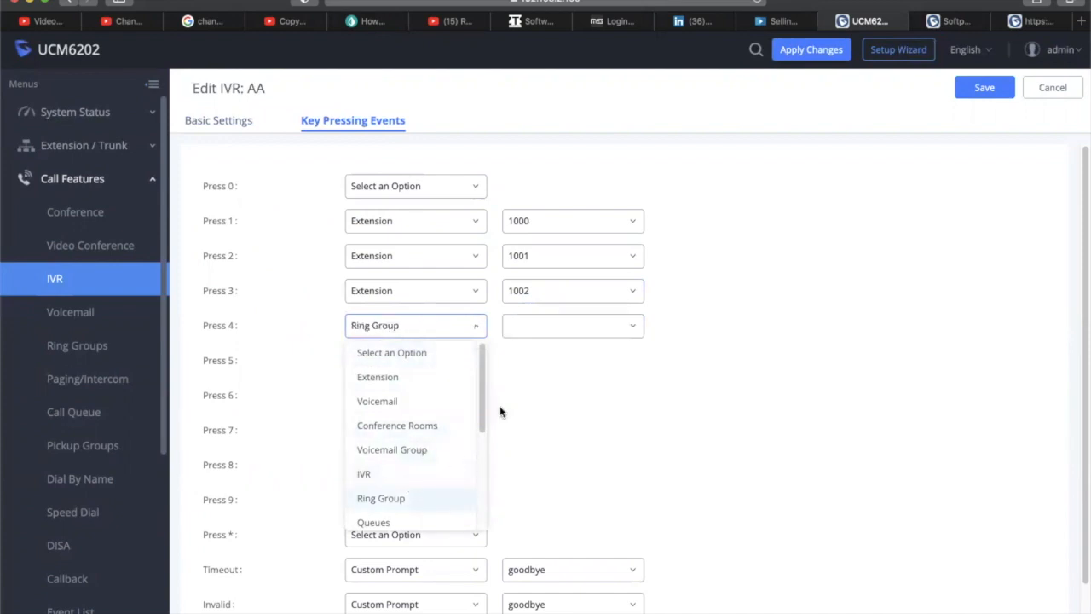
pyautogui.click(573, 329)
pyautogui.click(574, 329)
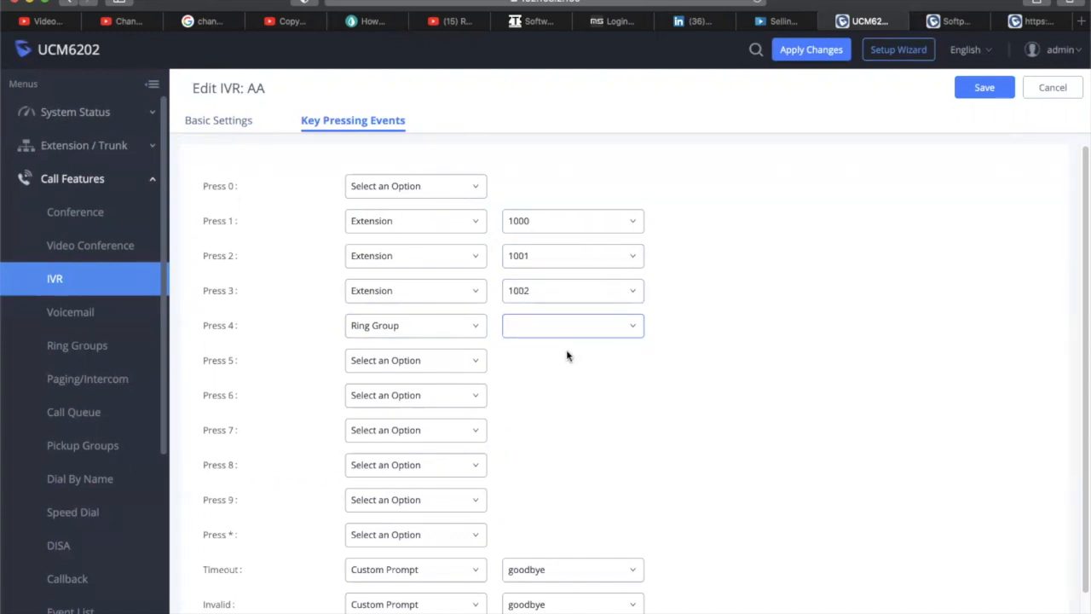
pyautogui.click(449, 332)
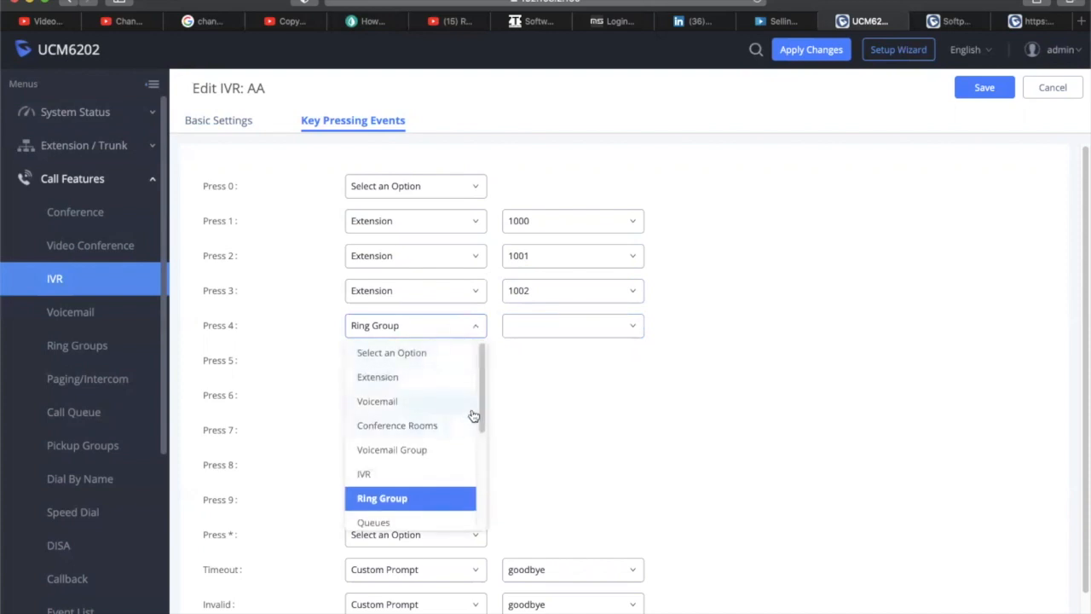
pyautogui.moveTo(481, 415)
pyautogui.mouseDown()
pyautogui.moveTo(482, 530)
pyautogui.moveTo(481, 412)
pyautogui.mouseUp()
pyautogui.click(404, 383)
pyautogui.click(588, 334)
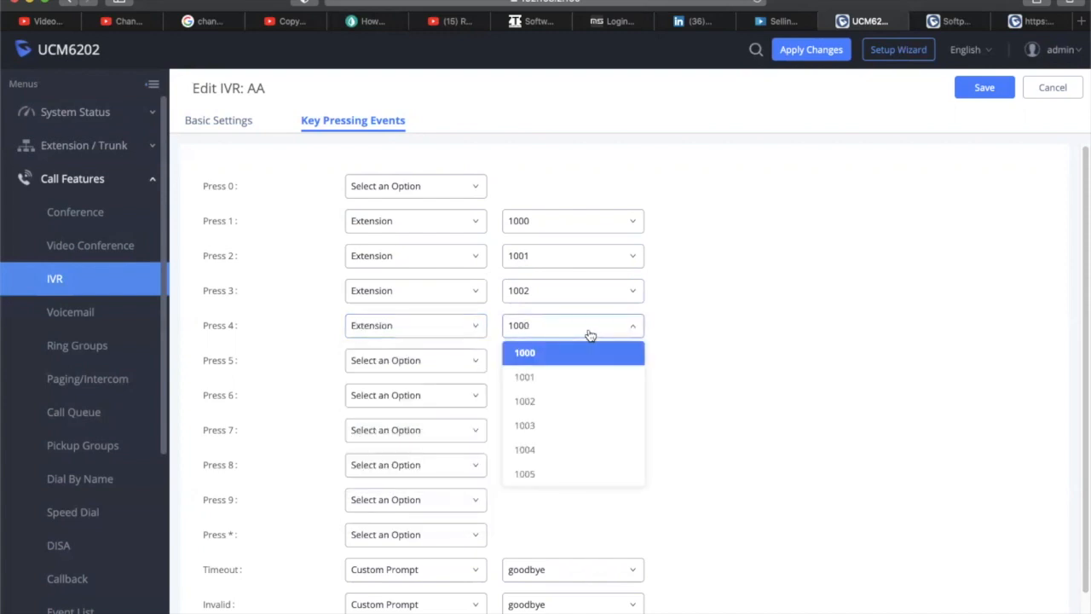
pyautogui.click(572, 450)
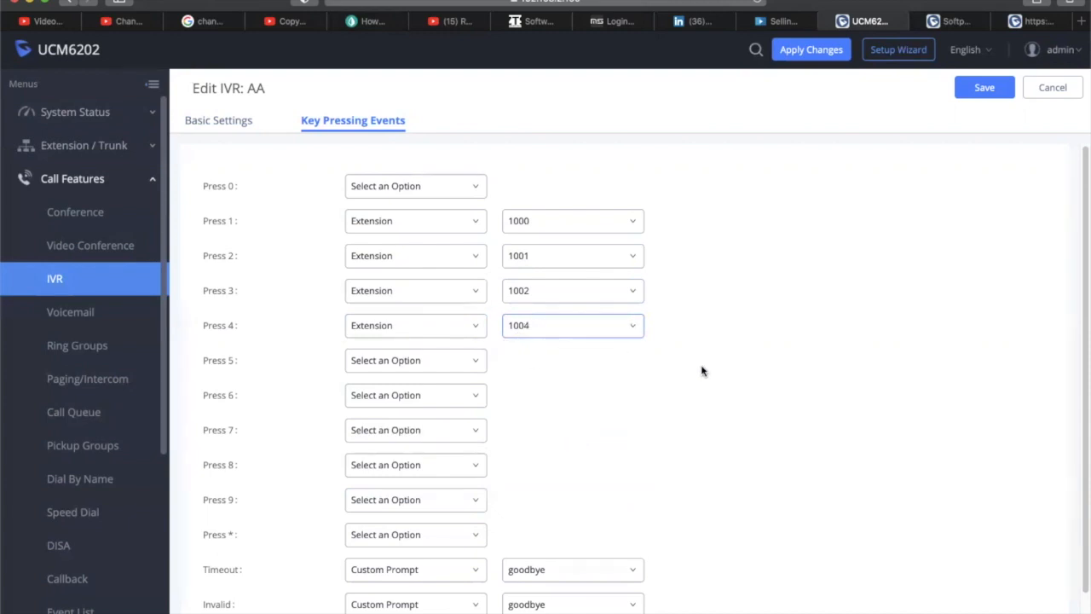
pyautogui.scroll(-1, 591, 390)
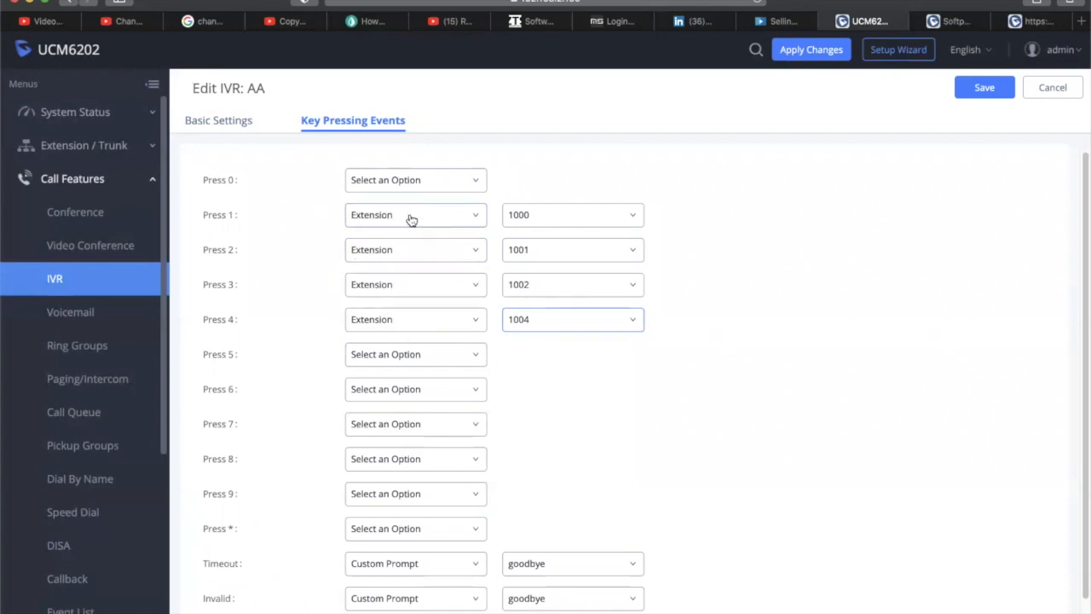
# Route key 0 to extension 1005 and save the AA IVR
pyautogui.click(429, 187)
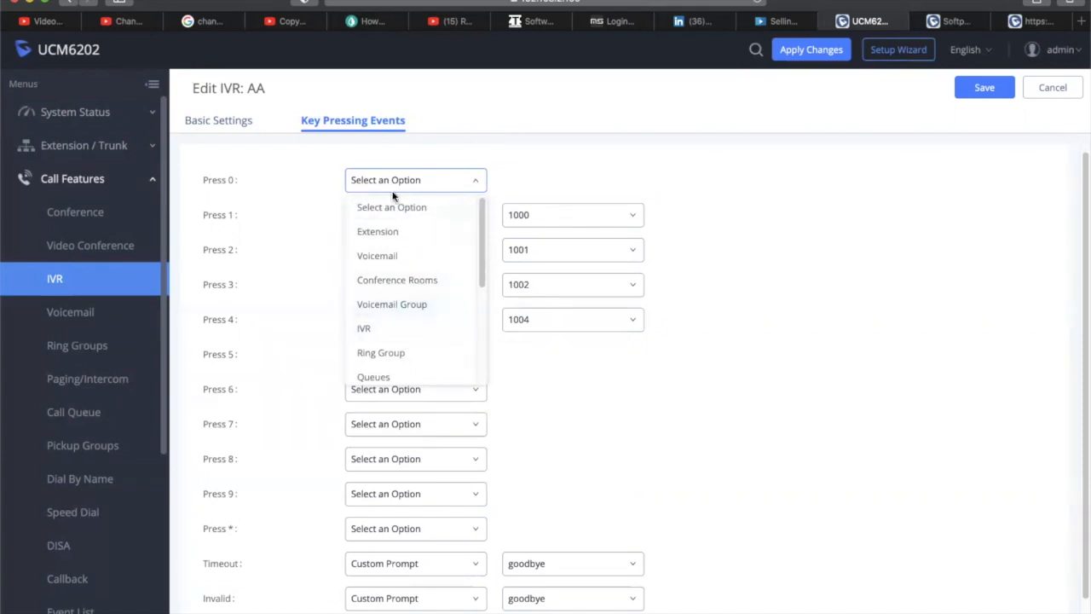
pyautogui.click(414, 233)
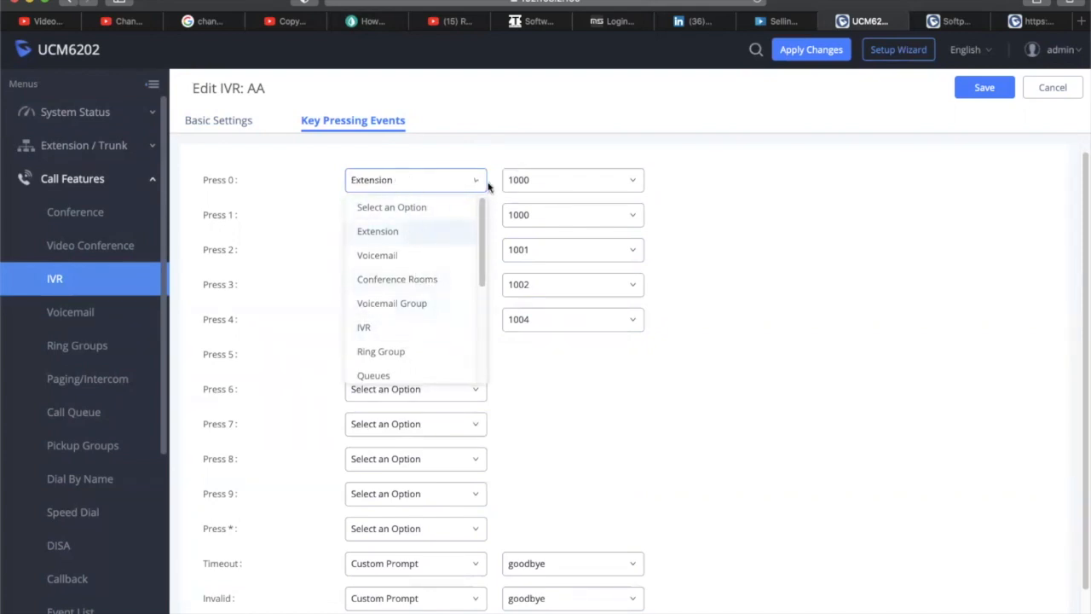
pyautogui.click(566, 183)
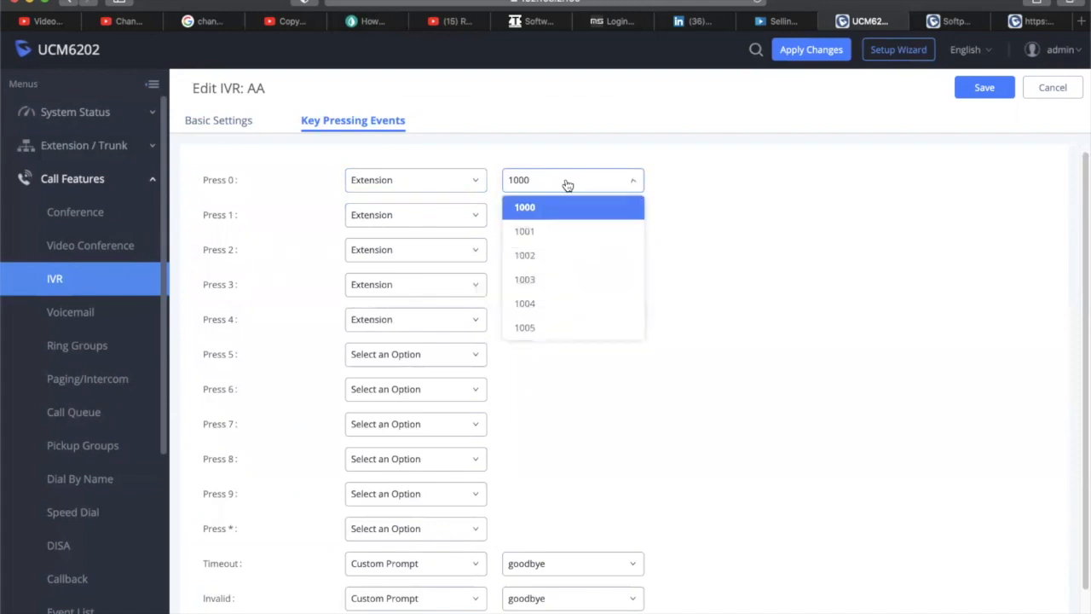
pyautogui.click(569, 335)
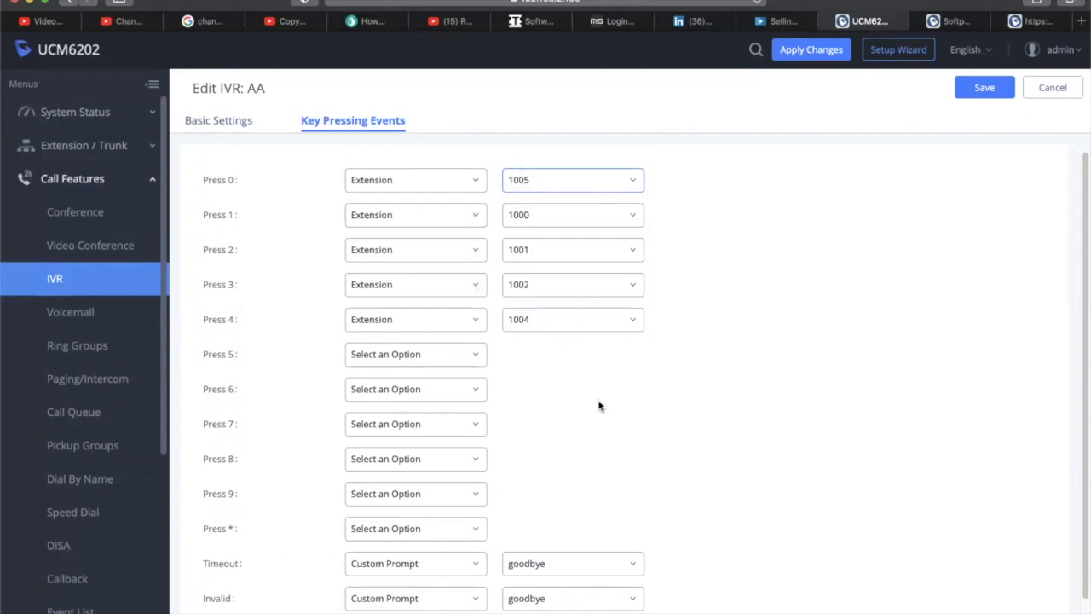
pyautogui.scroll(-1, 601, 422)
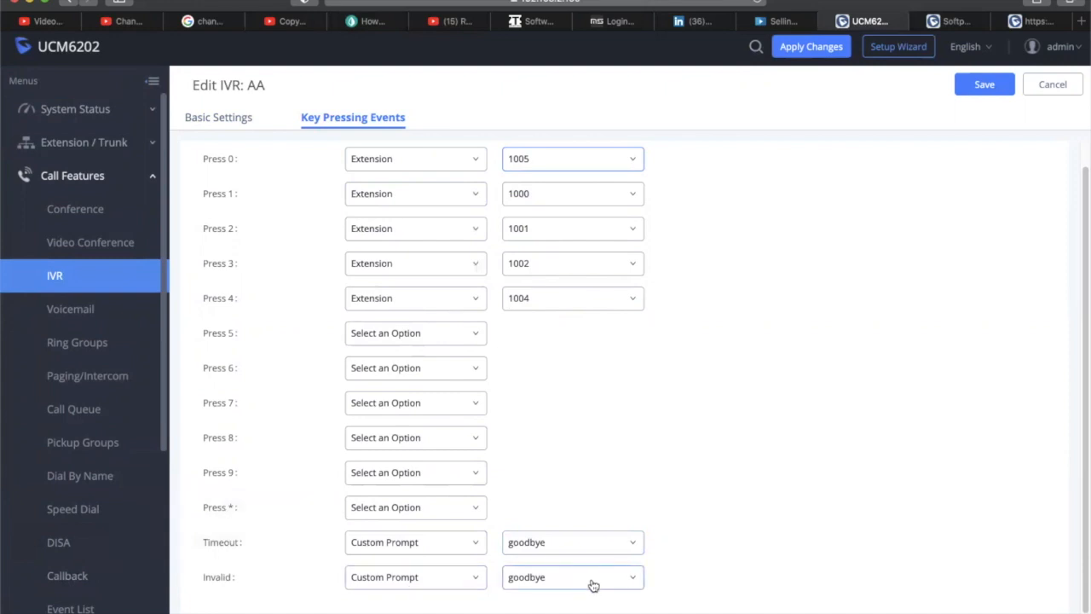
pyautogui.click(984, 84)
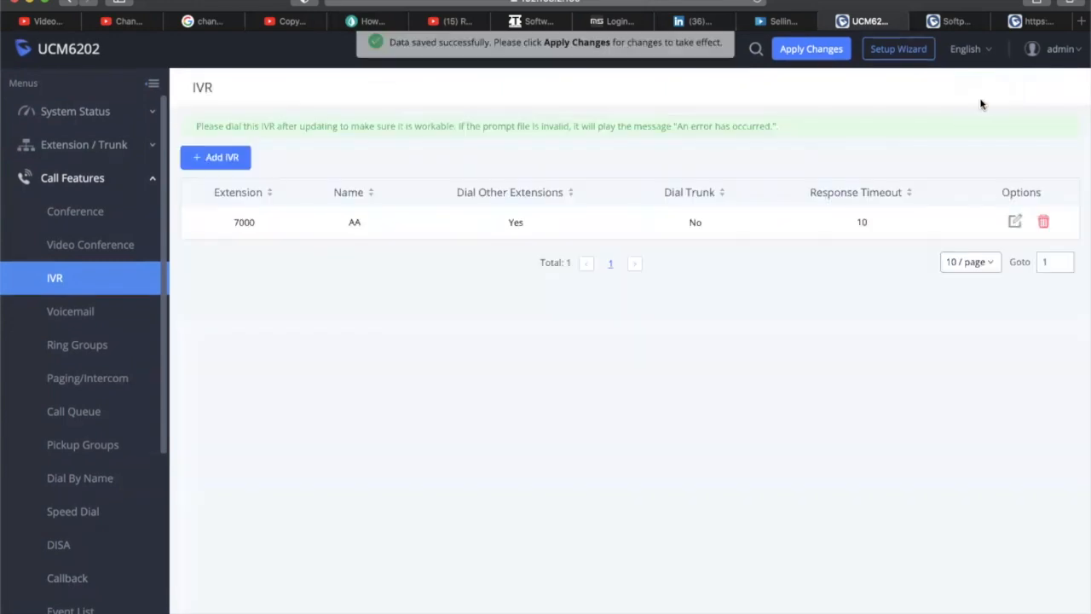
pyautogui.click(86, 324)
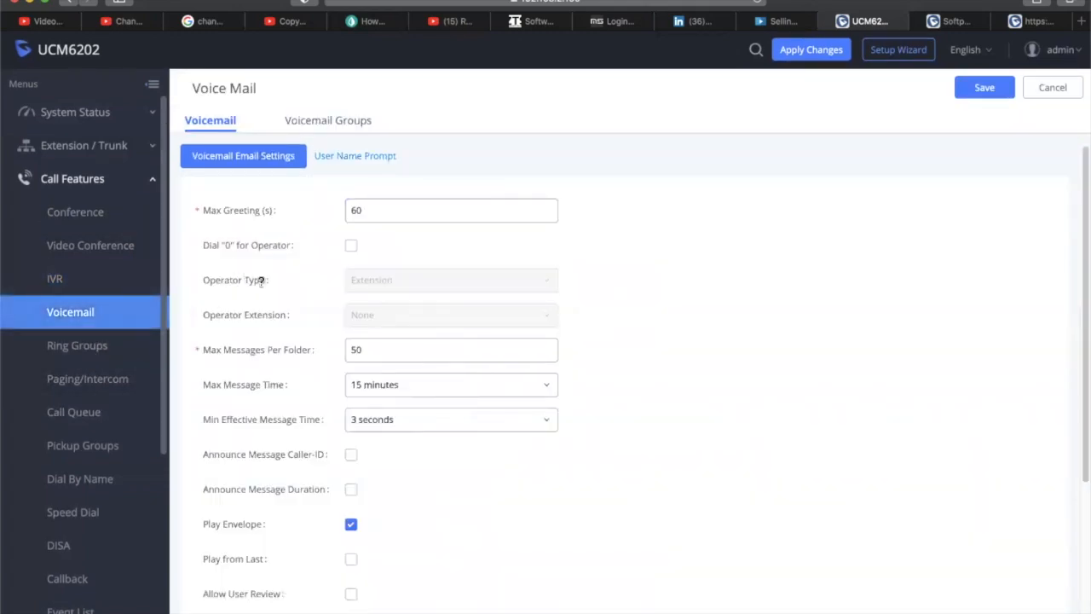
pyautogui.scroll(-3, 580, 273)
pyautogui.scroll(3, 582, 272)
pyautogui.scroll(-1, 464, 299)
pyautogui.scroll(1, 366, 324)
pyautogui.scroll(-5, 411, 267)
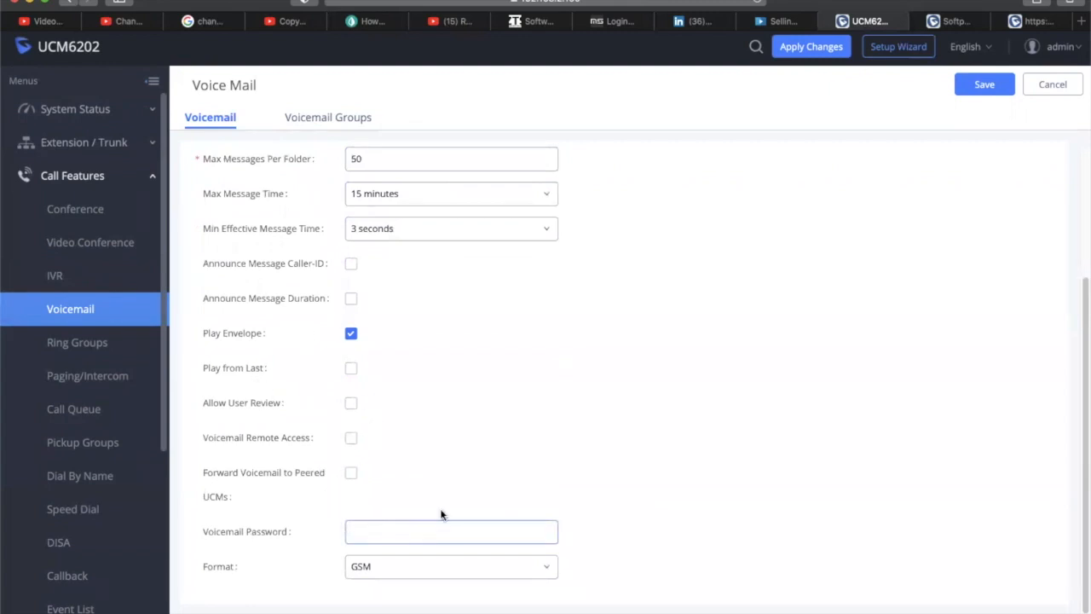
pyautogui.scroll(5, 435, 485)
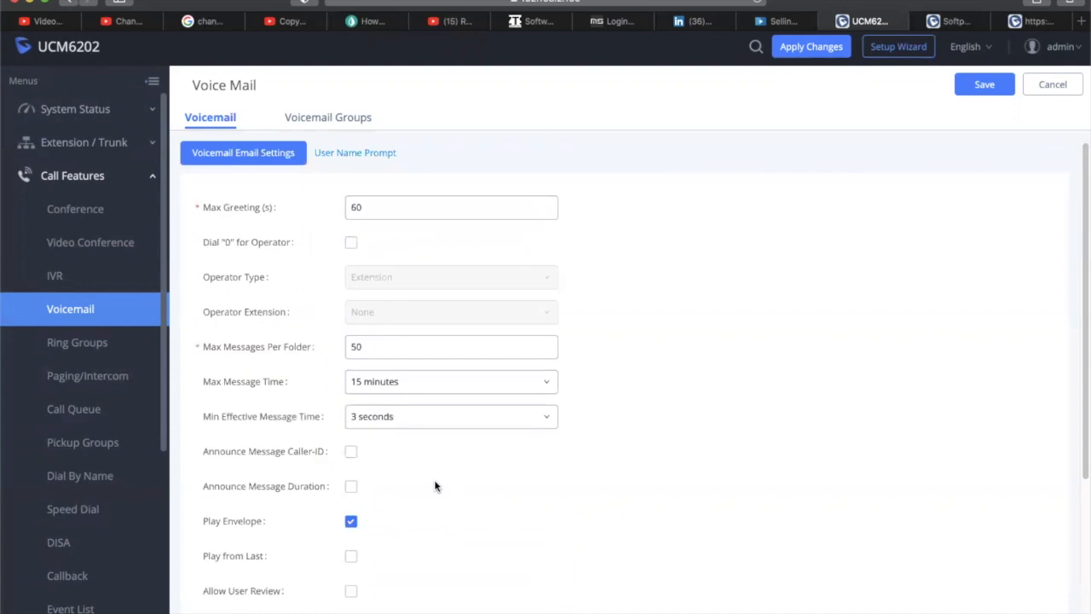
pyautogui.click(350, 246)
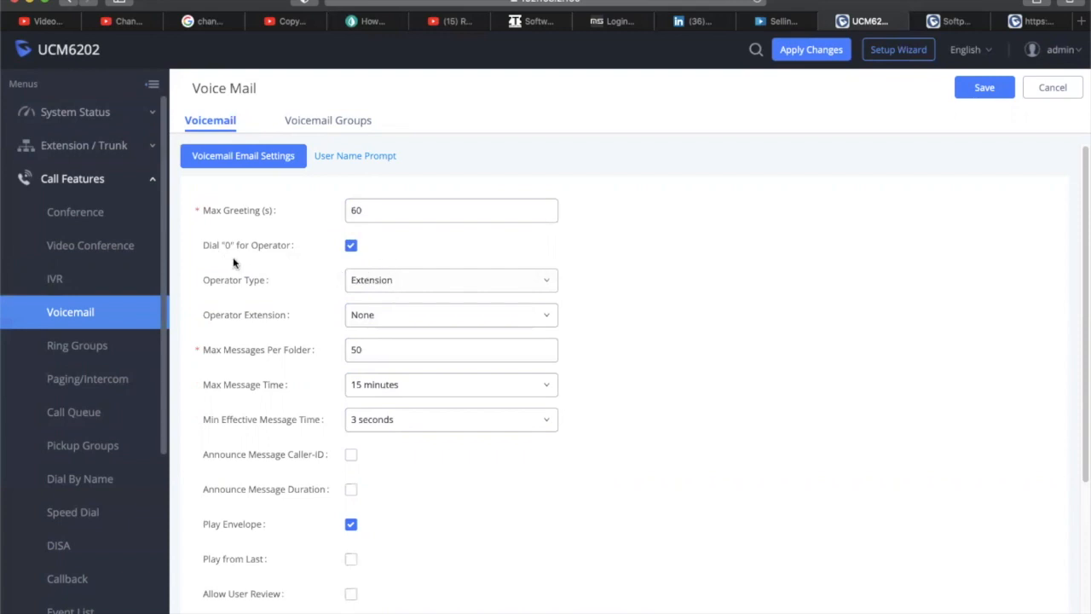
pyautogui.click(350, 245)
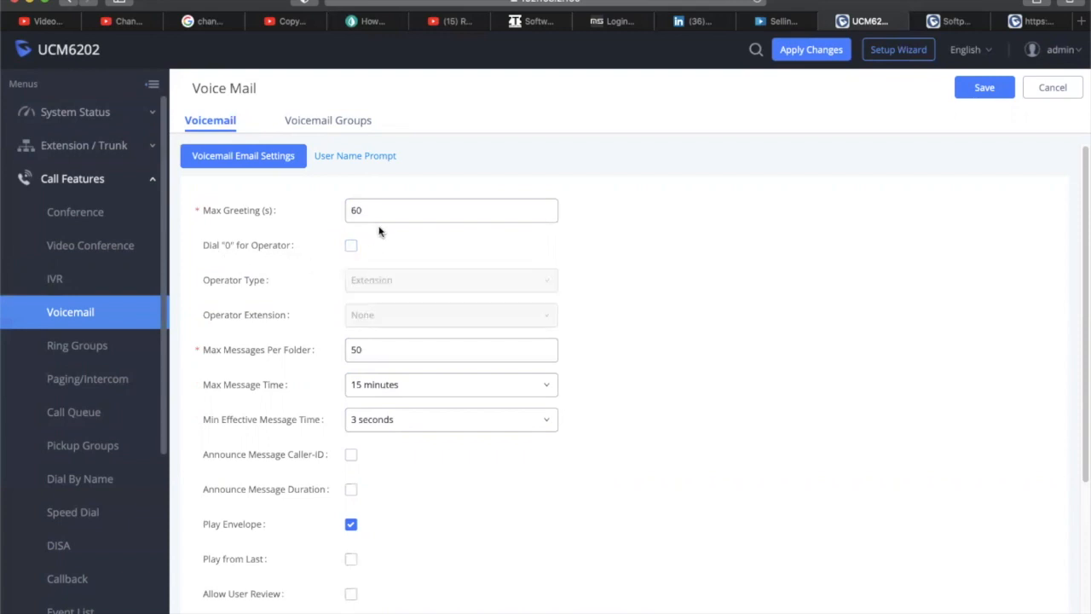
pyautogui.click(350, 246)
pyautogui.click(350, 246)
pyautogui.click(56, 279)
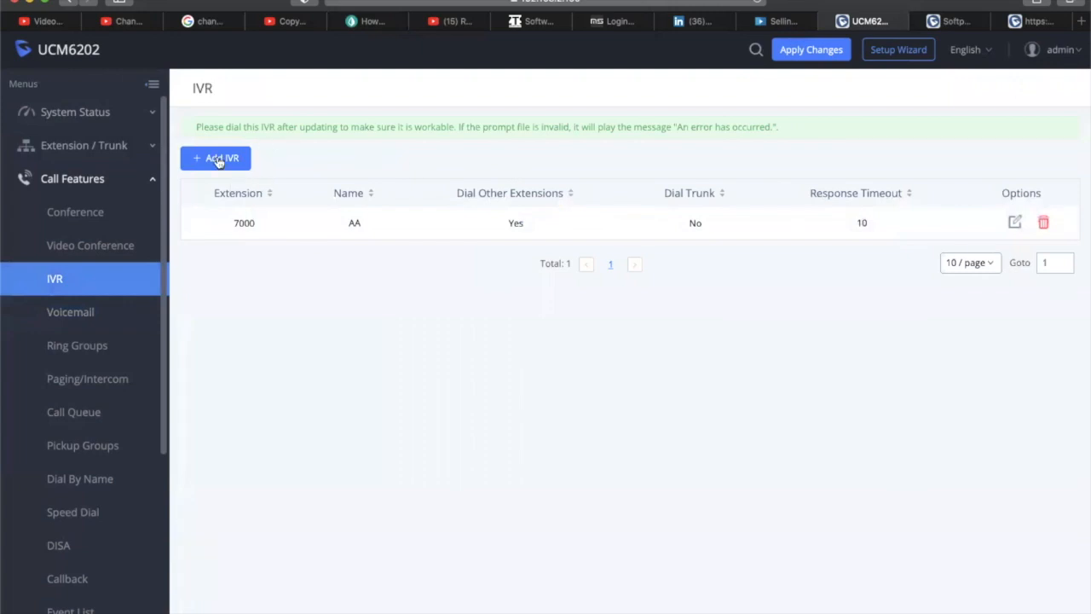
# Reopen the AA IVR key events, try voicemail for key 5, then clear key 5
pyautogui.click(1015, 222)
pyautogui.click(354, 122)
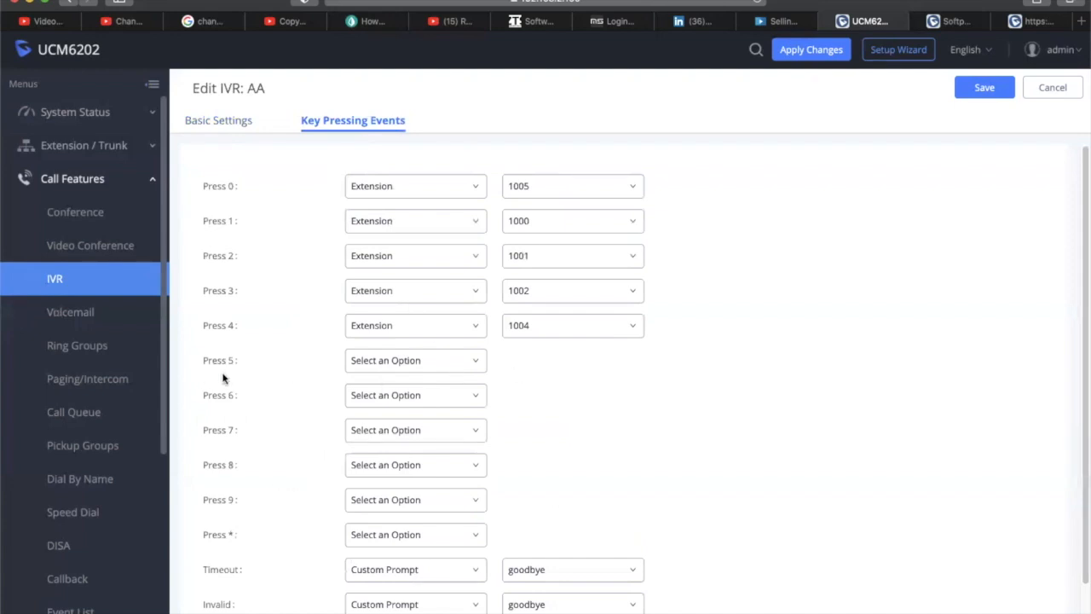
pyautogui.click(409, 366)
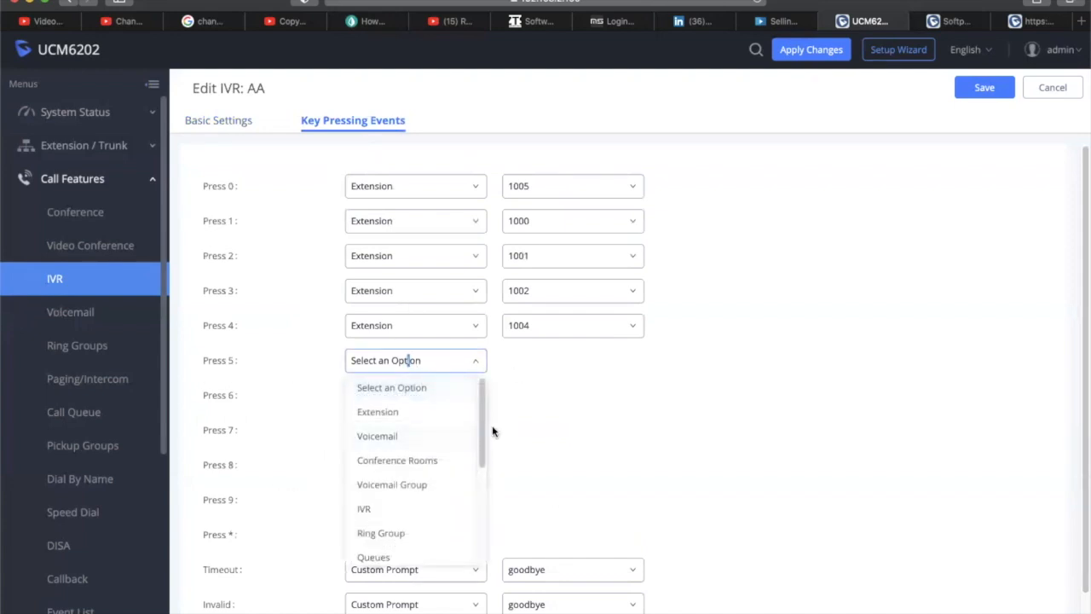
pyautogui.moveTo(482, 442); pyautogui.dragTo(463, 547)
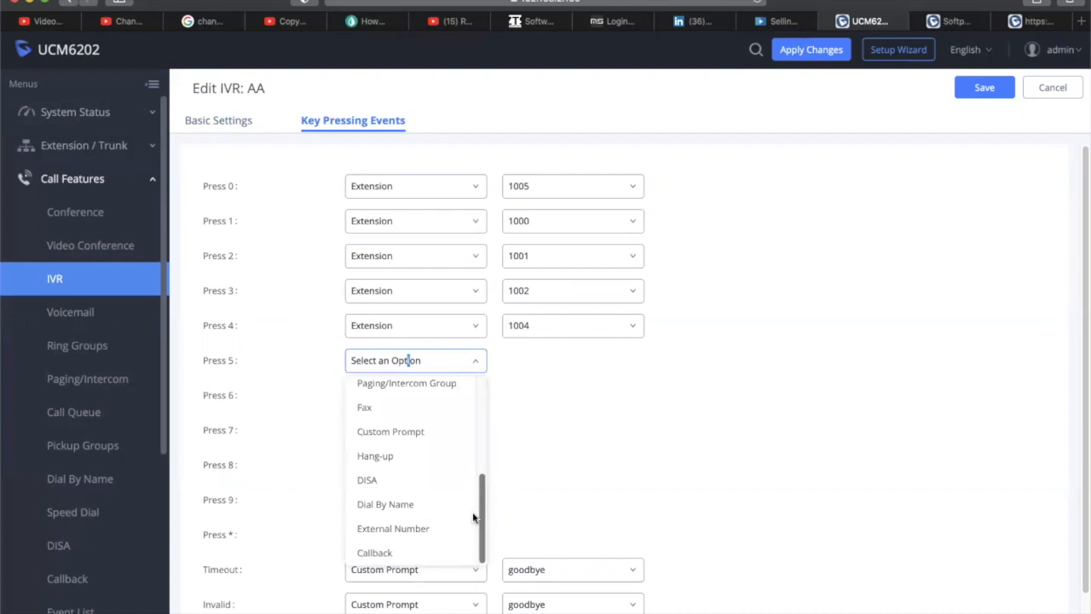
pyautogui.scroll(5, 473, 511)
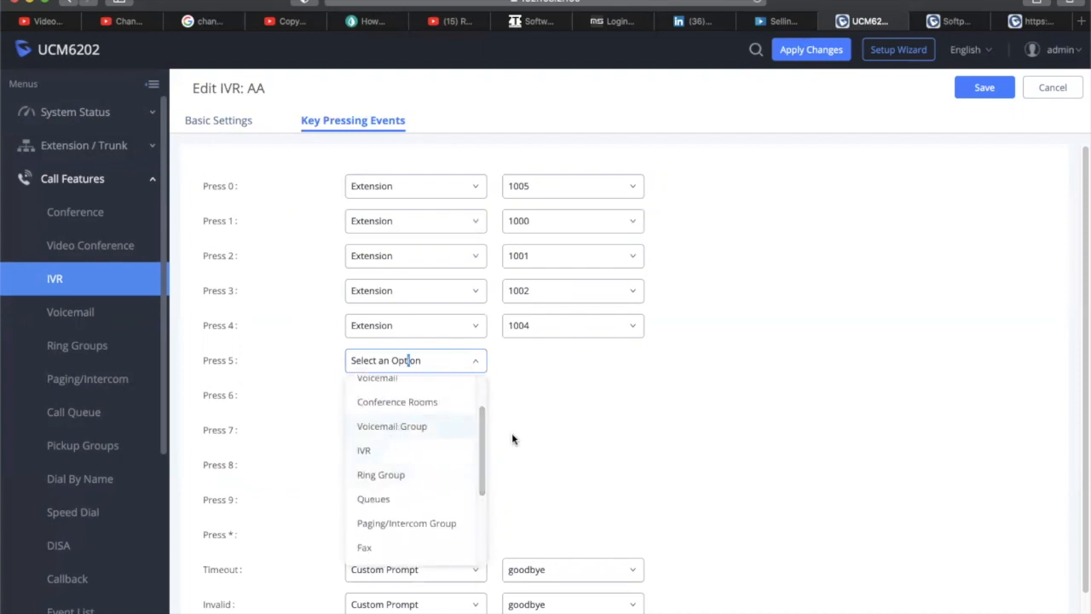
pyautogui.moveTo(485, 438); pyautogui.dragTo(484, 405)
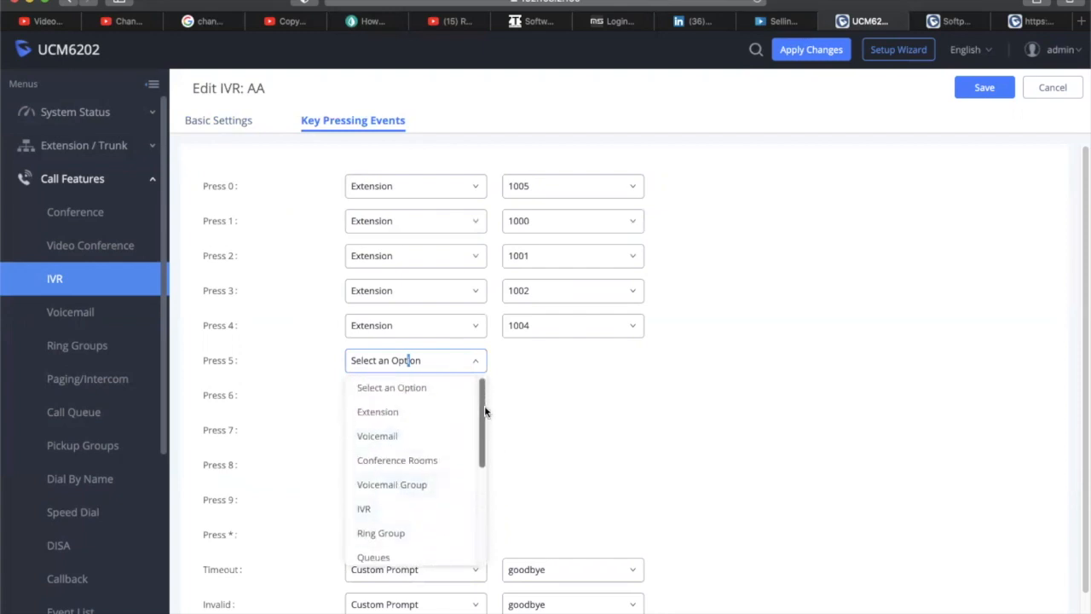
pyautogui.click(390, 438)
pyautogui.click(570, 366)
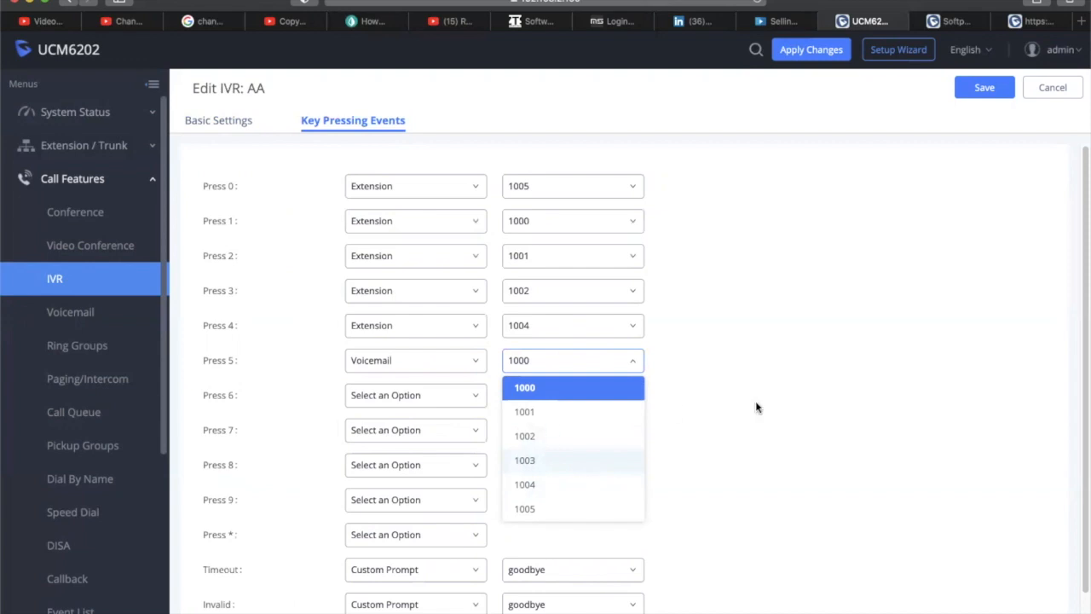
pyautogui.click(795, 409)
pyautogui.click(473, 364)
pyautogui.click(433, 397)
# Route key 4 to voicemail box 1004 and save the AA IVR
pyautogui.click(450, 327)
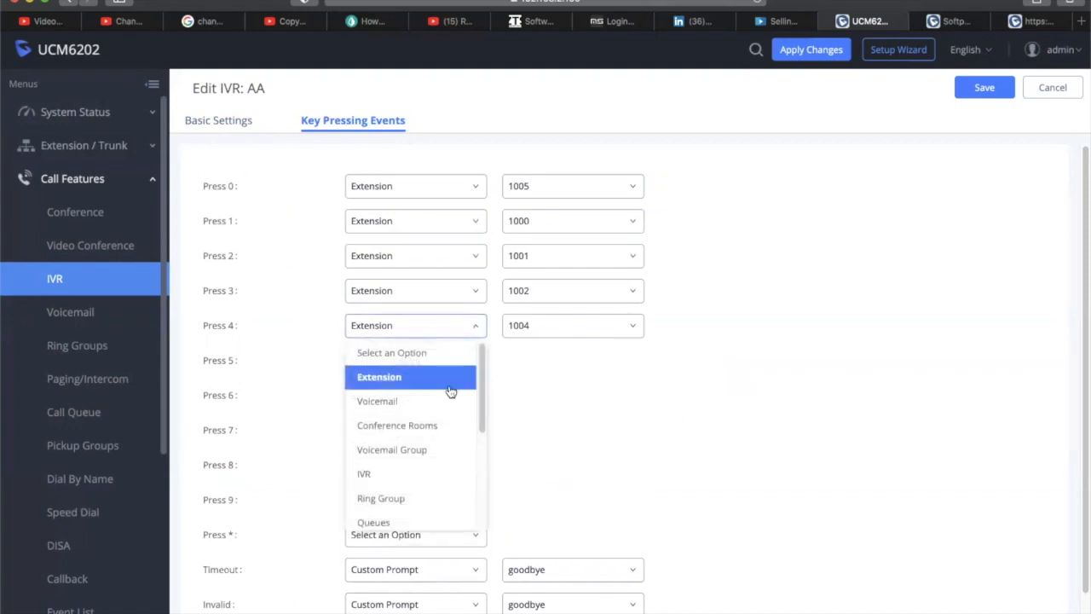
pyautogui.click(419, 402)
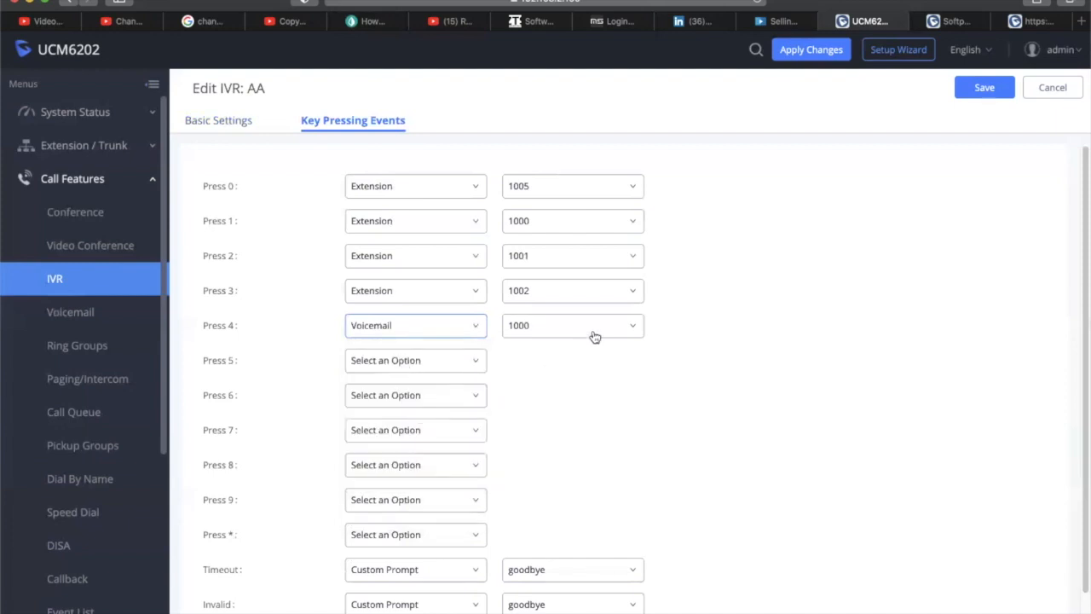
pyautogui.click(567, 325)
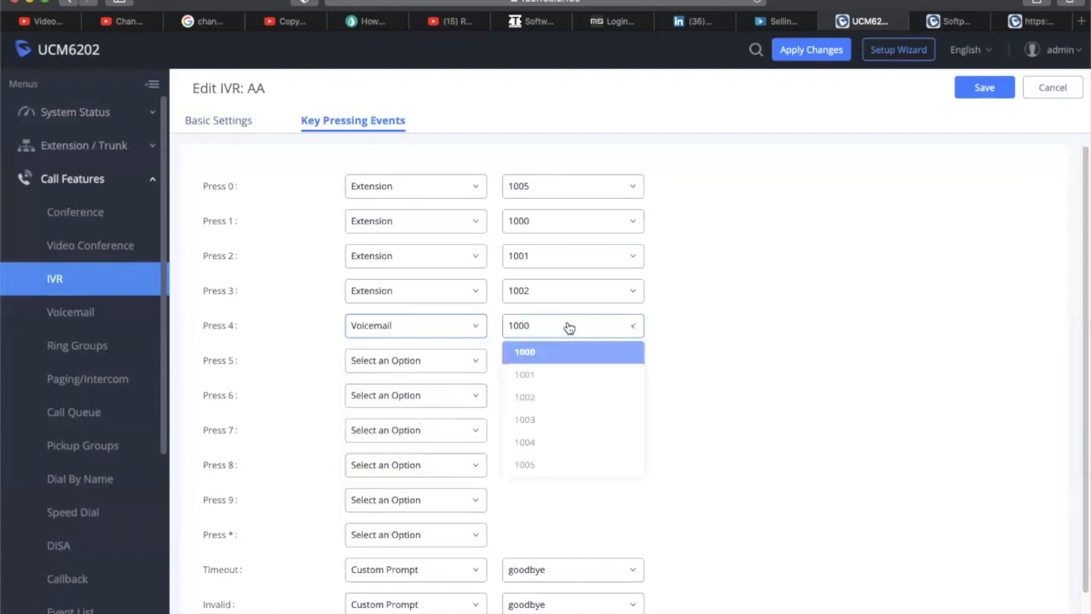
pyautogui.click(574, 452)
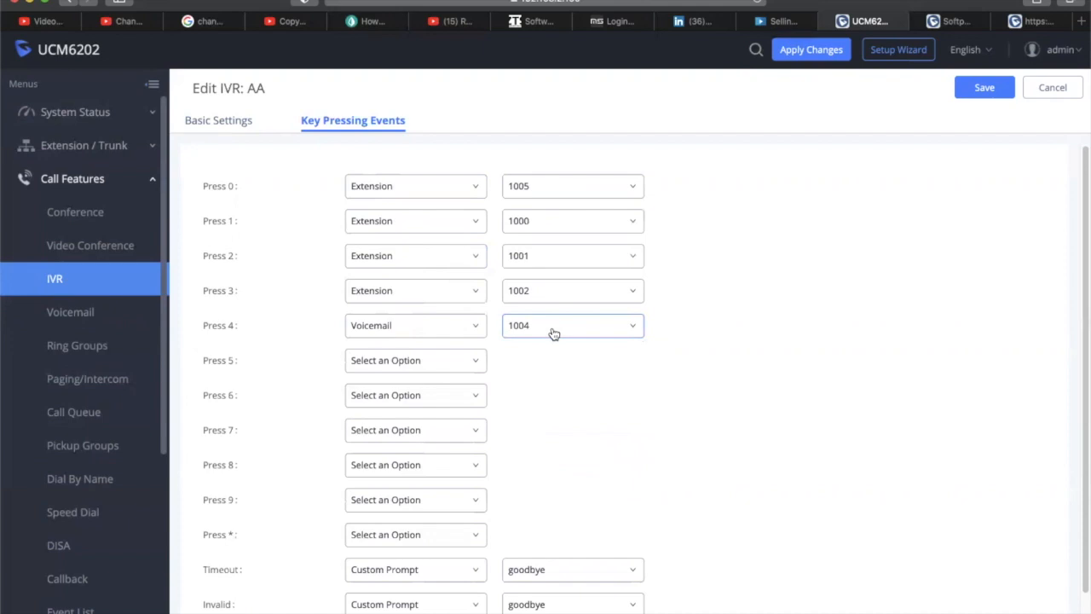
pyautogui.click(989, 90)
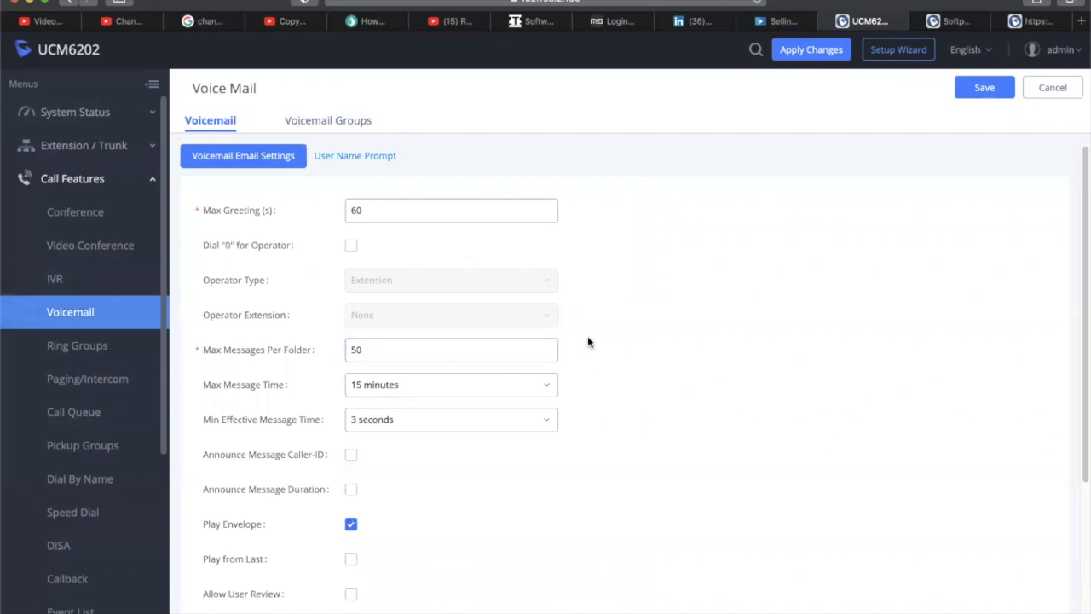
# Enable Dial 0 for Operator with operator type Extension and extension 1000, then go to IVR
pyautogui.click(351, 246)
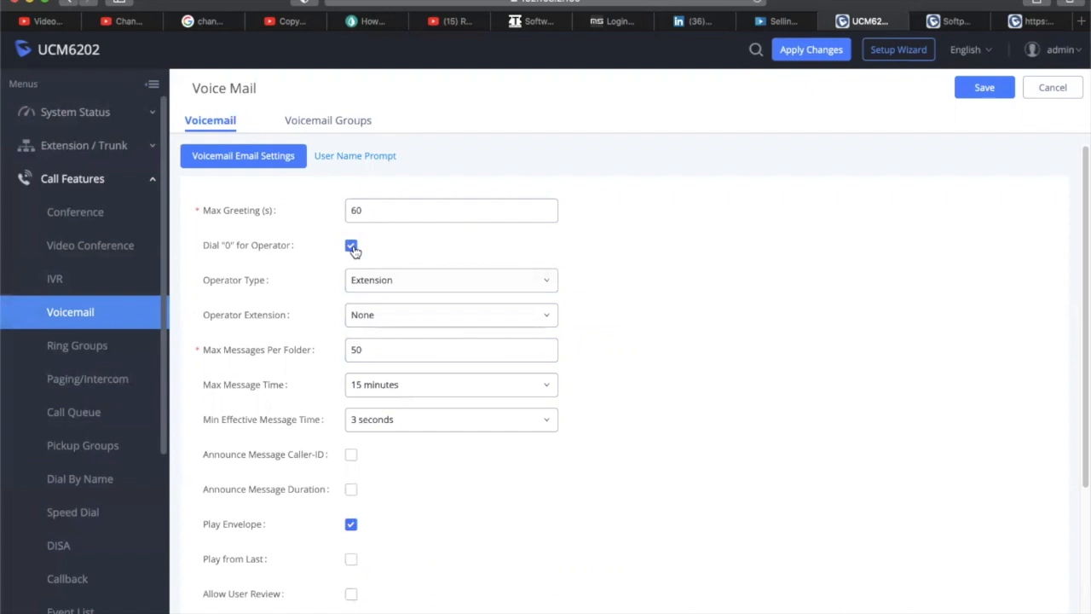
pyautogui.click(351, 246)
pyautogui.click(351, 246)
pyautogui.click(390, 279)
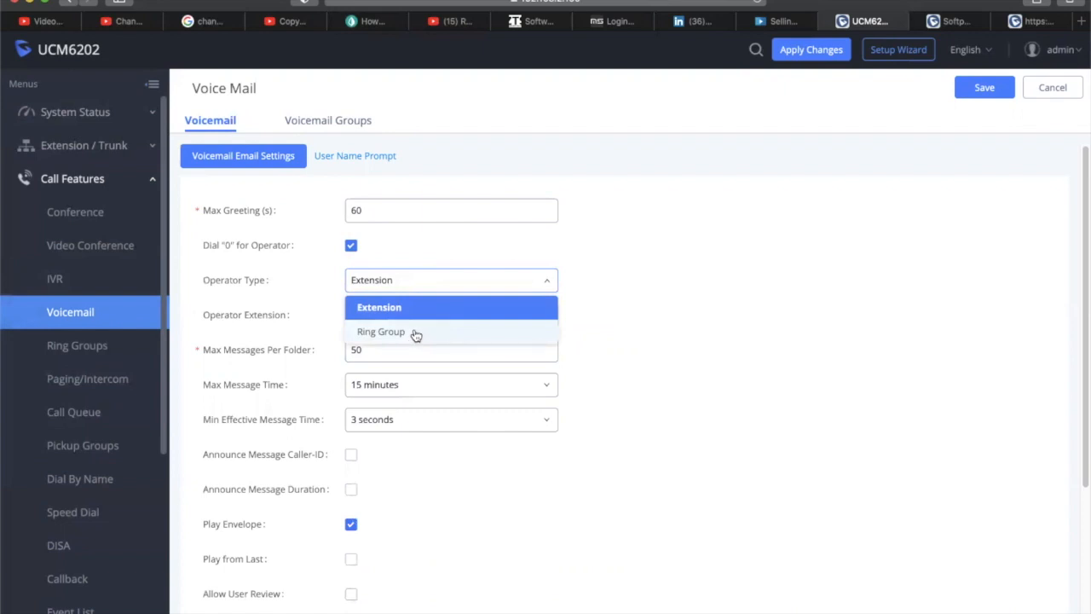
pyautogui.click(415, 333)
pyautogui.click(418, 285)
pyautogui.click(387, 308)
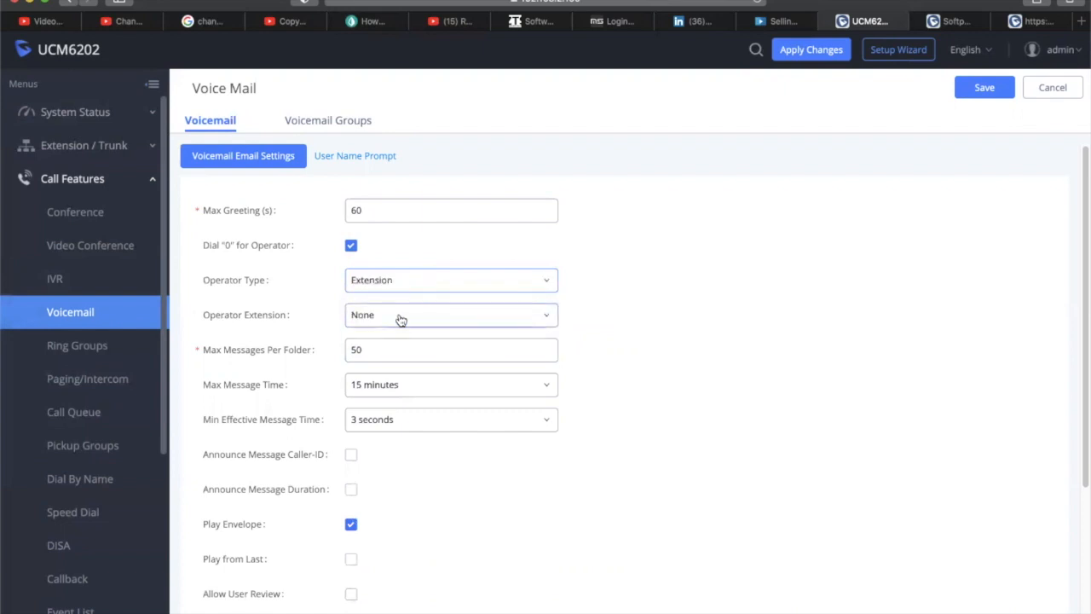
pyautogui.click(400, 320)
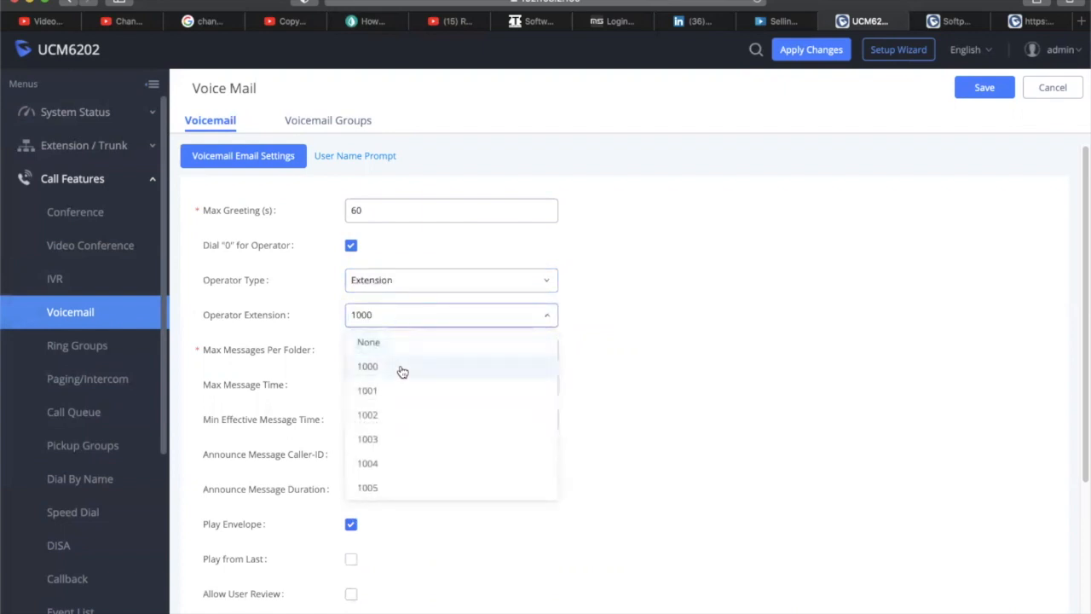
pyautogui.click(402, 369)
pyautogui.click(68, 283)
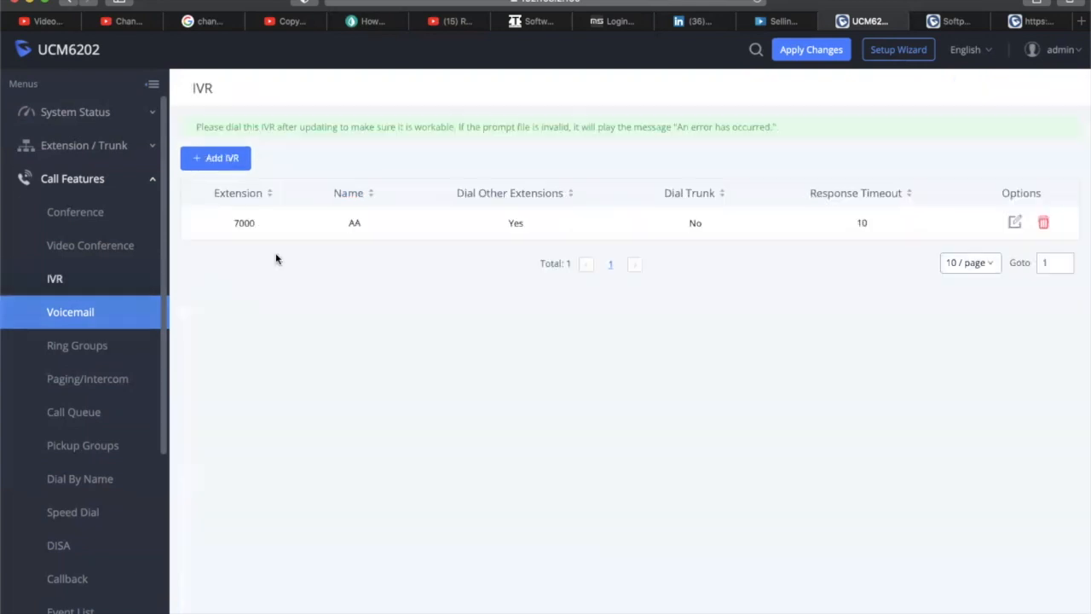
# Open the AA IVR's edit form and view its Key Pressing Events
pyautogui.click(1015, 223)
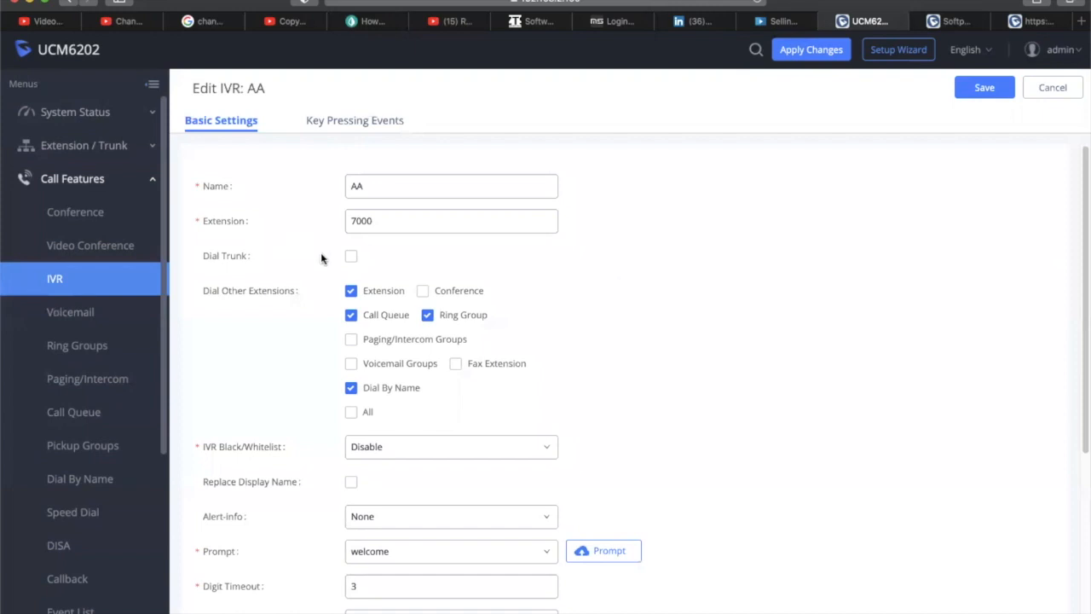
pyautogui.click(380, 125)
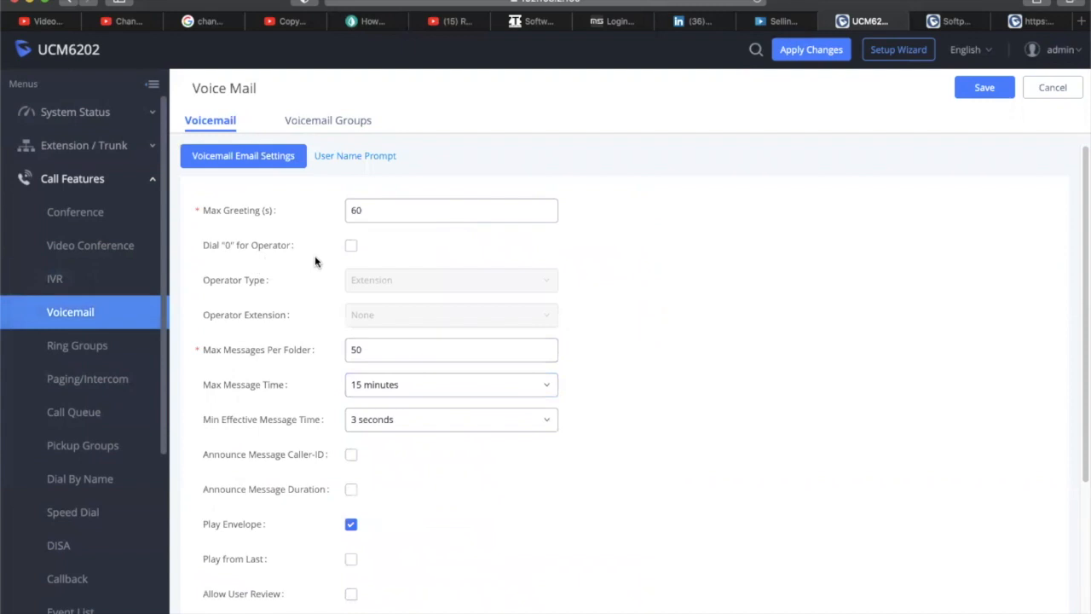
# Turn on Dial 0 for Operator with operator extension 1005
pyautogui.click(353, 248)
pyautogui.click(390, 323)
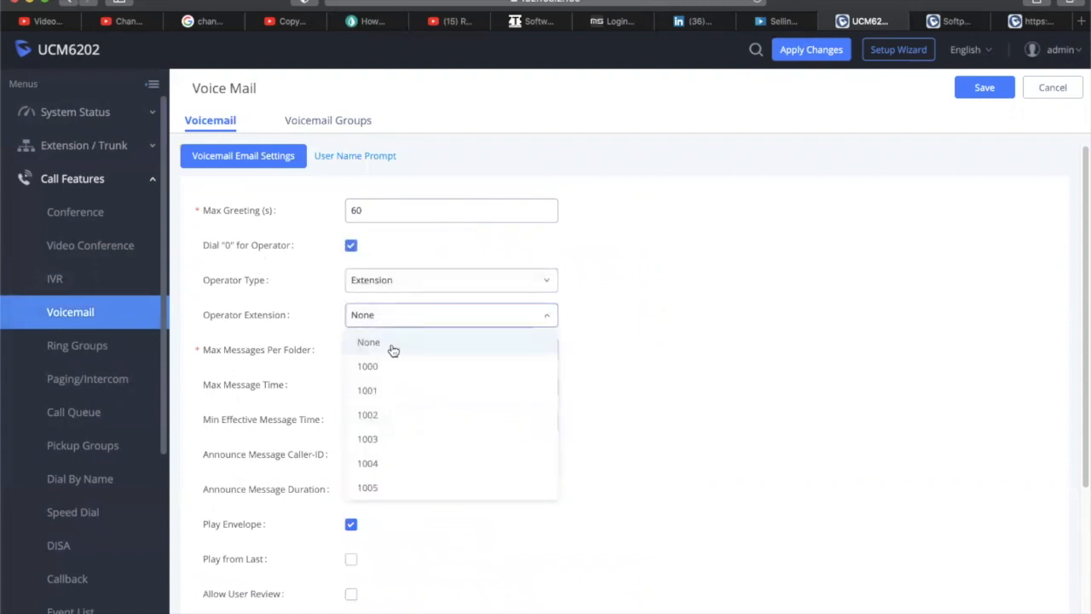
pyautogui.click(408, 488)
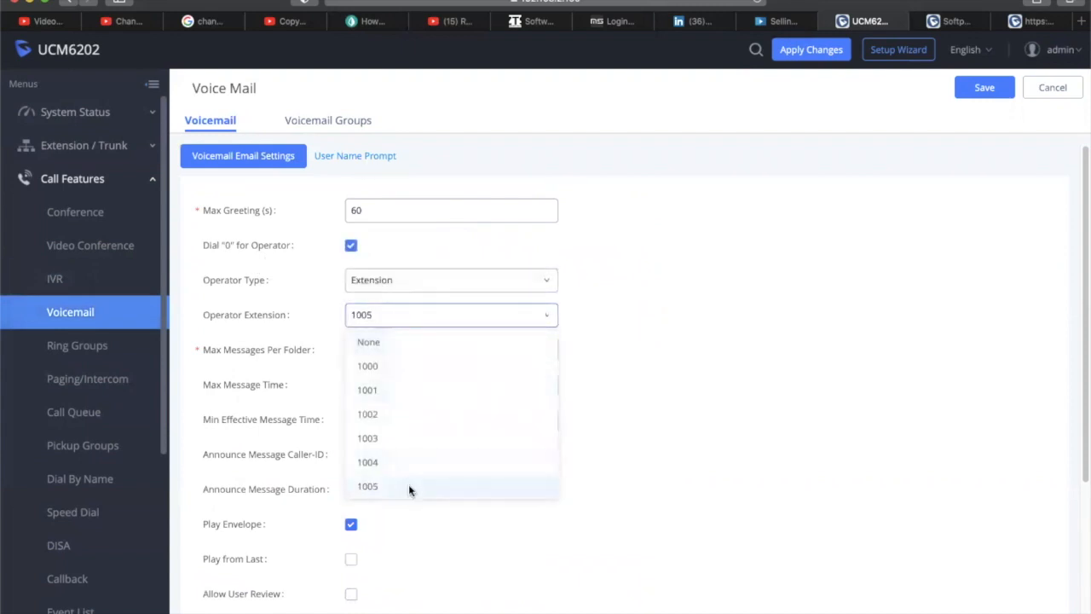
# Try enabling voicemail remote access, then cancel the prompt so it stays off
pyautogui.scroll(-3, 779, 333)
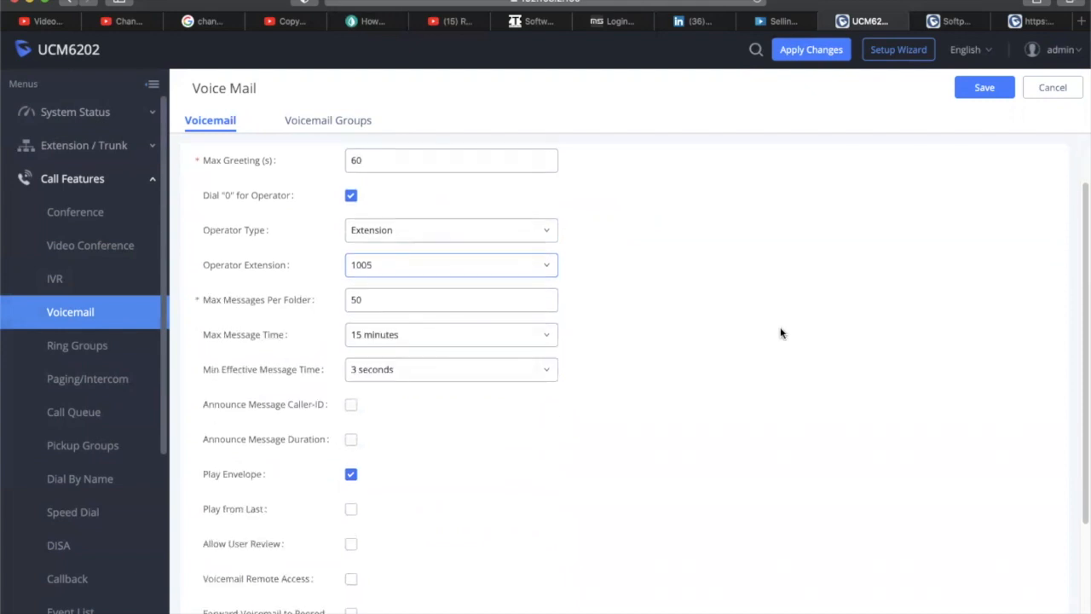
pyautogui.scroll(-6, 421, 464)
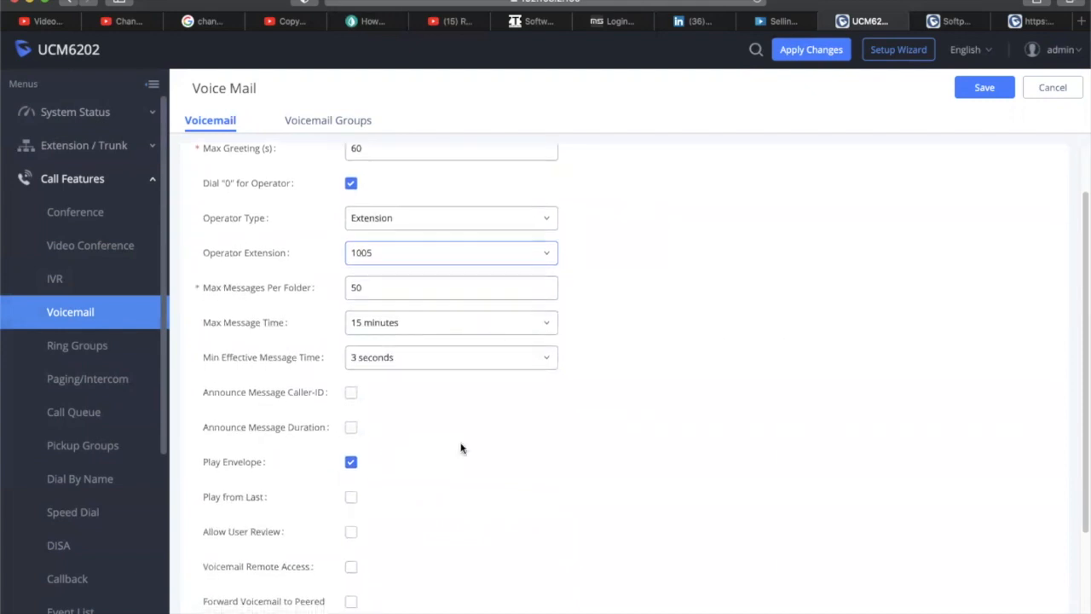
pyautogui.scroll(5, 404, 241)
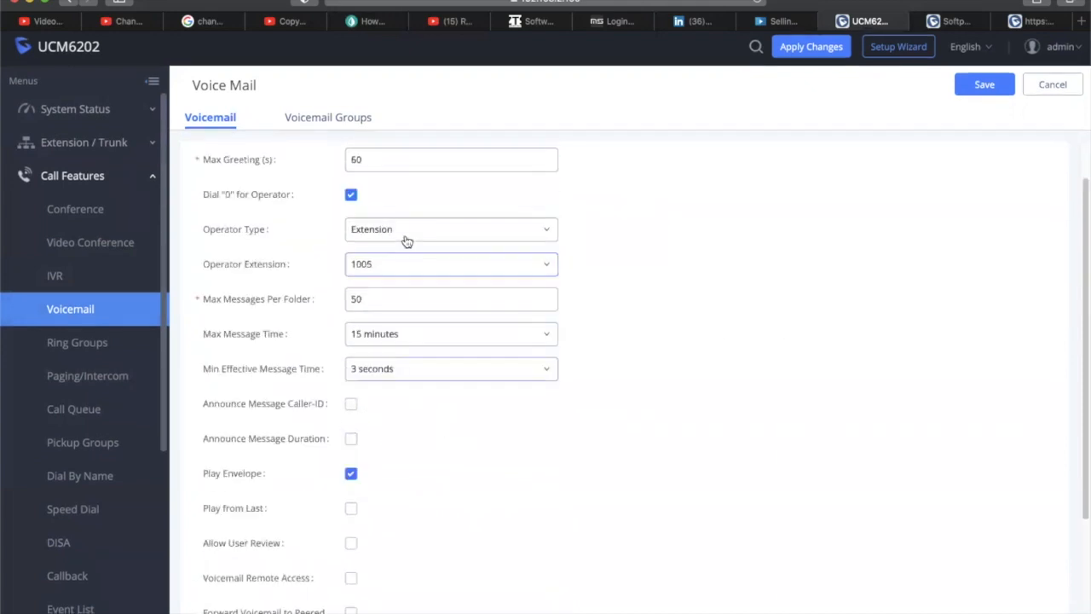
pyautogui.scroll(-5, 404, 241)
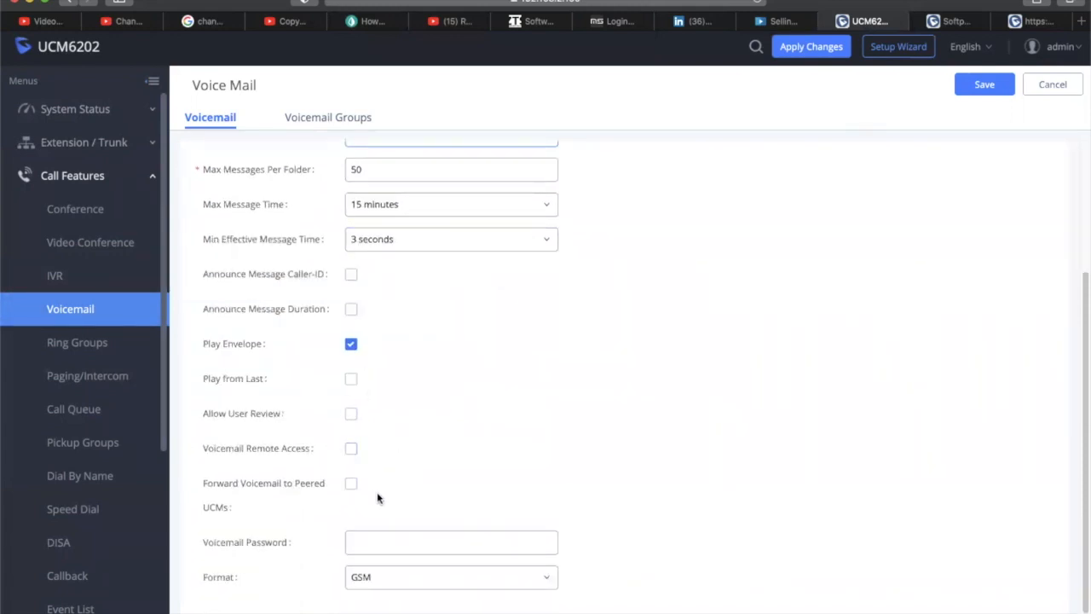
pyautogui.click(350, 449)
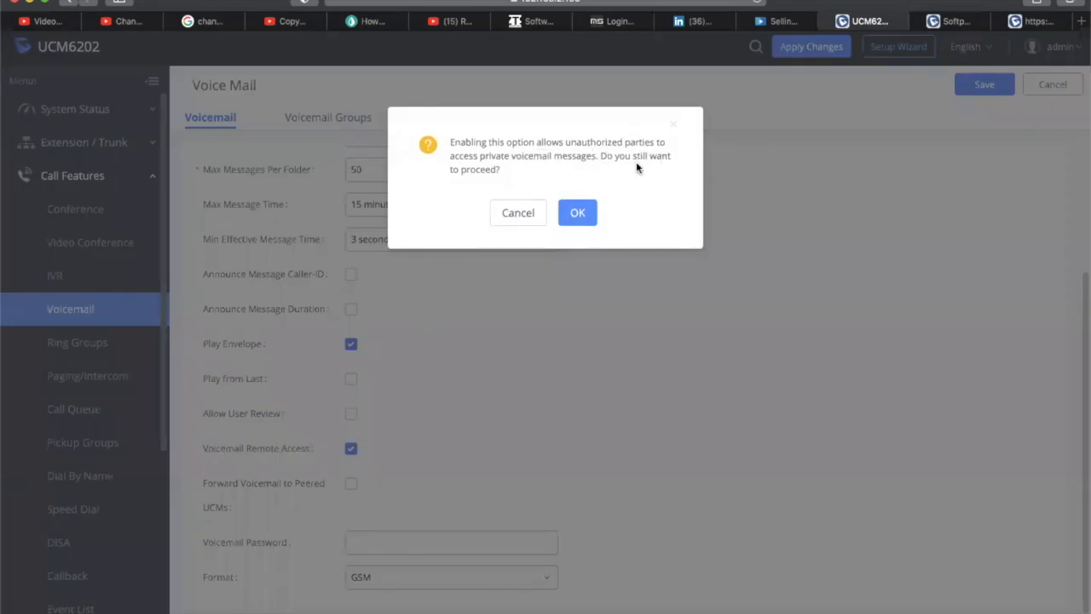
pyautogui.click(499, 213)
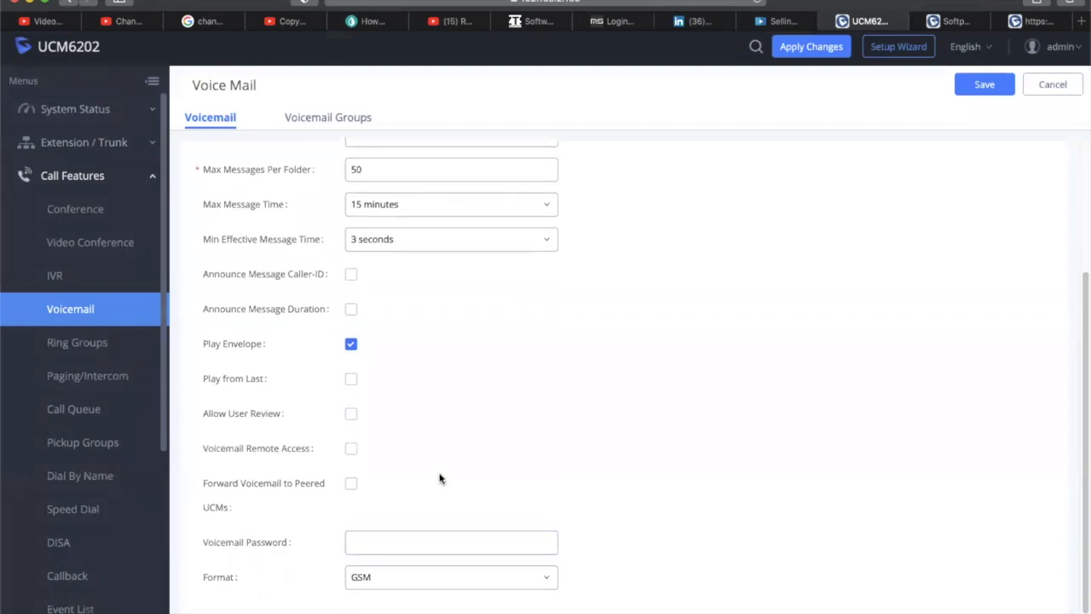
pyautogui.scroll(3, 428, 448)
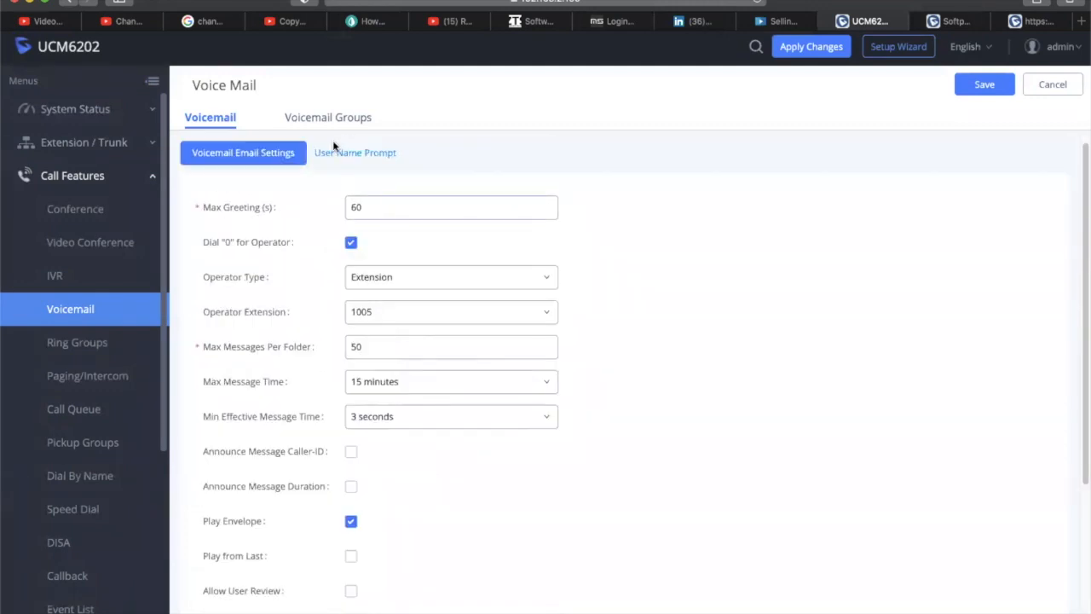
# Start a new voicemail group from the Voicemail Groups list, then cancel it
pyautogui.click(355, 118)
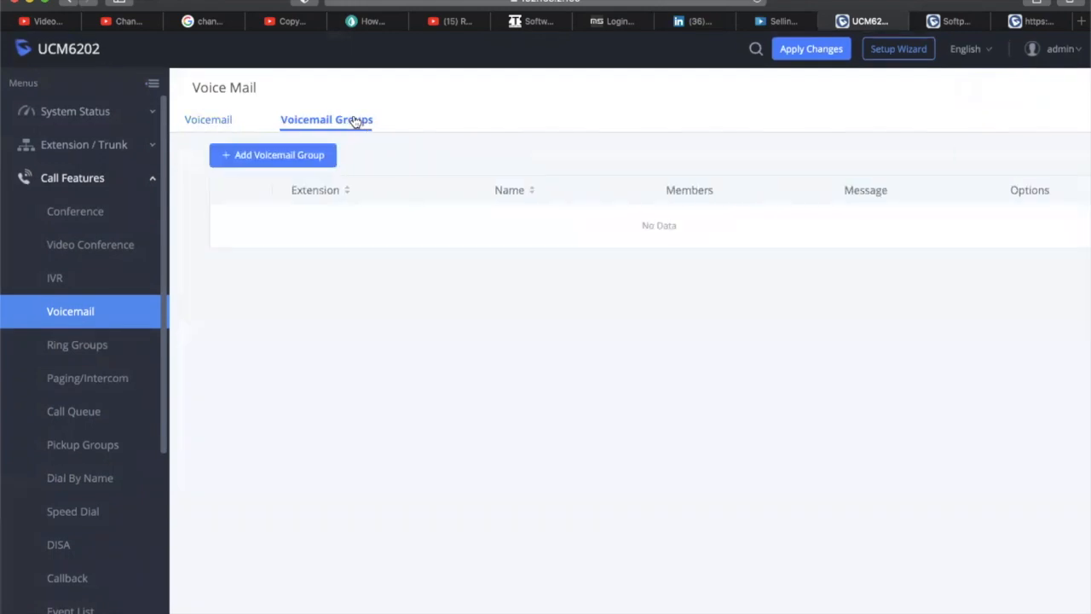
pyautogui.click(197, 117)
pyautogui.click(332, 124)
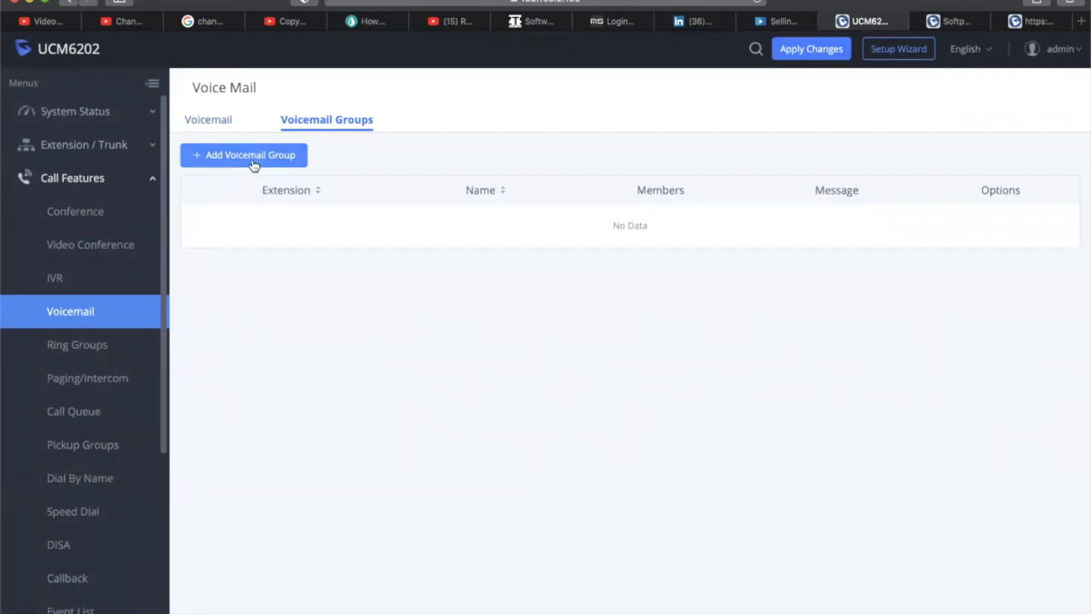
pyautogui.click(260, 161)
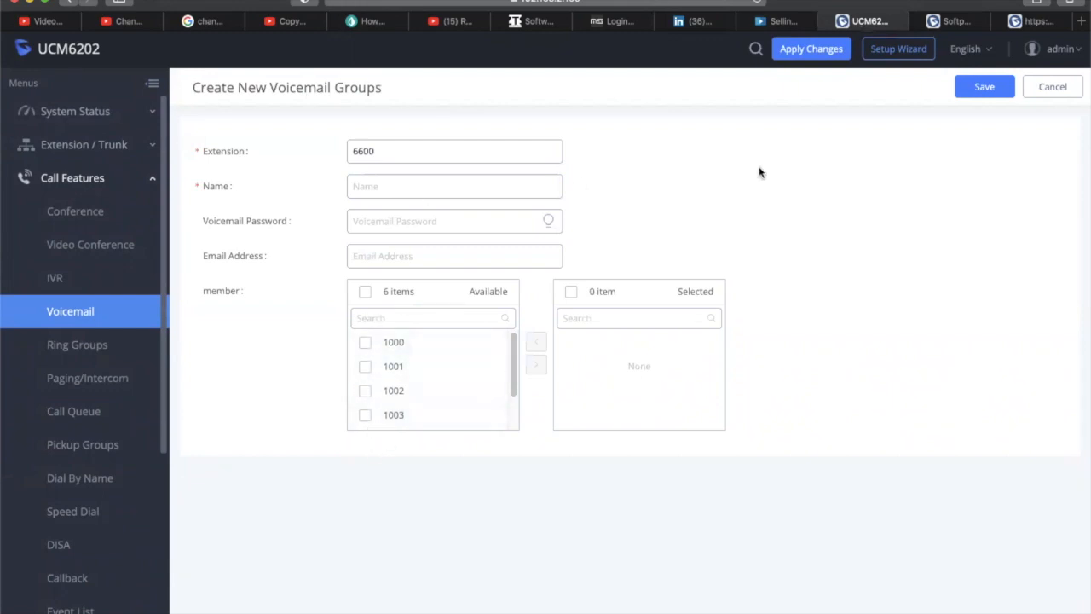
pyautogui.click(1049, 94)
# Save the voicemail settings and move on to the Ring Groups page
pyautogui.click(215, 126)
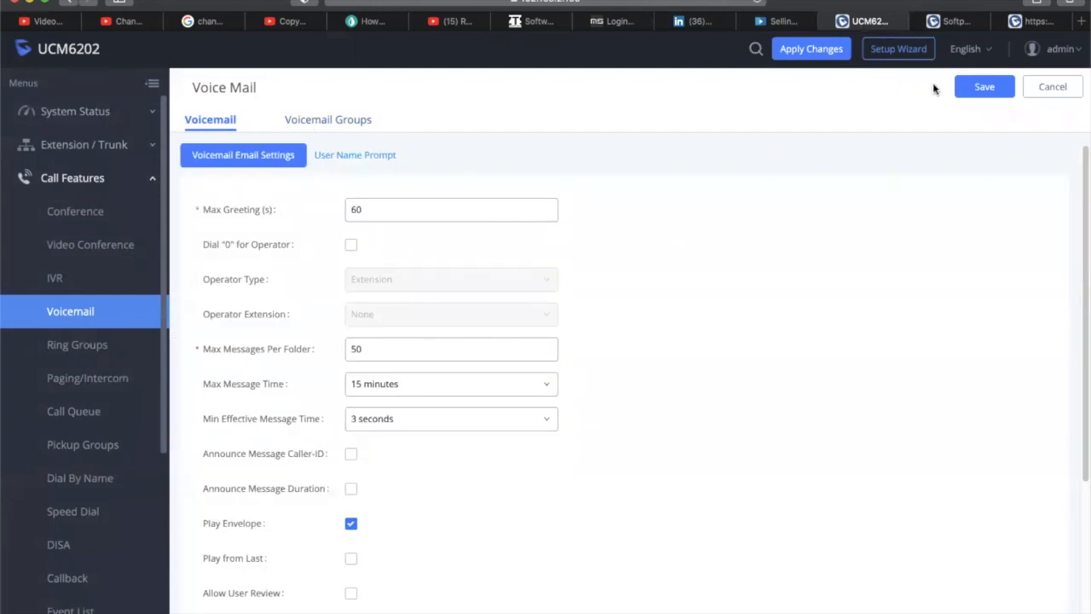
pyautogui.click(980, 88)
pyautogui.click(78, 349)
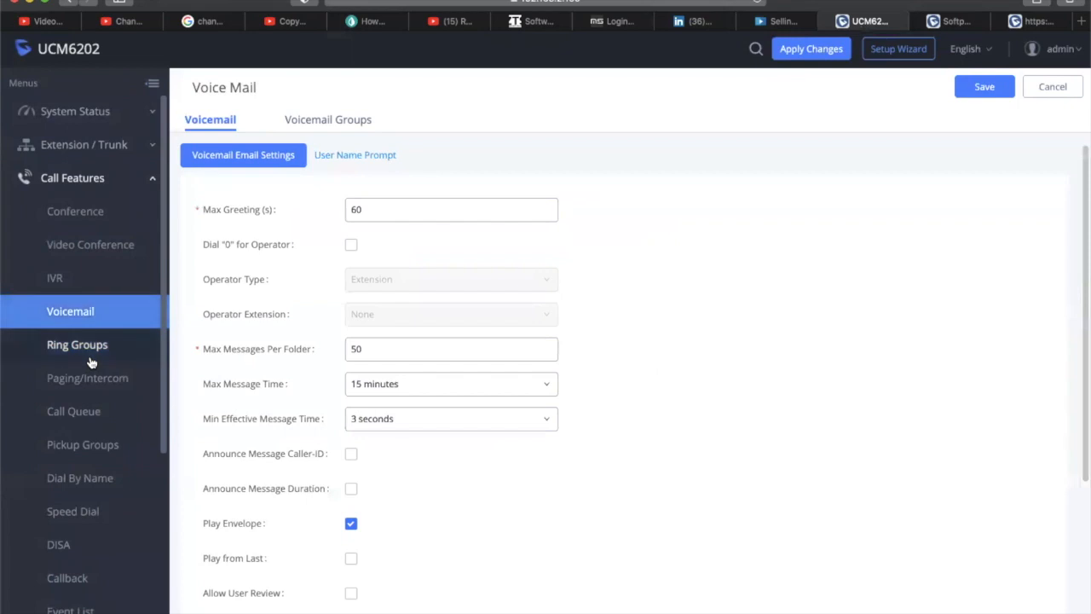
pyautogui.scroll(-5, 89, 364)
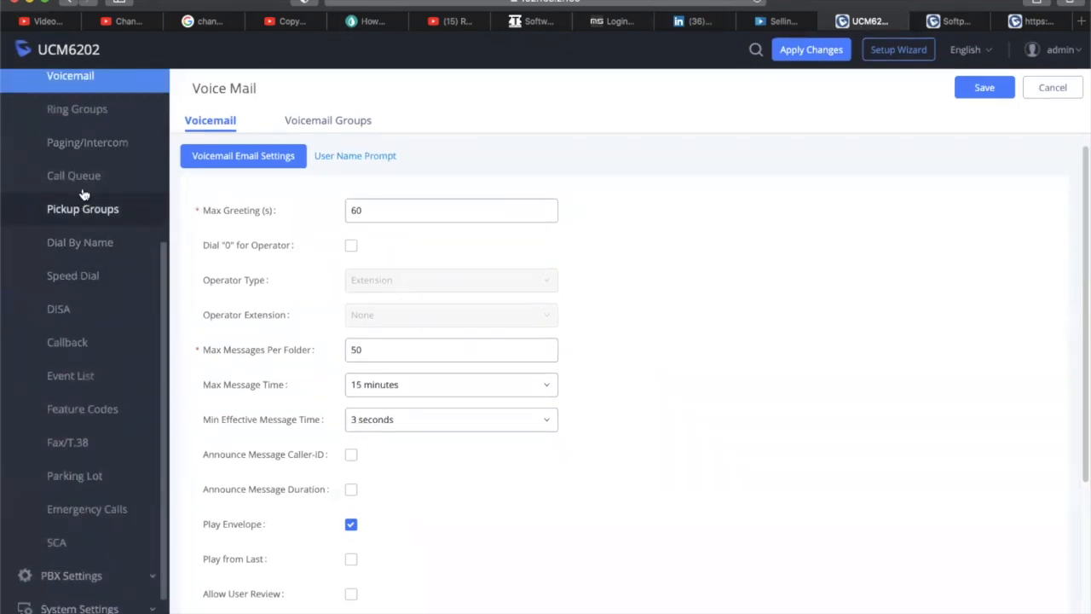
# Start a new ring group named 'ACCO…' and add all available members except 1000, 1001 and 1004
pyautogui.click(97, 116)
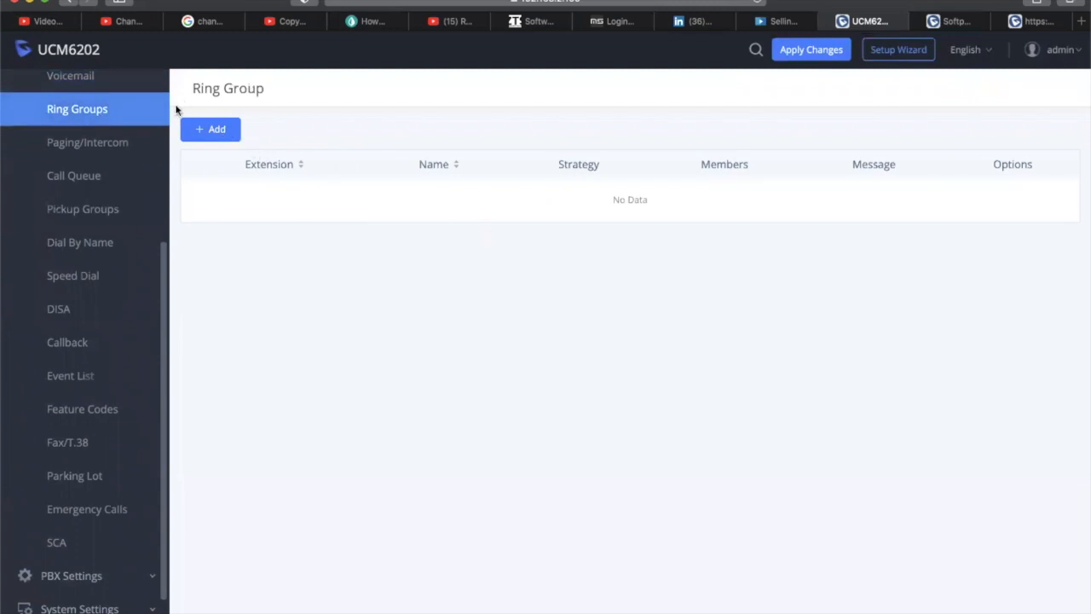
pyautogui.click(394, 146)
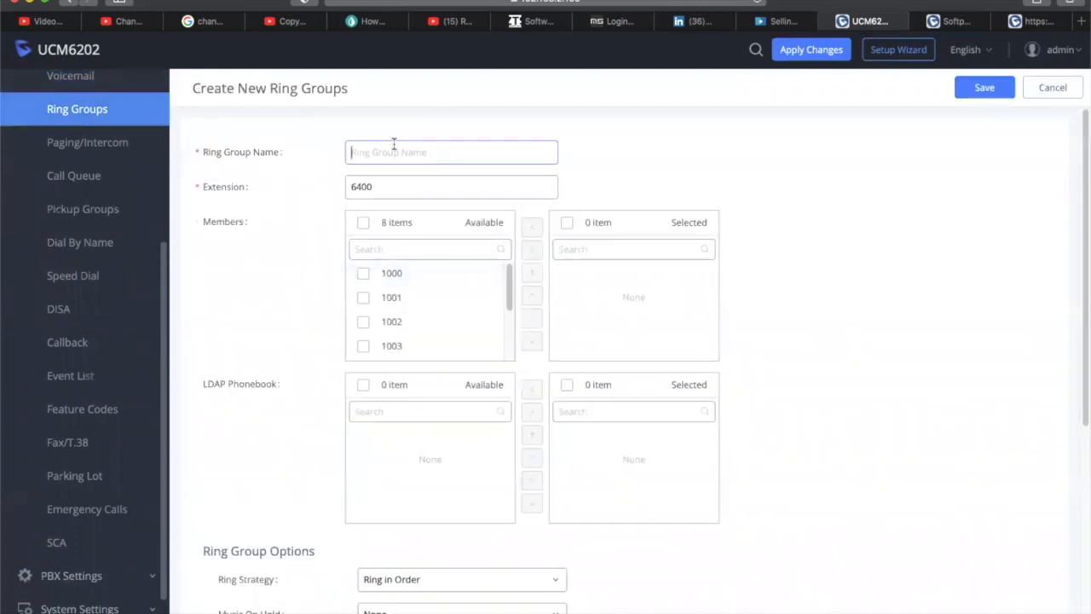
pyautogui.write('ACCOUTING')
pyautogui.click(363, 222)
pyautogui.click(363, 274)
pyautogui.click(363, 298)
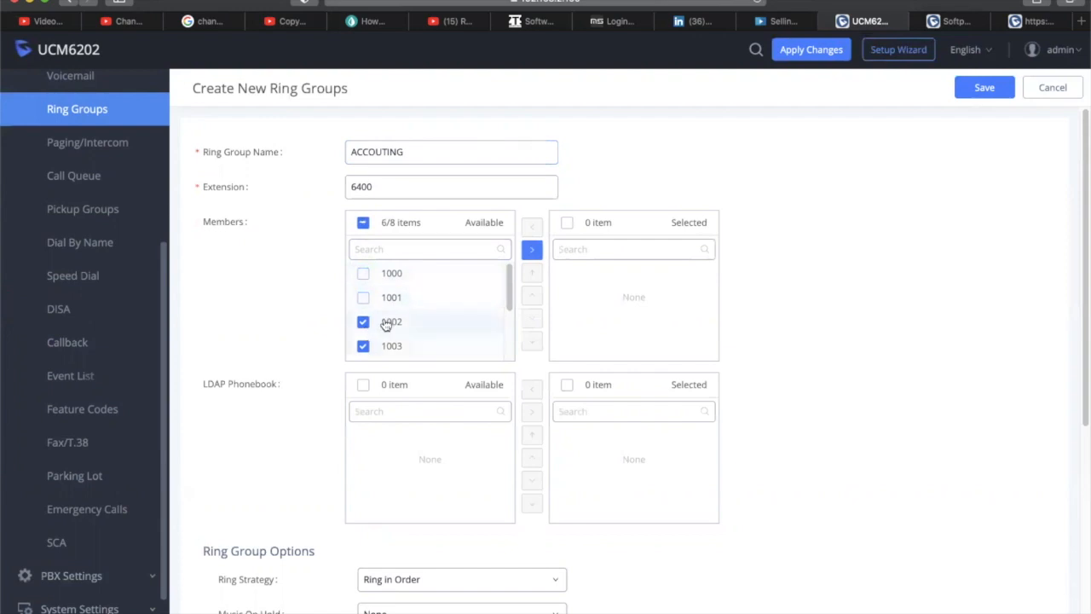
pyautogui.scroll(-1, 388, 332)
pyautogui.click(363, 344)
pyautogui.click(530, 249)
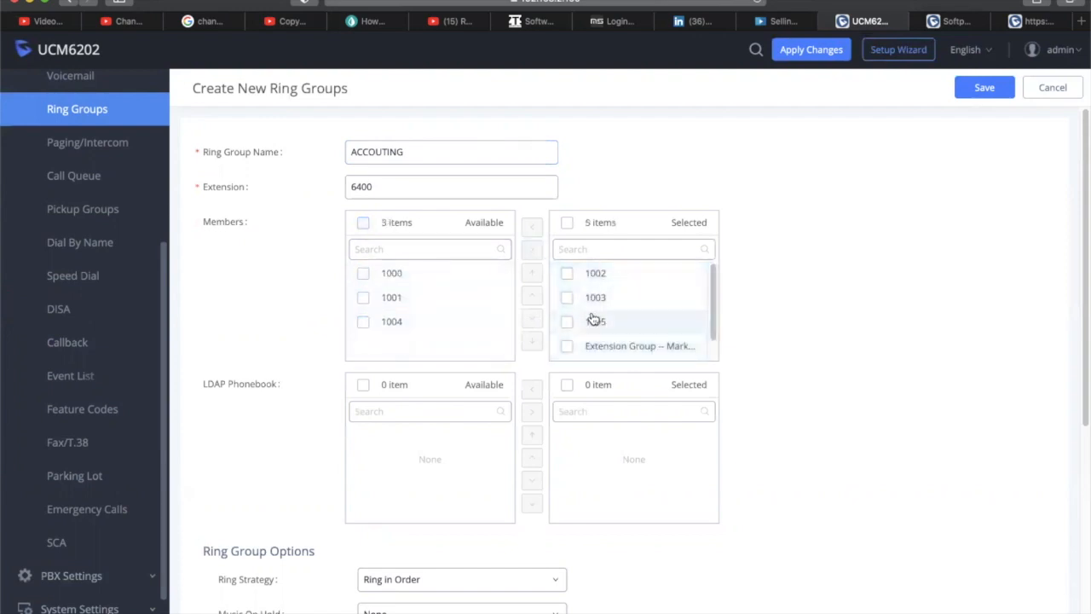
# Remove members 1005, 1003 and 1002 from the ring group's selected list
pyautogui.moveTo(564, 277); pyautogui.dragTo(577, 302)
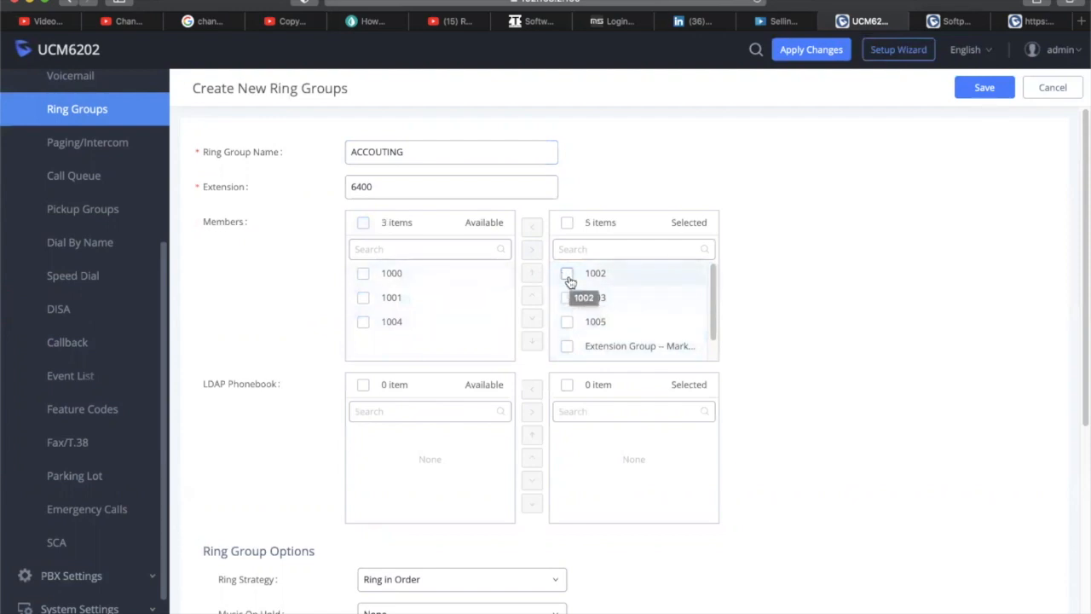
pyautogui.click(568, 302)
pyautogui.click(568, 277)
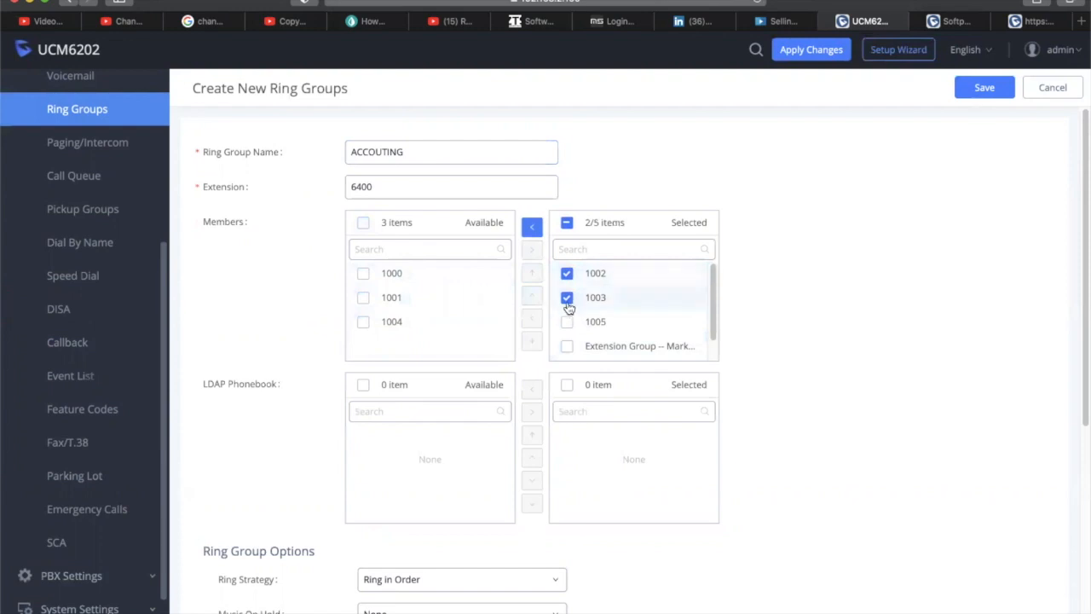
pyautogui.click(568, 299)
pyautogui.click(567, 323)
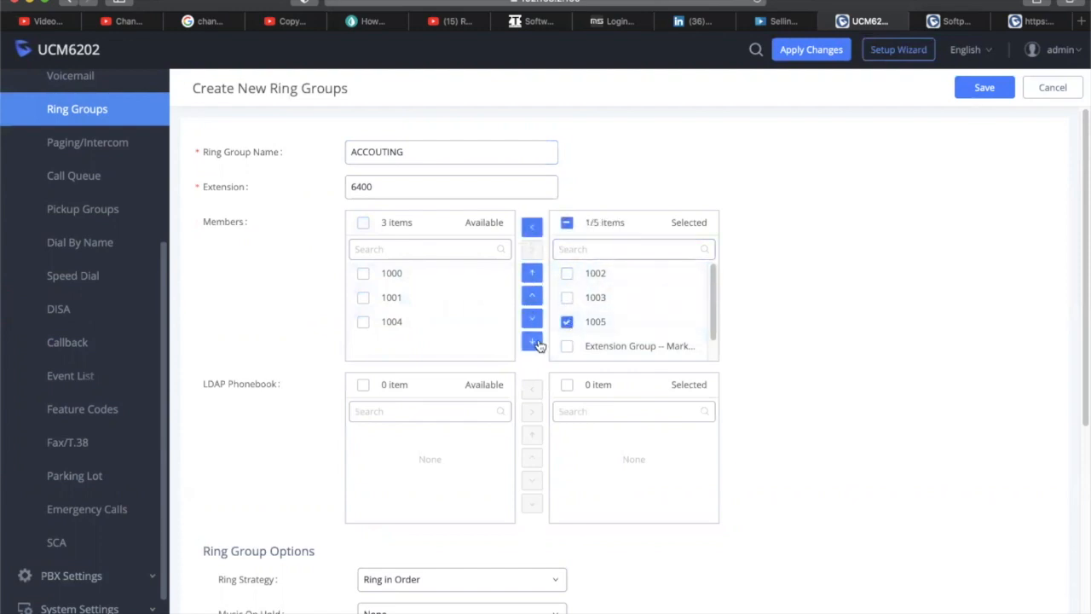
pyautogui.click(534, 229)
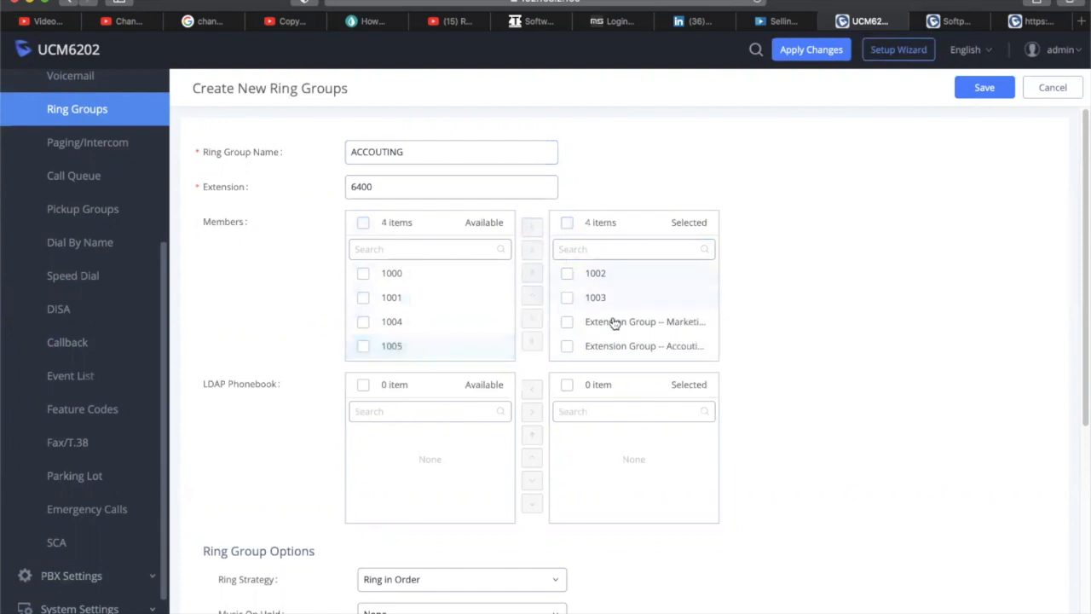
pyautogui.click(568, 323)
pyautogui.click(567, 321)
pyautogui.click(567, 297)
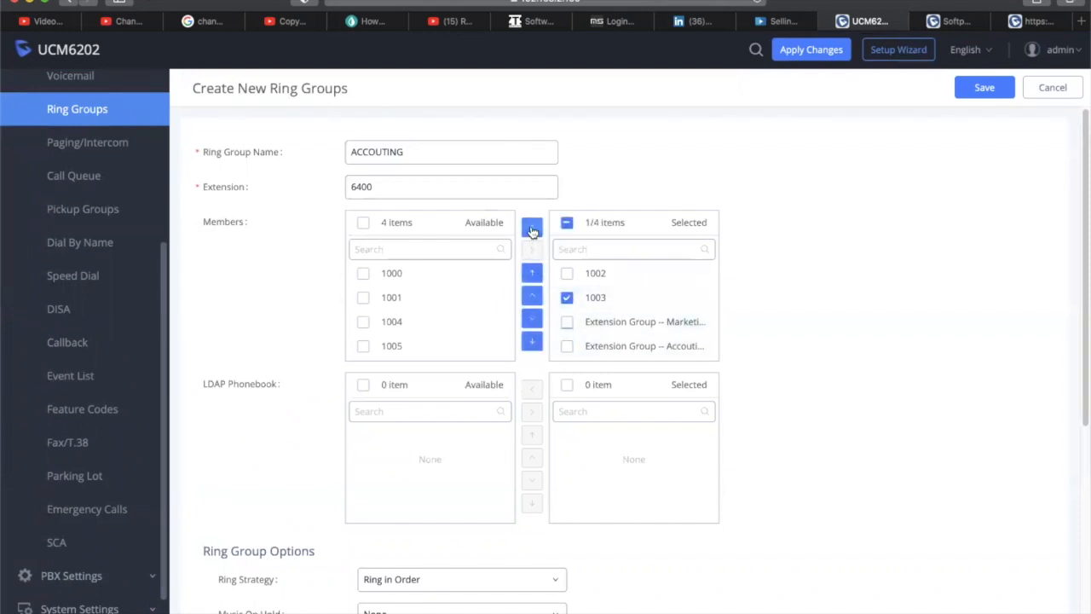
pyautogui.click(531, 227)
pyautogui.click(567, 273)
pyautogui.click(531, 227)
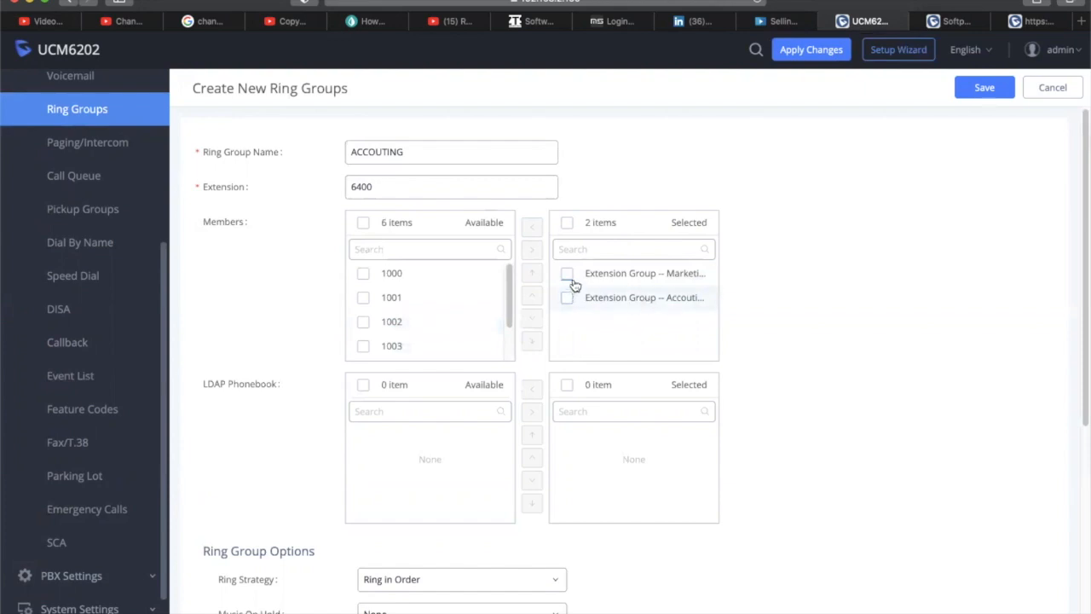
# Move the Marketing extension group back to Available, leaving only the Accounting group
pyautogui.click(377, 186)
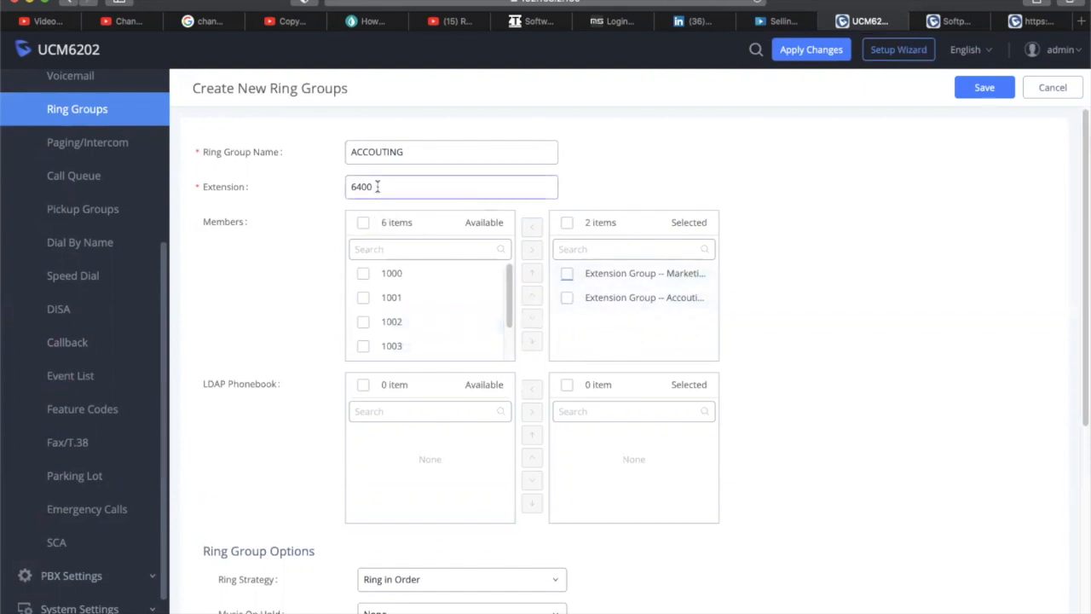
pyautogui.click(567, 273)
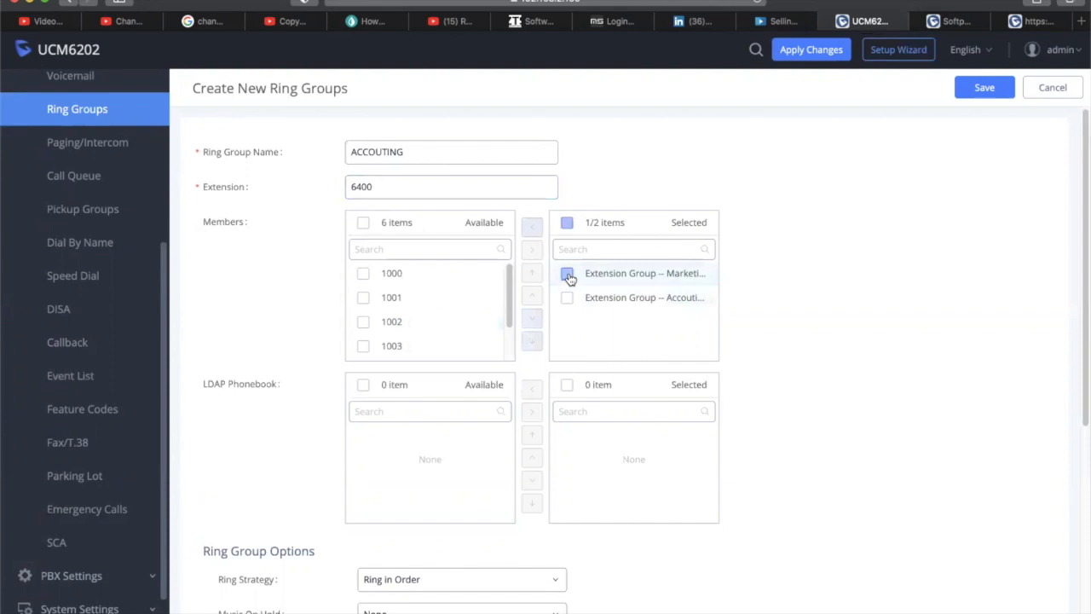
pyautogui.click(530, 226)
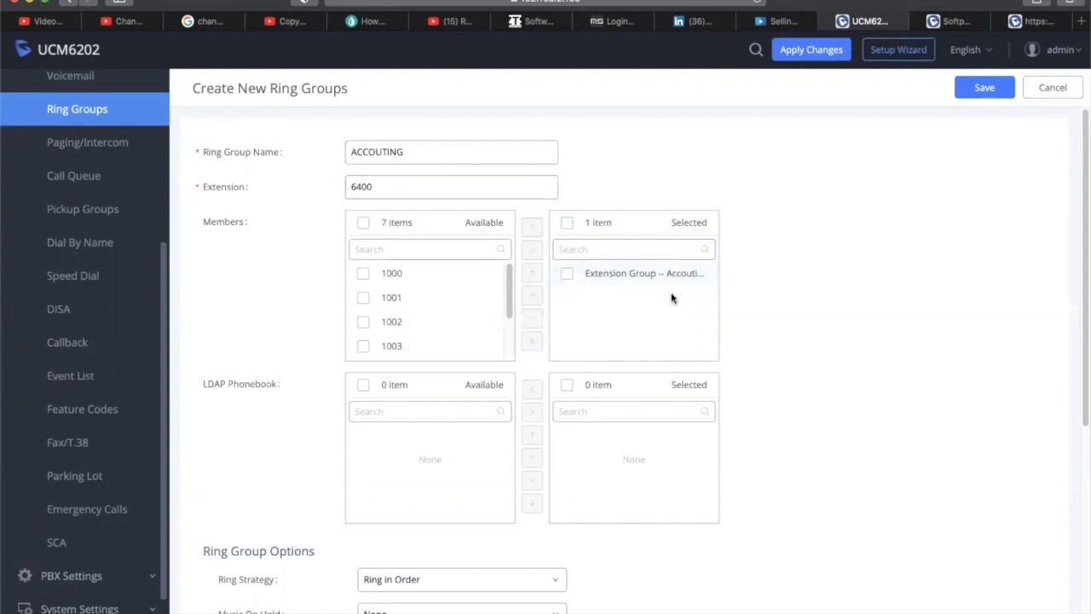
pyautogui.click(604, 275)
pyautogui.click(623, 278)
# Keep music on hold at None and try the Ring All Simultaneously strategy
pyautogui.scroll(-1, 647, 375)
pyautogui.scroll(-5, 648, 375)
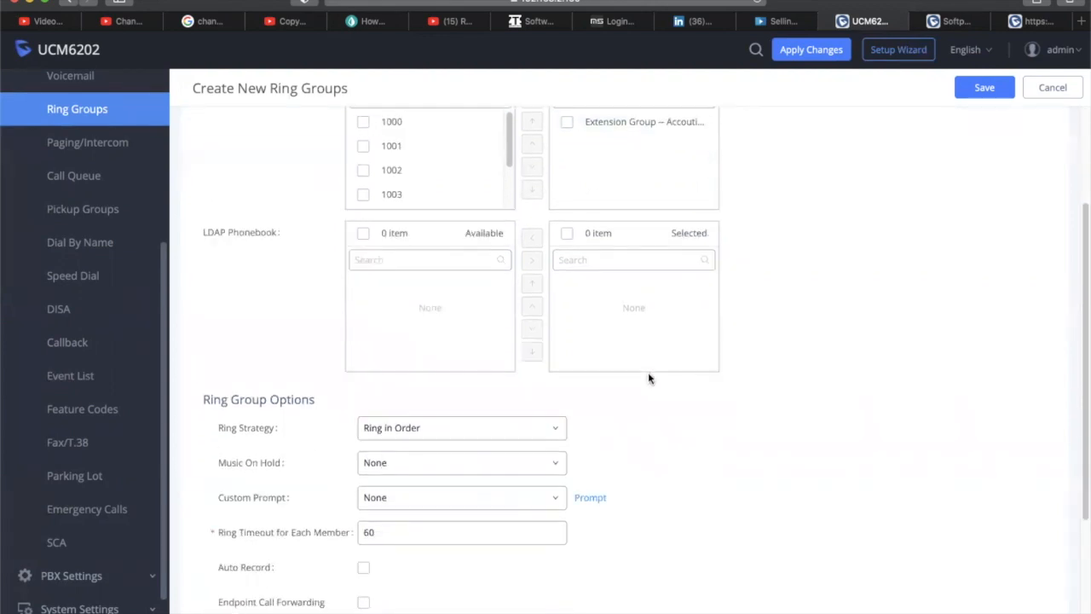
pyautogui.scroll(-1, 648, 380)
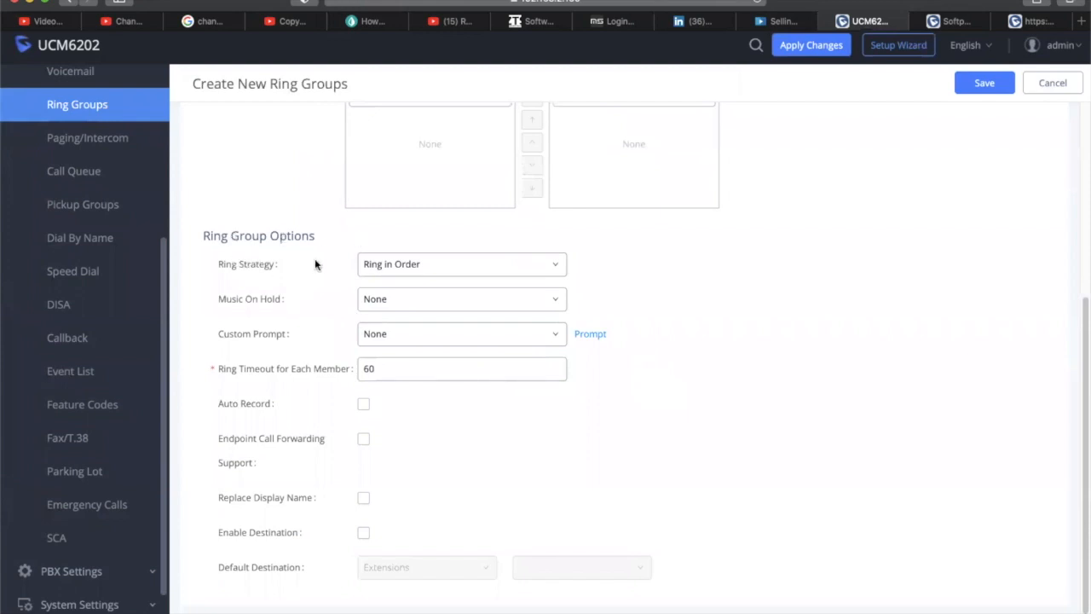
pyautogui.click(451, 304)
pyautogui.click(450, 307)
pyautogui.click(451, 308)
pyautogui.click(429, 298)
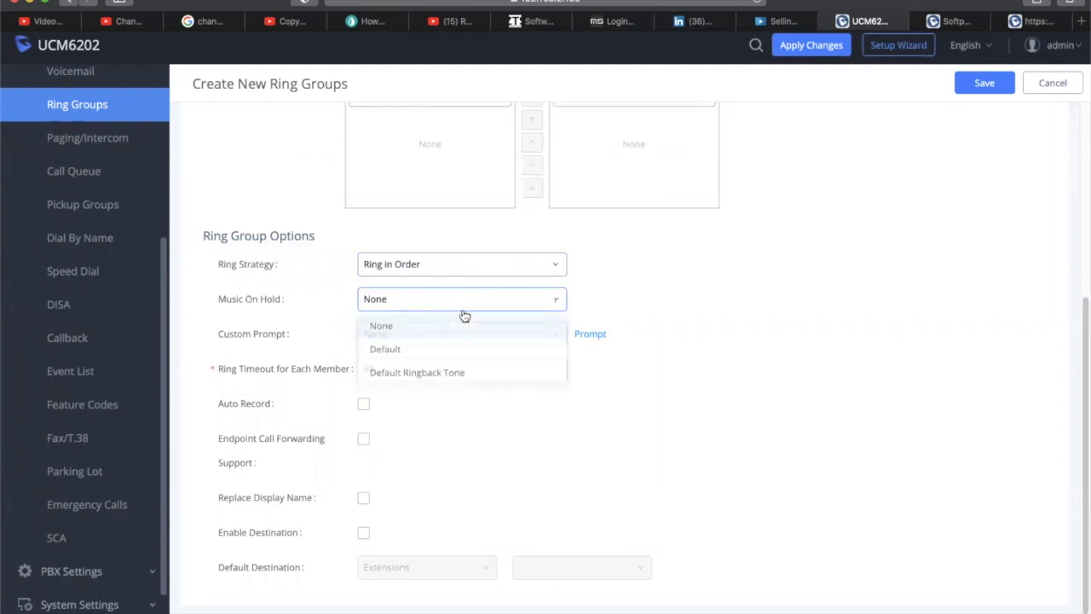
pyautogui.click(446, 301)
pyautogui.click(444, 266)
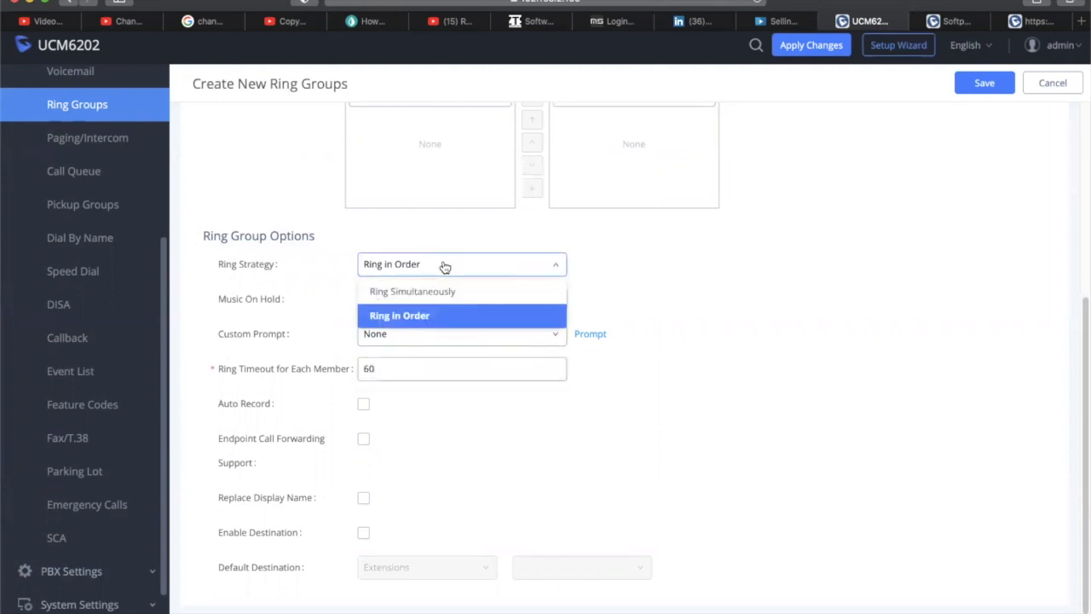
pyautogui.click(434, 295)
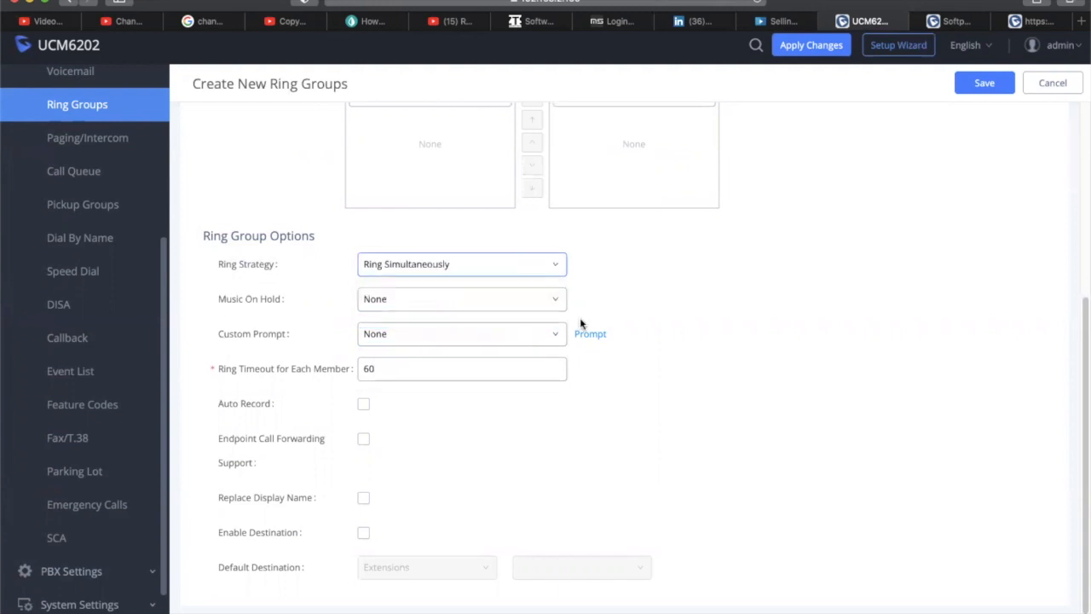
# Set the ring strategy back to Ring in Order and save the ACCOUTING ring group
pyautogui.scroll(5, 758, 340)
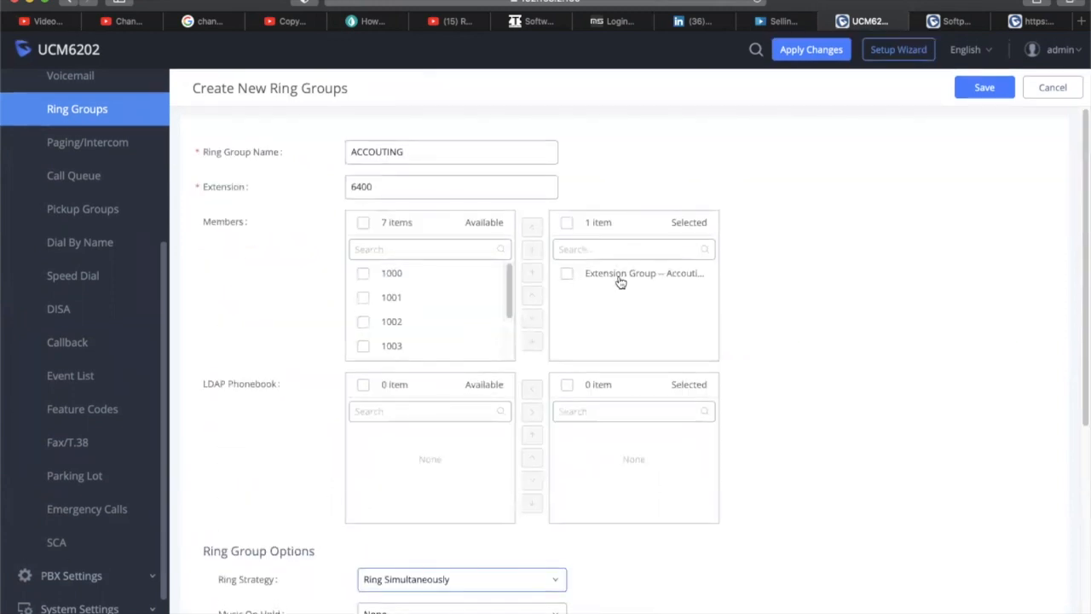
pyautogui.scroll(-3, 752, 320)
pyautogui.scroll(-1, 715, 322)
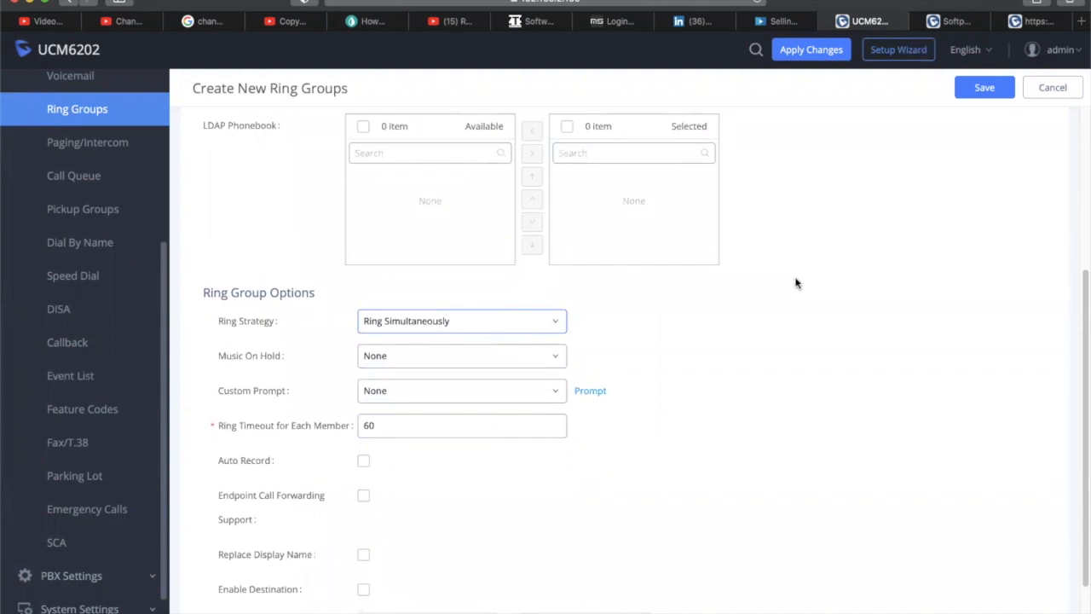
pyautogui.scroll(-2, 805, 285)
pyautogui.scroll(5, 808, 285)
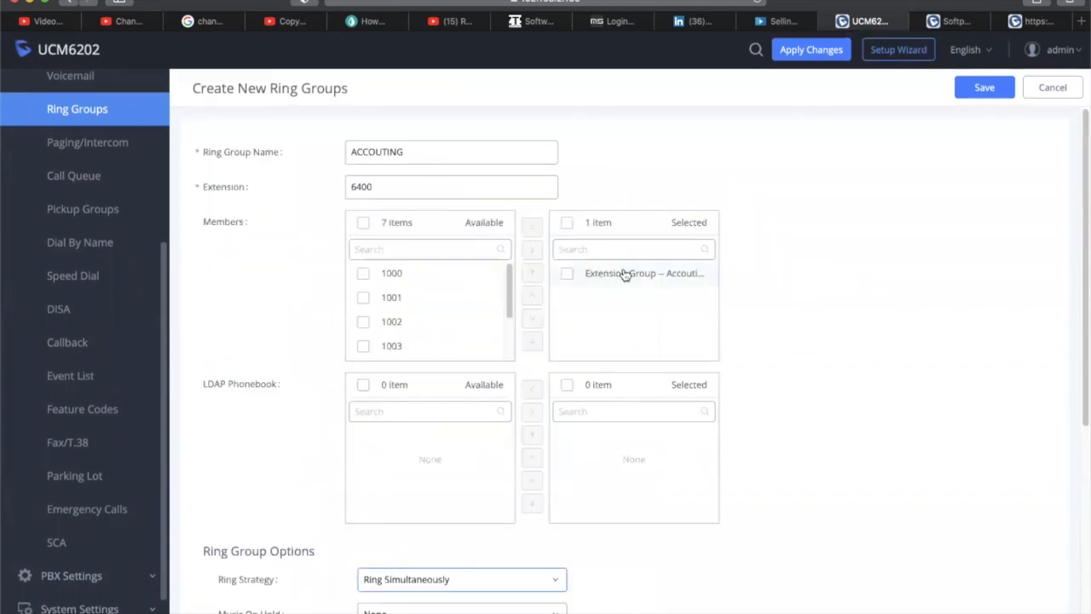
pyautogui.scroll(-1, 789, 310)
pyautogui.scroll(-5, 789, 309)
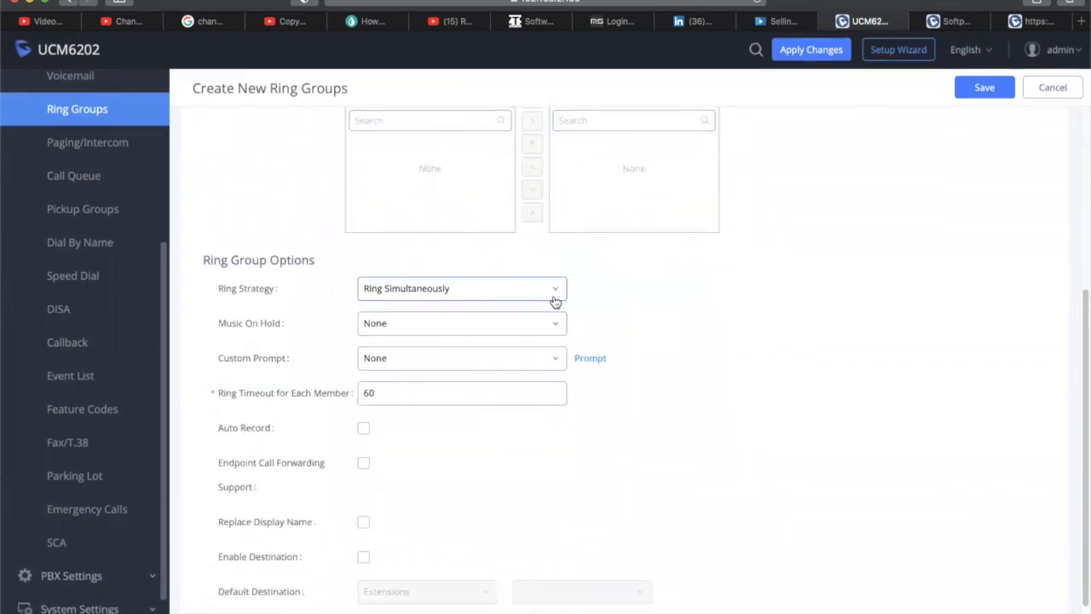
pyautogui.click(476, 295)
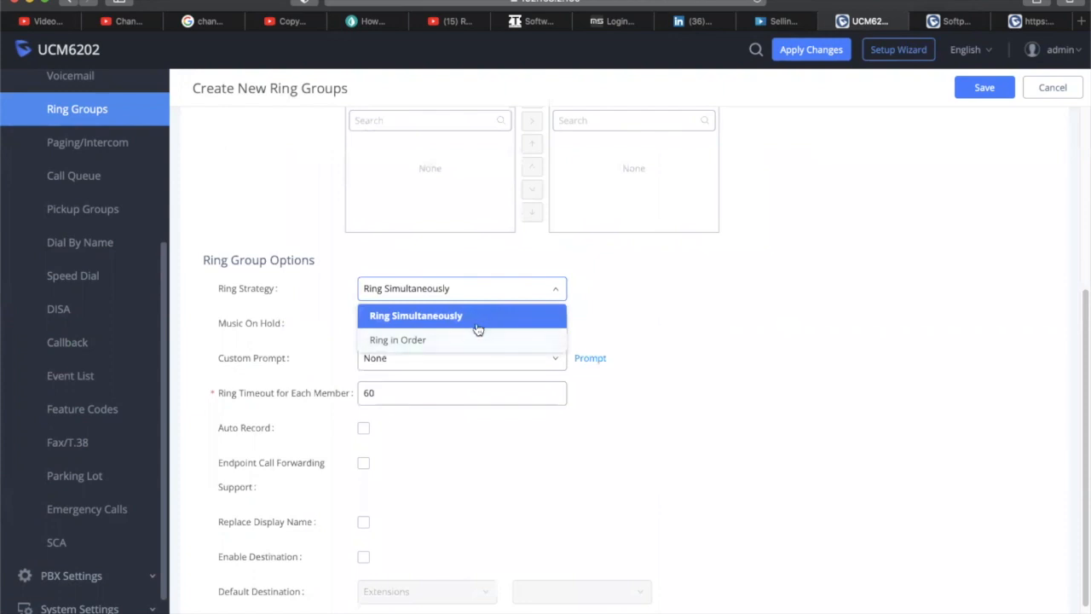
pyautogui.click(466, 342)
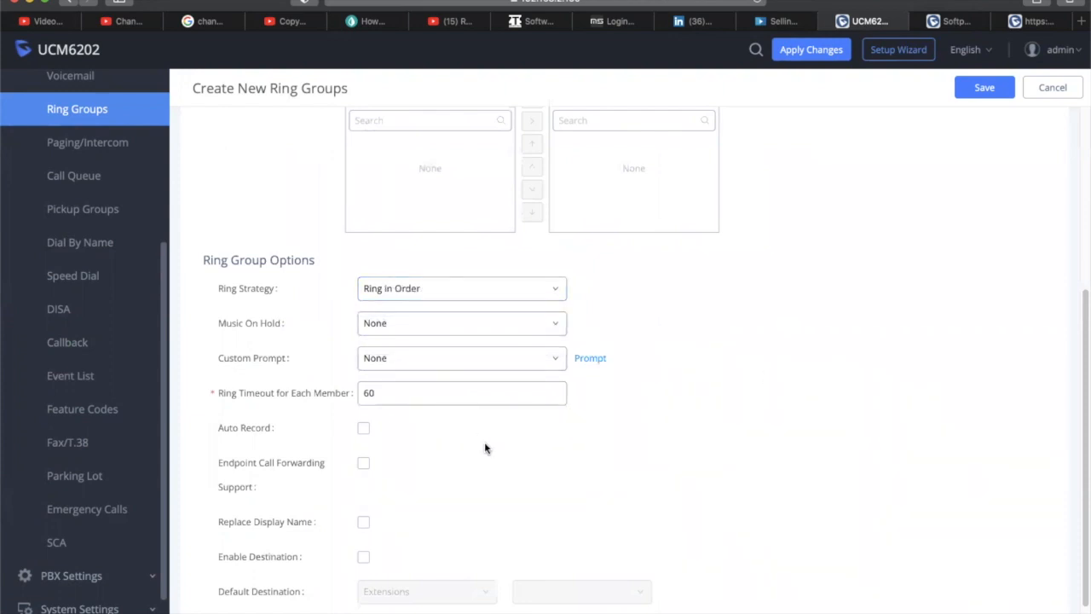
pyautogui.scroll(2, 486, 447)
pyautogui.scroll(-2, 488, 452)
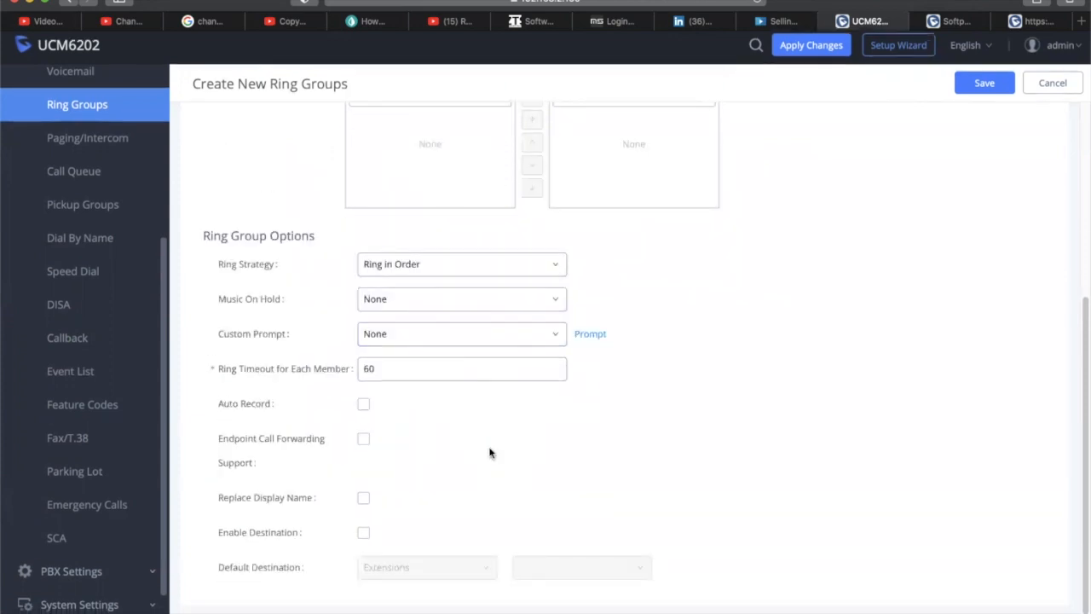
pyautogui.scroll(7, 472, 404)
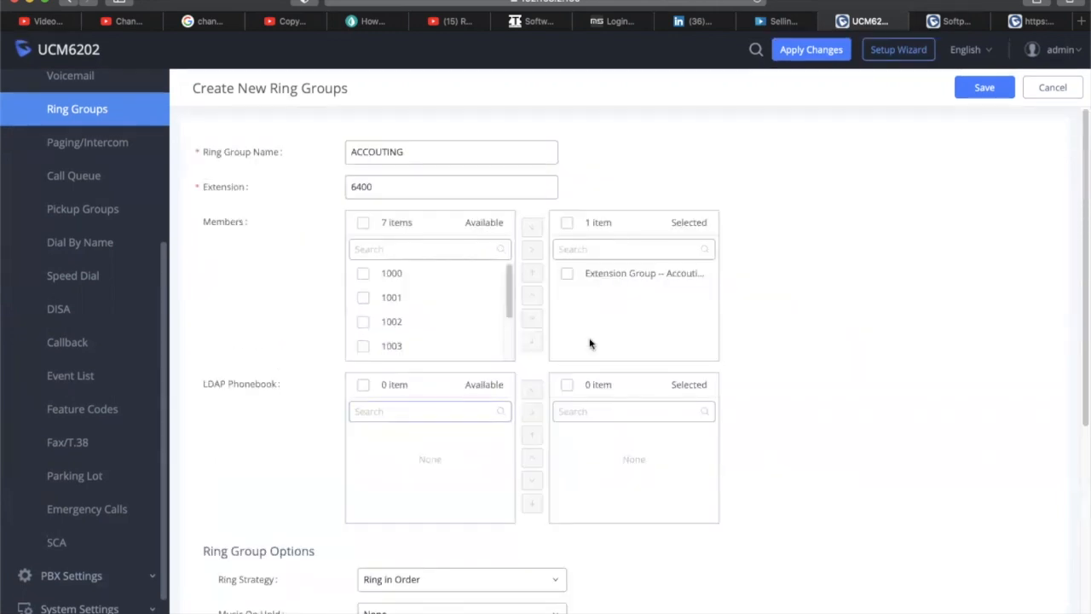
pyautogui.click(980, 89)
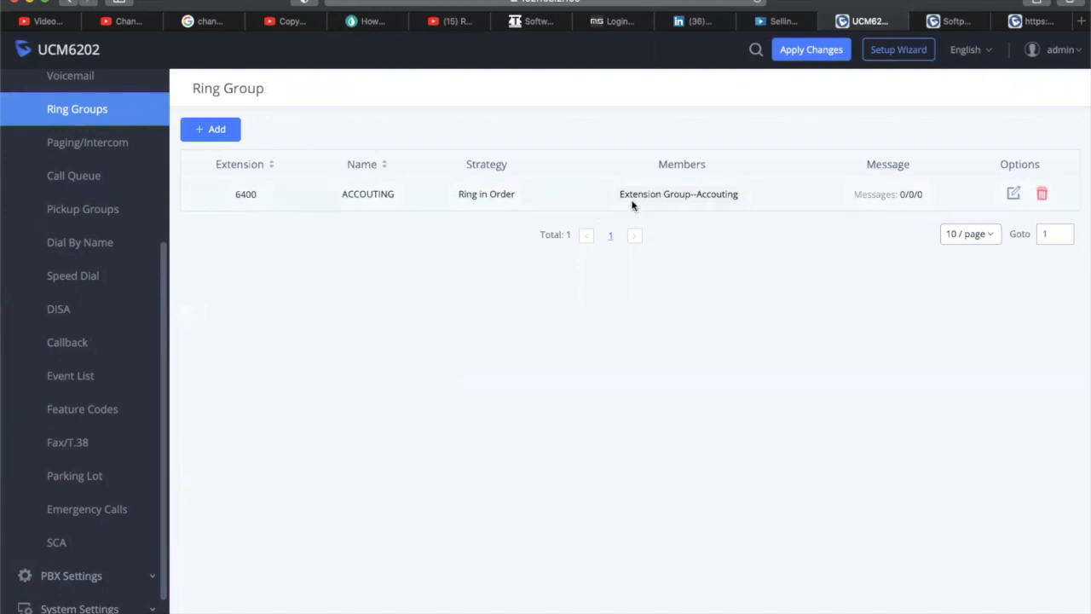
# Open the AA IVR's Key Pressing Events from the IVR list
pyautogui.scroll(-2, 146, 253)
pyautogui.scroll(4, 145, 253)
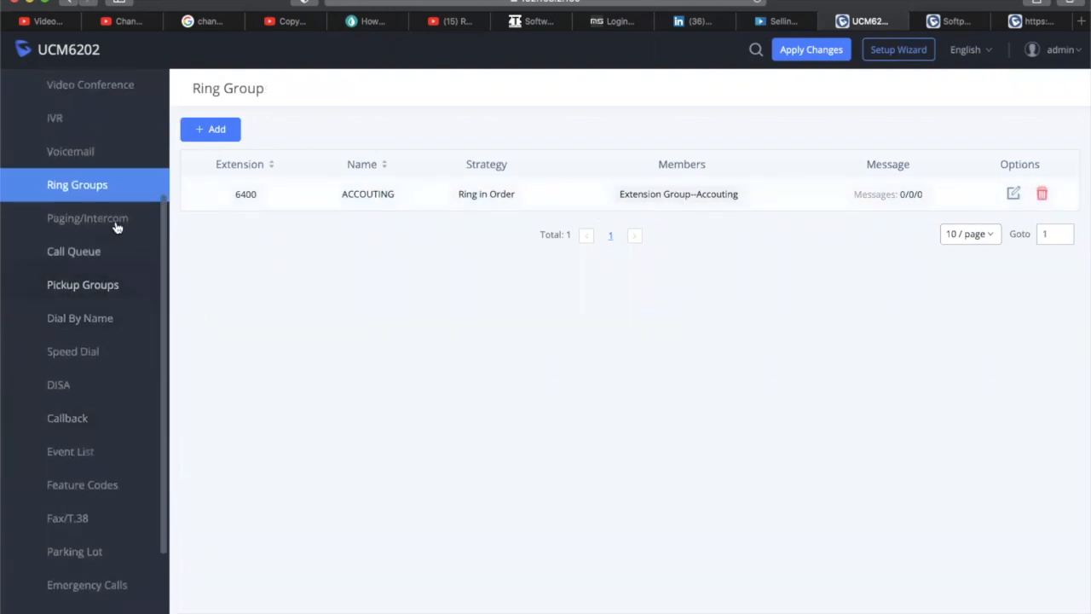
pyautogui.click(70, 124)
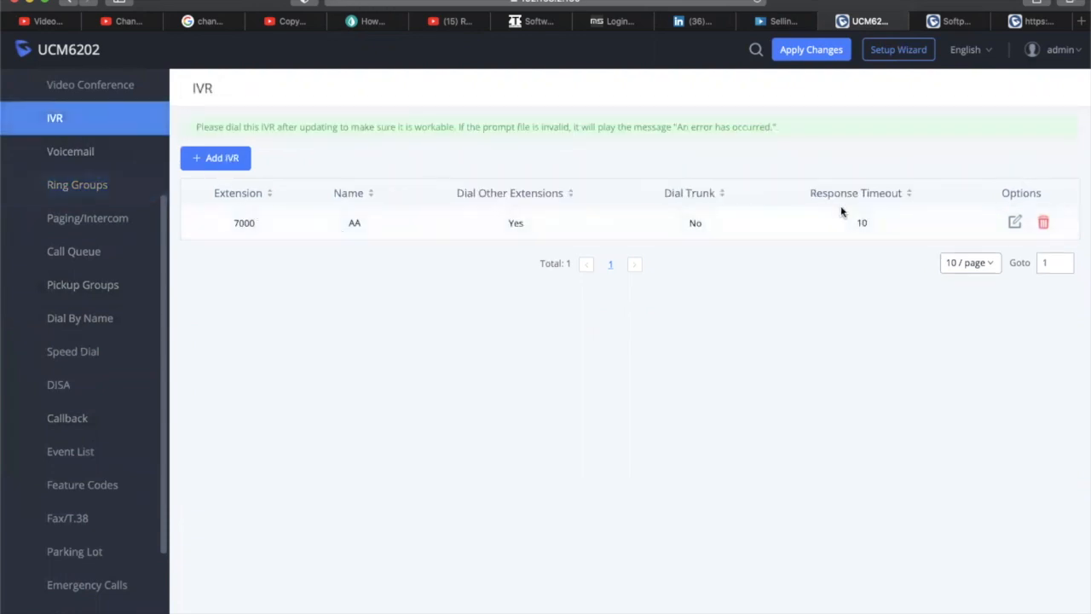
pyautogui.click(1013, 222)
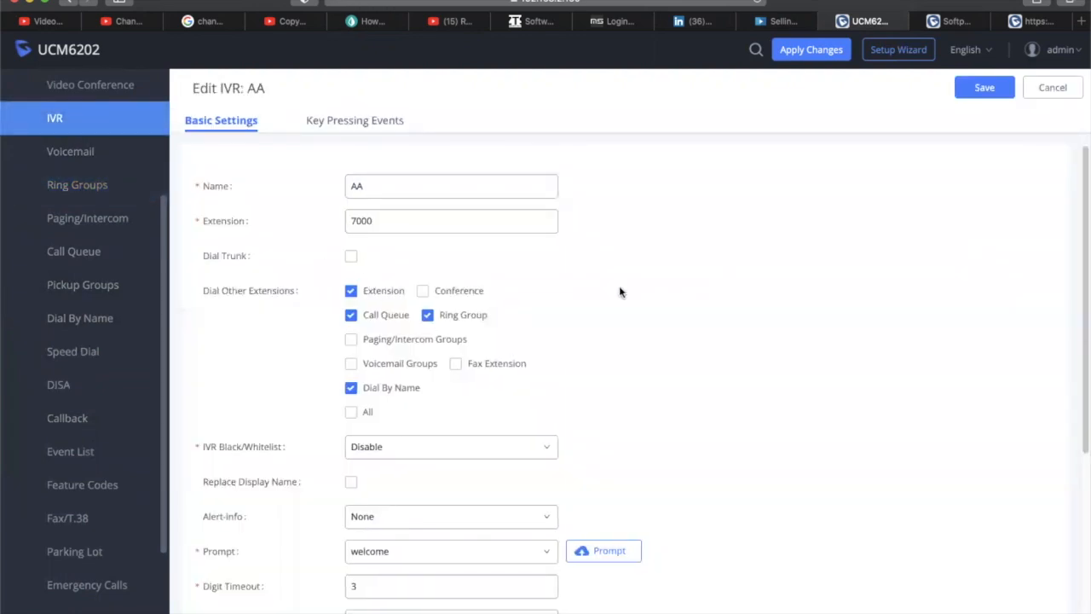
pyautogui.click(358, 125)
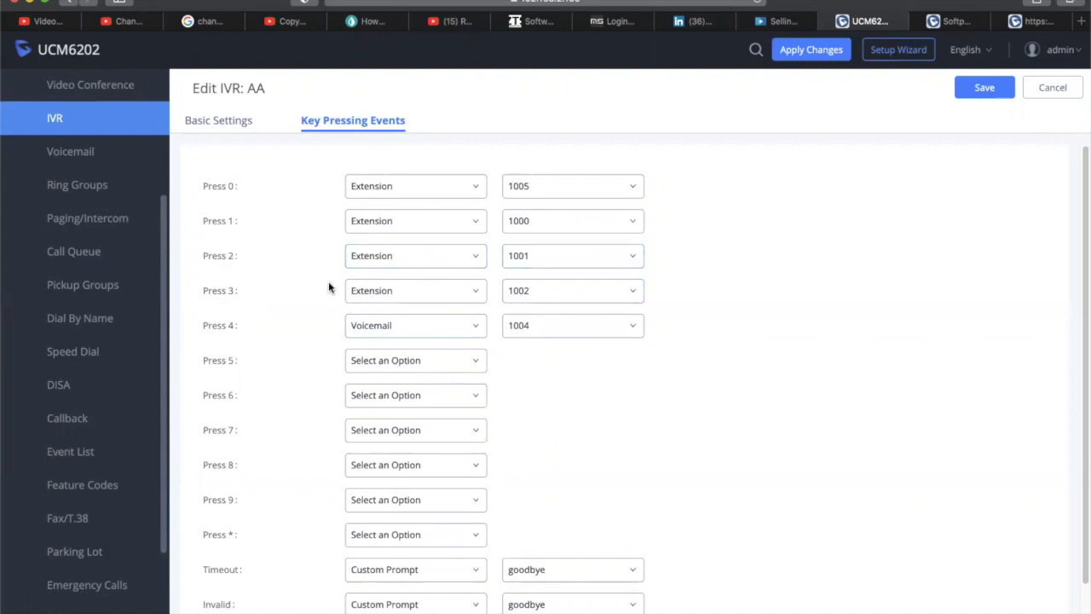
# Set Press 5 to Ring Group ACCOUTING and save the IVR
pyautogui.click(405, 362)
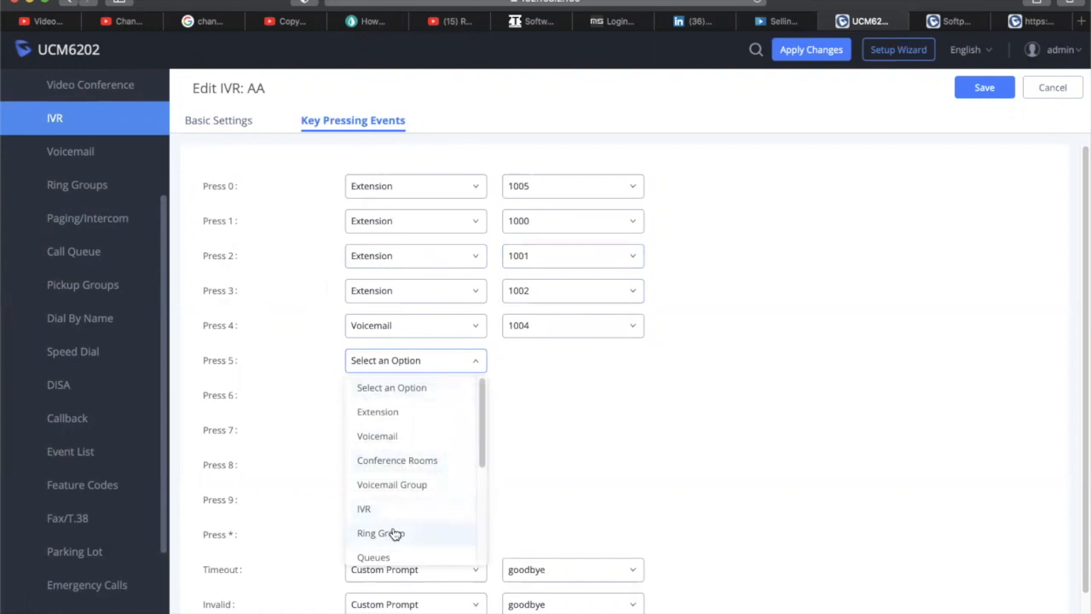
pyautogui.click(392, 531)
pyautogui.click(590, 361)
pyautogui.click(590, 361)
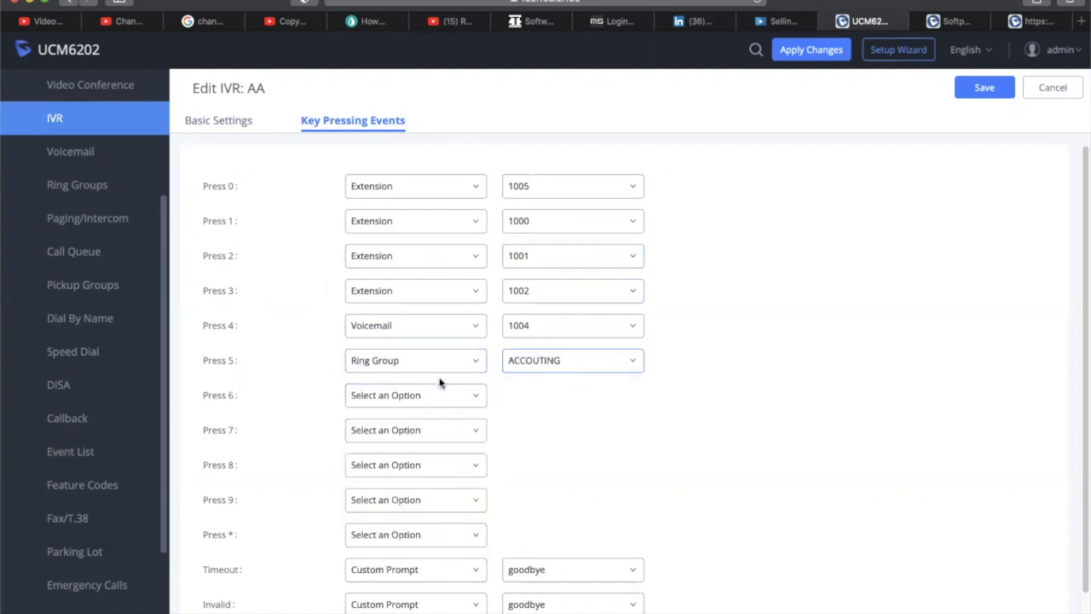
pyautogui.click(971, 90)
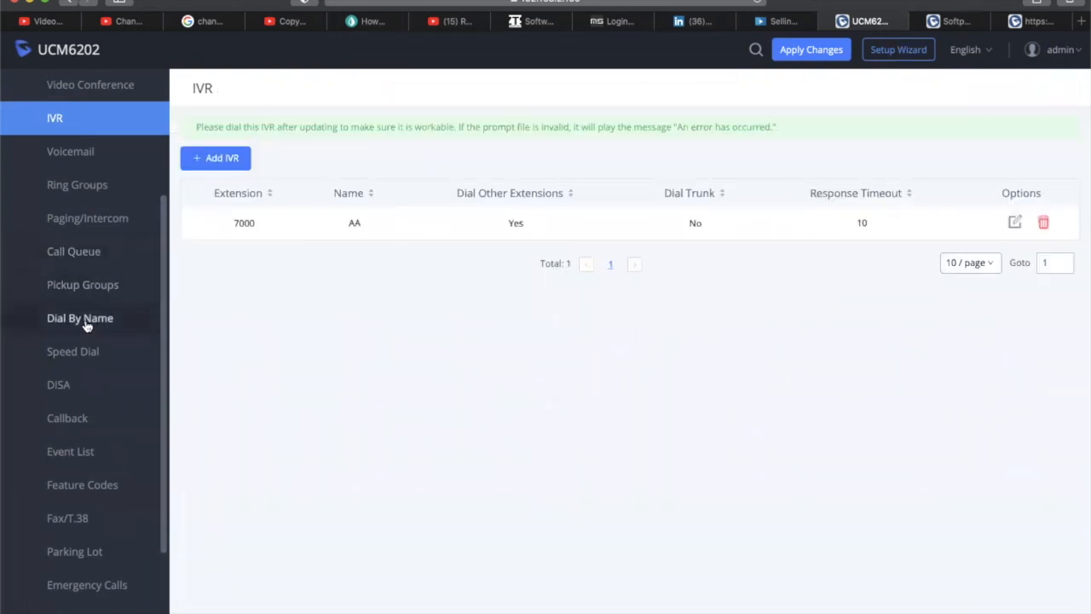
# Browse the sidebar pages and settle on the Paging/Intercom groups page
pyautogui.click(79, 294)
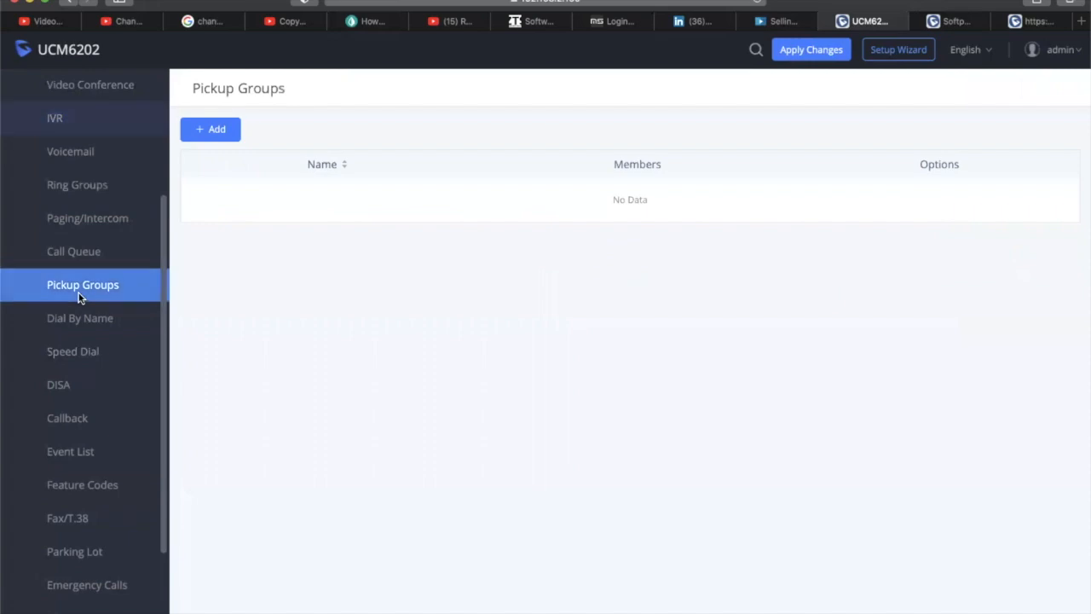
pyautogui.click(81, 253)
pyautogui.click(85, 219)
pyautogui.click(89, 194)
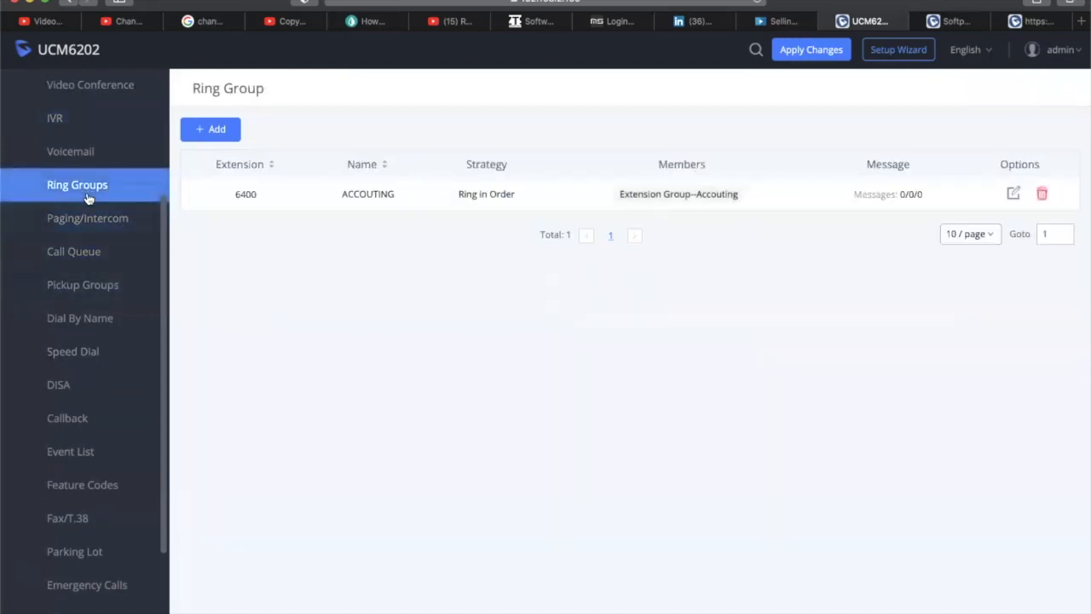
pyautogui.click(97, 216)
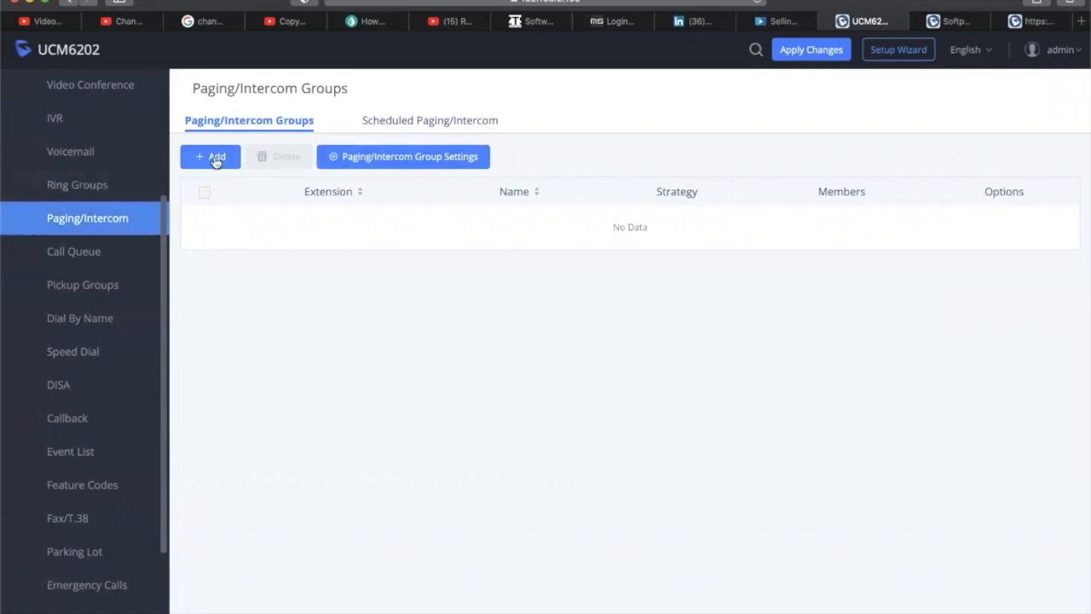
# Open and cancel the paging group settings, then start a new group
pyautogui.click(373, 160)
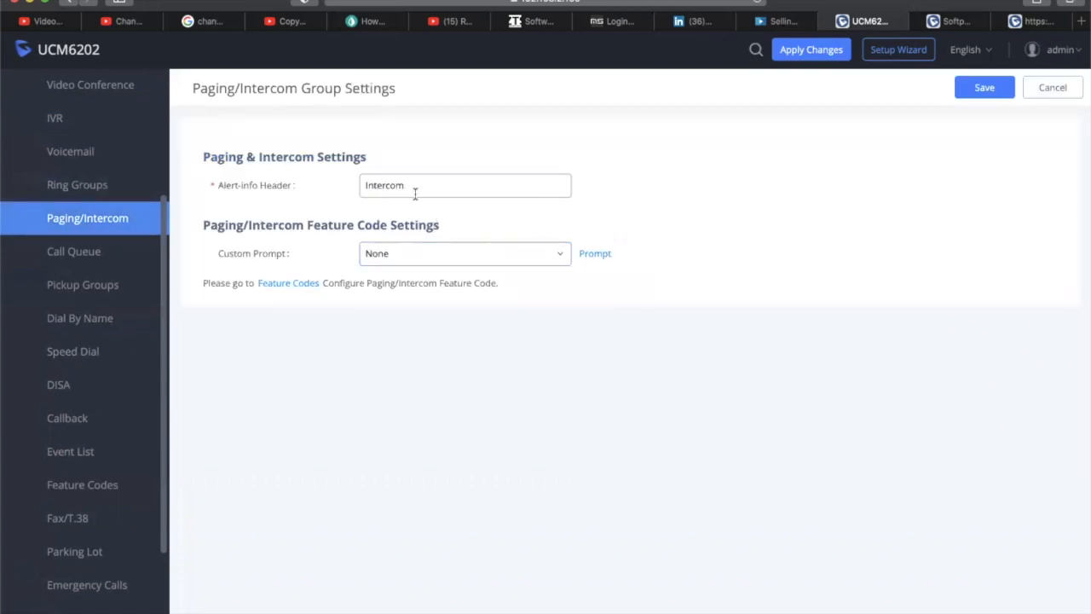
pyautogui.click(1057, 88)
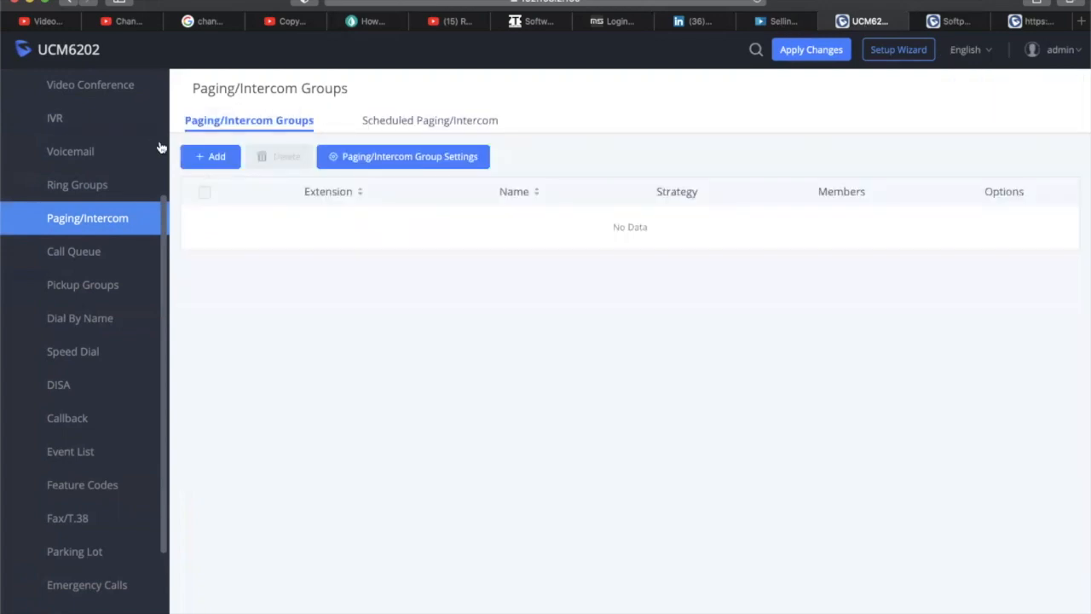
pyautogui.click(205, 159)
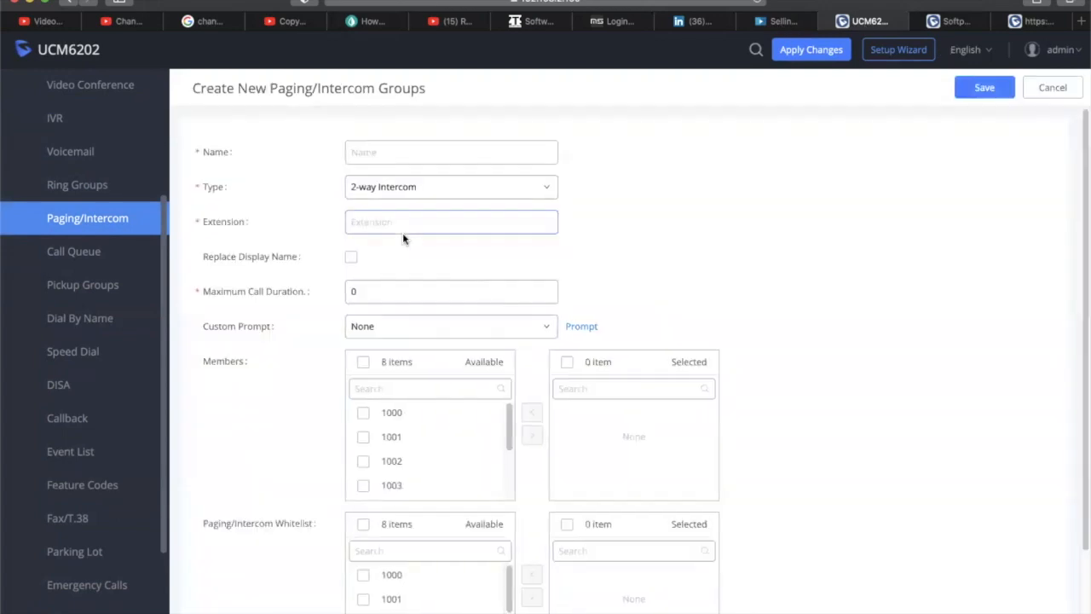
# Keep the group type at 2-way Intercom and name the group Intercom
pyautogui.click(517, 187)
pyautogui.click(518, 189)
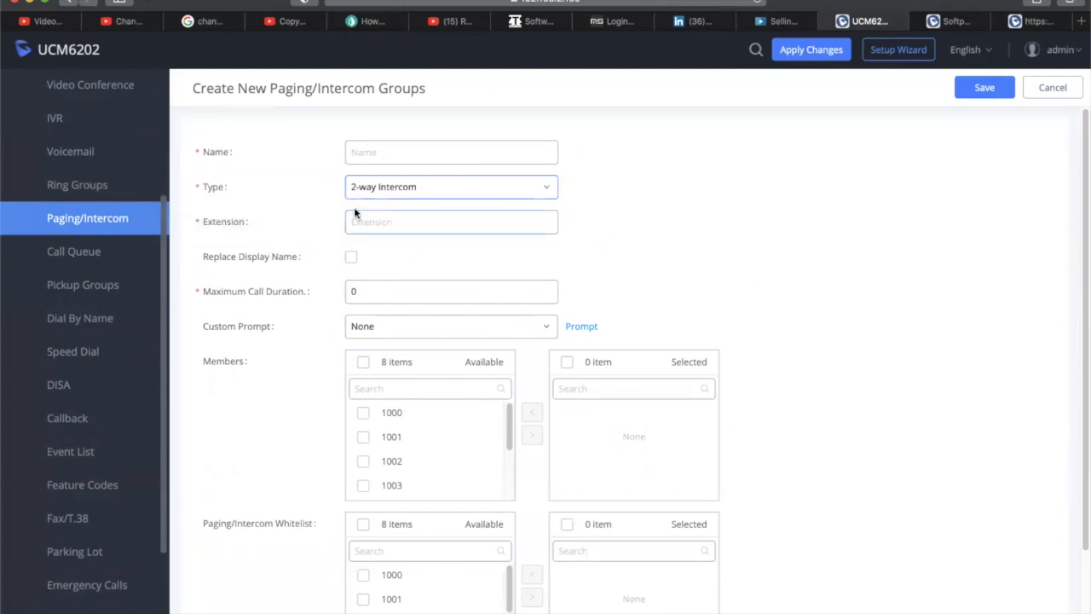
pyautogui.click(424, 145)
pyautogui.write('INTER')
pyautogui.press('BackSpace')
pyautogui.press('BackSpace')
pyautogui.press('BackSpace')
pyautogui.press('BackSpace')
pyautogui.press('BackSpace')
pyautogui.write('INTERCOM GRO')
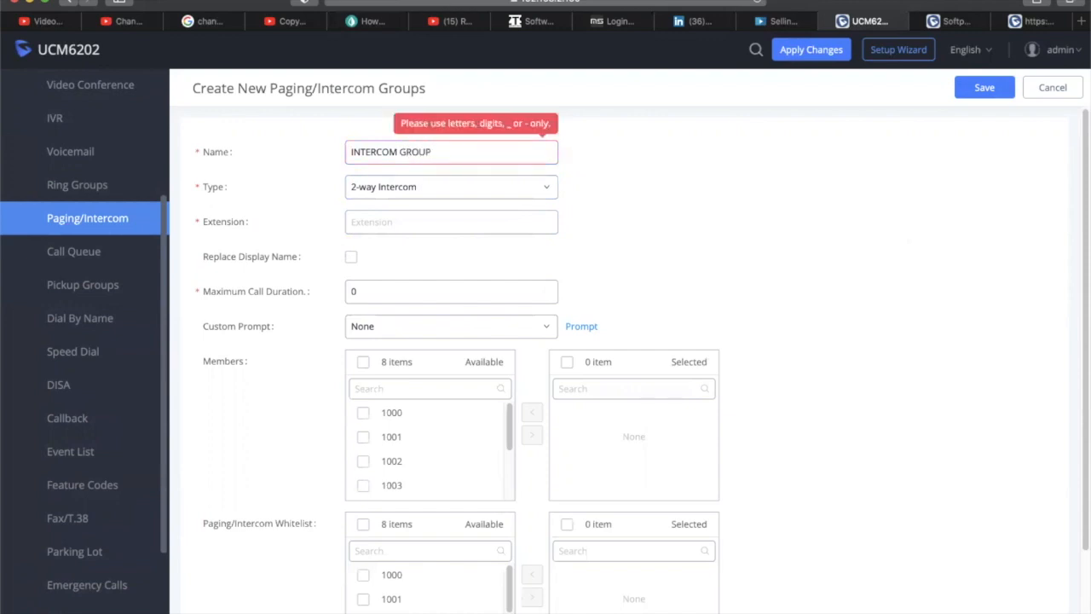
pyautogui.write('UP')
pyautogui.moveTo(480, 151); pyautogui.dragTo(259, 151)
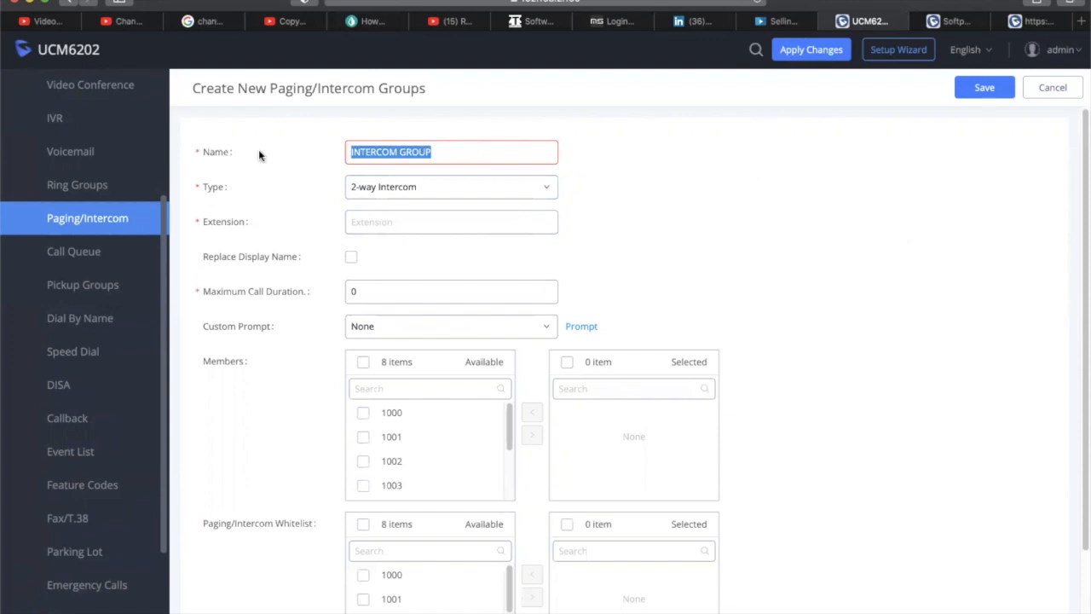
pyautogui.write('Intercom')
pyautogui.press('Tab')
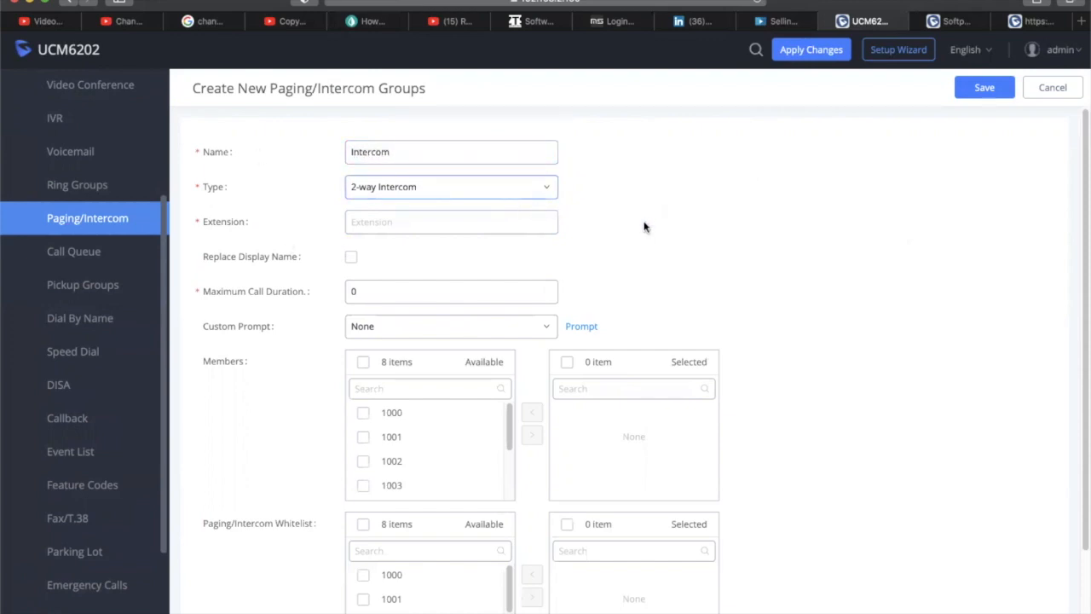
# Enter extension 9000 and review the call duration and custom prompt options
pyautogui.click(530, 223)
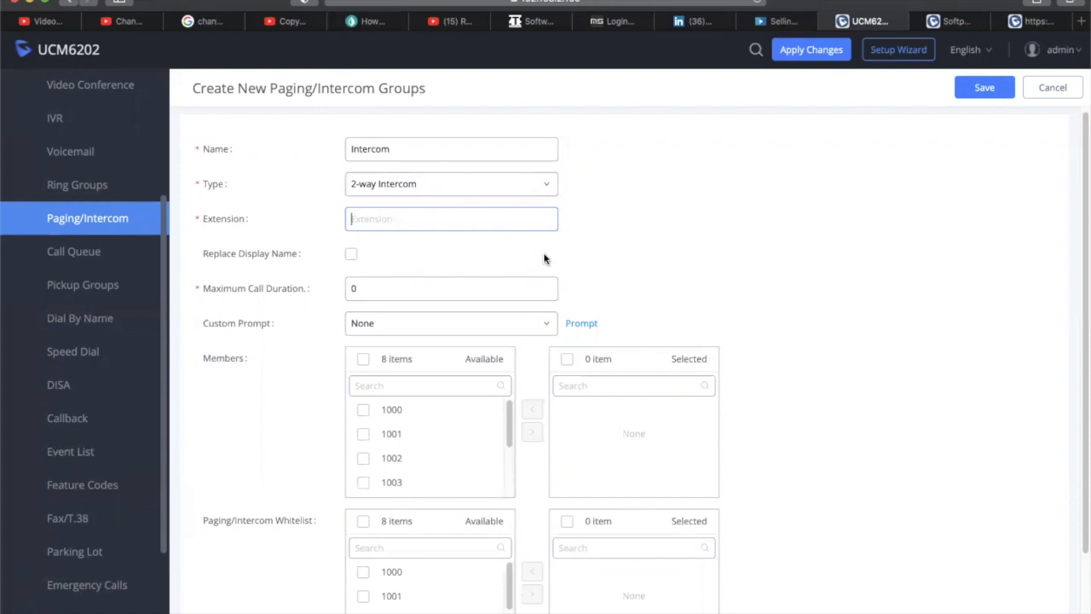
pyautogui.write('9000')
pyautogui.doubleClick(356, 292)
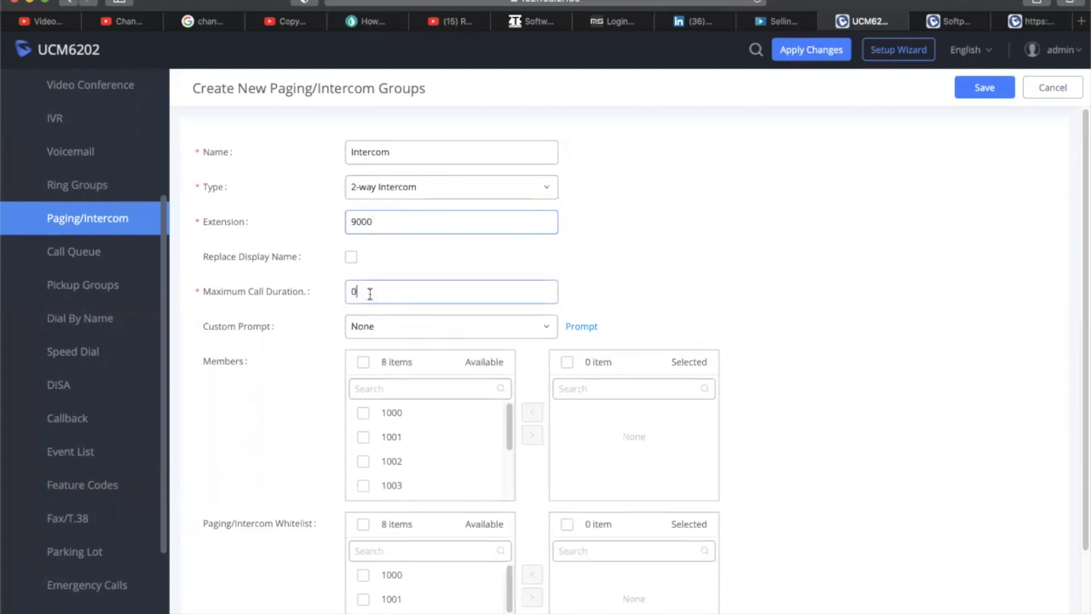
pyautogui.moveTo(254, 291)
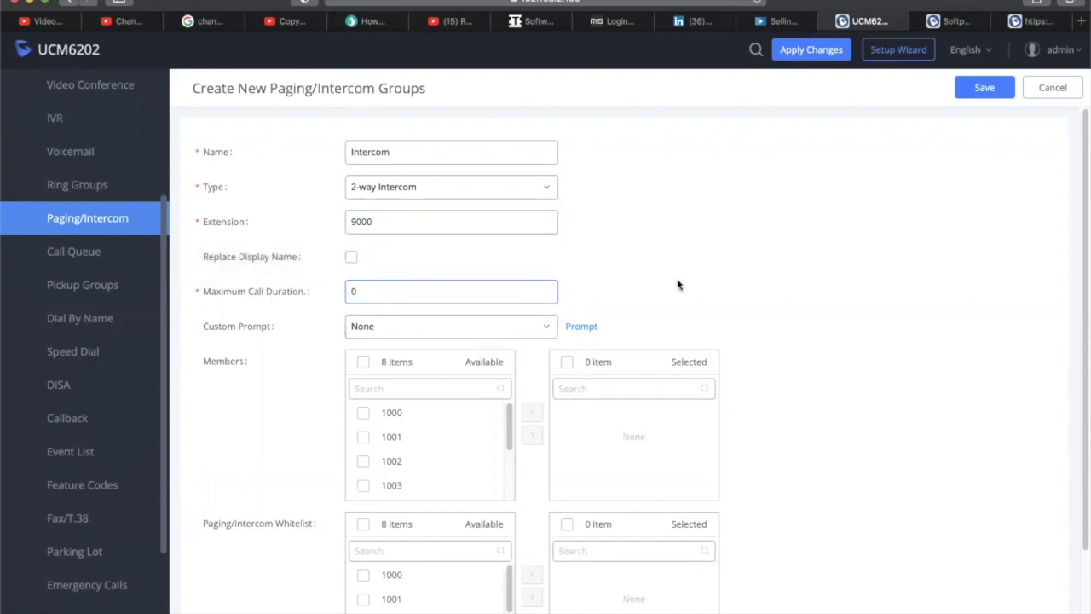
pyautogui.click(540, 327)
pyautogui.click(540, 330)
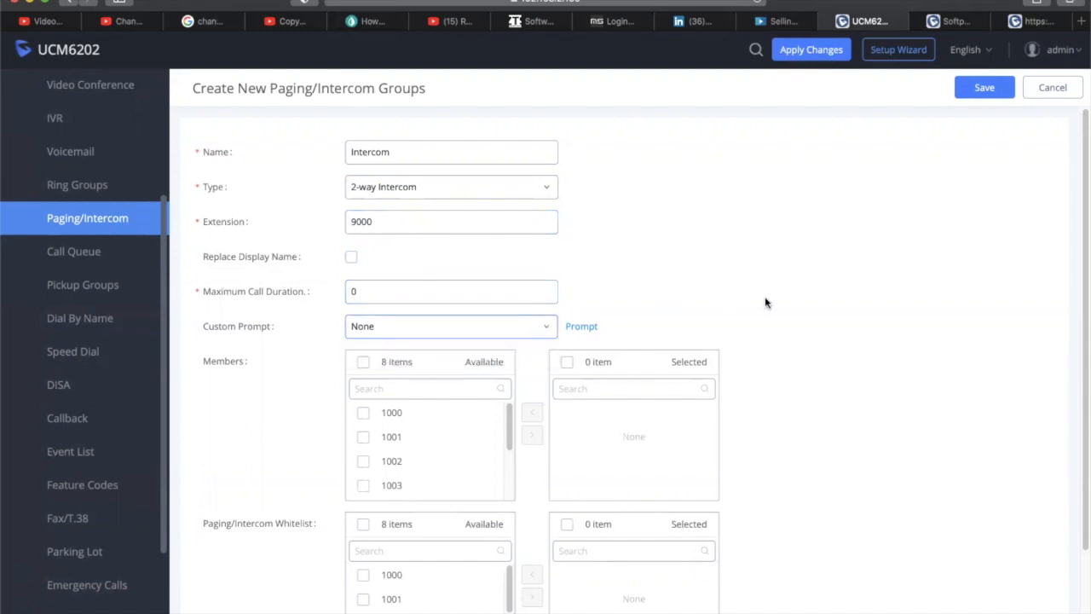
# Add all eight available extensions as members and save the Intercom group
pyautogui.click(363, 362)
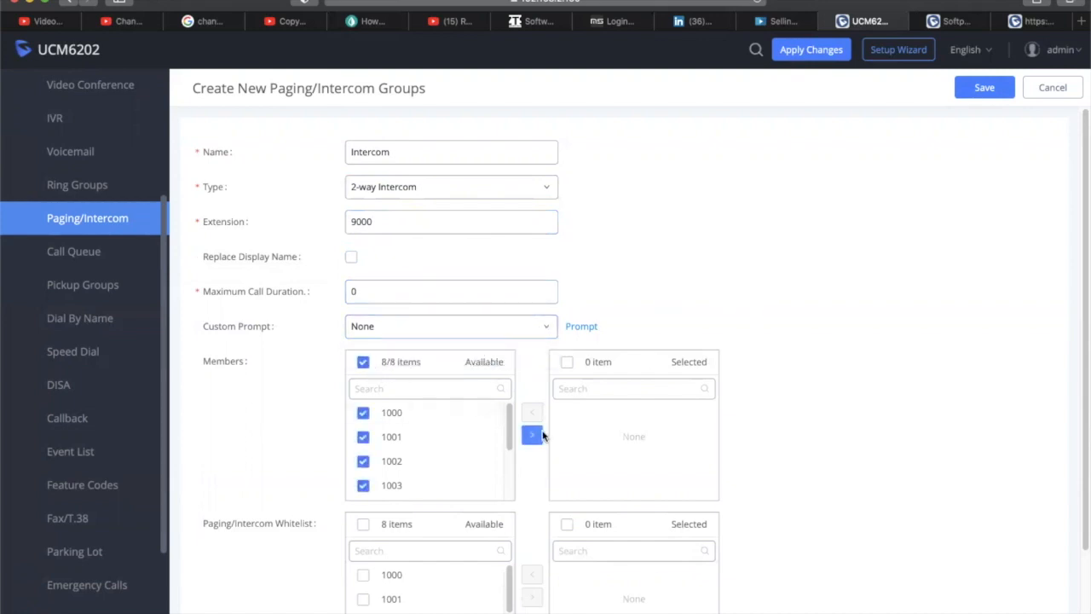
pyautogui.click(532, 434)
pyautogui.scroll(-2, 850, 417)
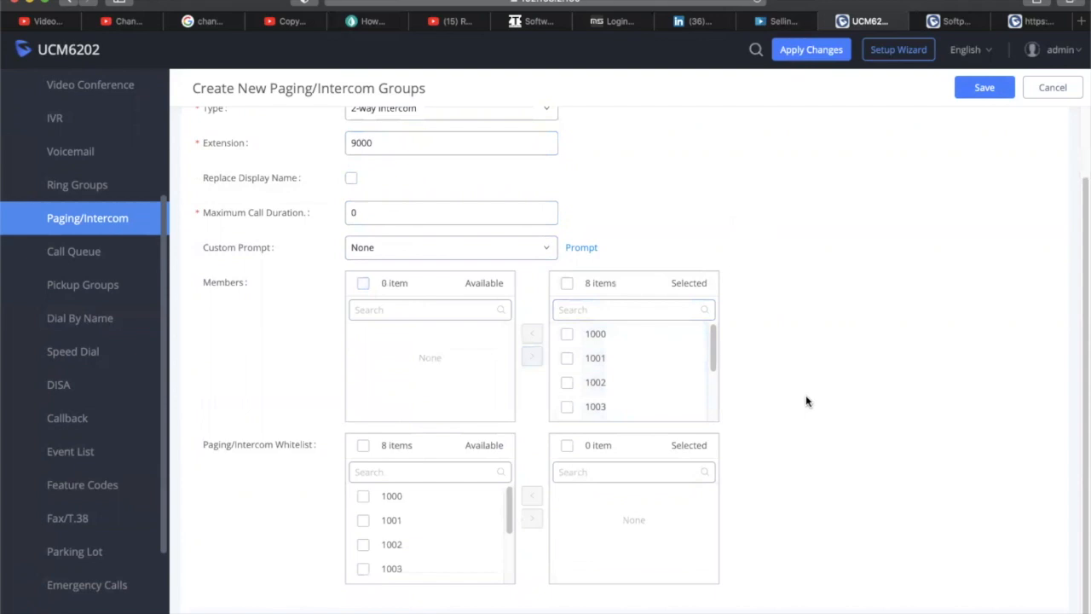
pyautogui.moveTo(714, 360); pyautogui.dragTo(724, 412)
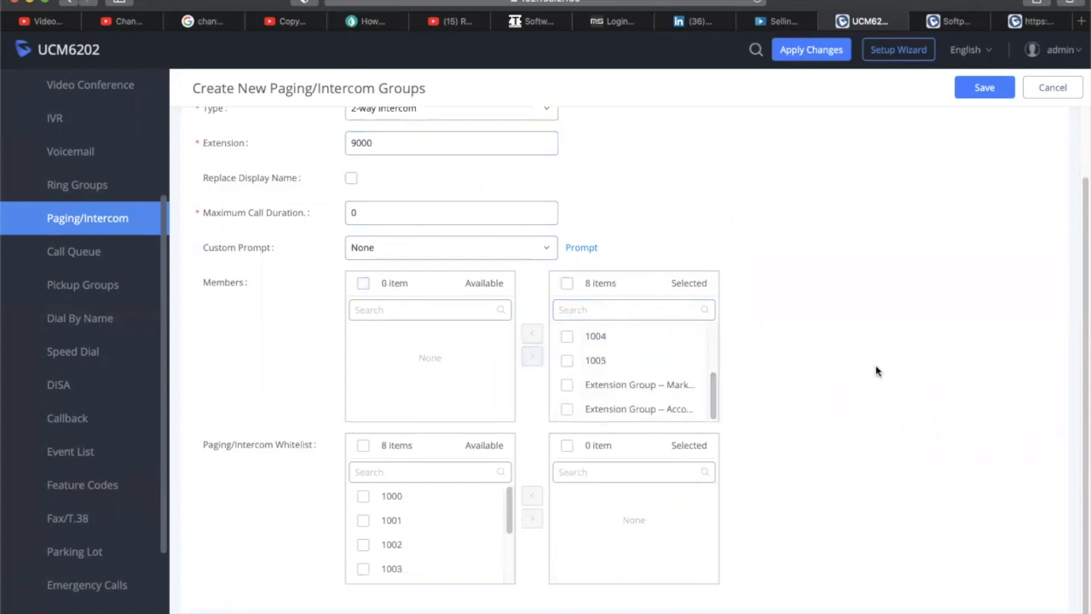
pyautogui.scroll(-1, 876, 371)
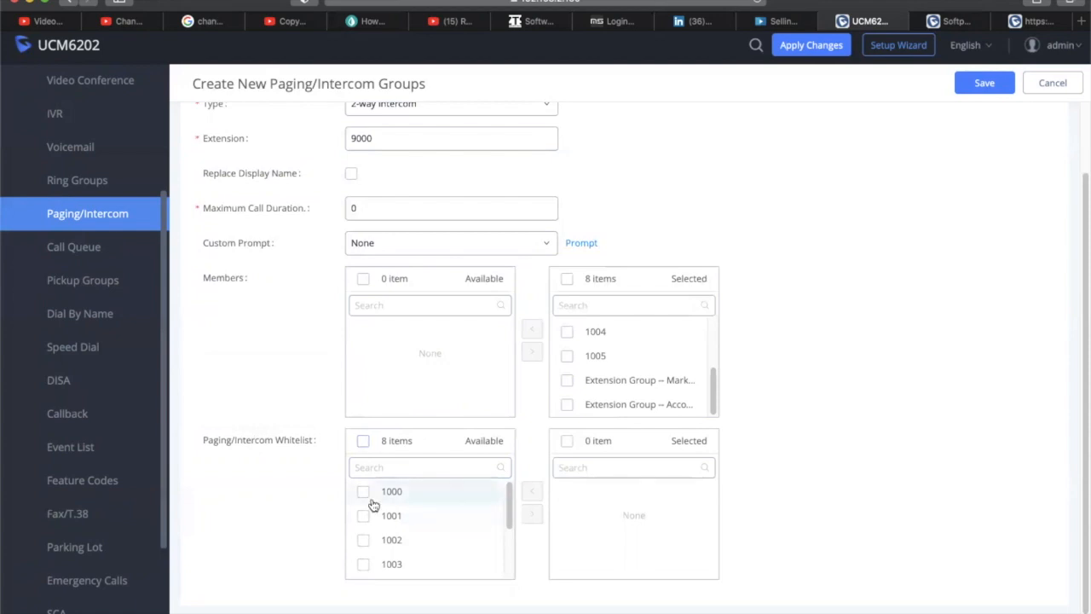
pyautogui.scroll(1, 445, 530)
pyautogui.scroll(-3, 445, 530)
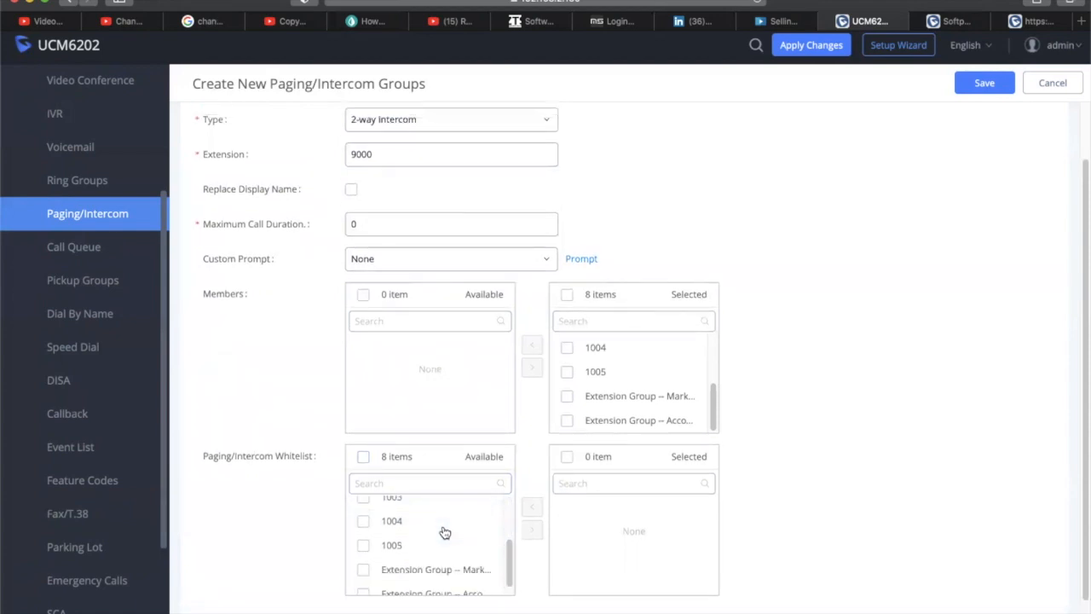
pyautogui.scroll(-1, 859, 300)
pyautogui.click(981, 91)
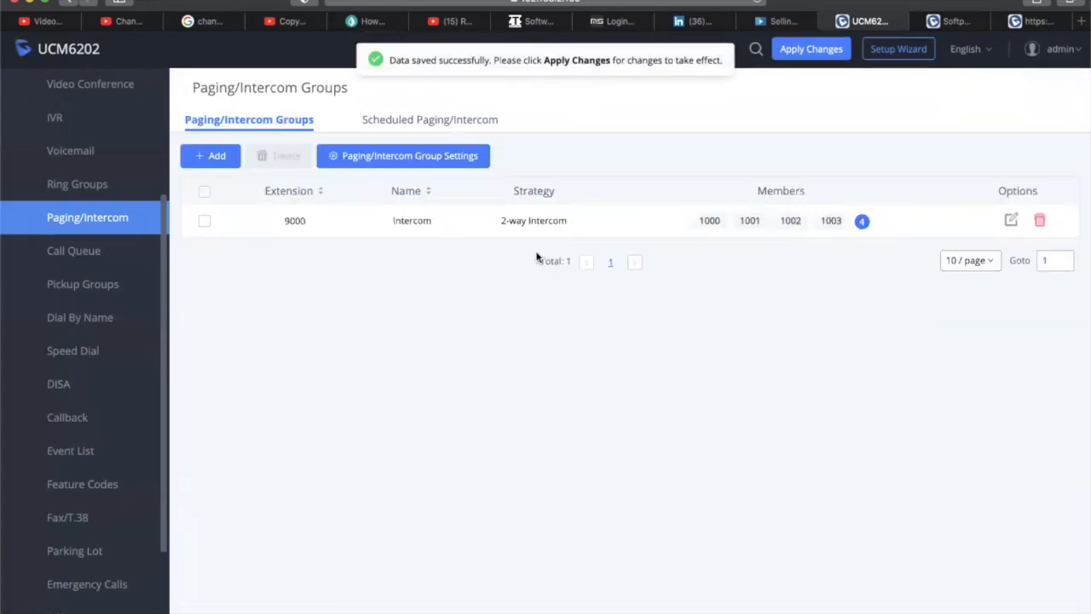
# Start a new scheduled page from Scheduled Paging/Intercom and inspect the caller list
pyautogui.click(441, 122)
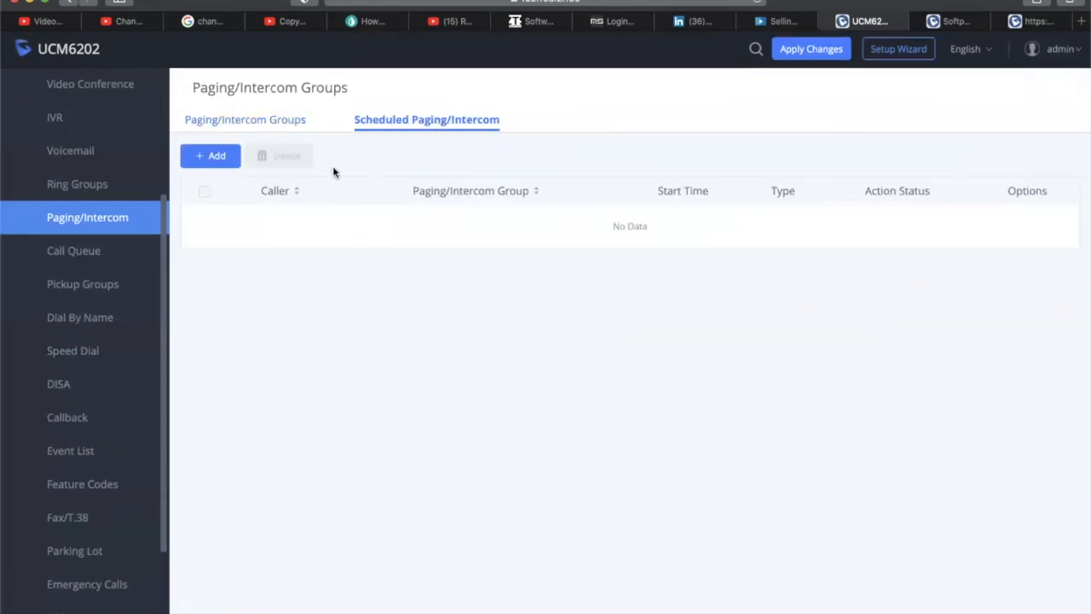
pyautogui.click(201, 155)
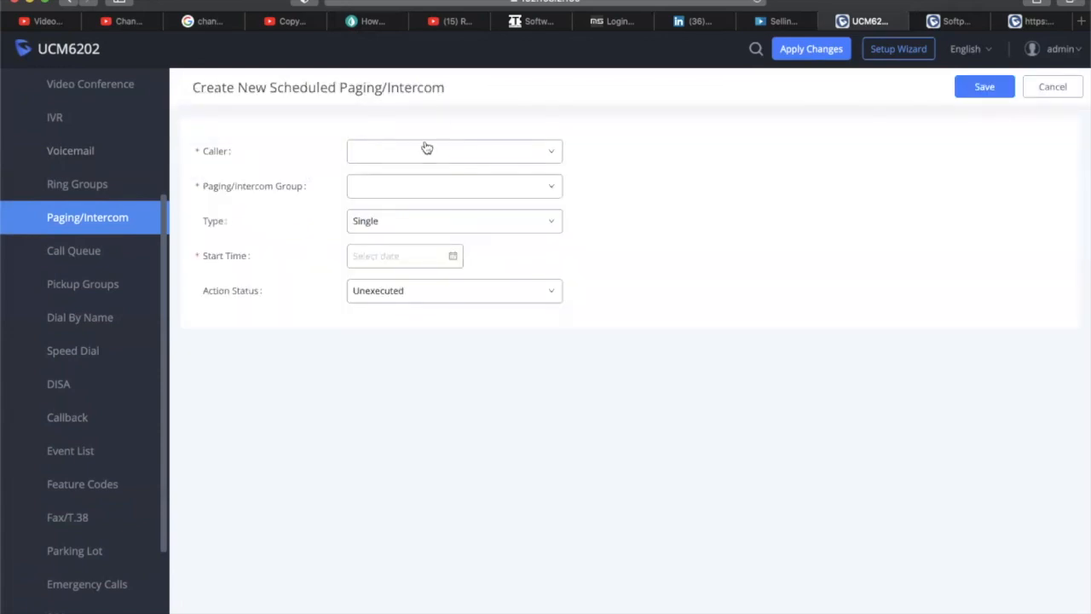
pyautogui.click(449, 153)
pyautogui.click(449, 157)
# Leave action status and Single schedule type unchanged, cancel the draft, and go to Call Queue
pyautogui.click(425, 297)
pyautogui.click(423, 295)
pyautogui.click(362, 223)
pyautogui.click(363, 223)
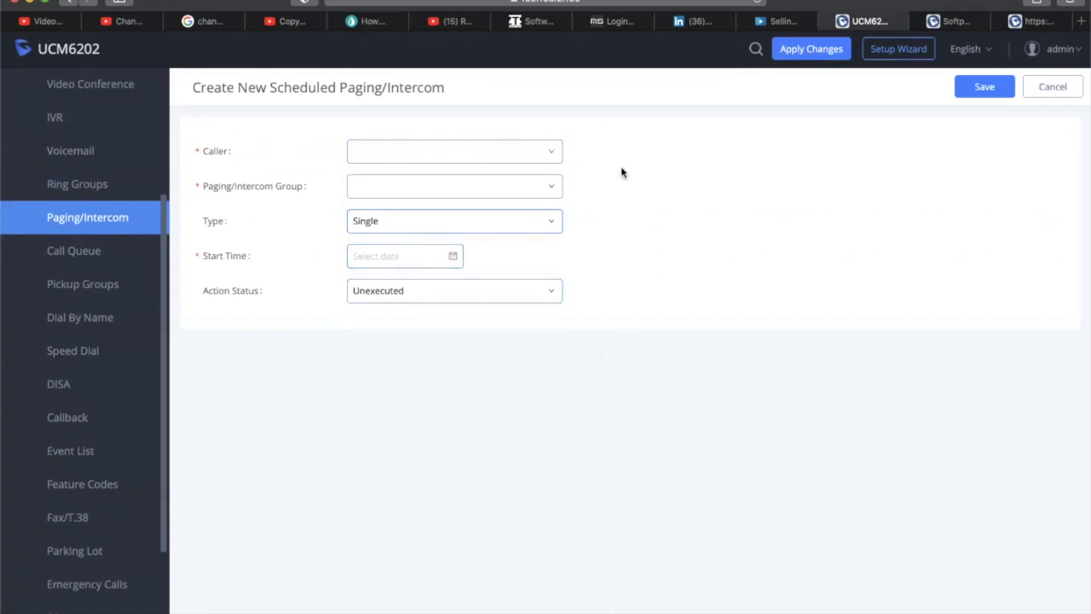
pyautogui.scroll(-1, 568, 178)
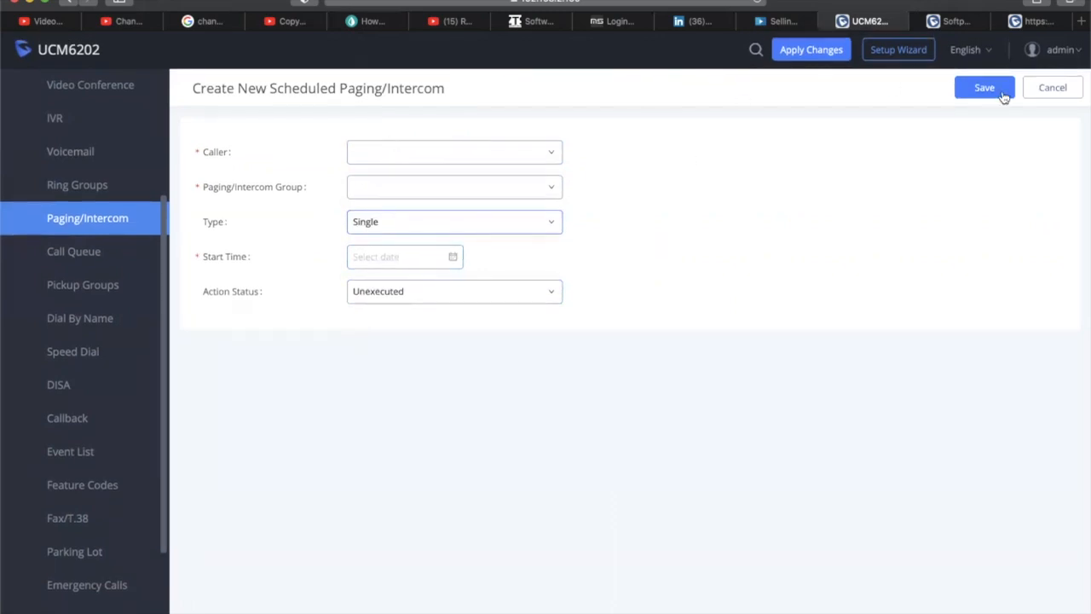
pyautogui.click(1050, 85)
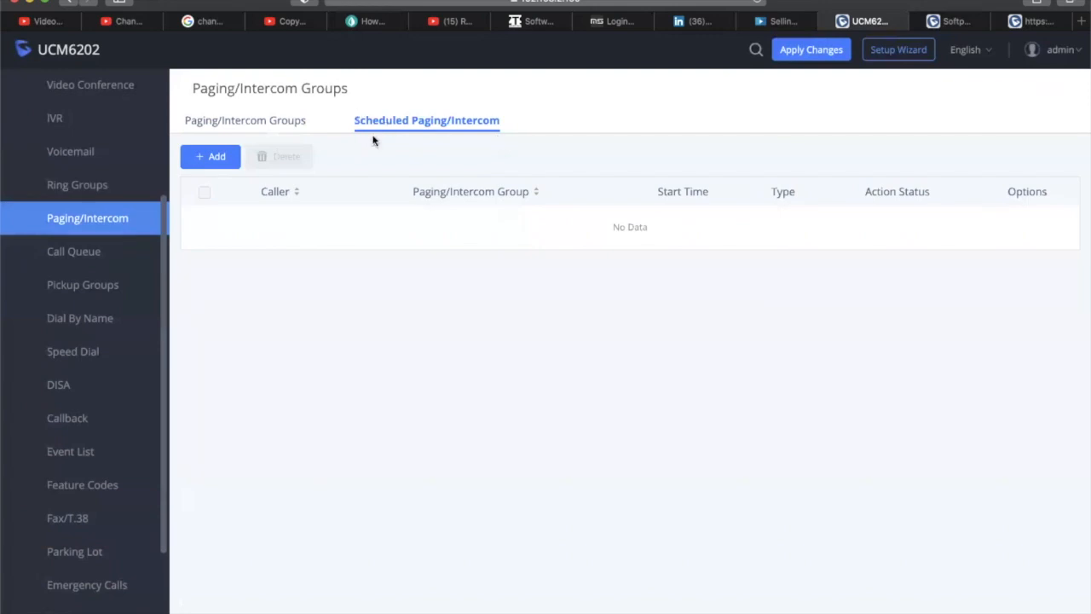
pyautogui.click(271, 129)
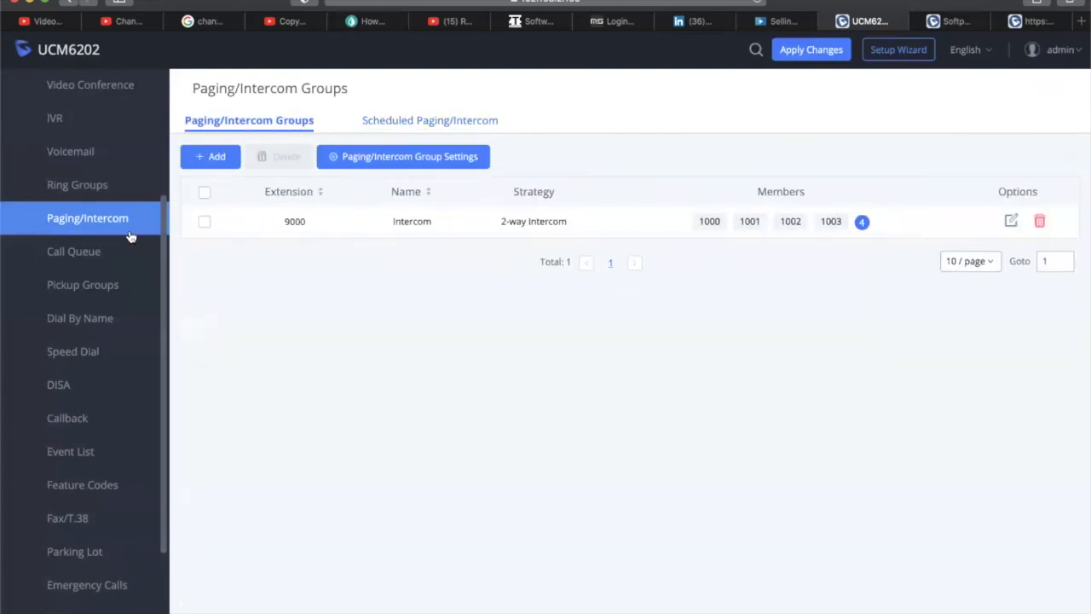
pyautogui.click(90, 251)
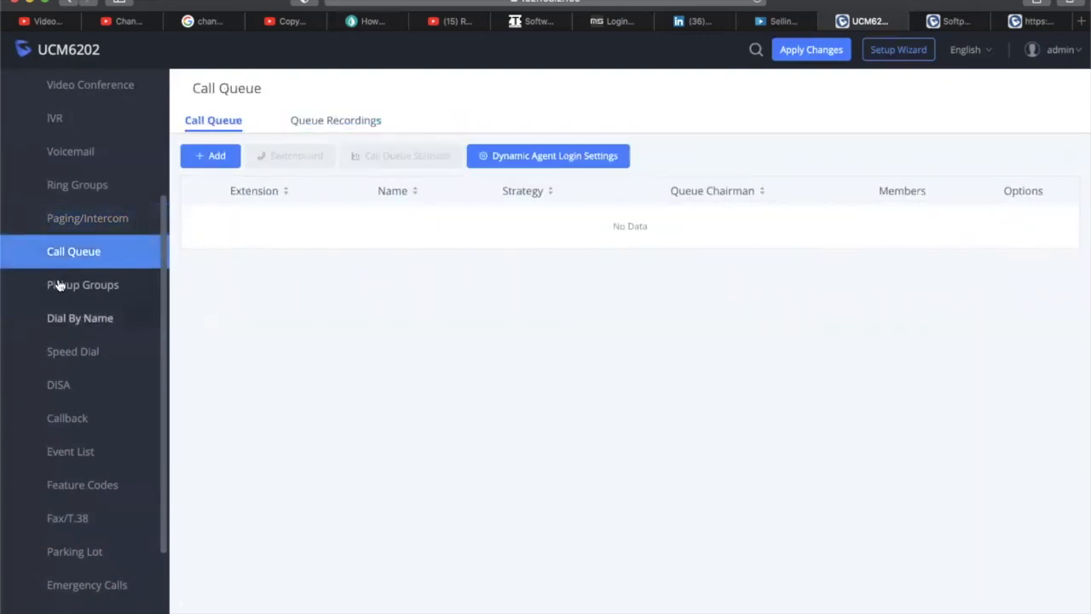
# Start a new call queue at extension 6500 and expand its Strategy list, currently Ring All
pyautogui.click(232, 155)
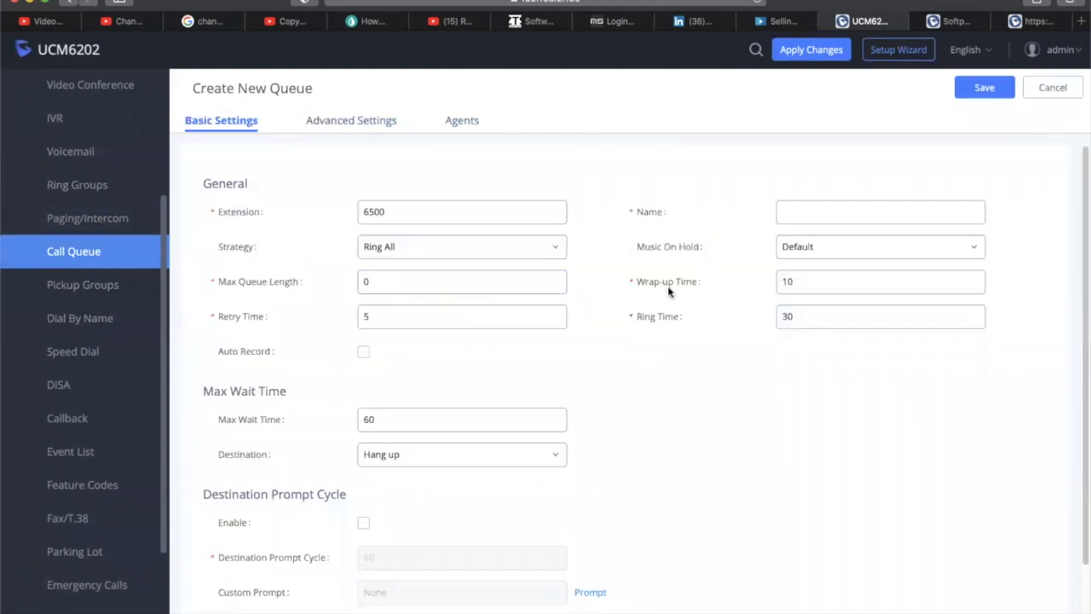
pyautogui.scroll(-2, 662, 298)
pyautogui.scroll(2, 661, 298)
pyautogui.scroll(-2, 659, 297)
pyautogui.scroll(2, 660, 297)
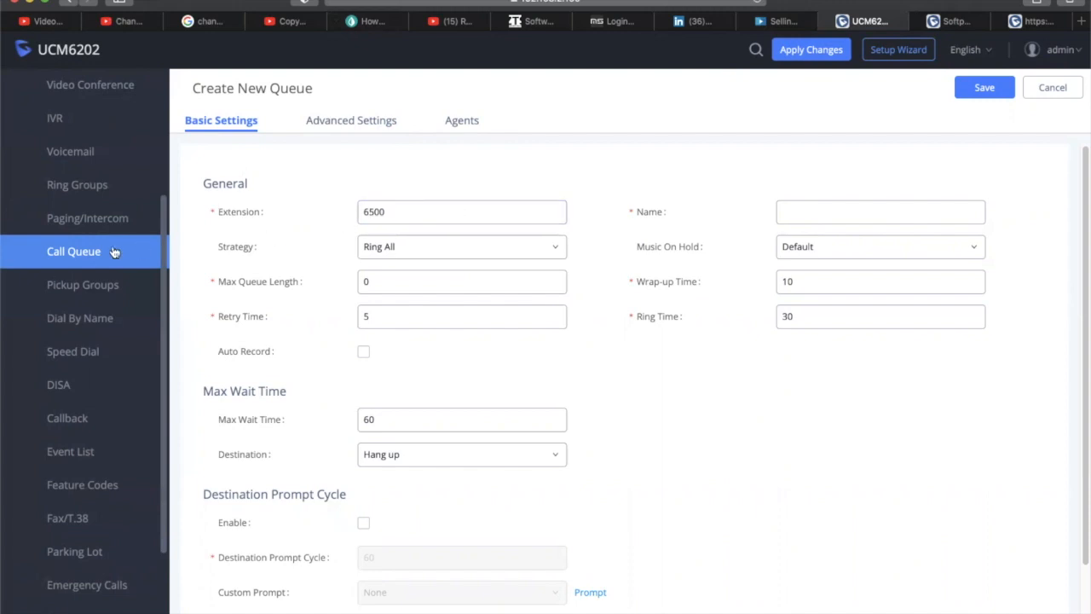
pyautogui.click(435, 247)
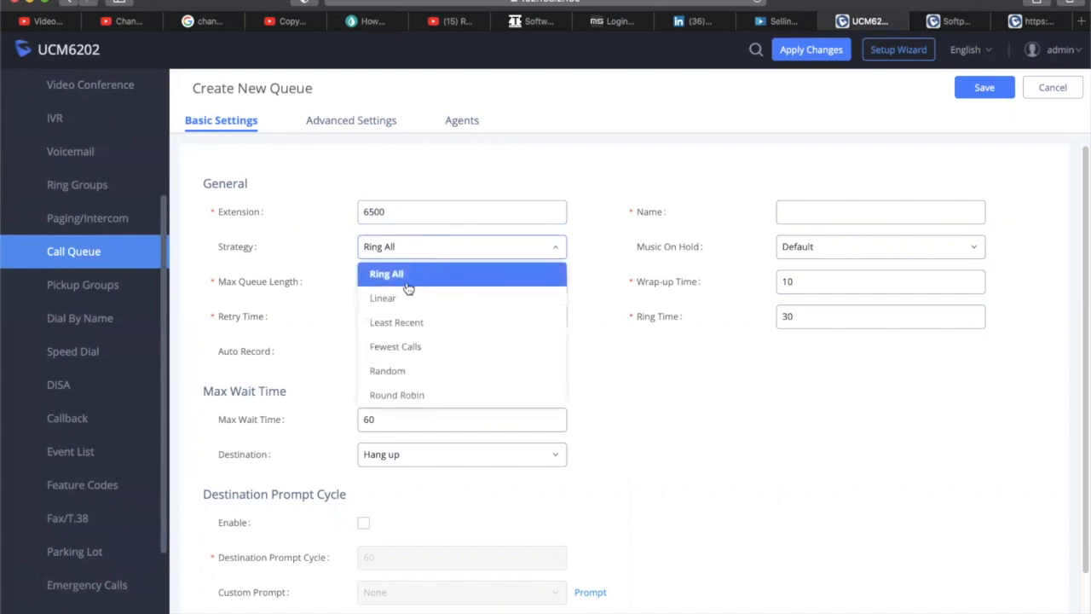
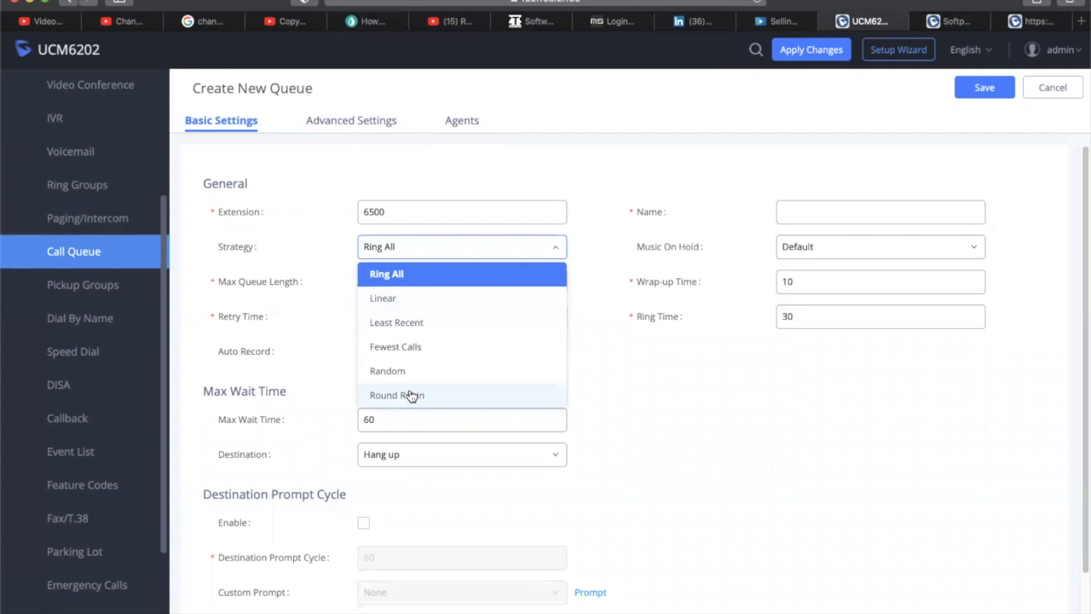
# Keep Ring All strategy, name queue 6500 CallCenter, and pick Default Ringback Tone hold music
pyautogui.click(688, 380)
pyautogui.click(846, 214)
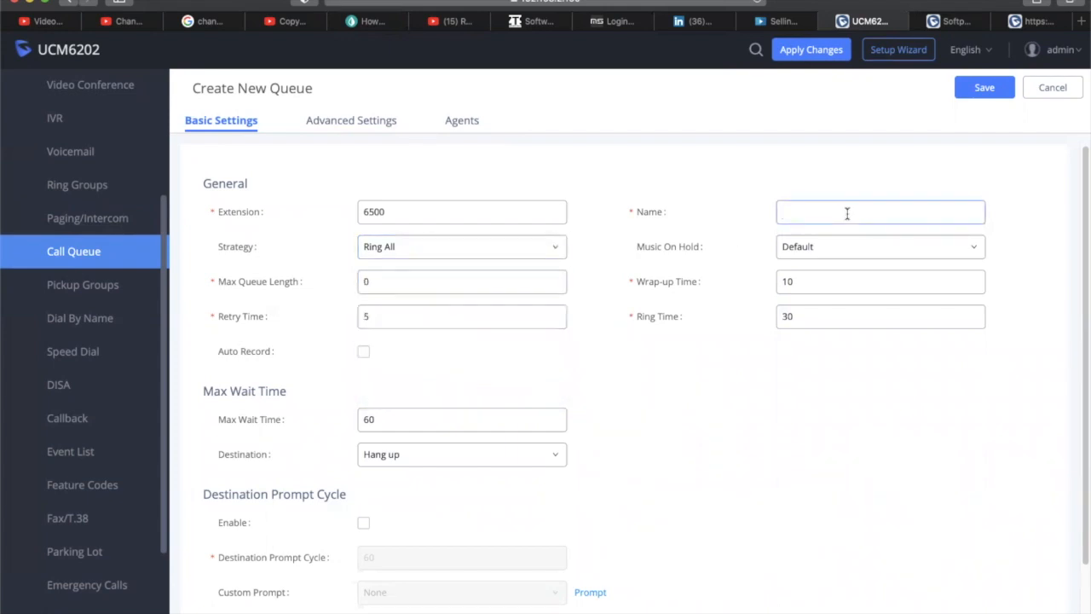
pyautogui.write('CallCenter')
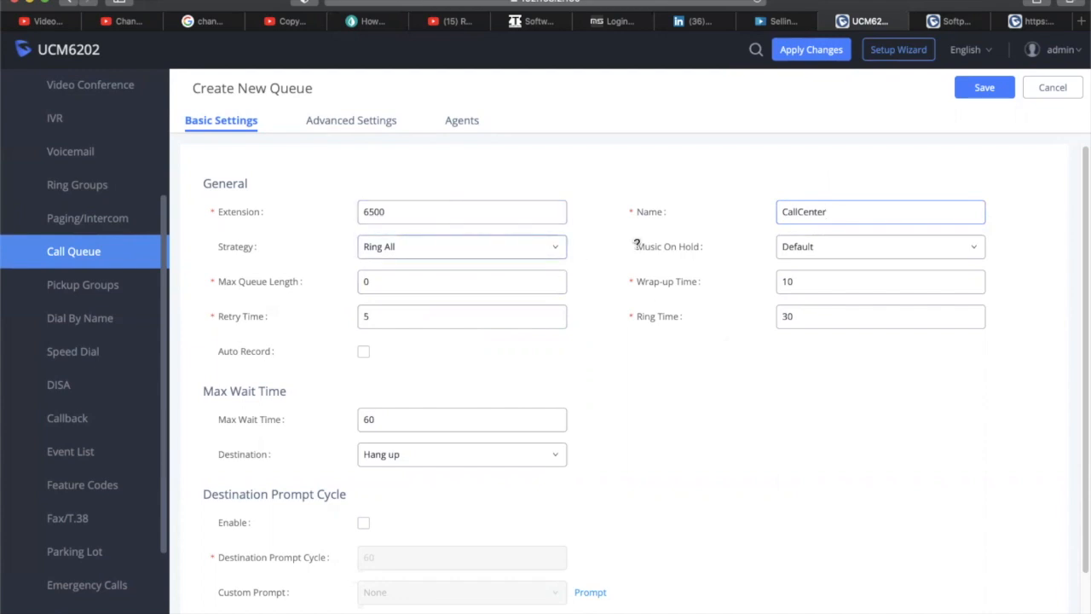
pyautogui.click(871, 254)
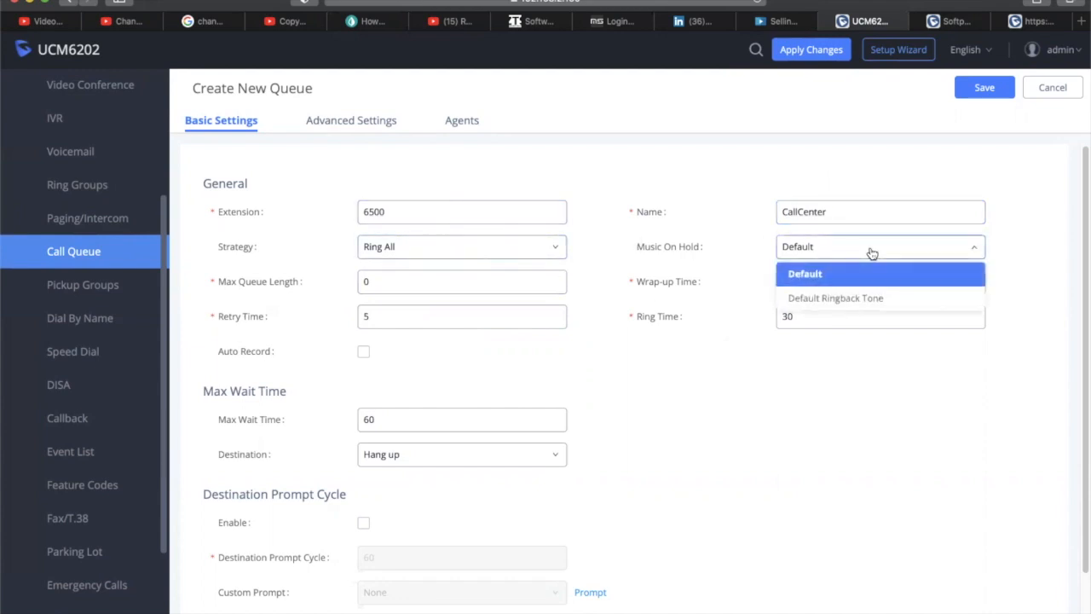
pyautogui.click(859, 297)
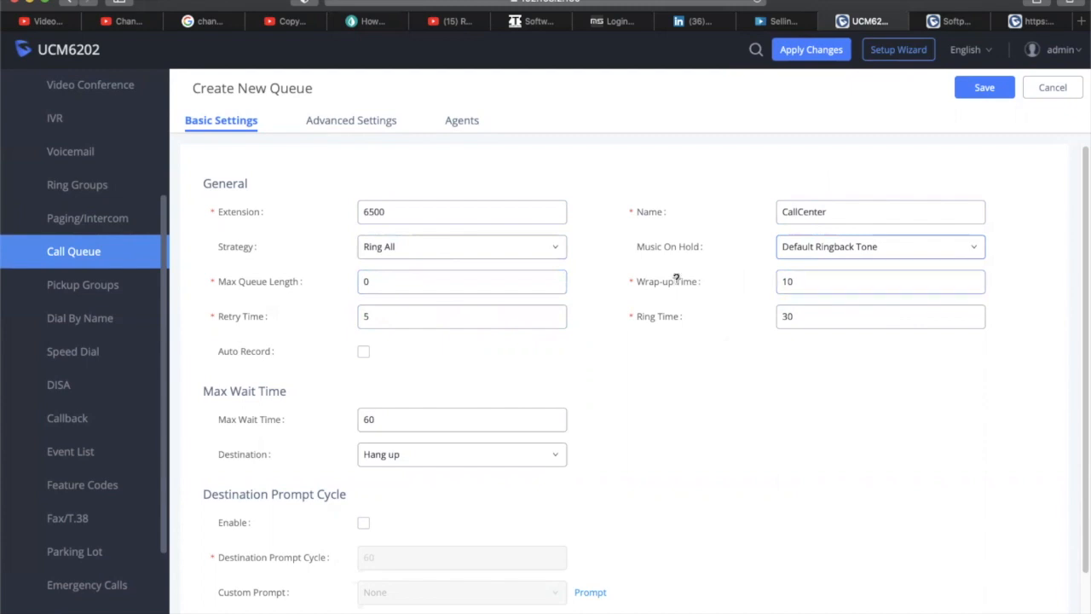
pyautogui.moveTo(672, 284)
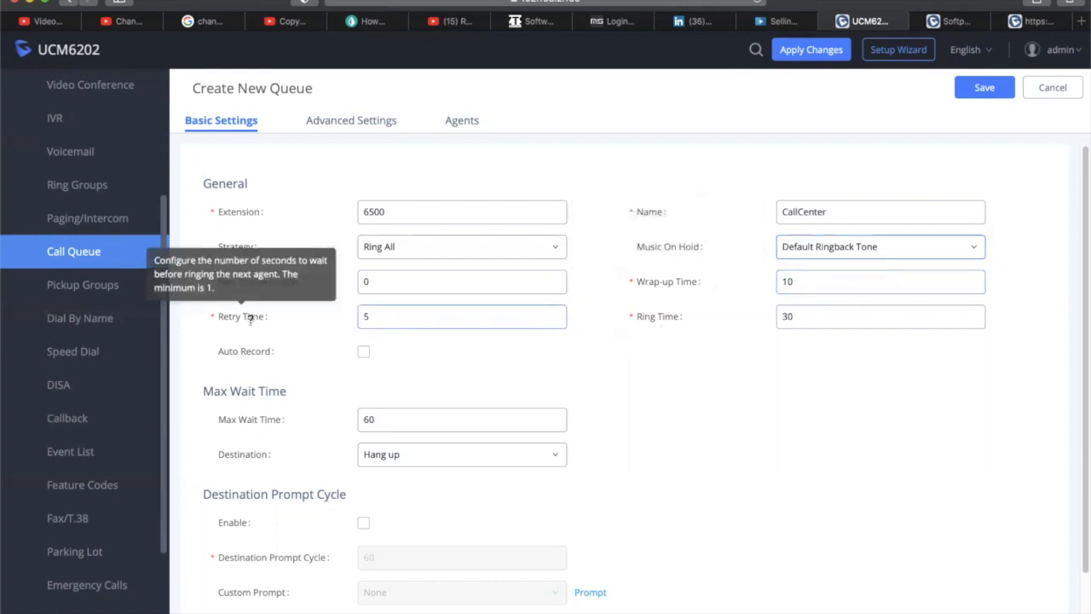
pyautogui.scroll(-1, 740, 343)
pyautogui.scroll(-3, 740, 344)
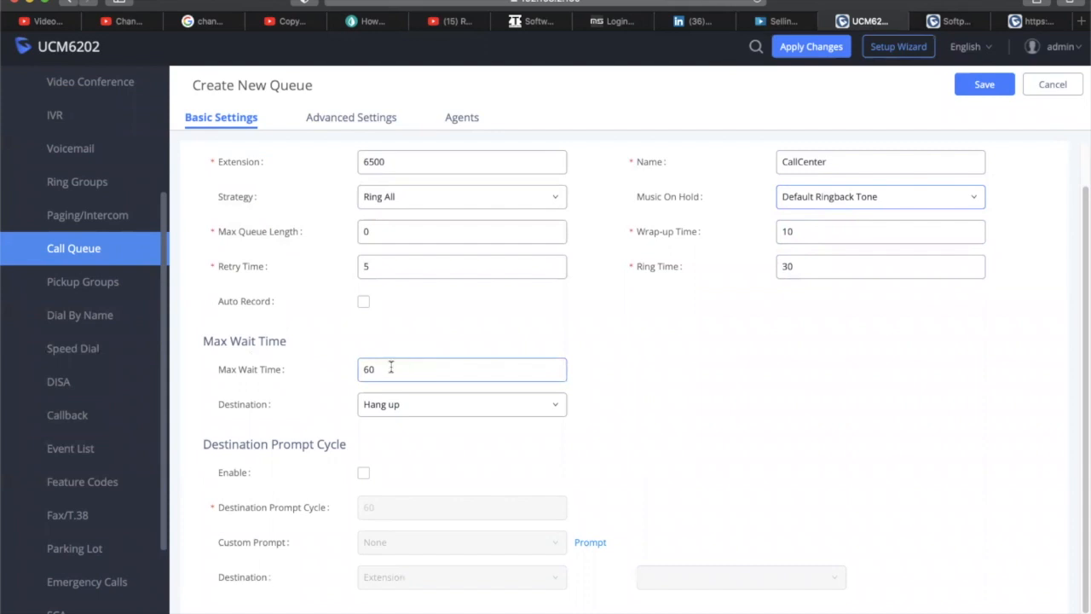
pyautogui.moveTo(262, 362)
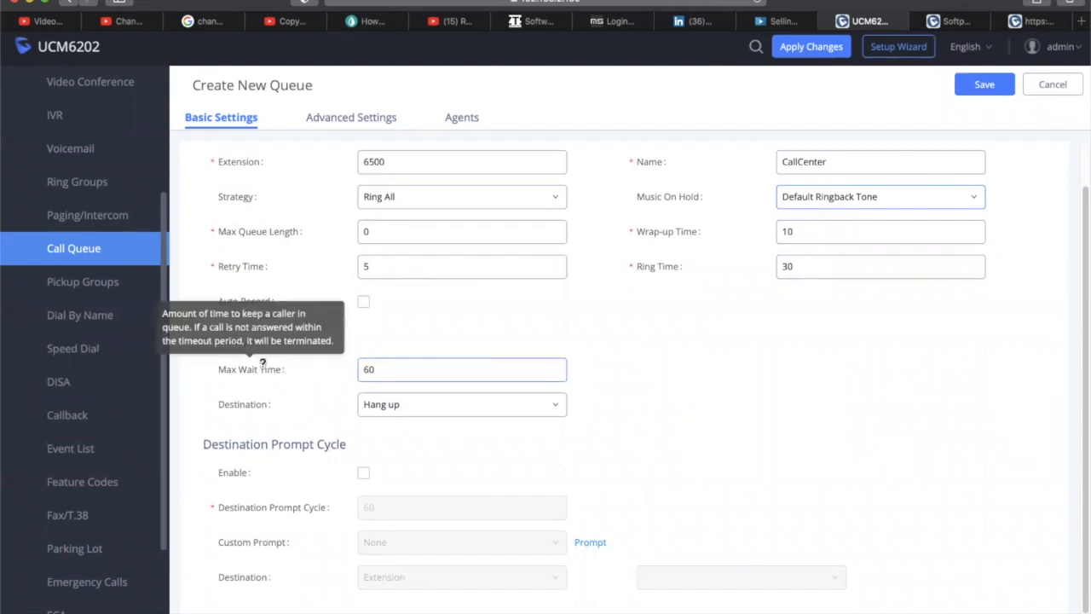
# Leave Max Wait Time Destination as Hang up and save the CallCenter queue
pyautogui.click(483, 415)
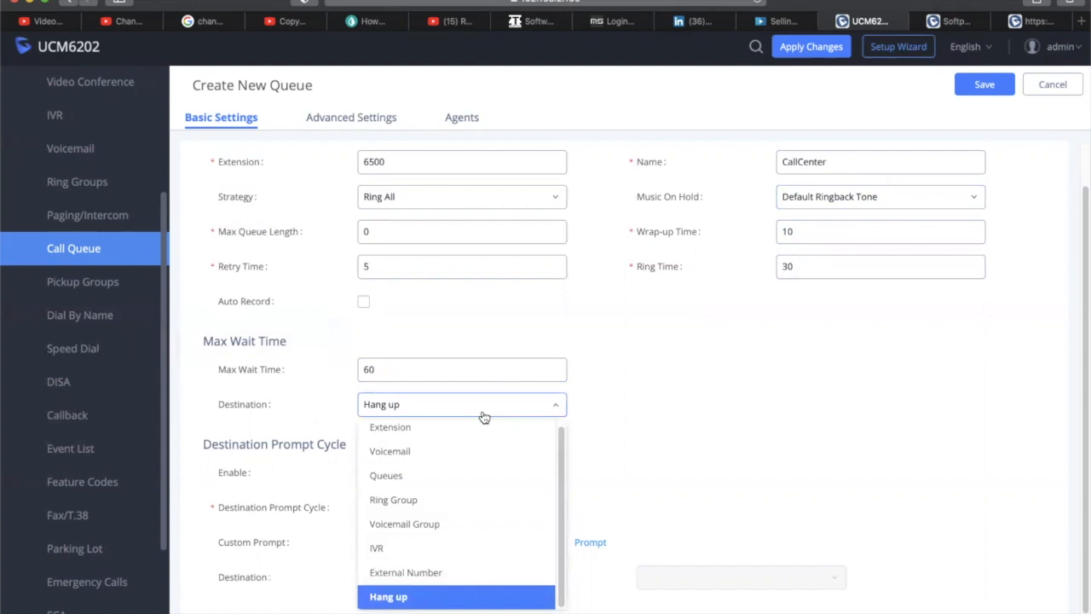
pyautogui.click(480, 415)
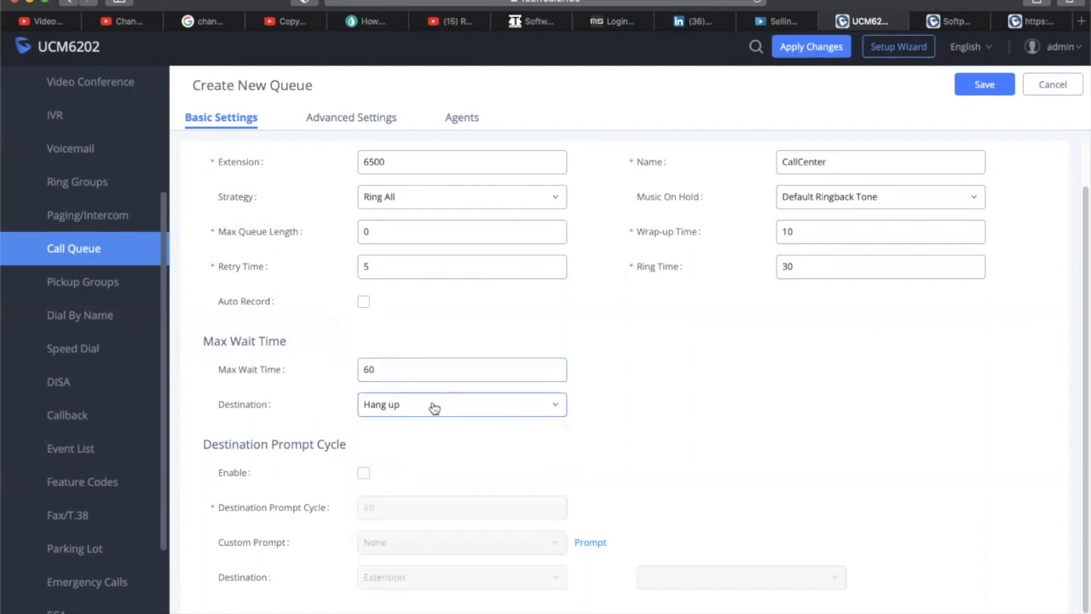
pyautogui.scroll(1, 692, 351)
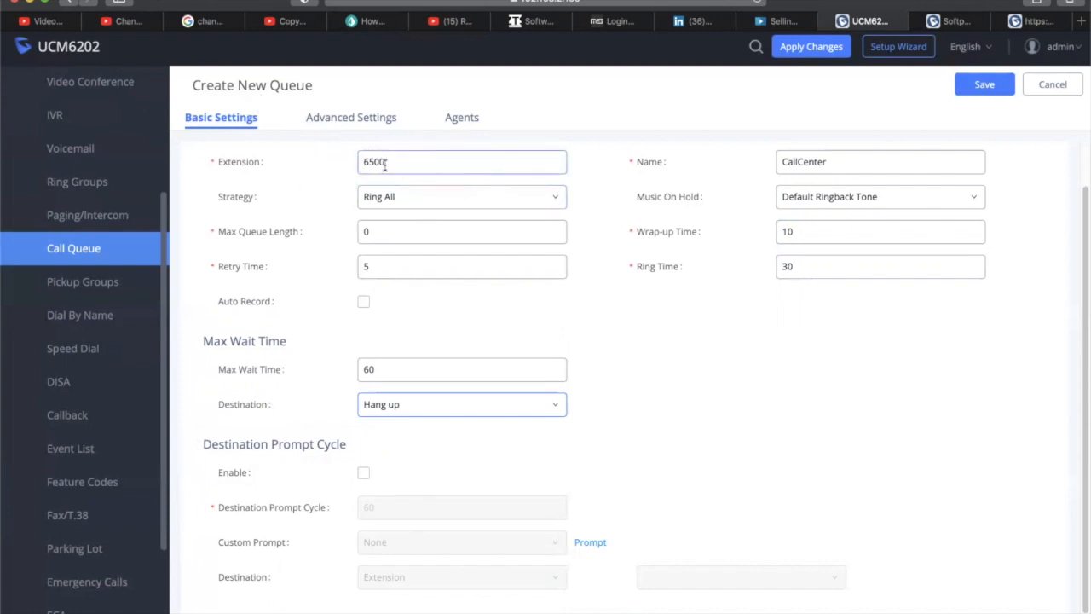
pyautogui.click(982, 85)
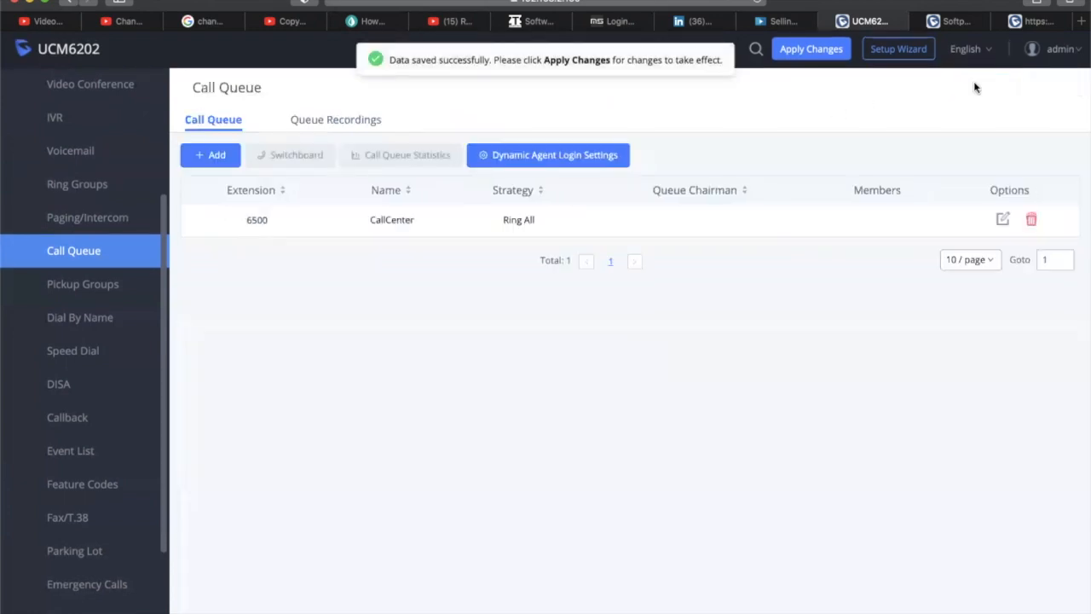
# Open the AA IVR's Key Pressing Events for editing
pyautogui.click(54, 120)
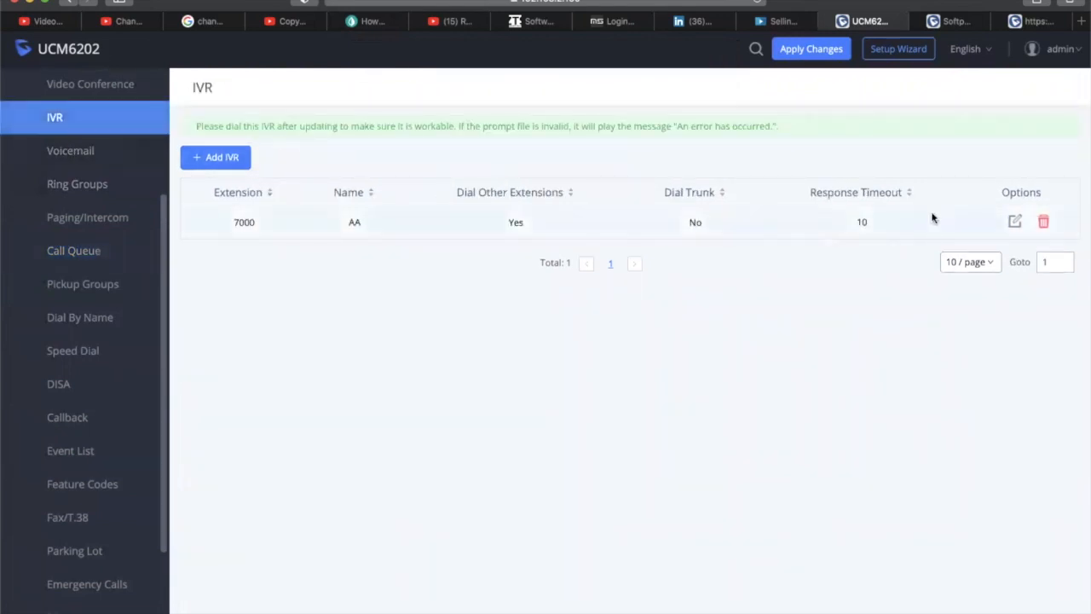
pyautogui.click(1014, 221)
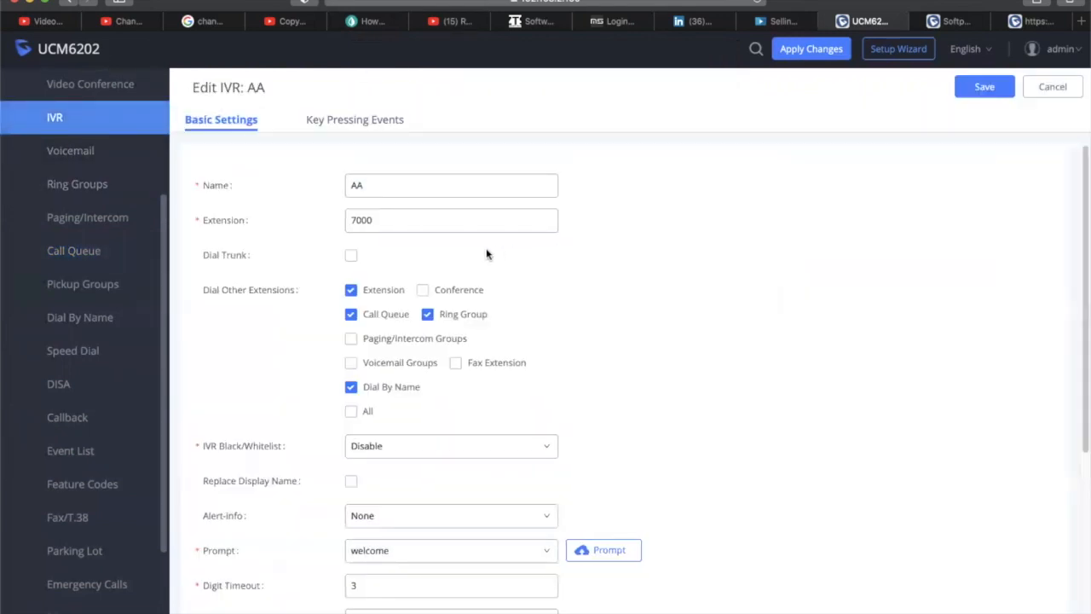
pyautogui.scroll(-3, 634, 224)
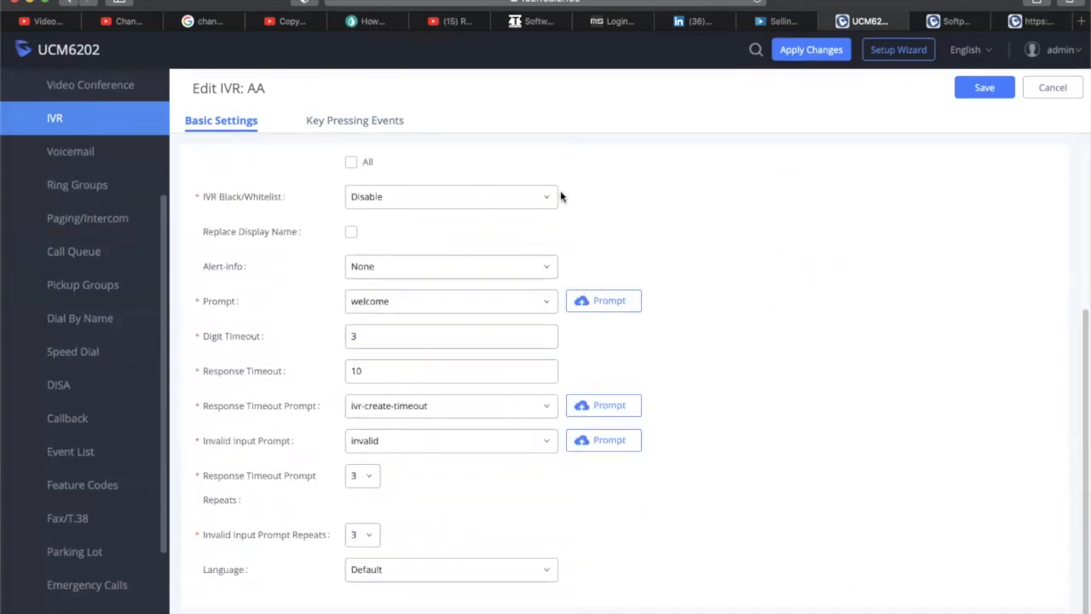
pyautogui.click(381, 128)
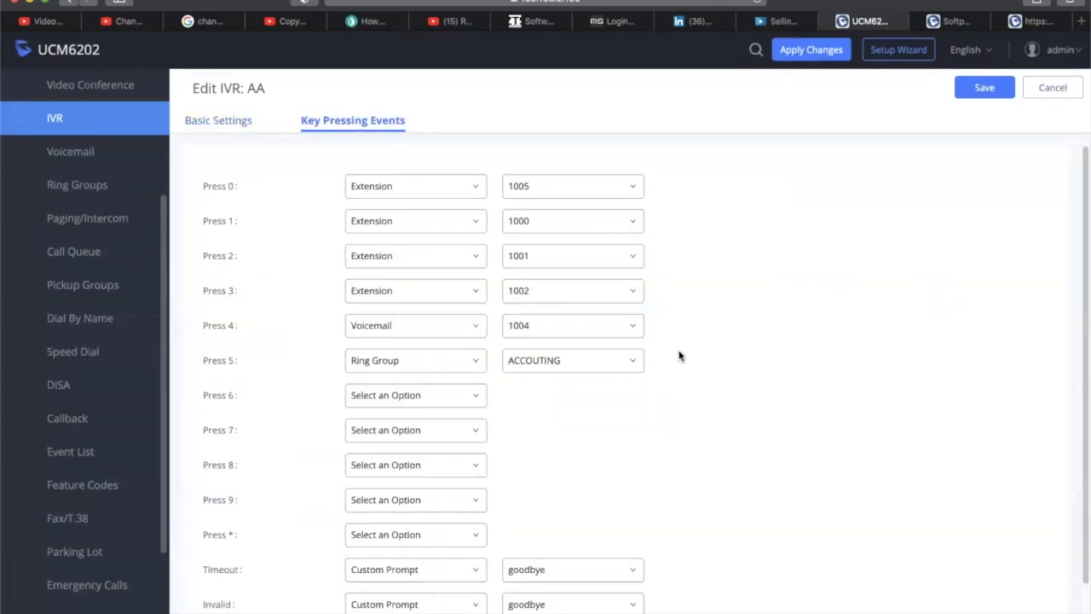
pyautogui.scroll(-1, 679, 355)
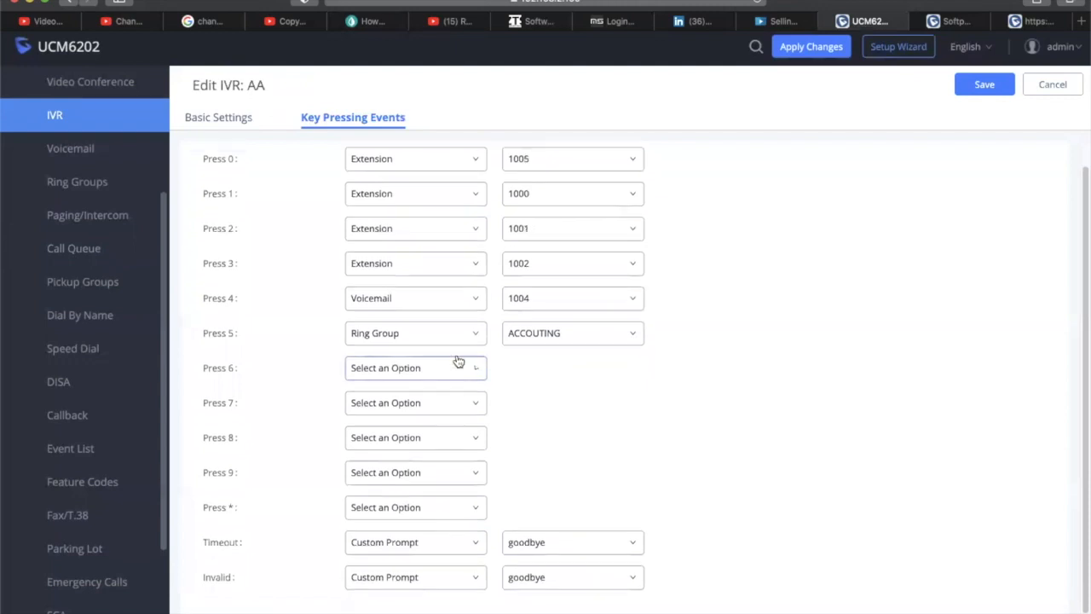
# Map key 6 to Queues with CallCenter as the target queue
pyautogui.click(458, 362)
pyautogui.moveTo(484, 420); pyautogui.dragTo(476, 486)
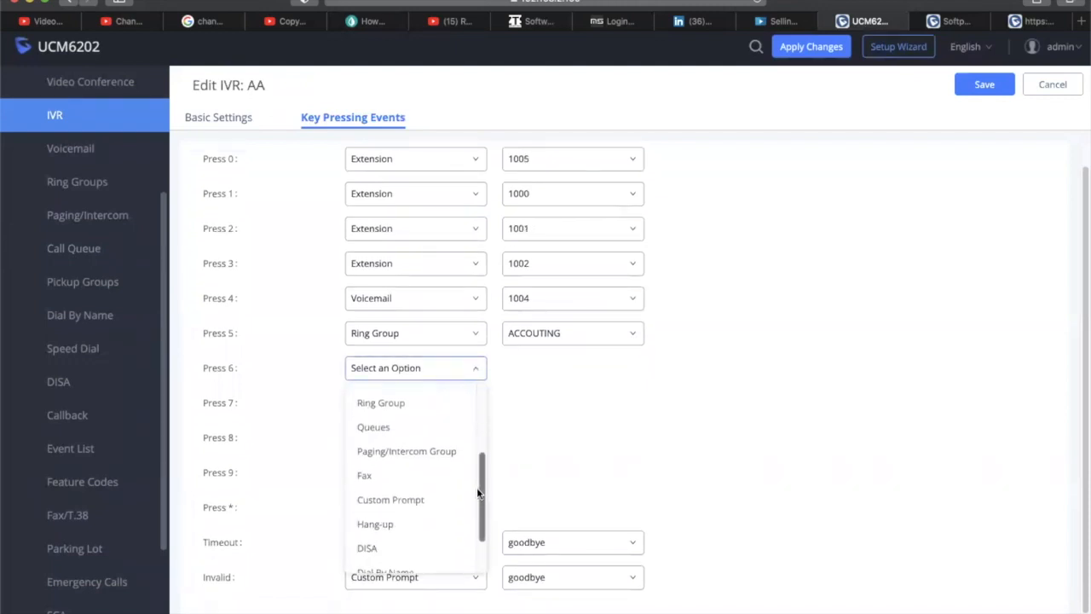
pyautogui.click(383, 436)
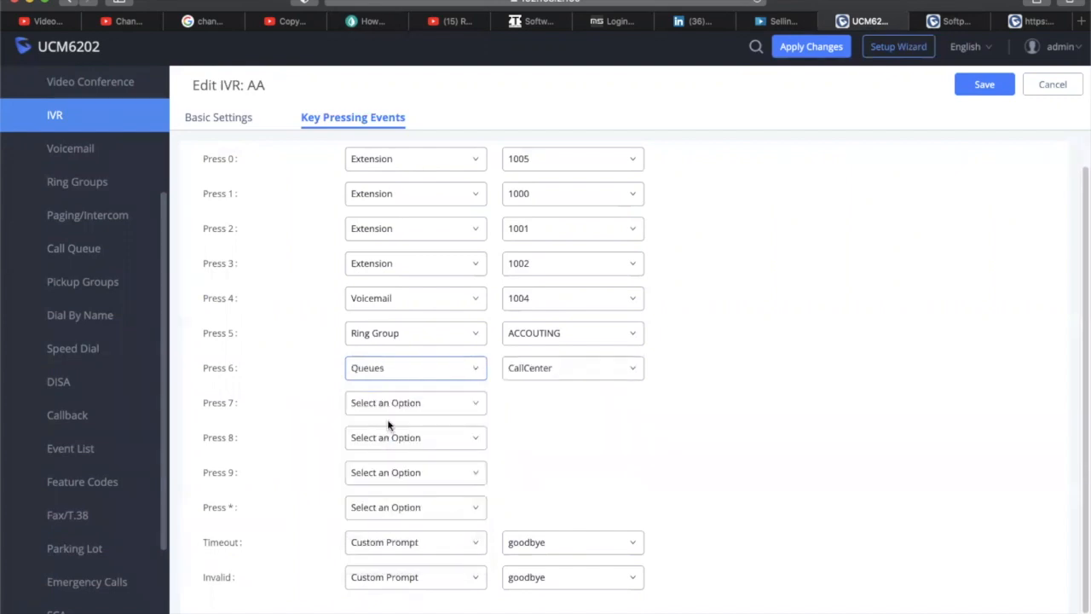
pyautogui.click(545, 373)
pyautogui.click(545, 373)
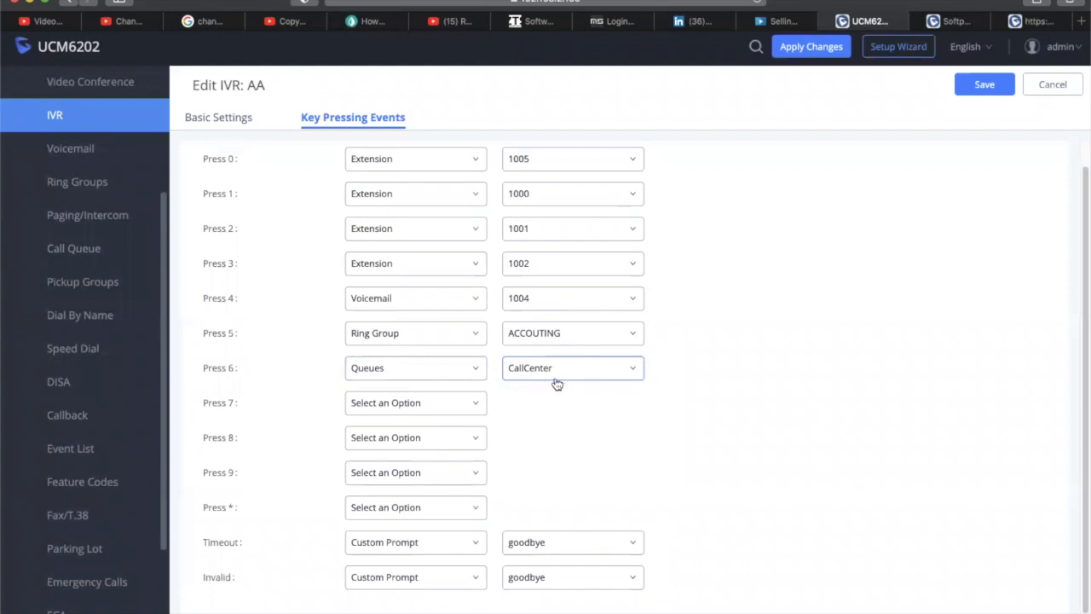
pyautogui.scroll(1, 753, 395)
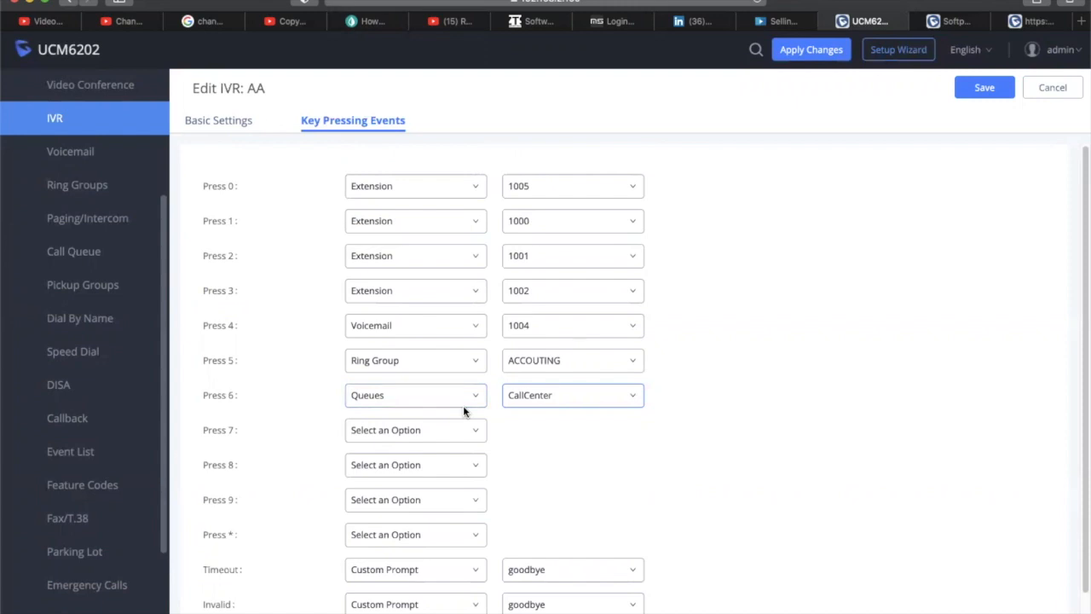
# Review the AA IVR's Basic Settings: name, extension 7000 and Dial Other Extensions options
pyautogui.click(231, 122)
pyautogui.scroll(3, 636, 298)
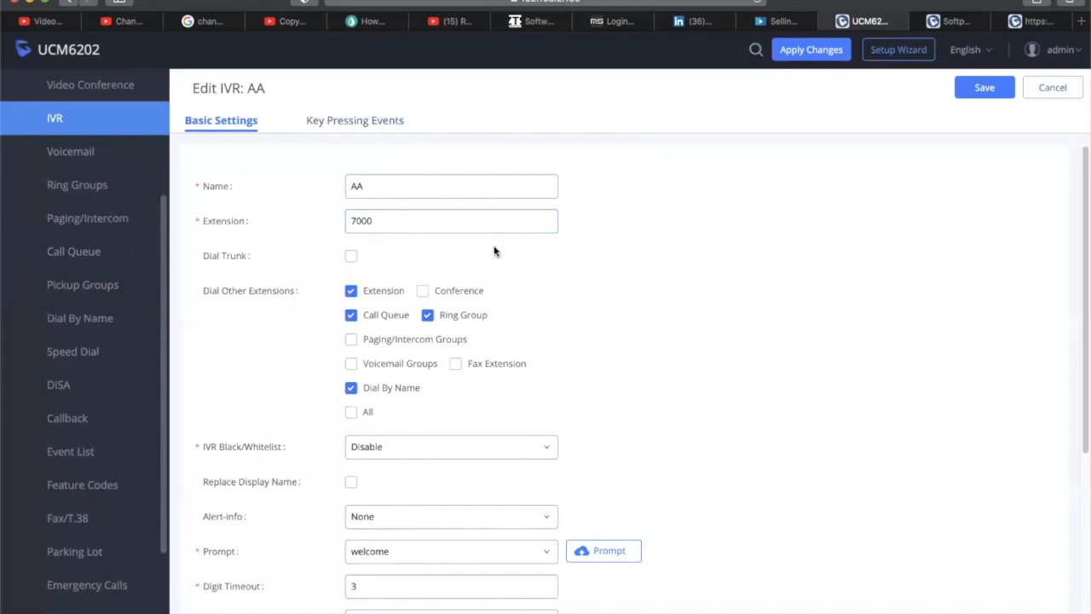
pyautogui.scroll(-1, 494, 249)
pyautogui.scroll(-2, 494, 250)
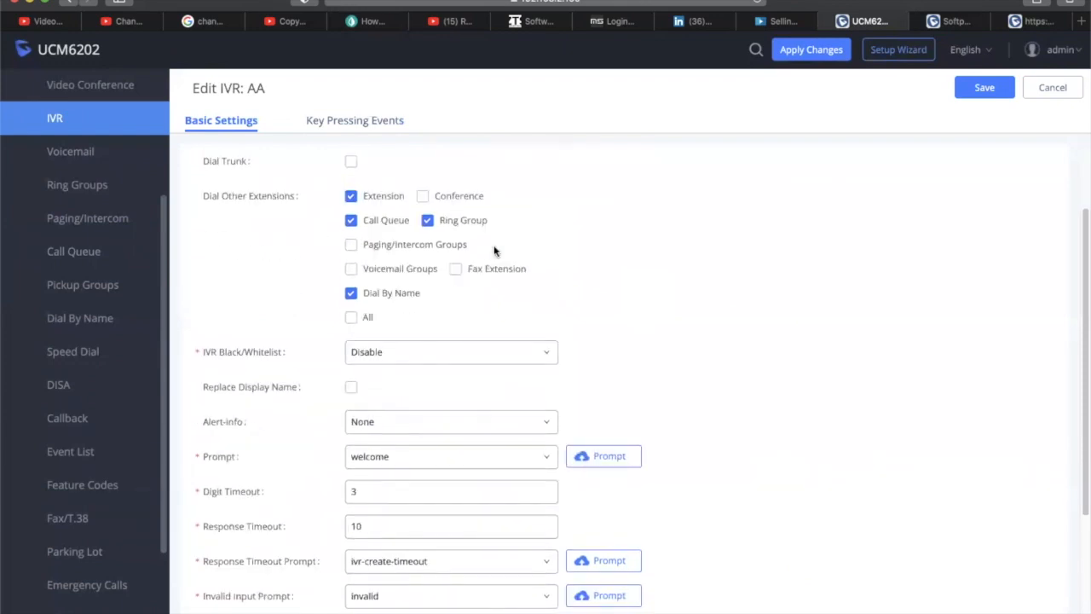
pyautogui.scroll(-4, 519, 270)
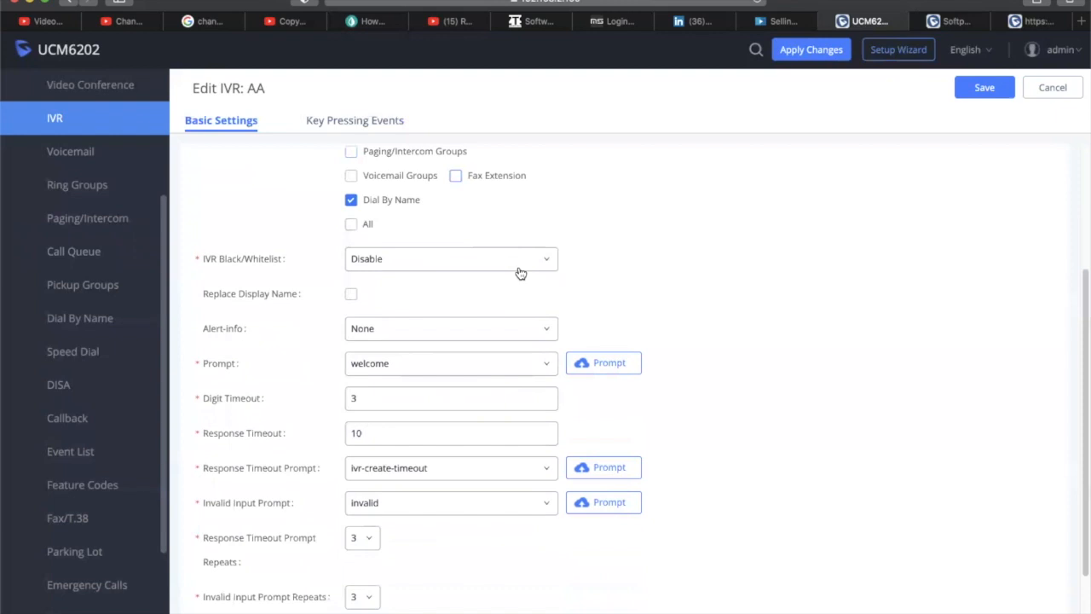
pyautogui.scroll(-1, 521, 274)
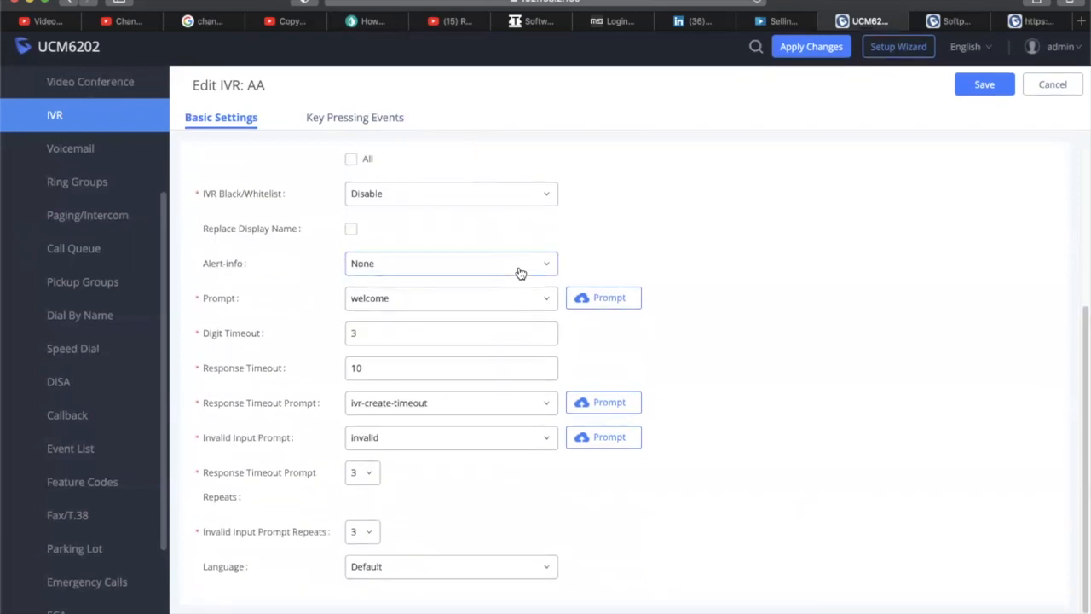
pyautogui.scroll(5, 520, 273)
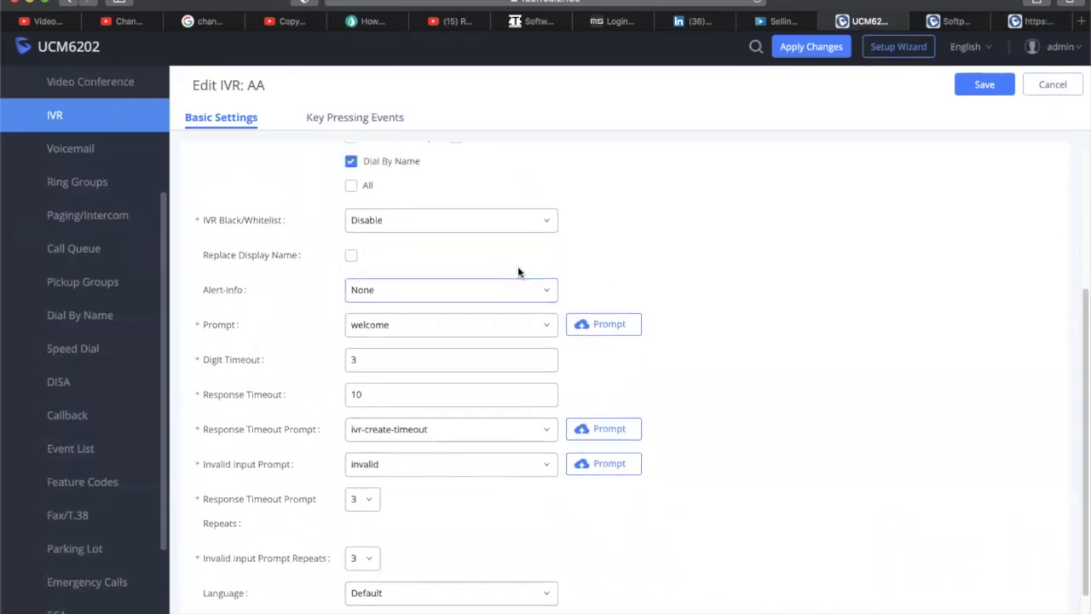
pyautogui.scroll(2, 463, 287)
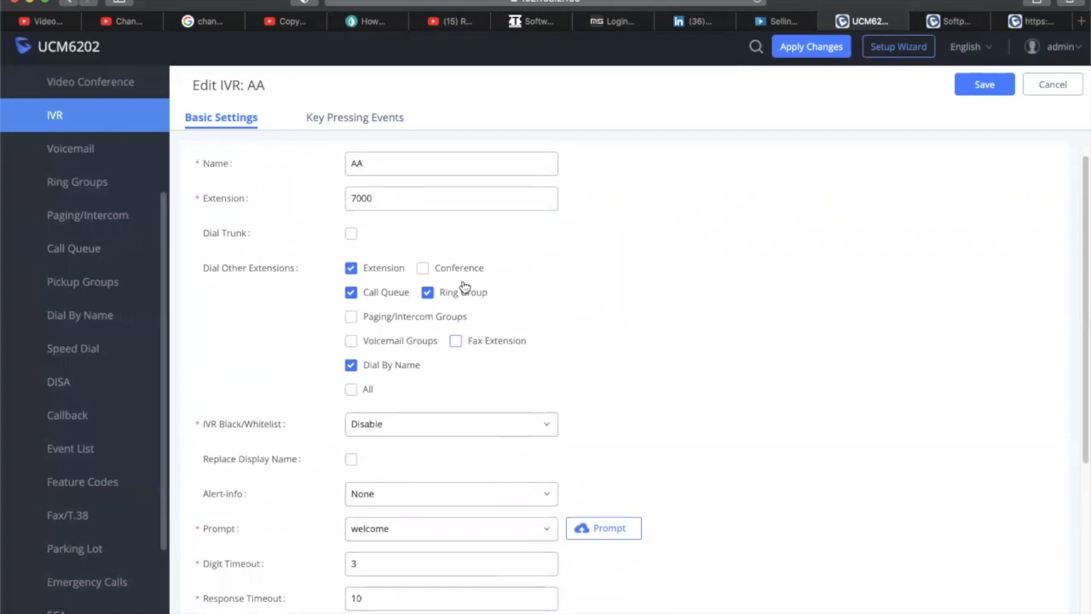
pyautogui.scroll(-3, 463, 287)
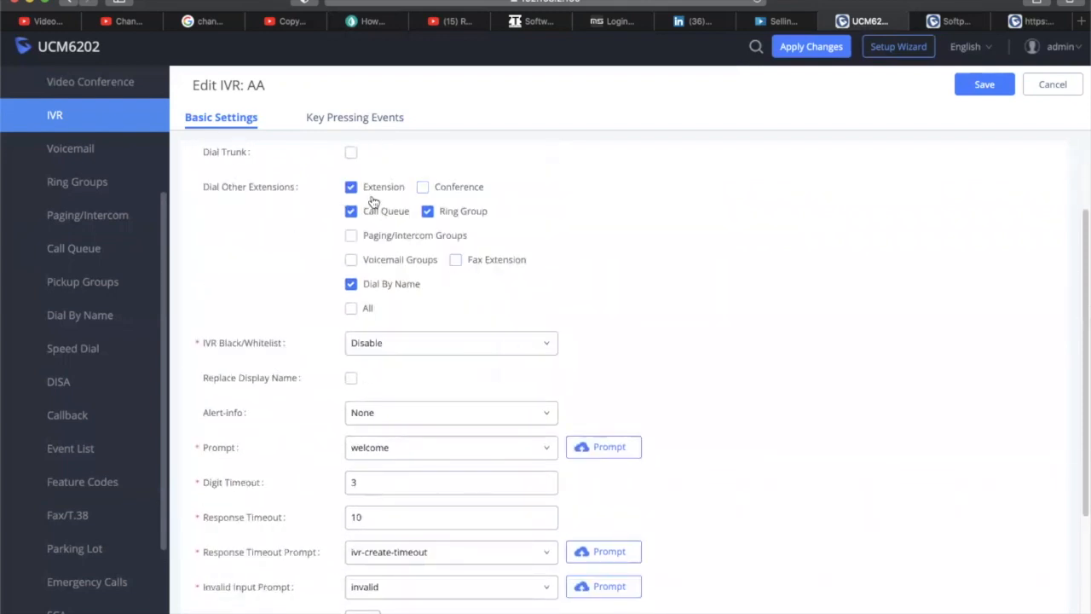
pyautogui.scroll(-3, 556, 307)
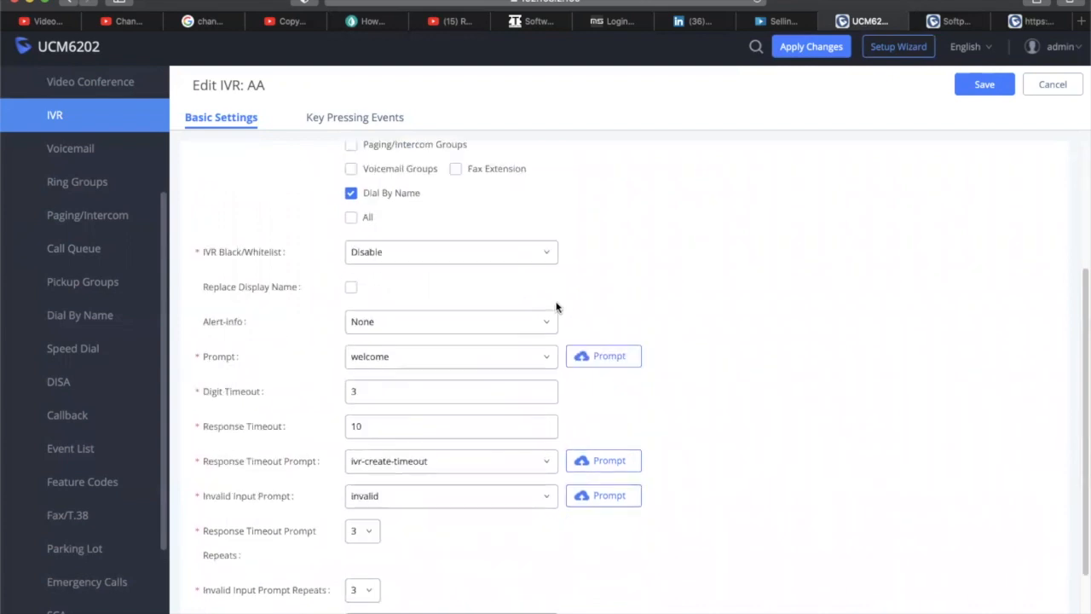
pyautogui.click(383, 120)
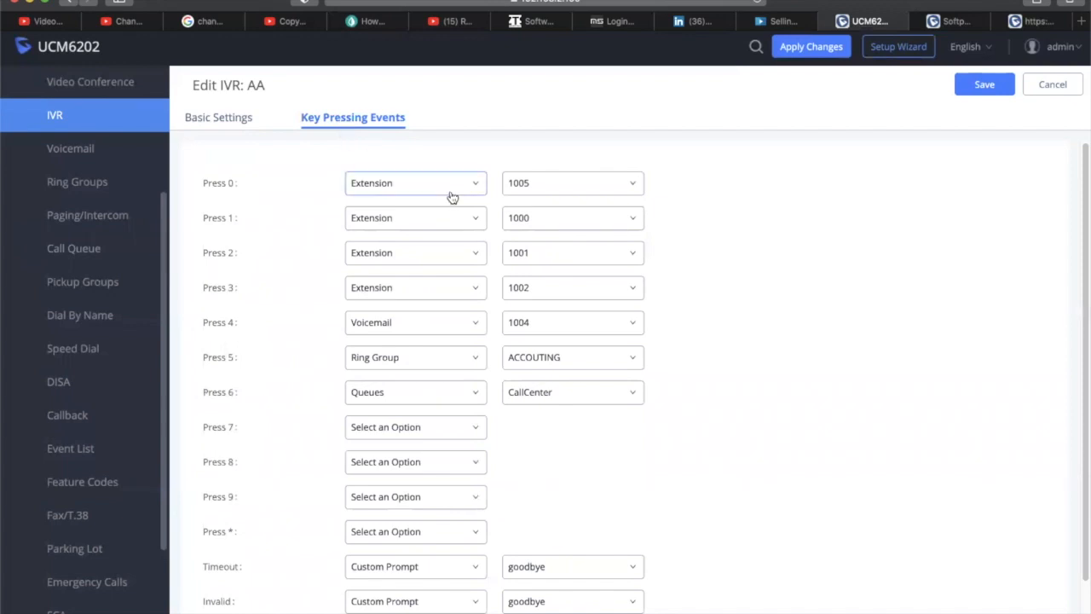
pyautogui.click(241, 122)
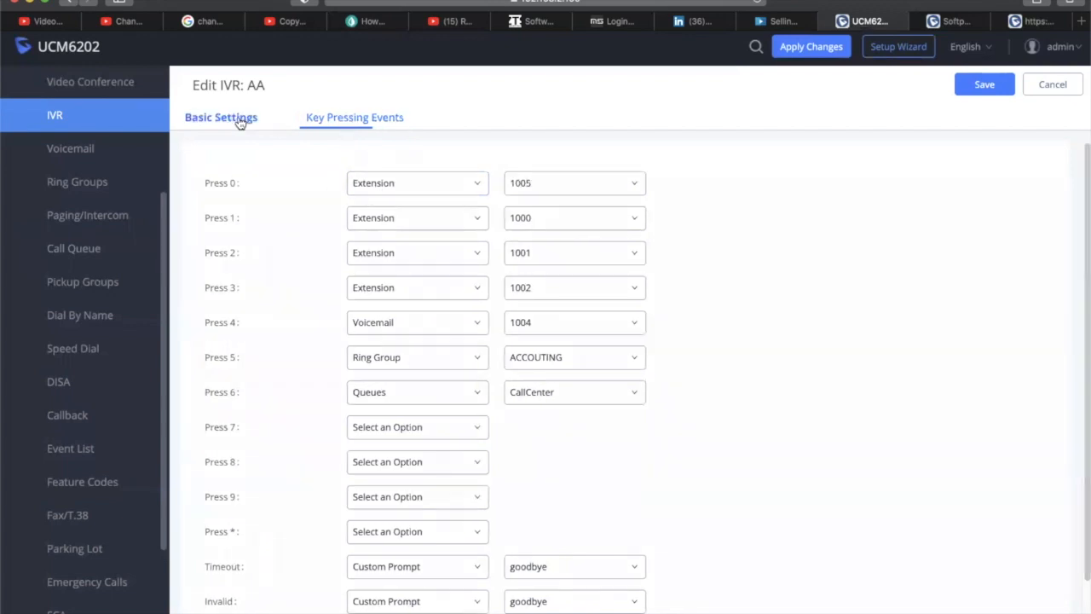
pyautogui.scroll(5, 595, 243)
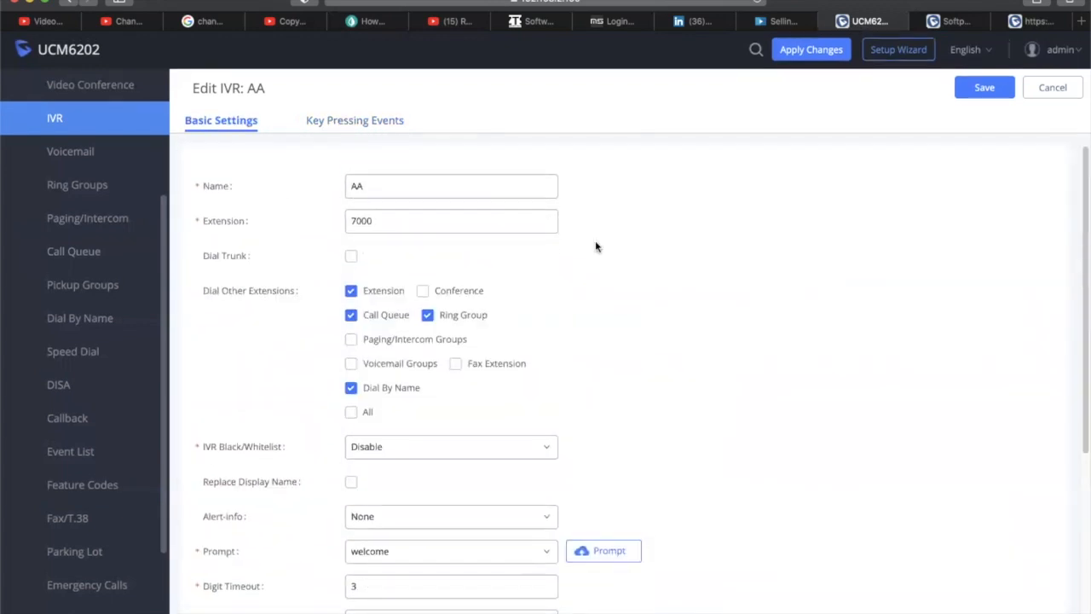
pyautogui.scroll(-5, 595, 246)
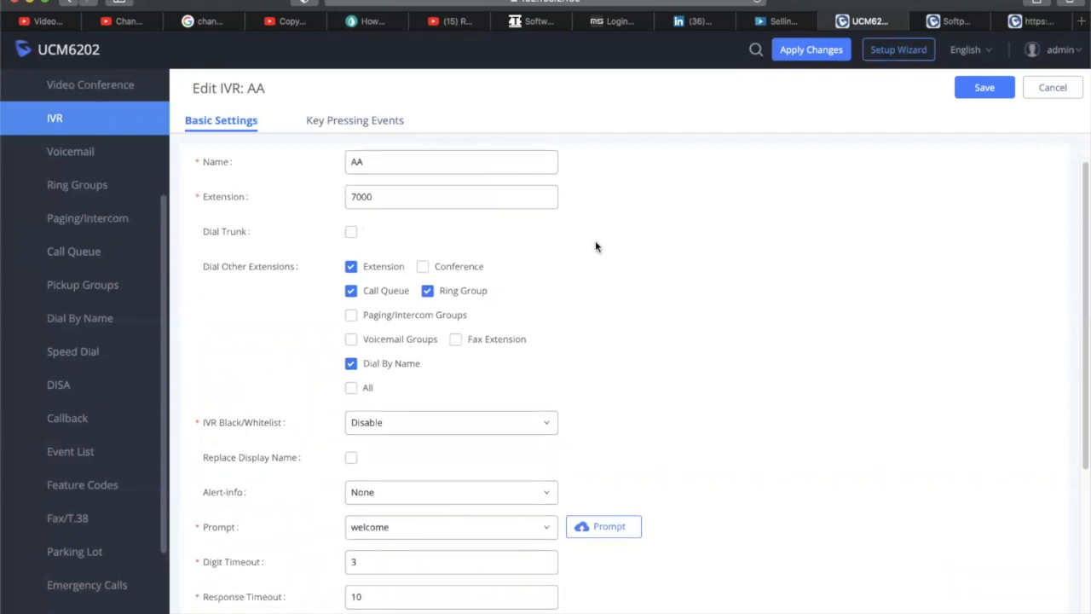
# Open the Bell trunk's _X. inbound rule and review its default destination options
pyautogui.click(369, 125)
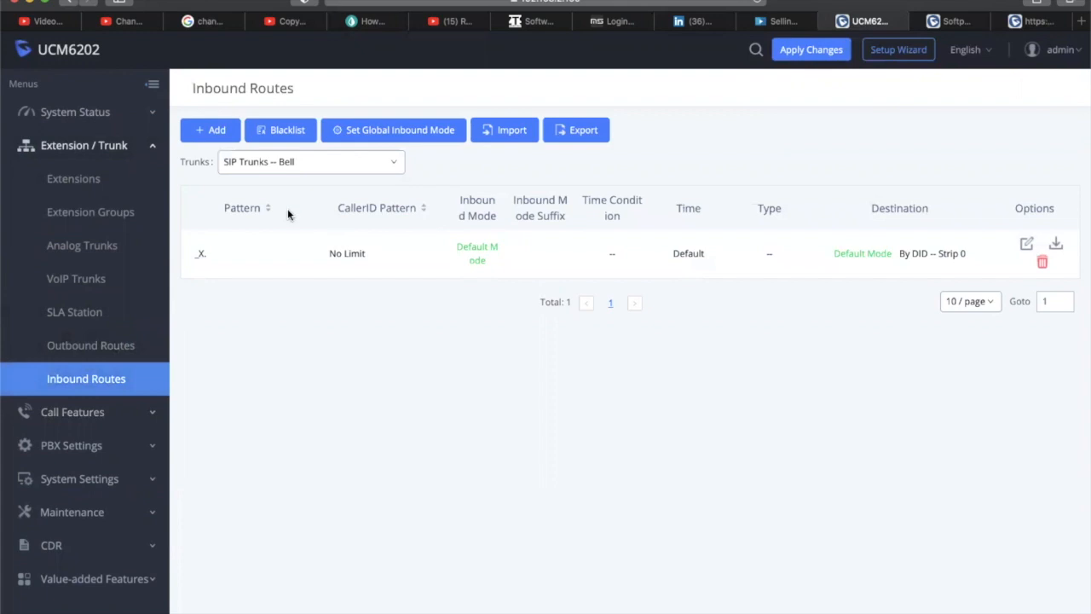
pyautogui.click(1026, 245)
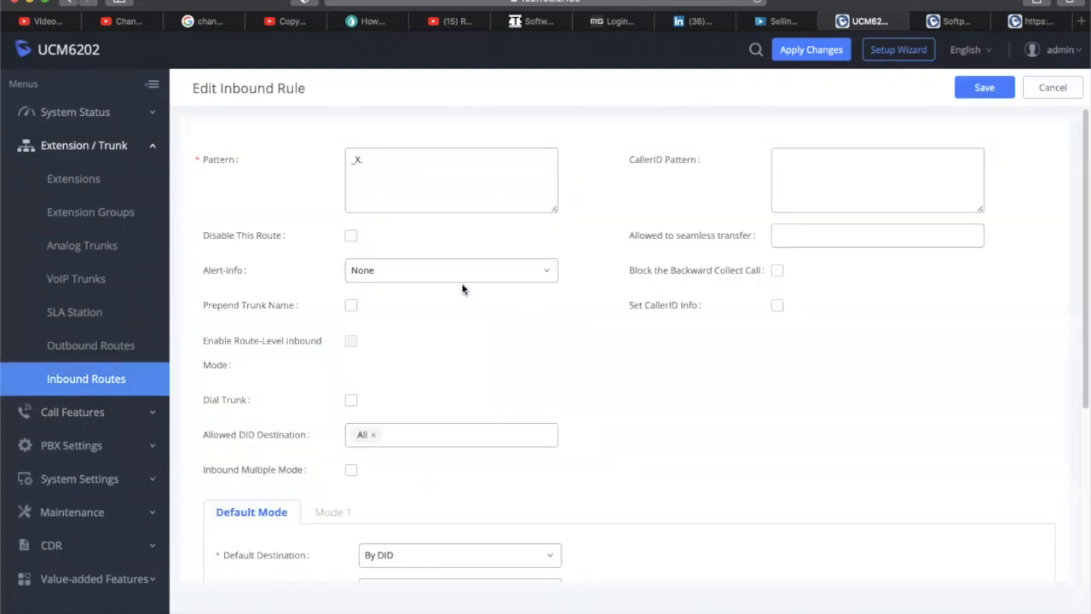
pyautogui.scroll(-5, 627, 375)
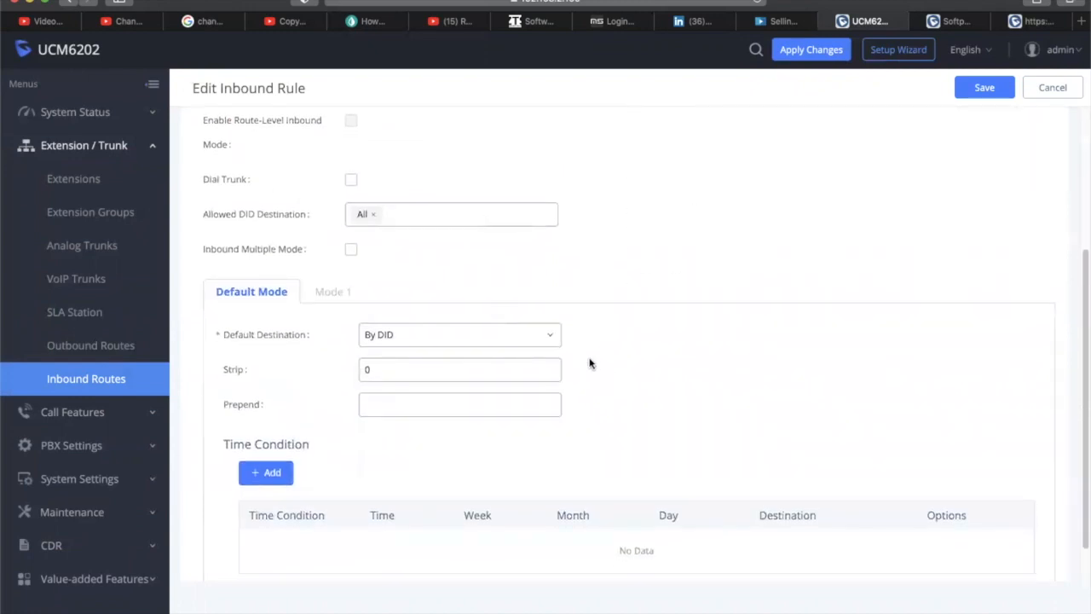
pyautogui.click(550, 344)
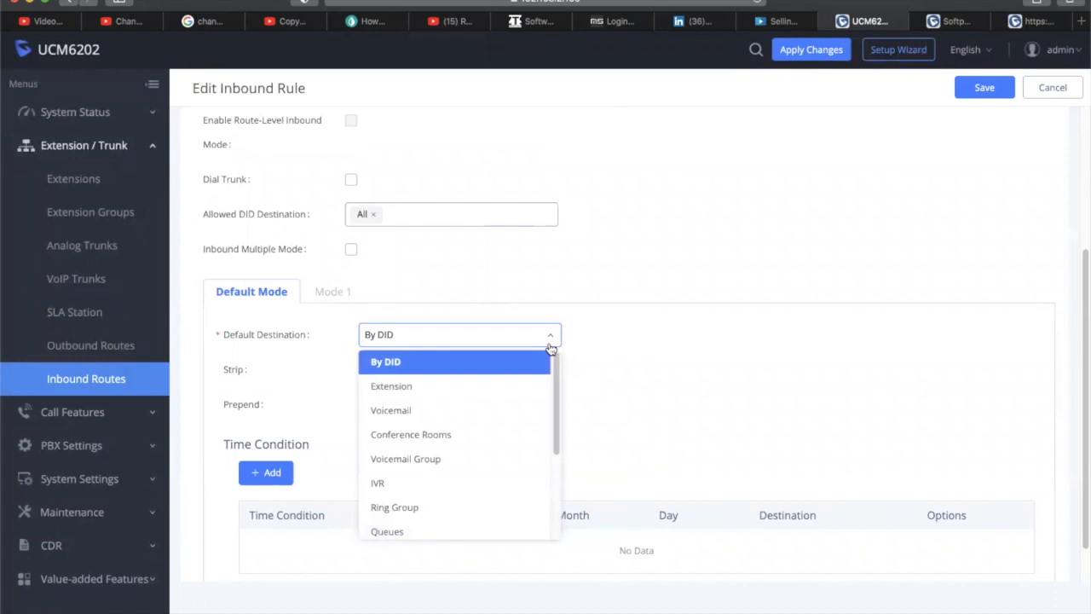
pyautogui.click(549, 343)
pyautogui.scroll(-1, 722, 397)
pyautogui.scroll(-1, 722, 397)
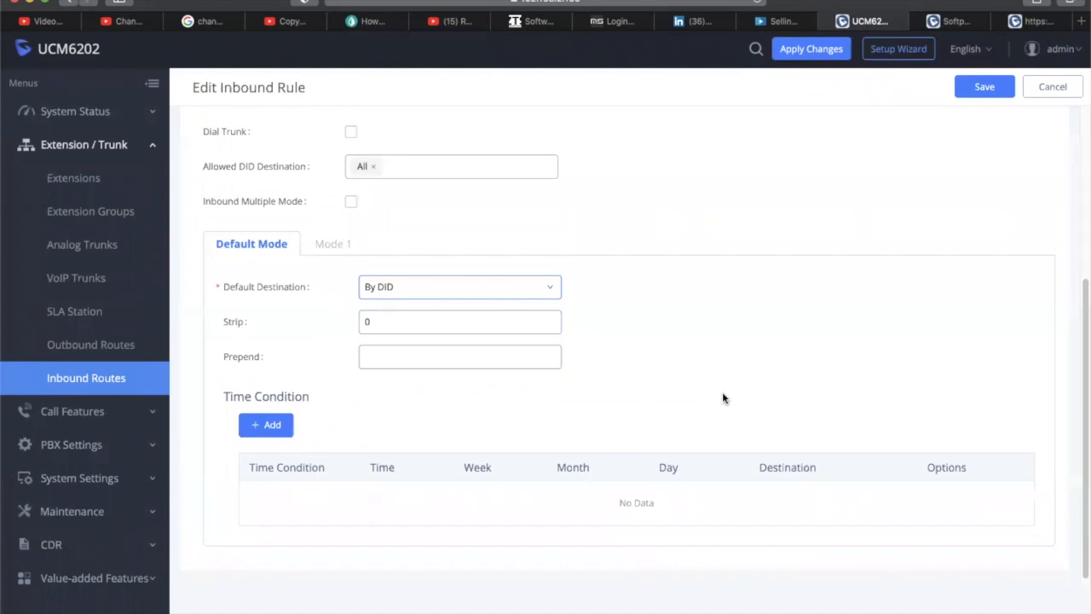
pyautogui.scroll(10, 722, 393)
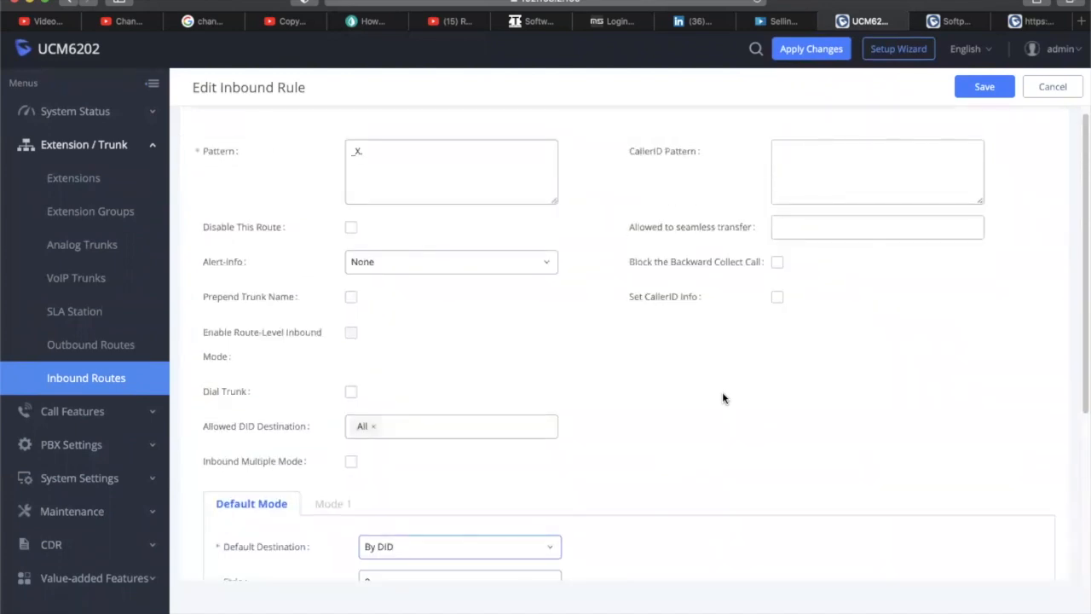
# Keep the _X. pattern and leave Alert-Info set to None
pyautogui.click(369, 157)
pyautogui.moveTo(216, 152)
pyautogui.click(475, 257)
pyautogui.click(479, 269)
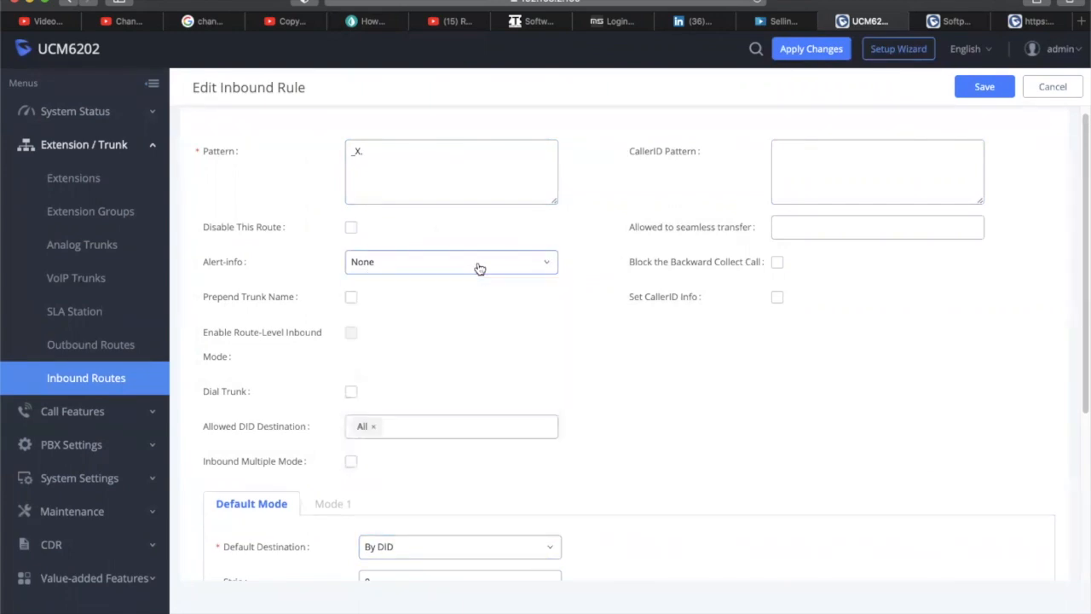
pyautogui.scroll(-1, 725, 332)
pyautogui.scroll(-3, 727, 333)
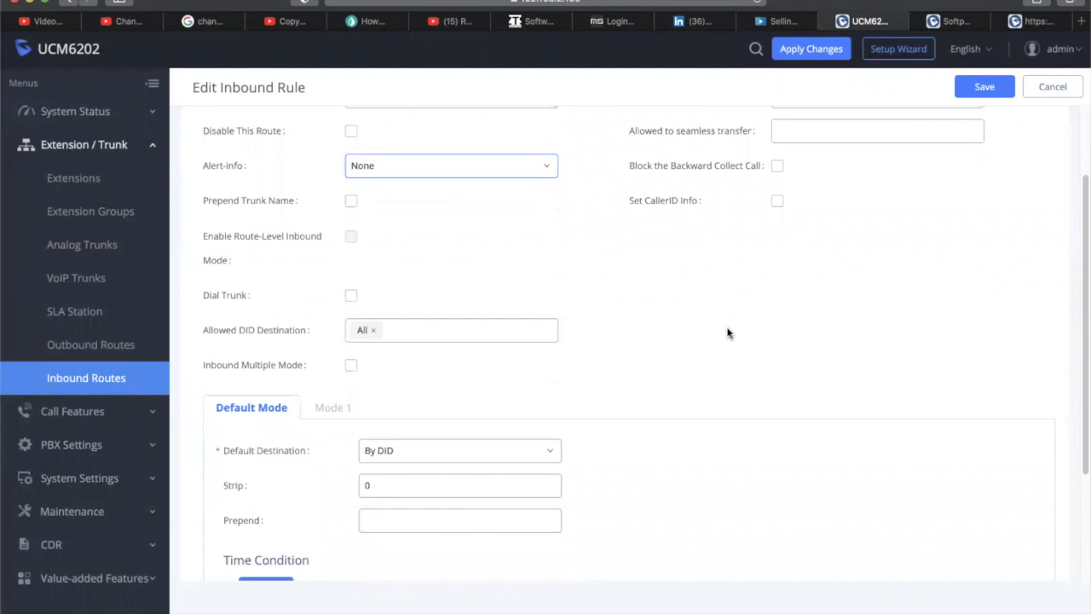
pyautogui.scroll(-1, 727, 333)
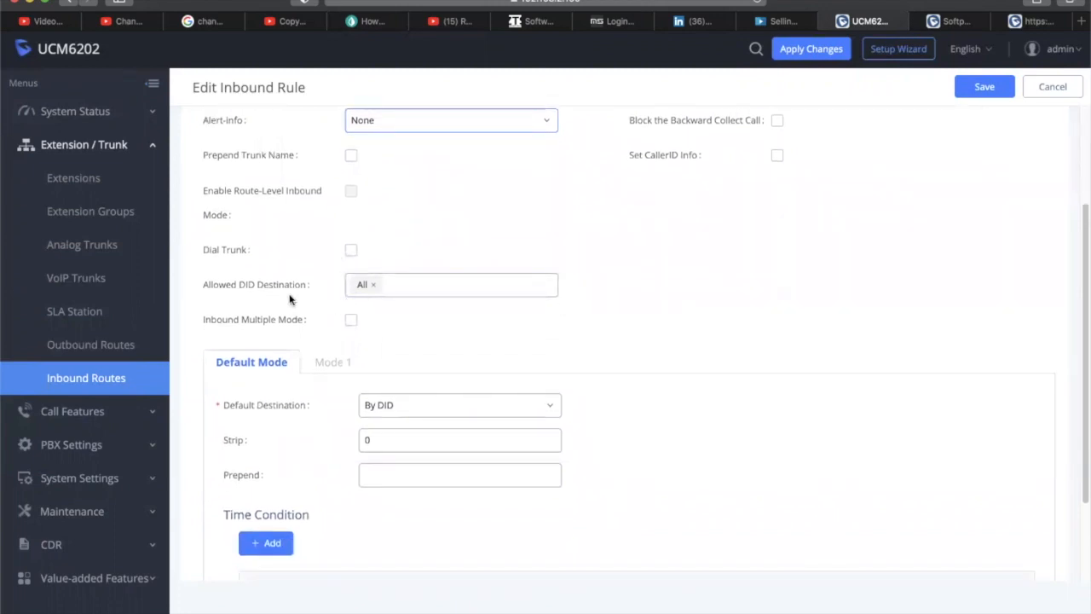
pyautogui.scroll(-3, 490, 306)
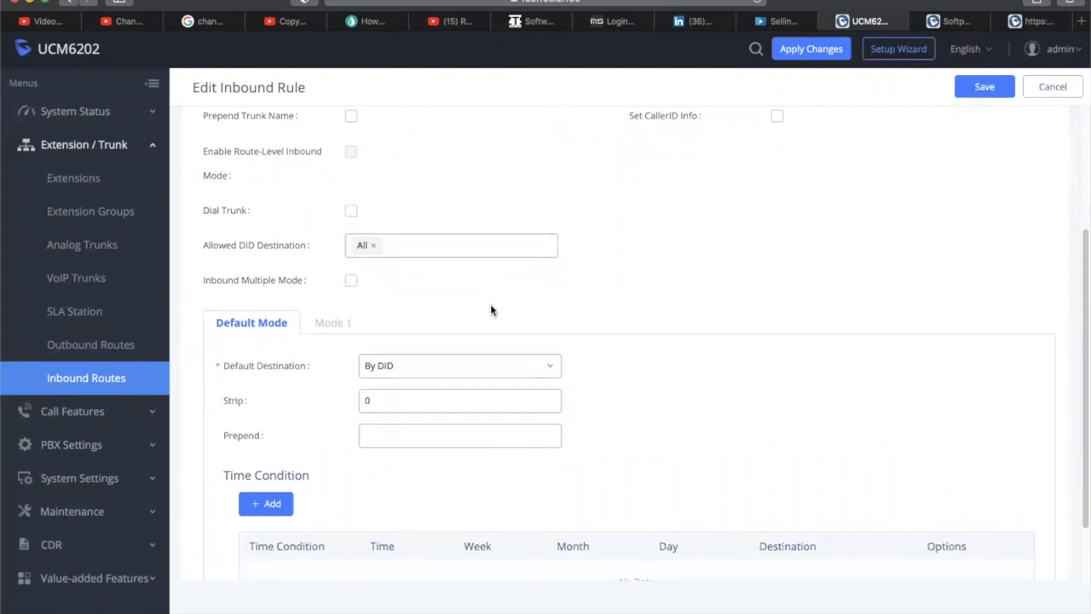
pyautogui.scroll(-5, 490, 305)
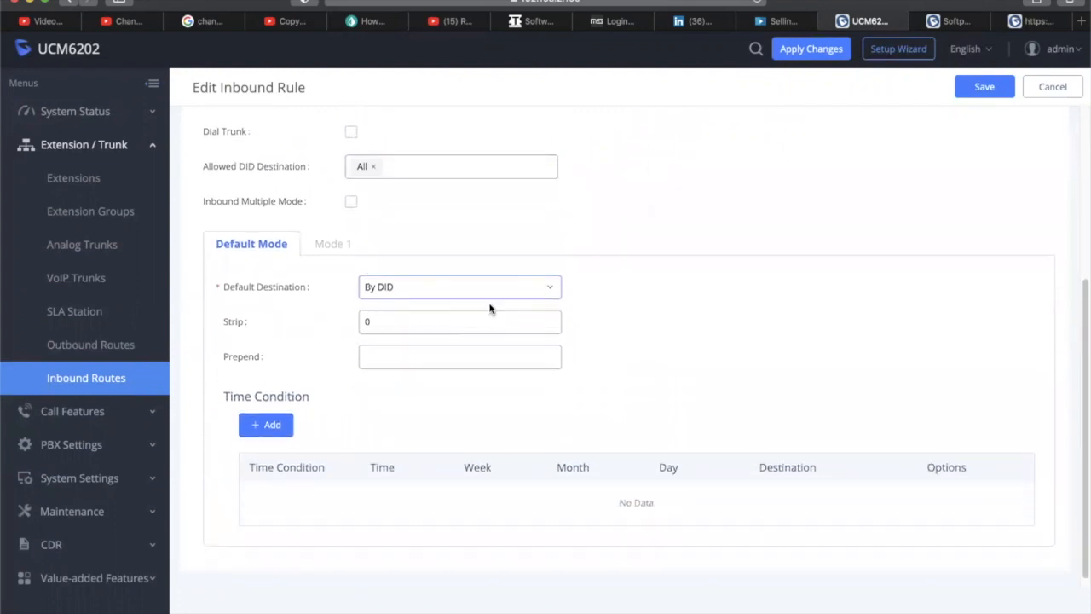
# Change the default destination type to IVR
pyautogui.click(418, 295)
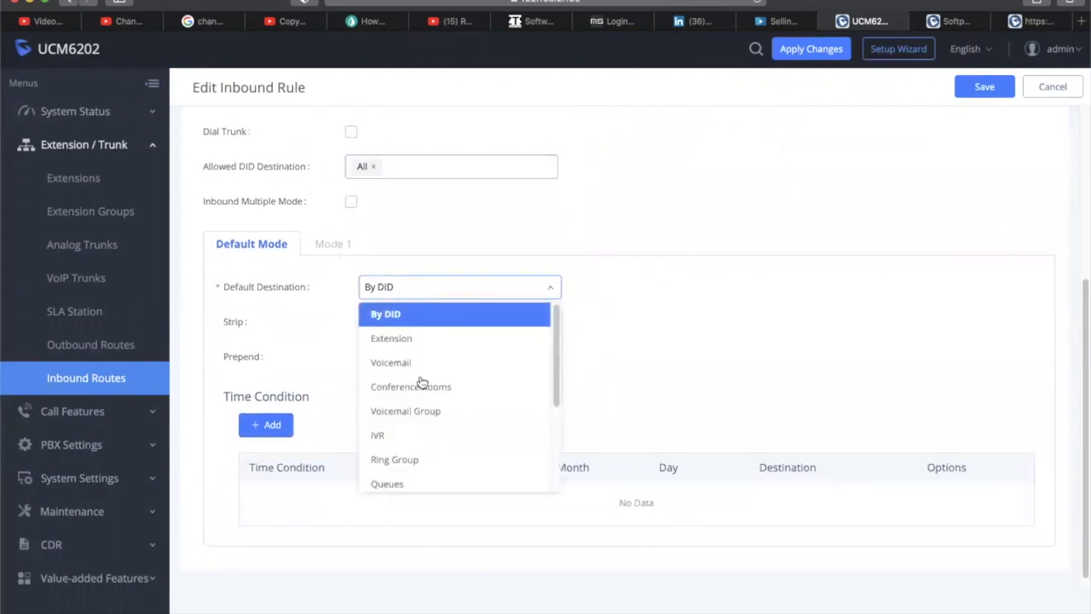
pyautogui.click(441, 437)
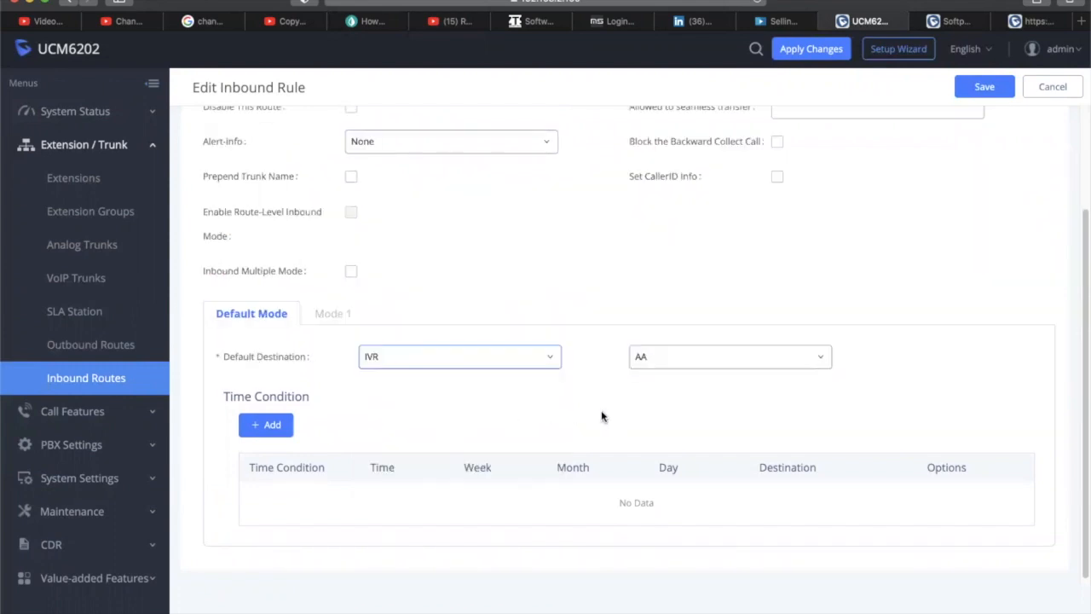
pyautogui.scroll(1, 604, 285)
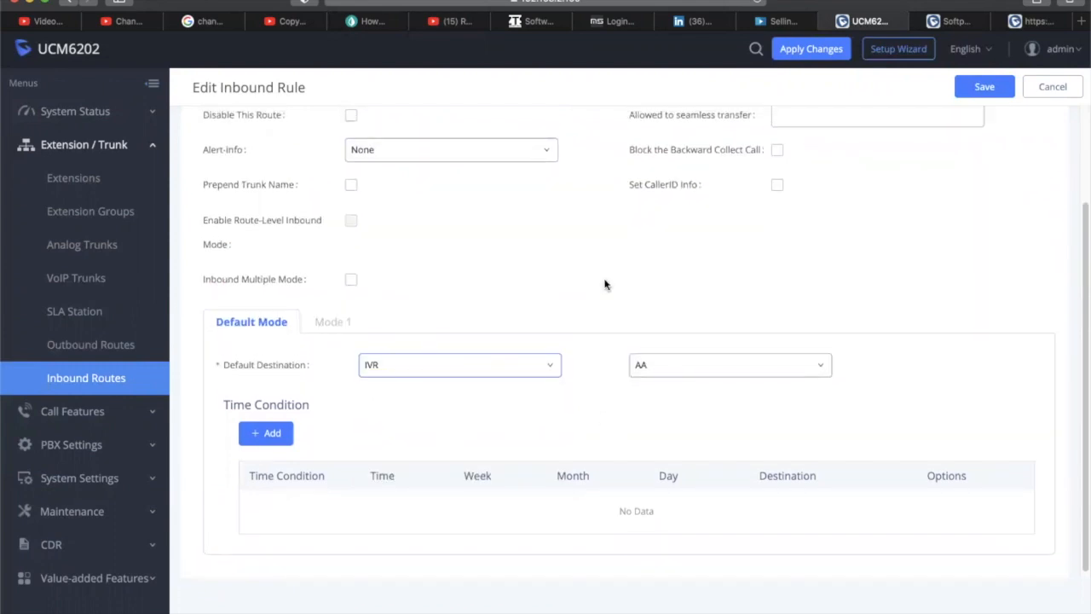
pyautogui.scroll(3, 604, 284)
pyautogui.scroll(-3, 604, 285)
pyautogui.scroll(3, 604, 284)
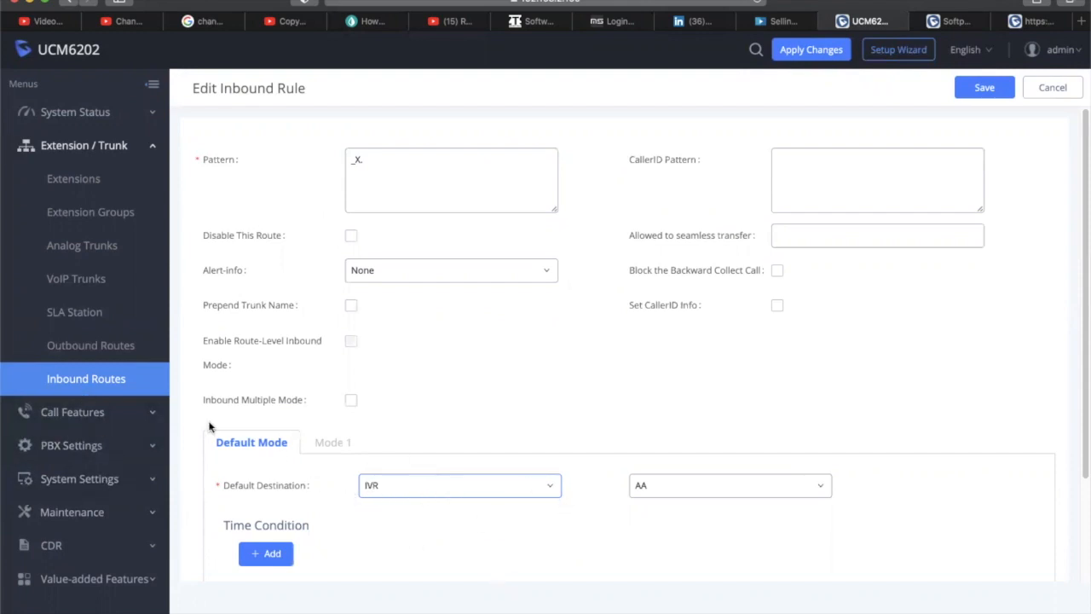
pyautogui.scroll(-1, 321, 293)
pyautogui.scroll(1, 320, 293)
# Select AA as the destination IVR and save the inbound route
pyautogui.click(388, 167)
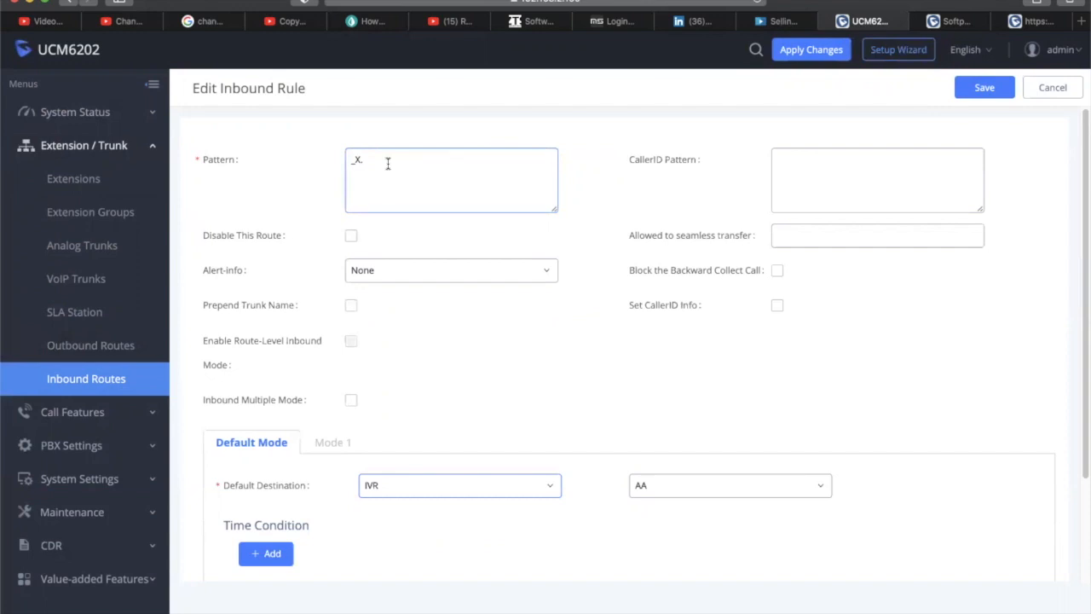
pyautogui.click(423, 228)
pyautogui.scroll(-1, 463, 292)
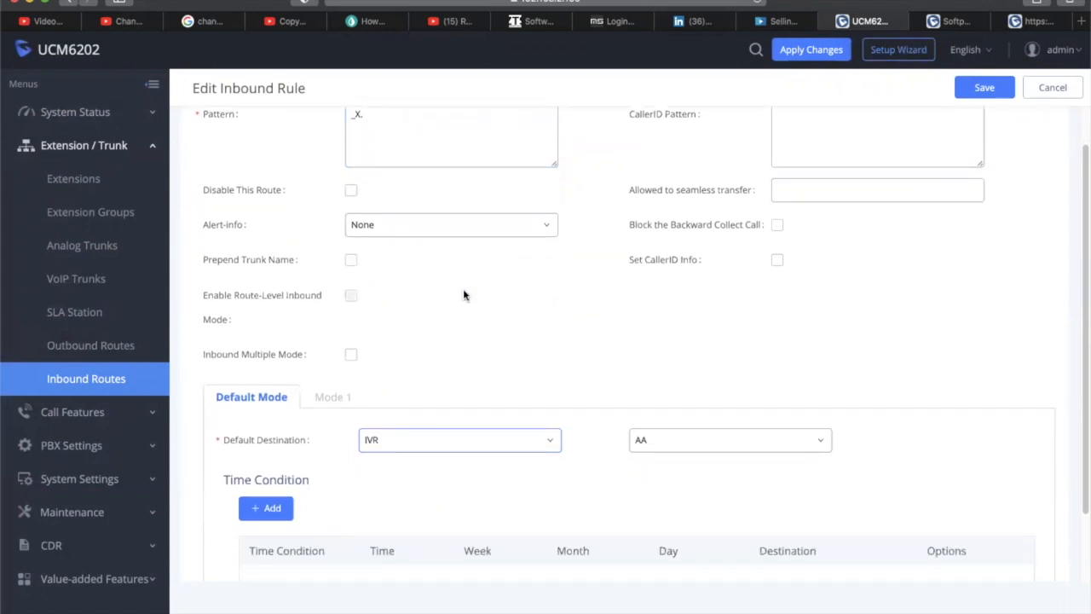
pyautogui.scroll(-2, 443, 374)
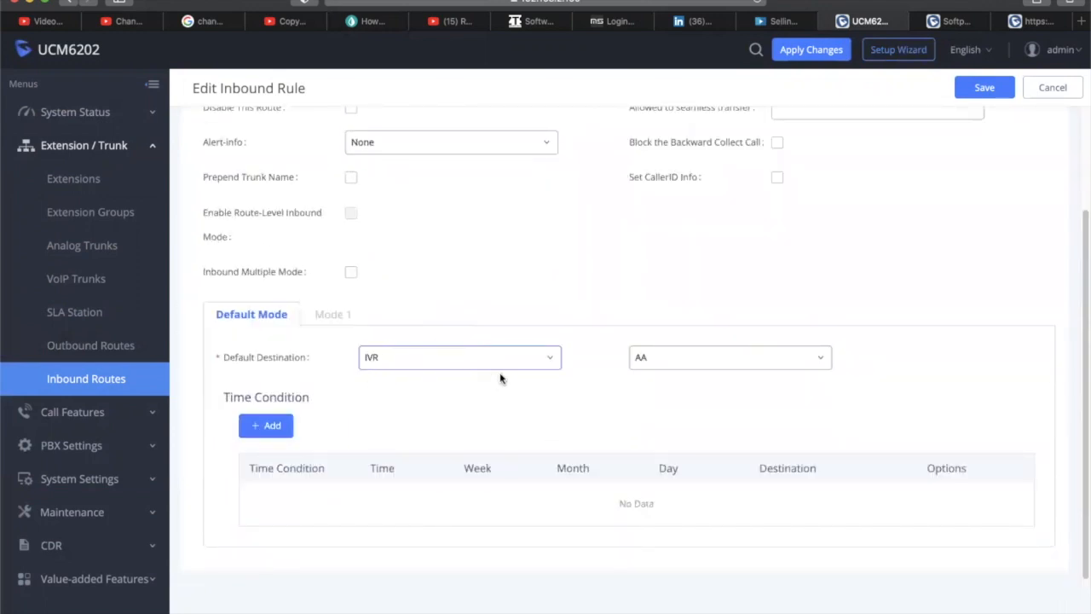
pyautogui.click(686, 358)
pyautogui.click(689, 358)
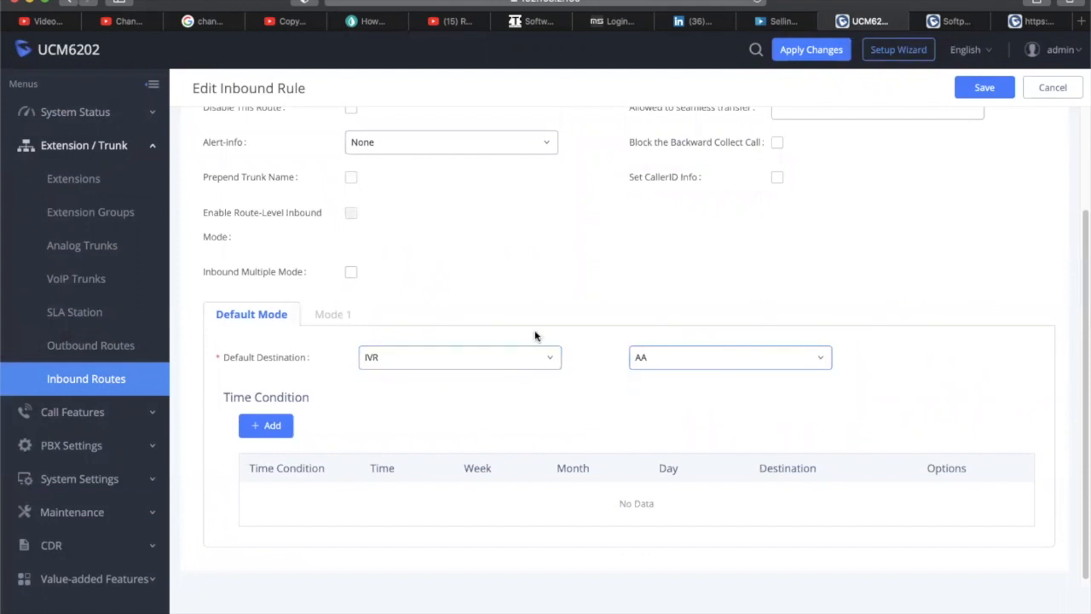
pyautogui.click(967, 89)
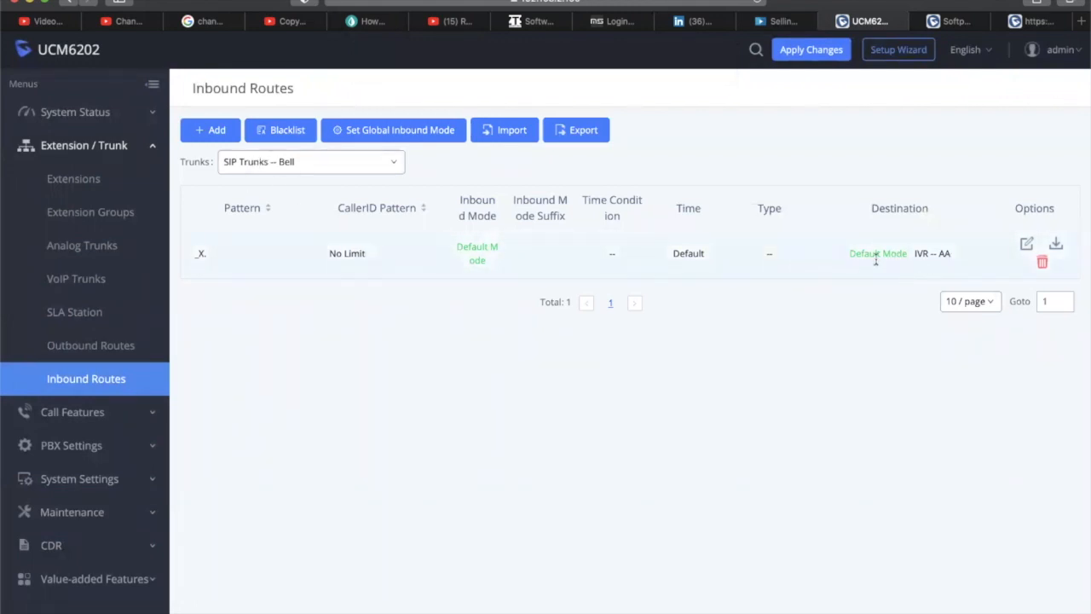
# Reopen the _X. inbound rule for editing
pyautogui.scroll(-1, 116, 417)
pyautogui.click(112, 409)
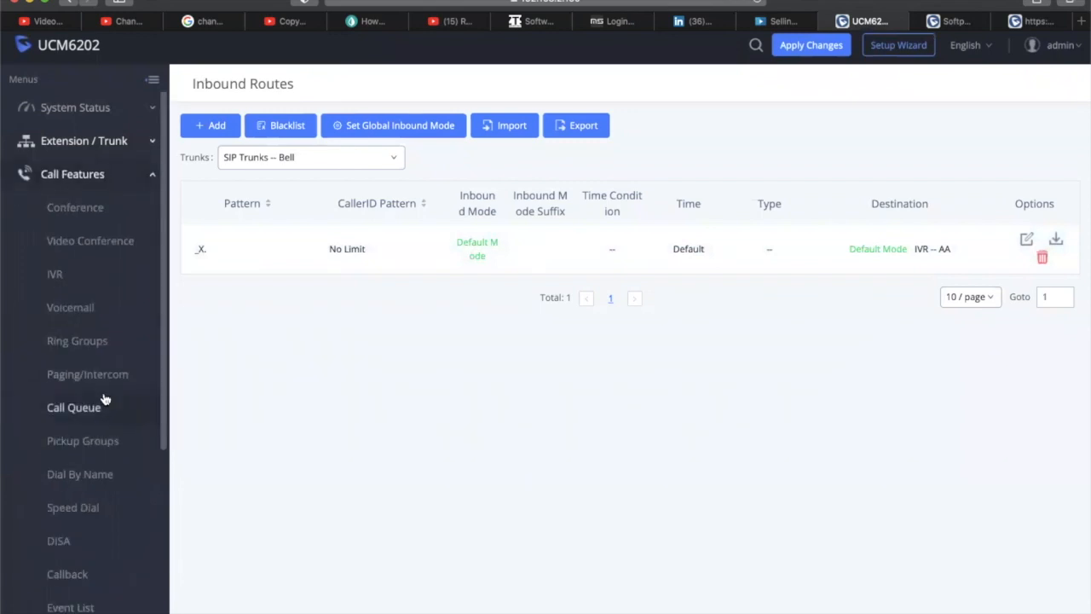
pyautogui.scroll(-5, 105, 358)
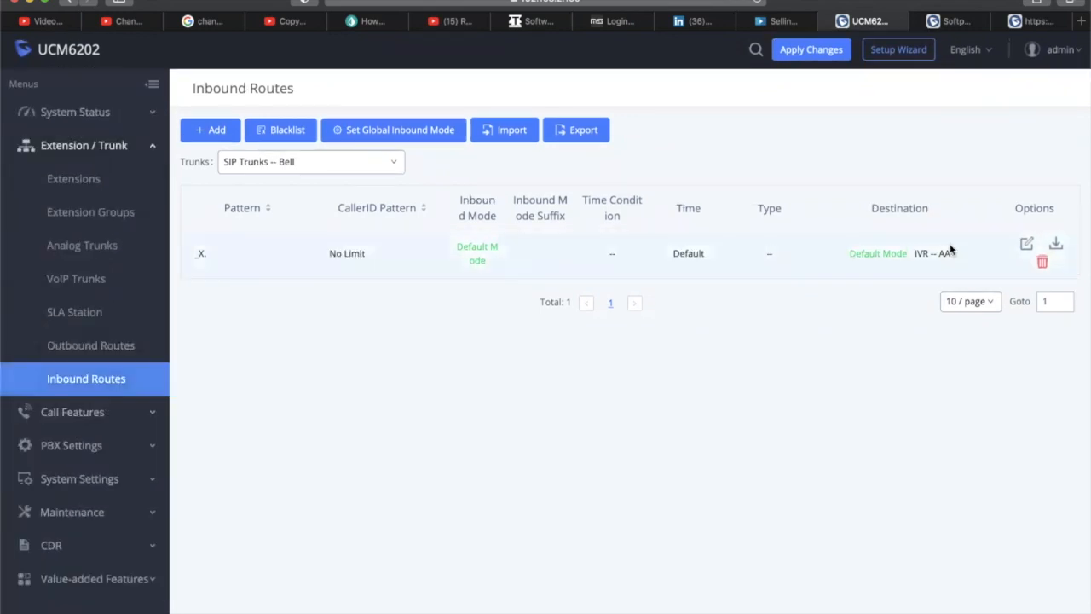
pyautogui.click(1027, 242)
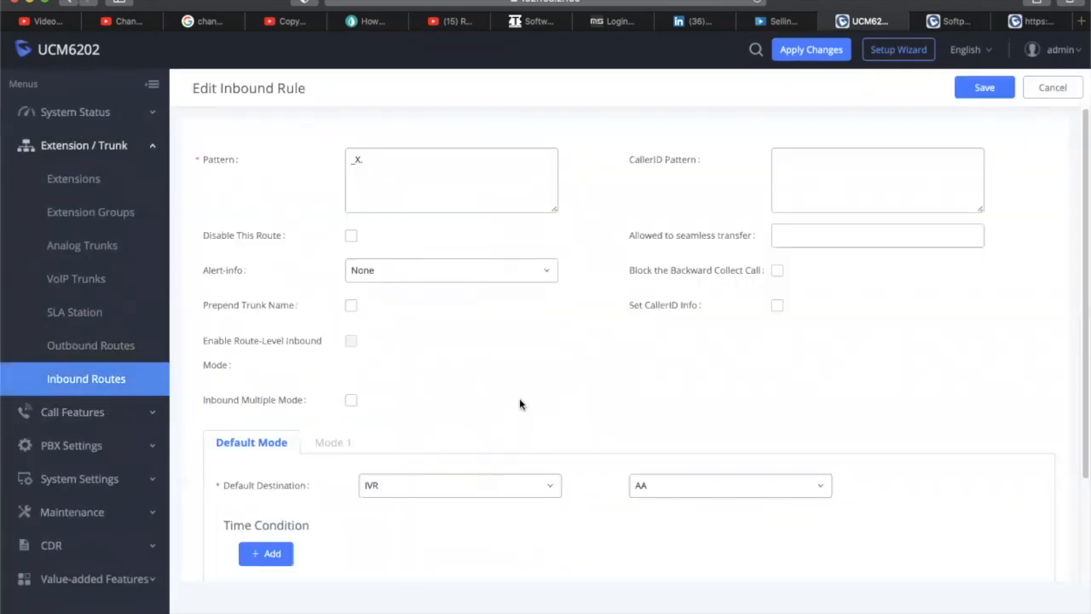
pyautogui.scroll(-3, 512, 391)
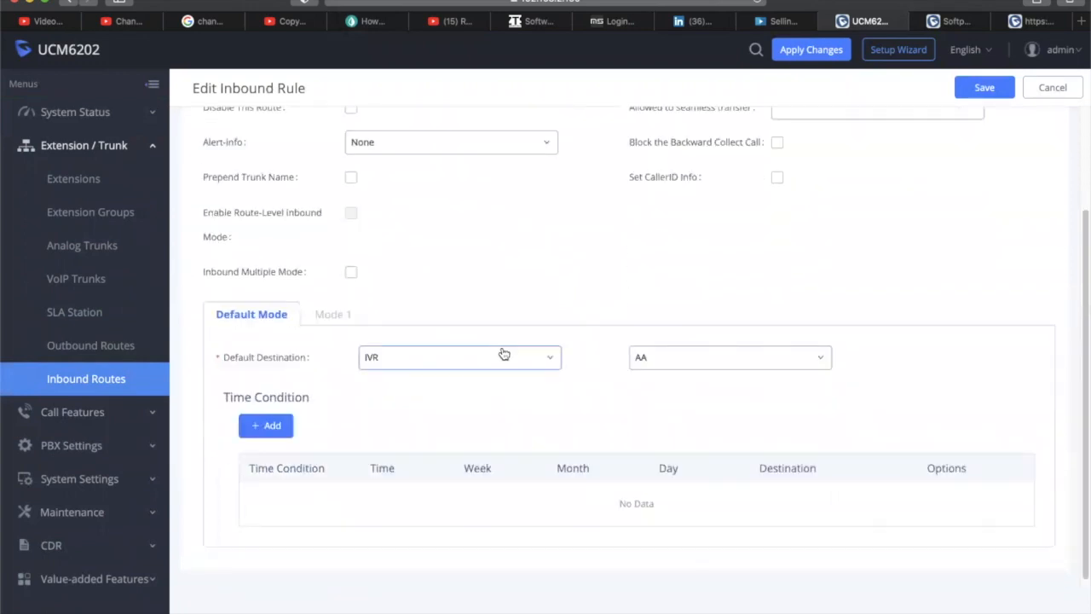
# Set the default destination to the CallCenter queue
pyautogui.click(503, 357)
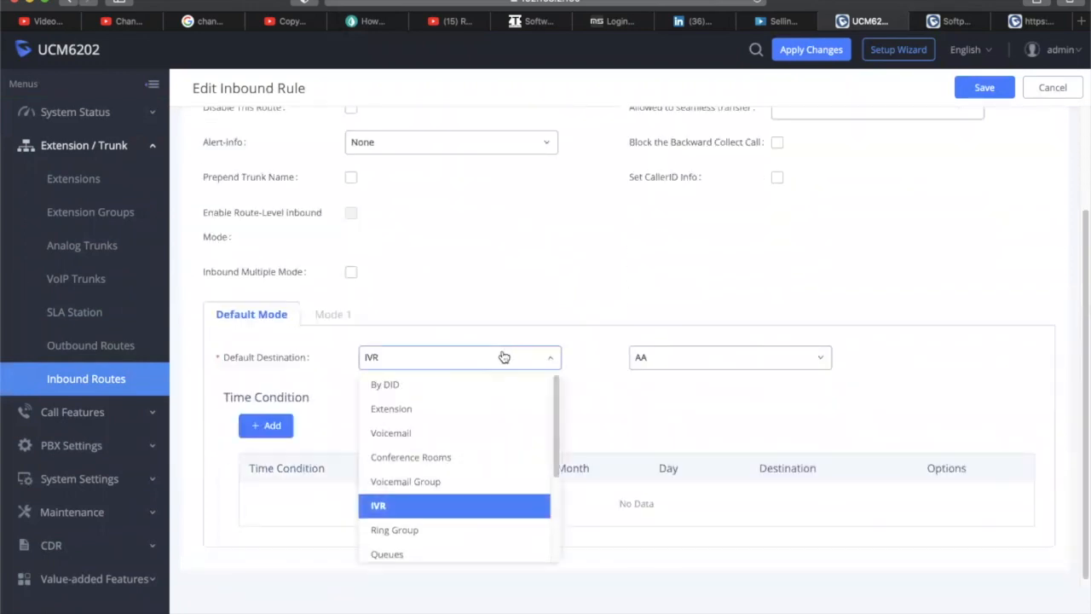
pyautogui.click(407, 554)
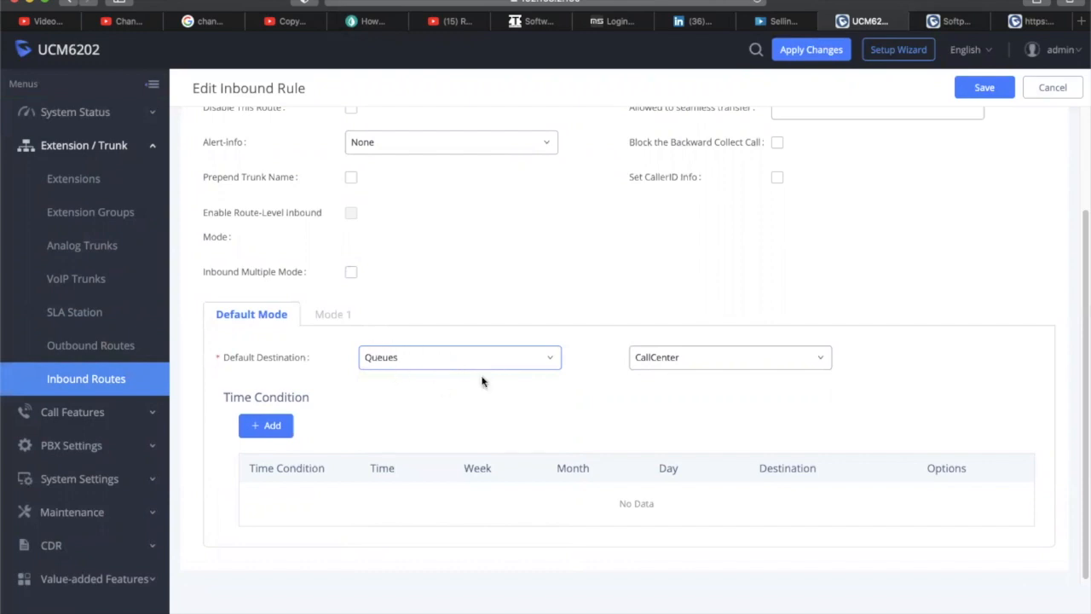
pyautogui.scroll(2, 409, 310)
pyautogui.scroll(-2, 410, 310)
# Confirm Queues remains the default destination and save the inbound rule
pyautogui.click(441, 358)
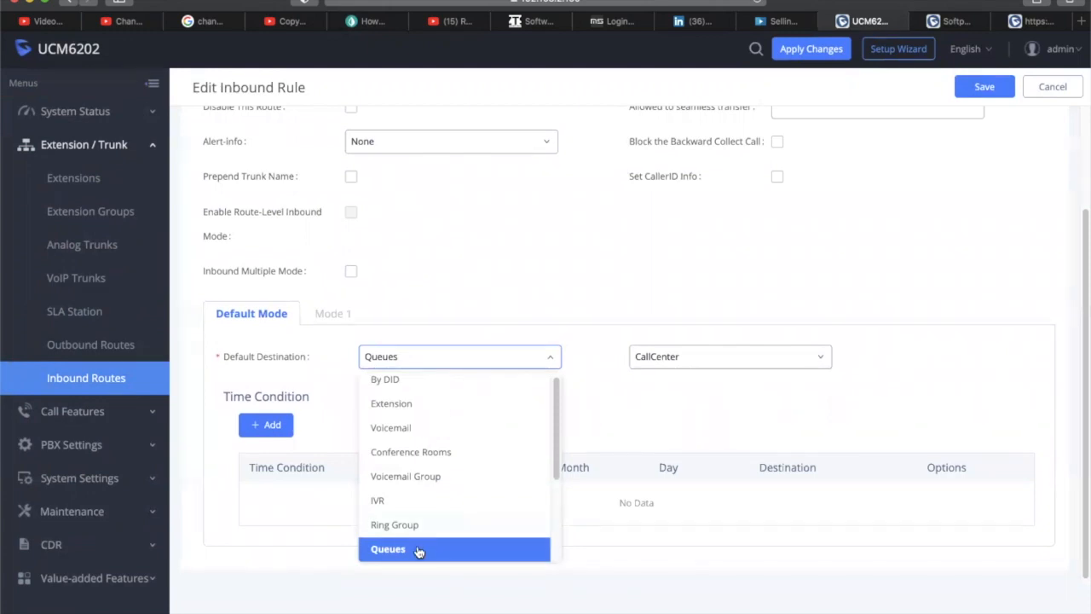
pyautogui.click(418, 548)
pyautogui.click(438, 356)
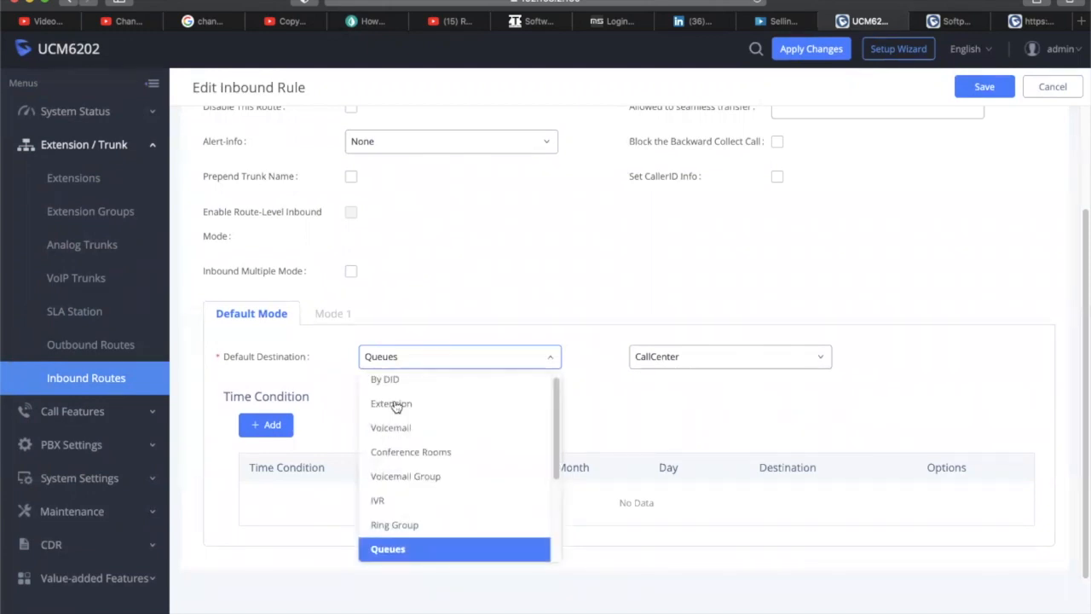
pyautogui.click(387, 549)
pyautogui.scroll(3, 419, 247)
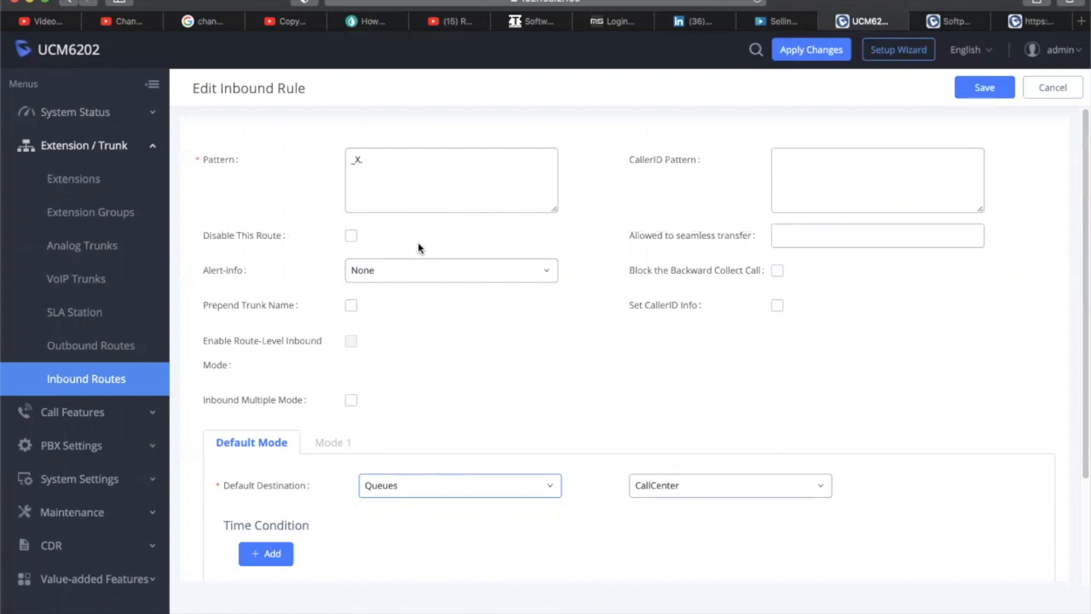
pyautogui.scroll(-3, 404, 227)
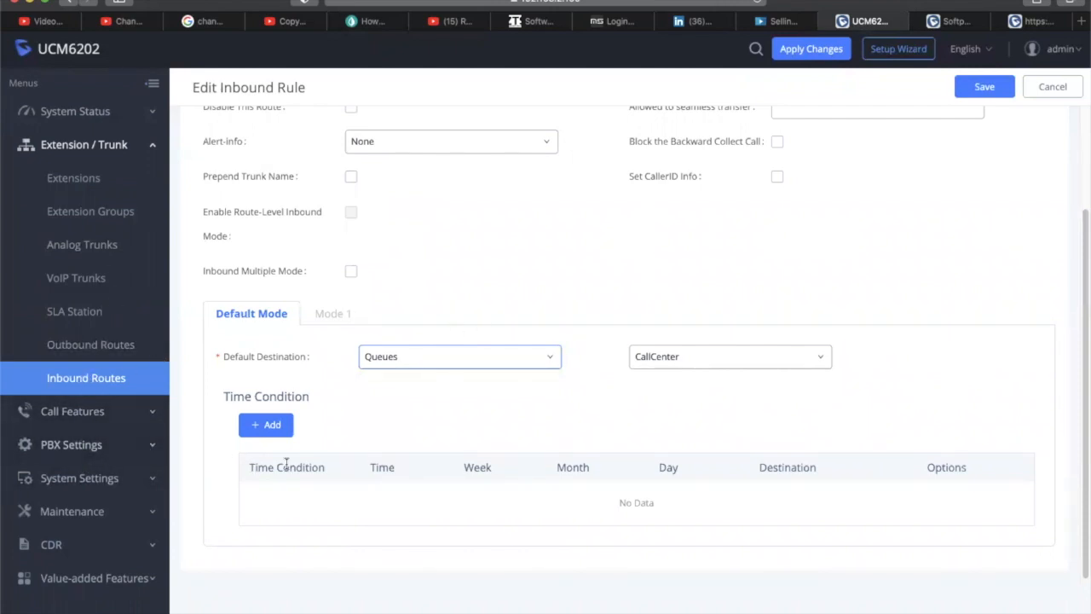
pyautogui.click(452, 367)
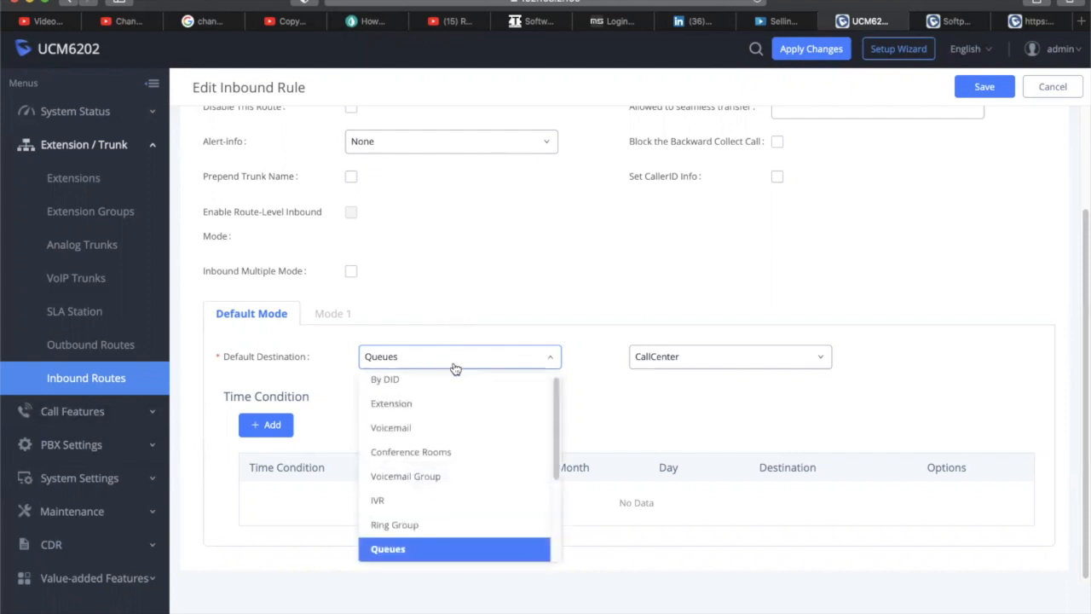
pyautogui.click(420, 556)
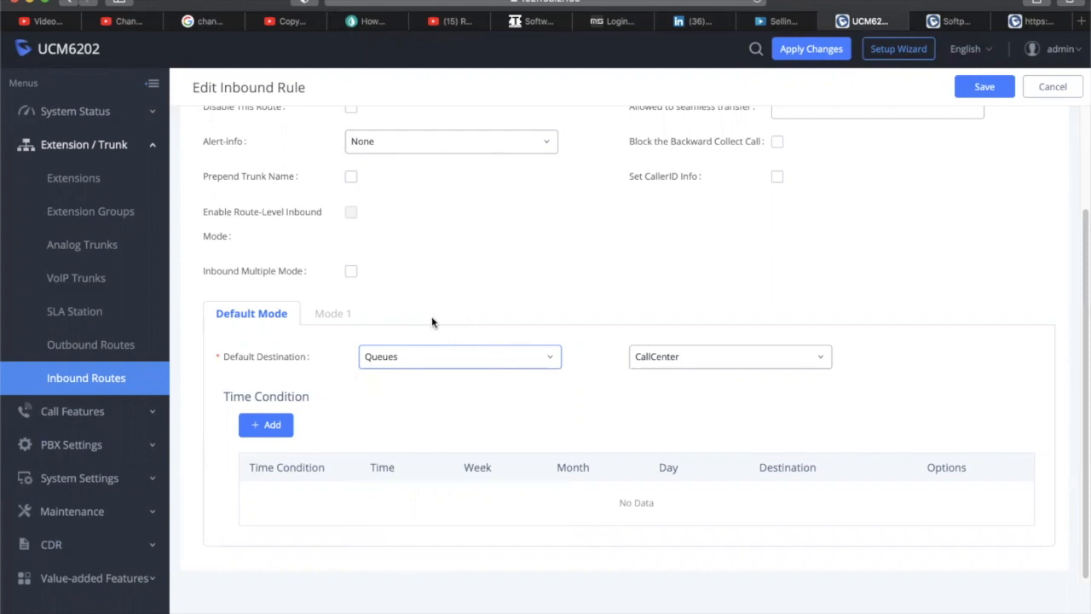
pyautogui.click(515, 360)
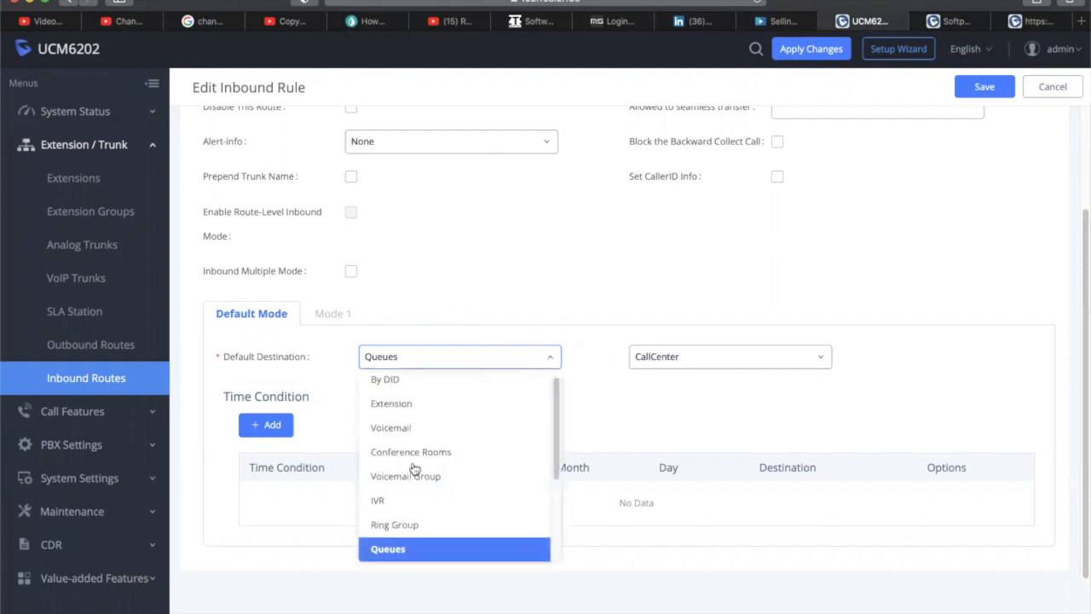
pyautogui.click(400, 548)
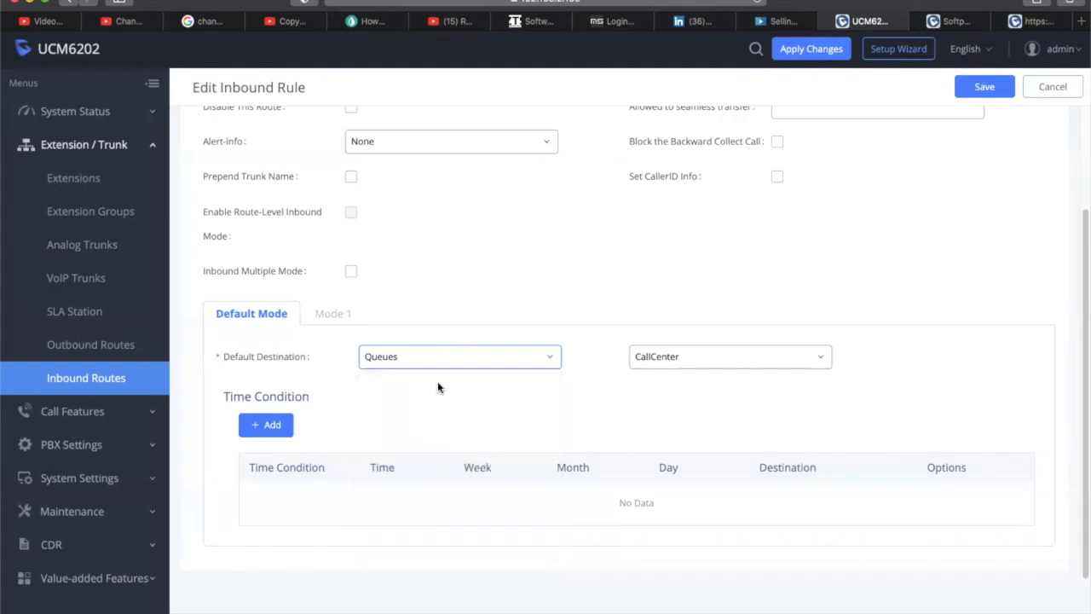
pyautogui.click(984, 86)
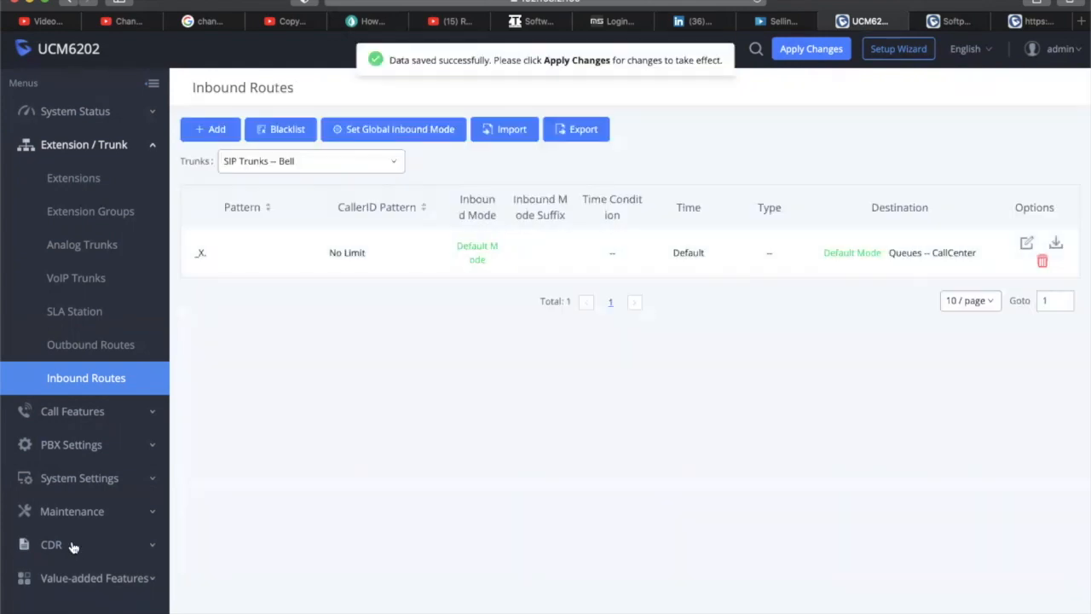
# Open the AA IVR and view its key press destinations
pyautogui.click(51, 411)
pyautogui.click(54, 278)
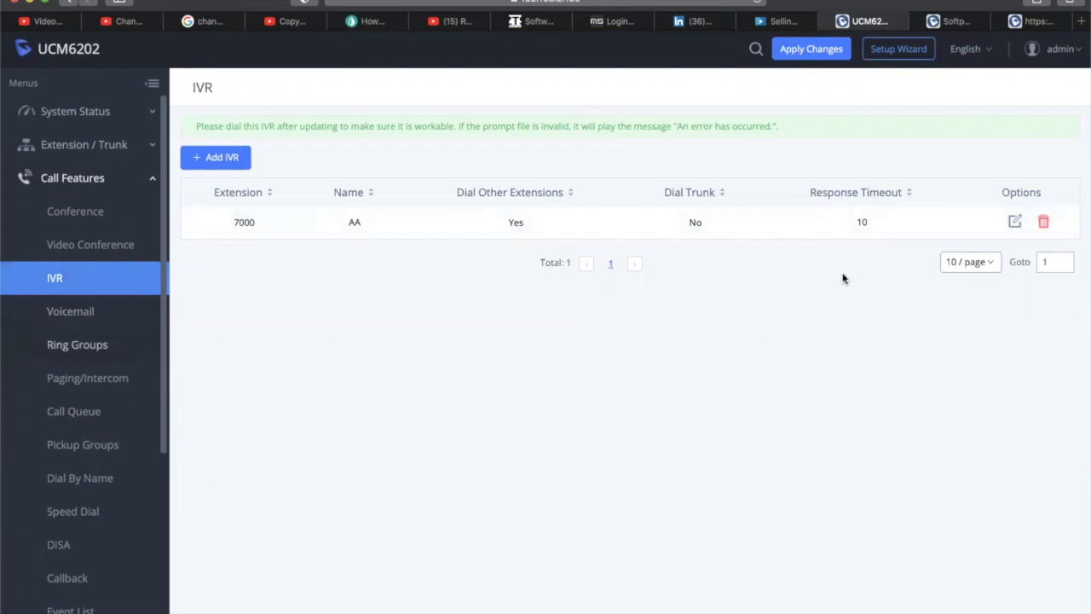
pyautogui.click(1013, 223)
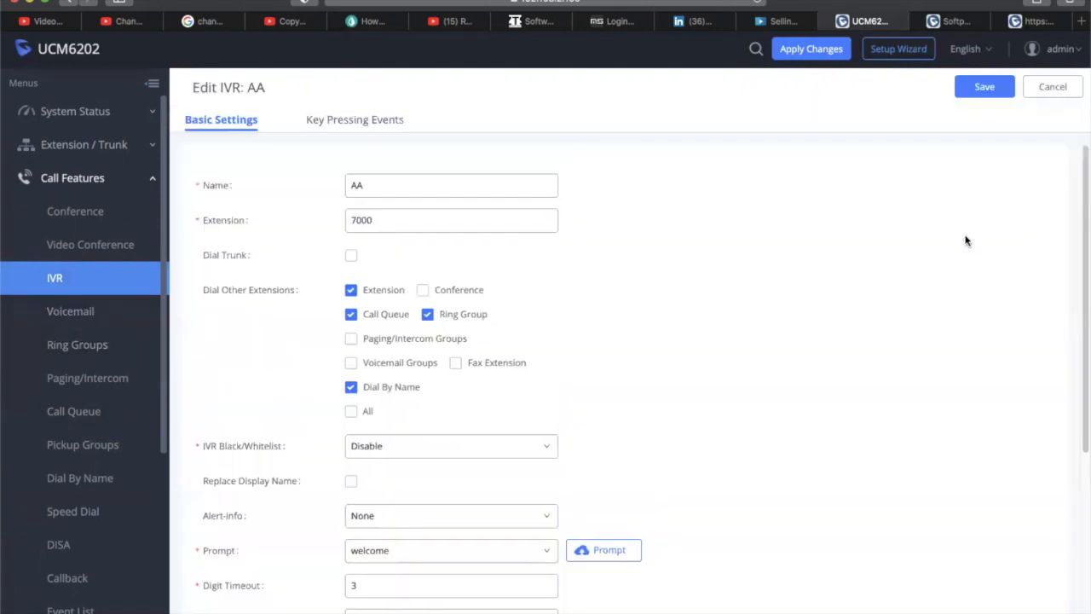
pyautogui.scroll(-5, 570, 378)
pyautogui.scroll(5, 448, 214)
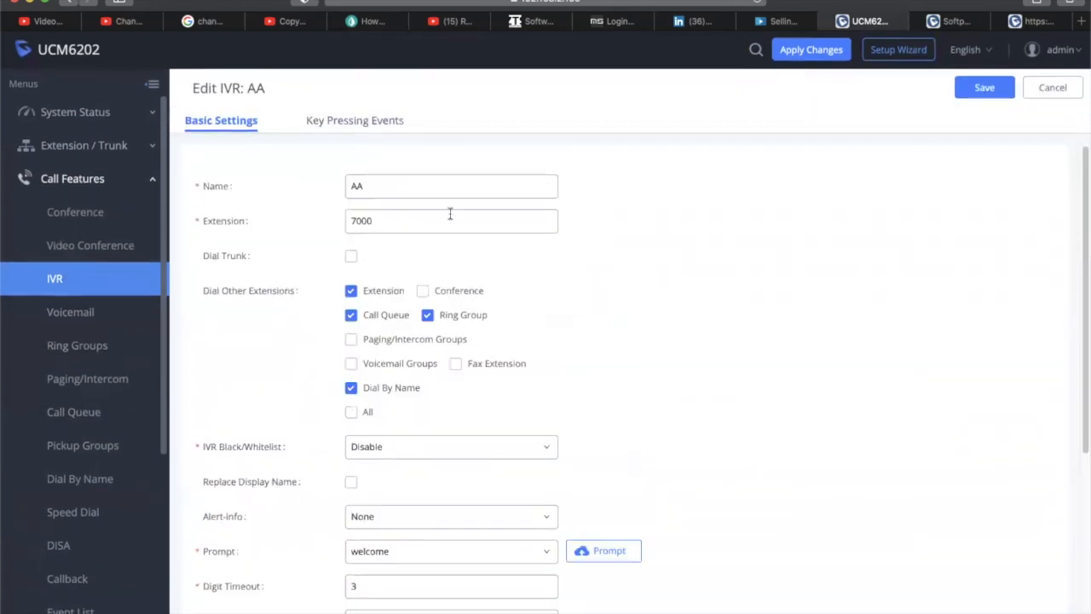
pyautogui.click(392, 120)
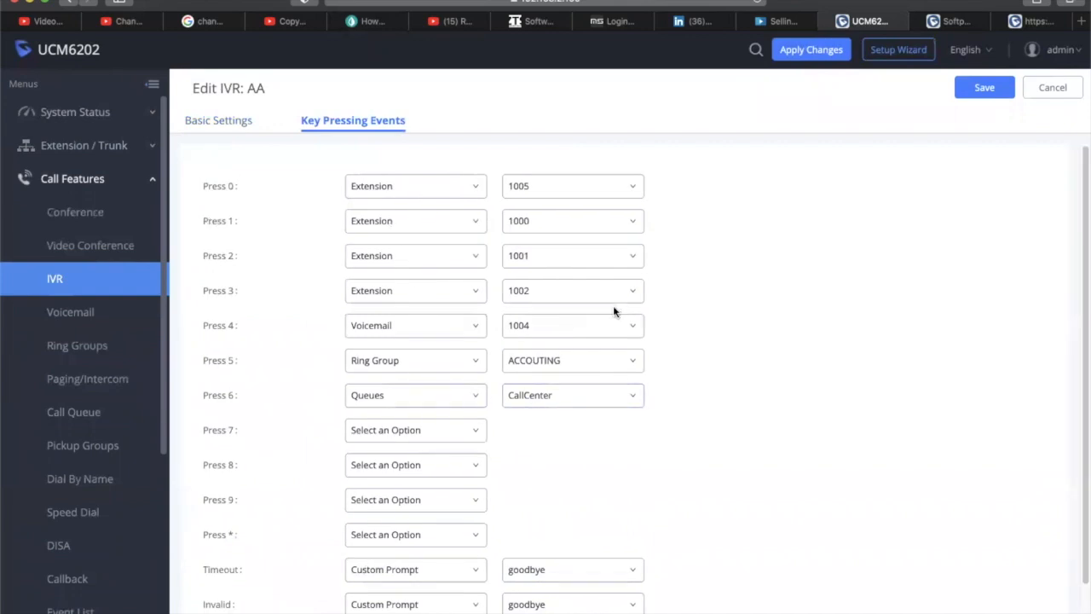
# Cancel the IVR edit without saving and browse Ring Groups and Call Queue
pyautogui.click(1058, 88)
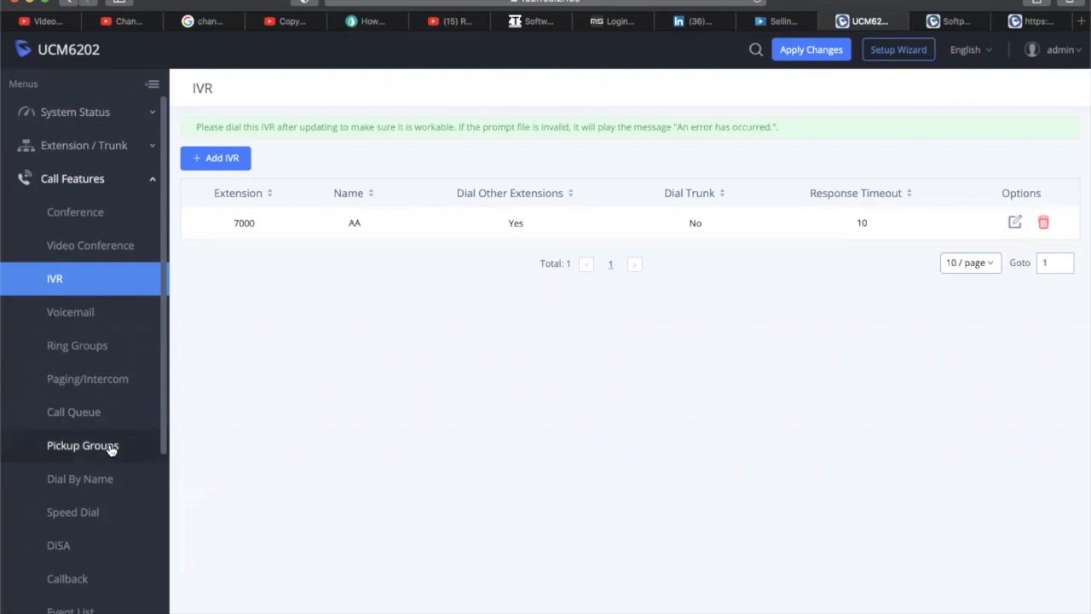
pyautogui.click(107, 348)
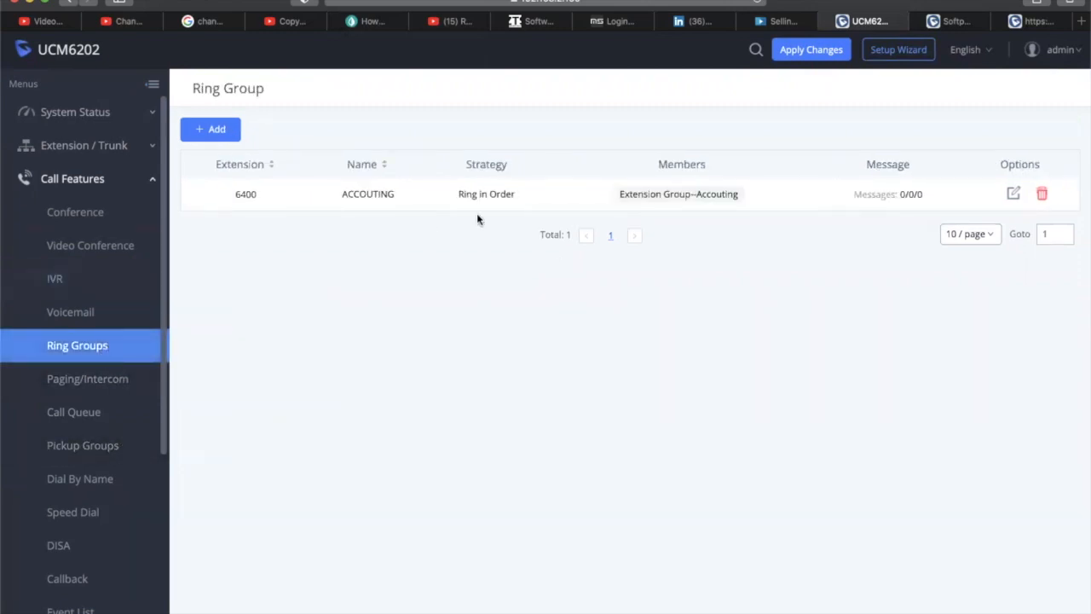
pyautogui.click(75, 415)
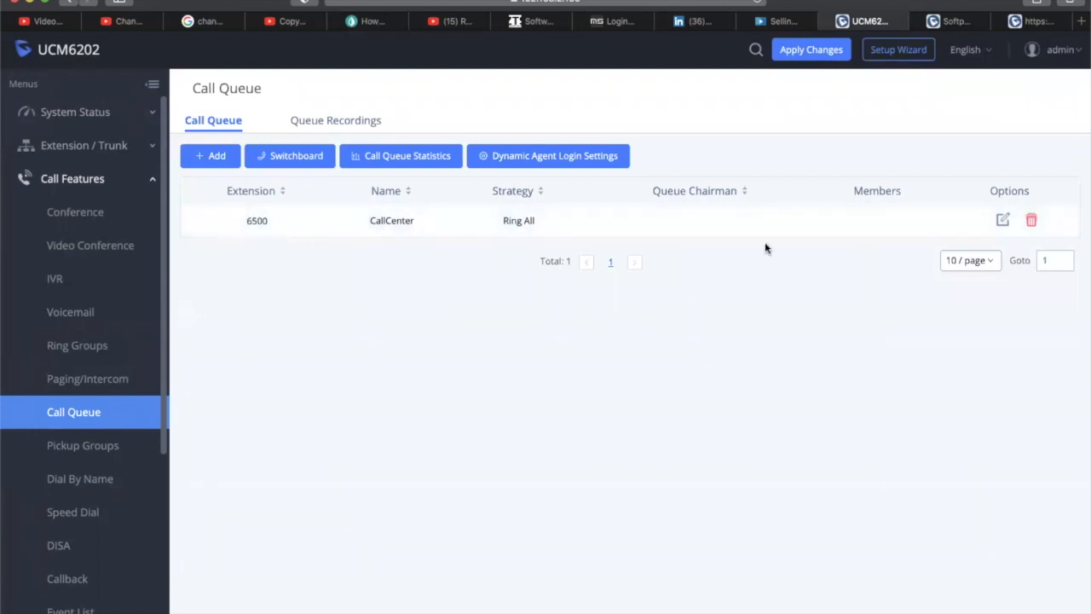
pyautogui.click(1003, 221)
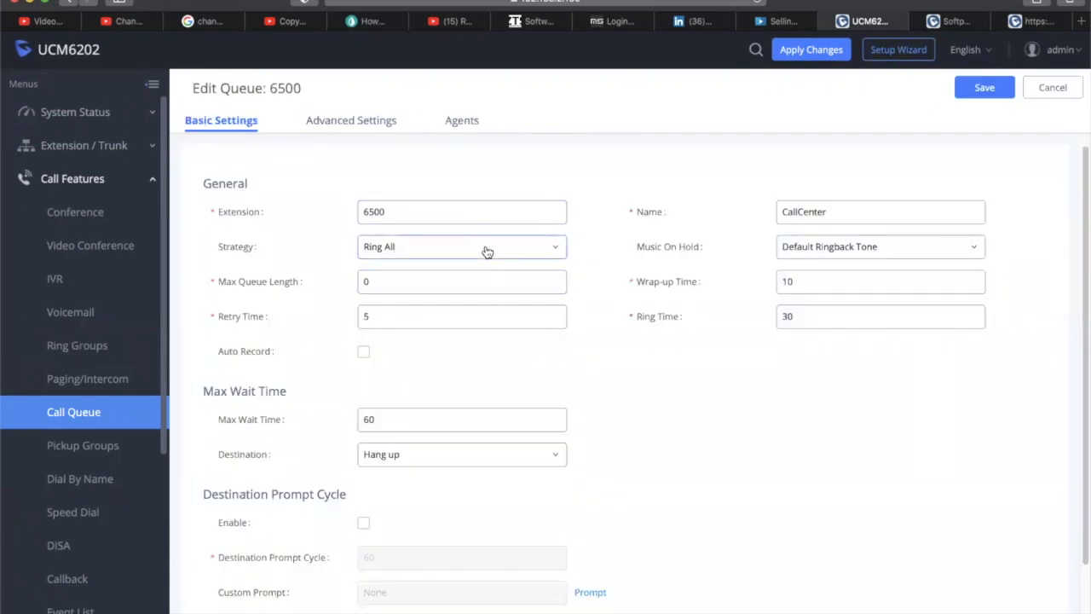
pyautogui.scroll(-2, 671, 388)
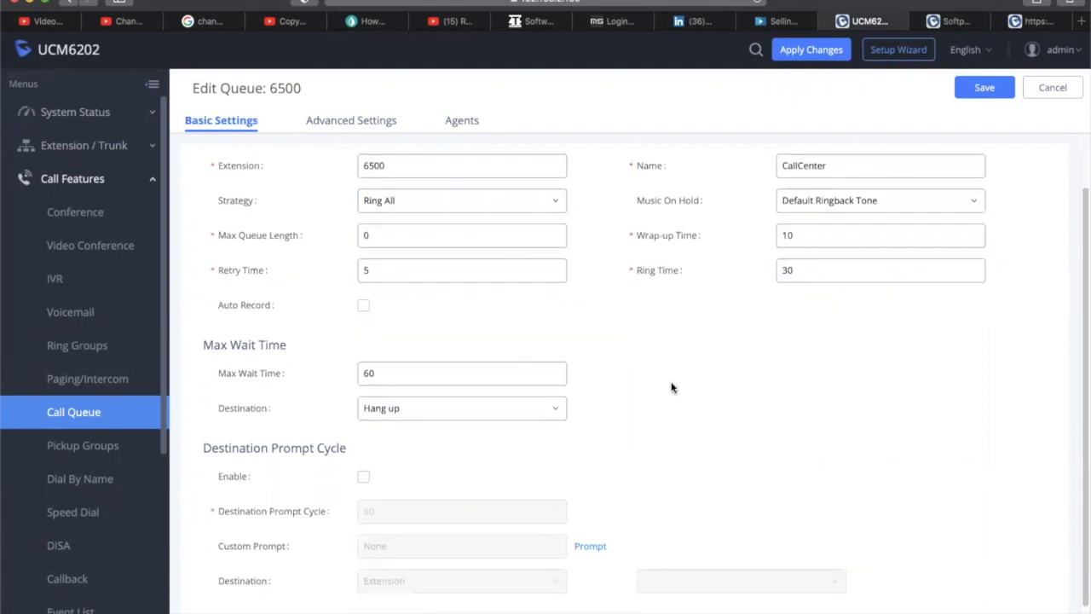
pyautogui.scroll(2, 671, 388)
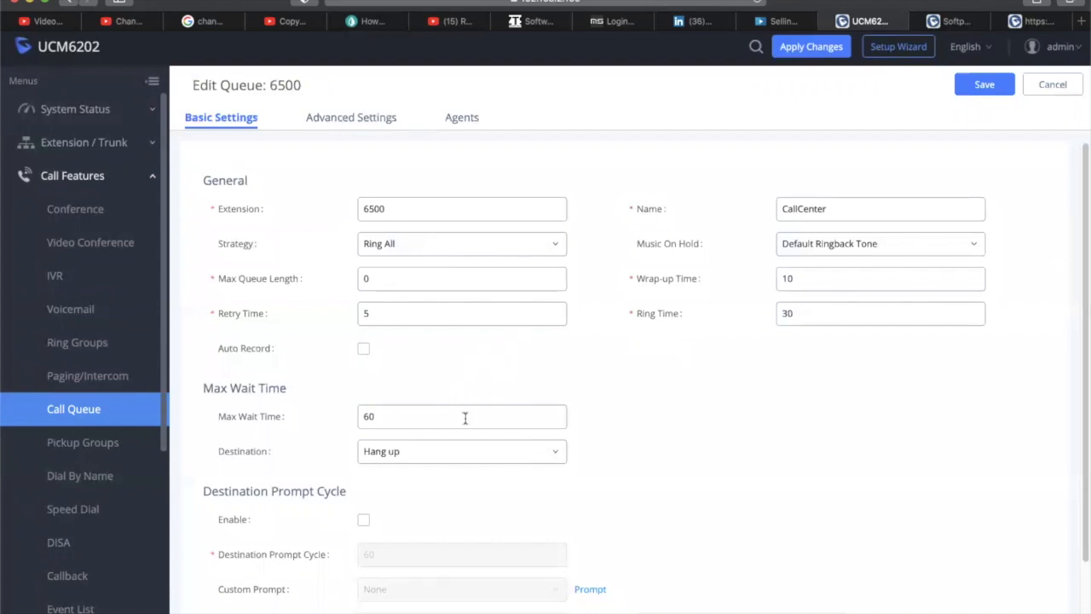
pyautogui.scroll(-2, 627, 415)
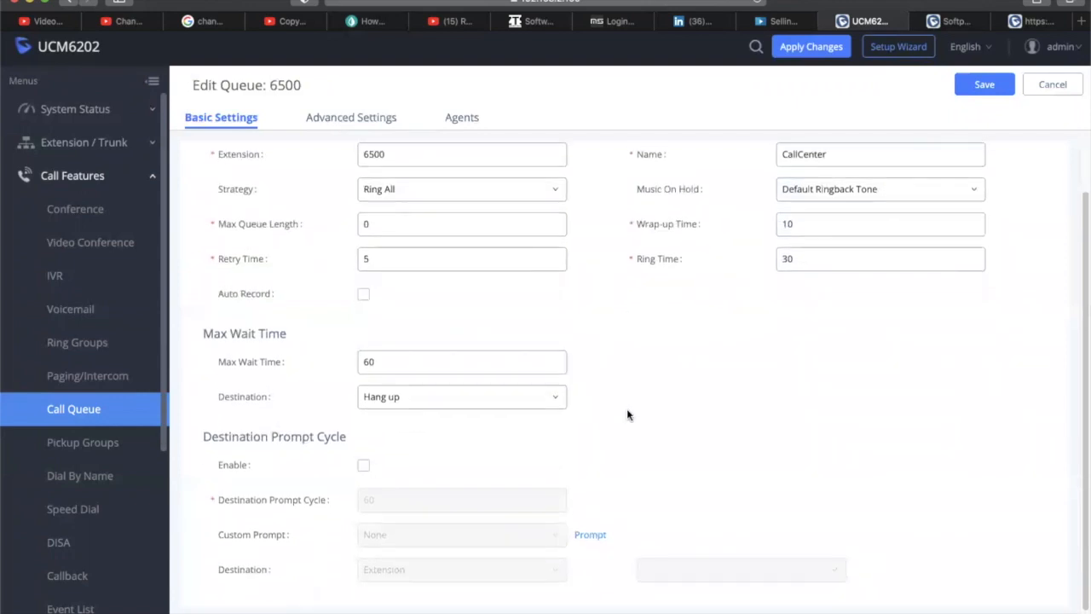
pyautogui.scroll(1, 627, 415)
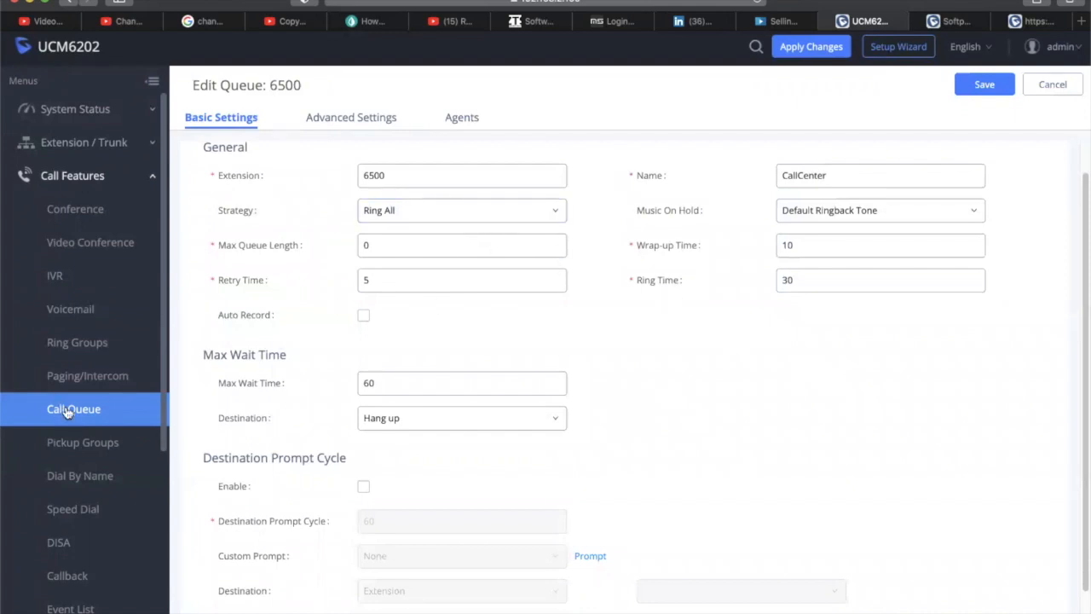
pyautogui.click(1051, 85)
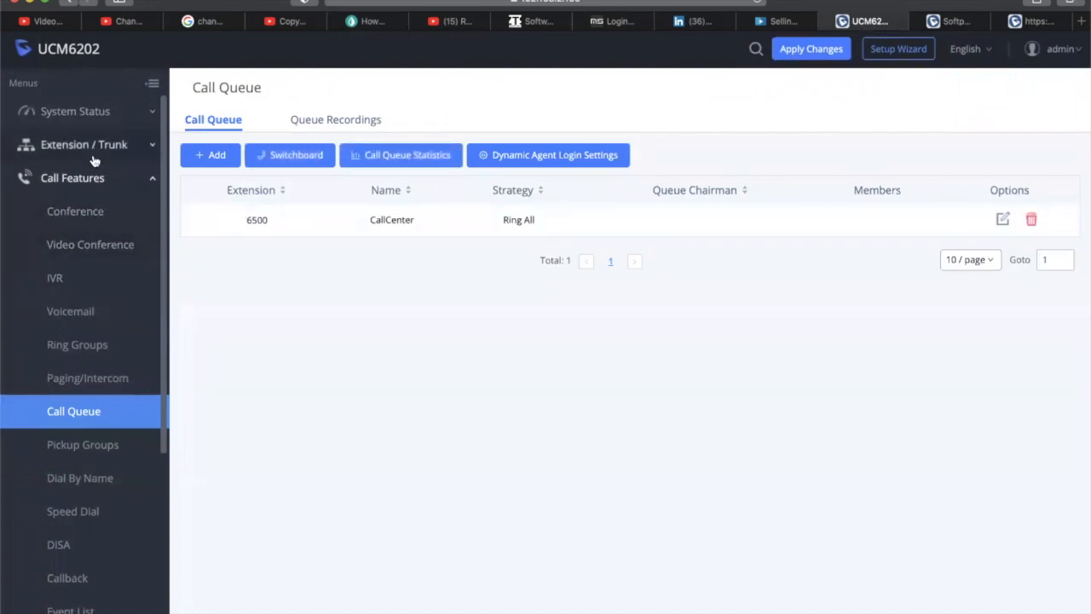
pyautogui.click(67, 146)
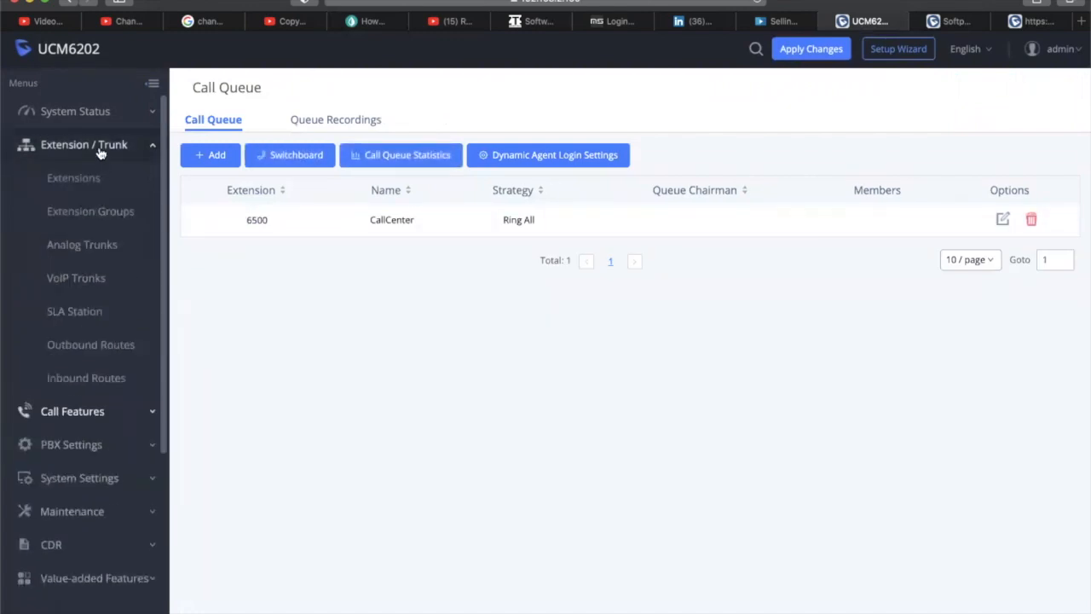
# Open the _X. inbound rule and switch its default destination to IVR AA
pyautogui.click(94, 384)
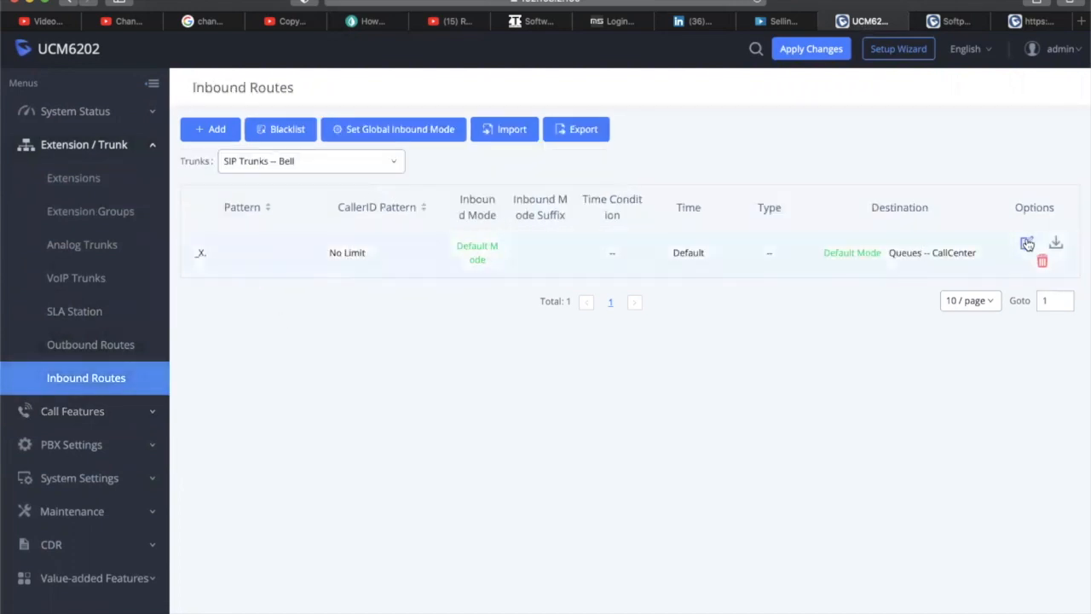
pyautogui.click(494, 490)
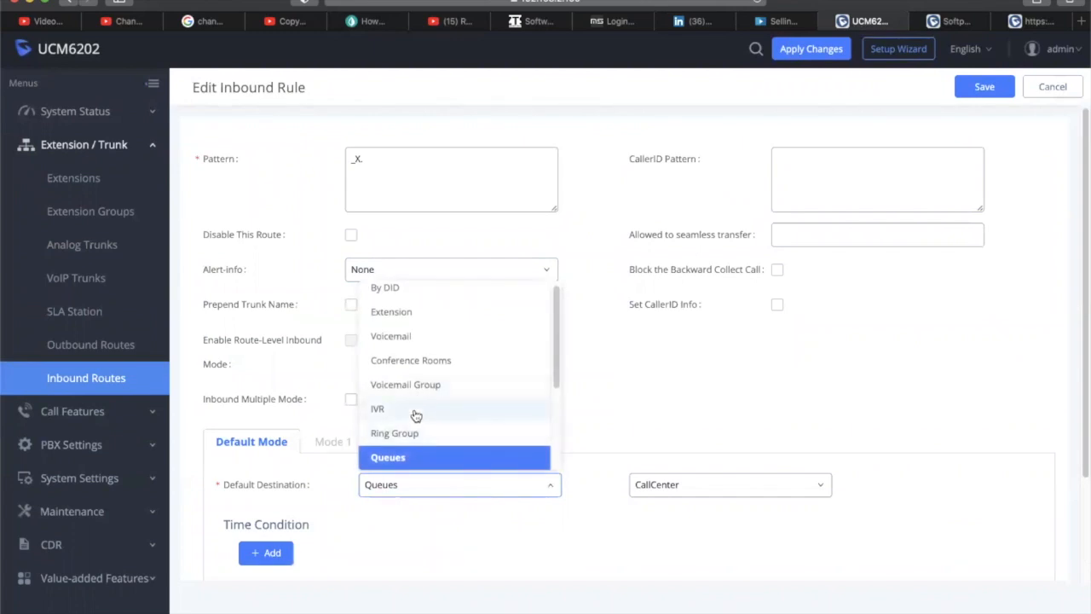
pyautogui.click(414, 412)
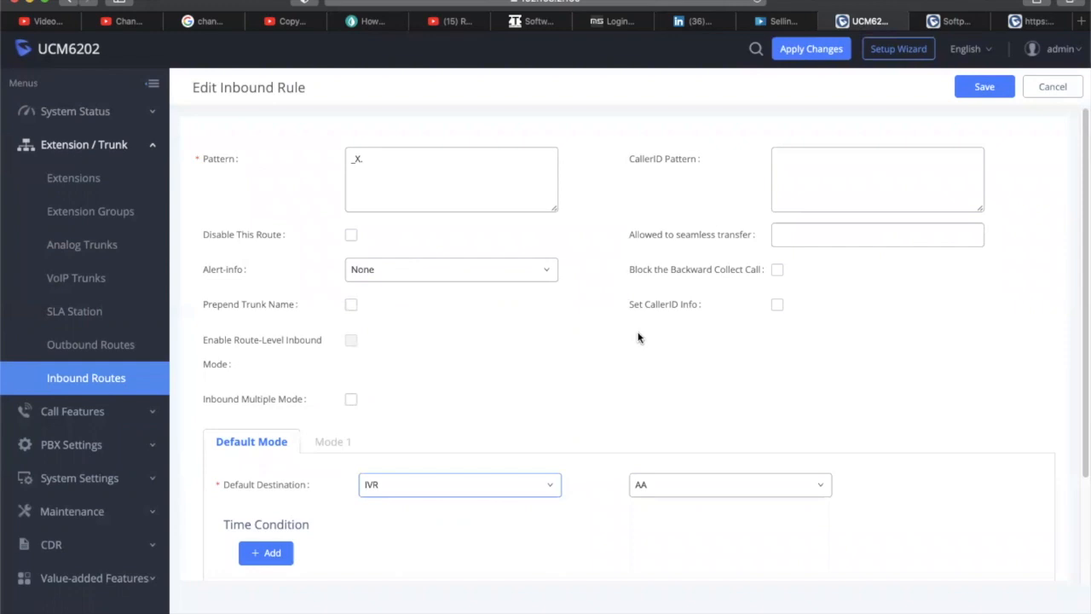
pyautogui.click(513, 499)
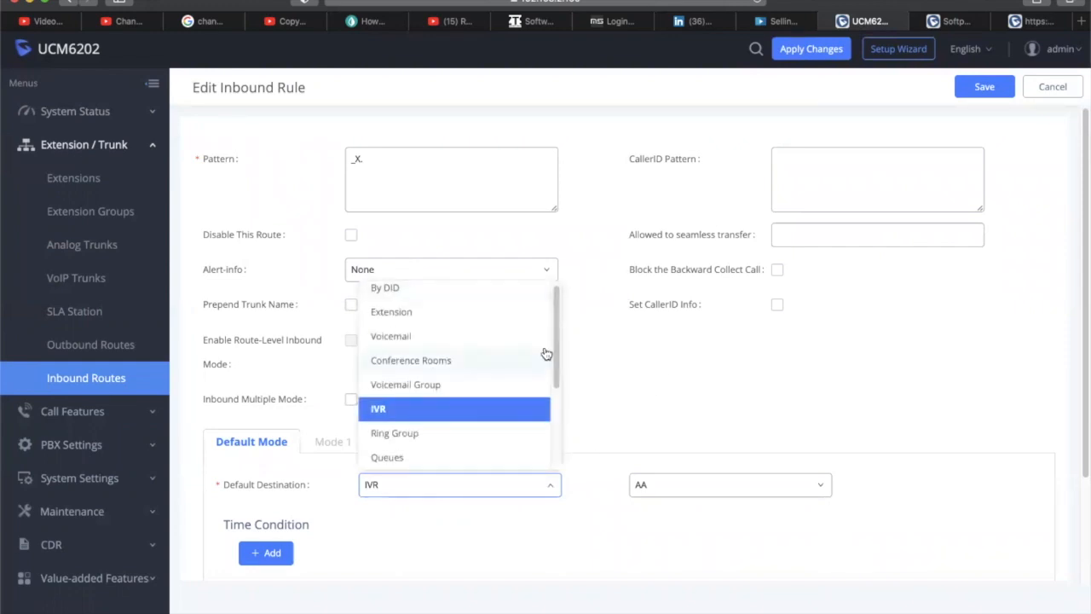
pyautogui.scroll(-5, 559, 361)
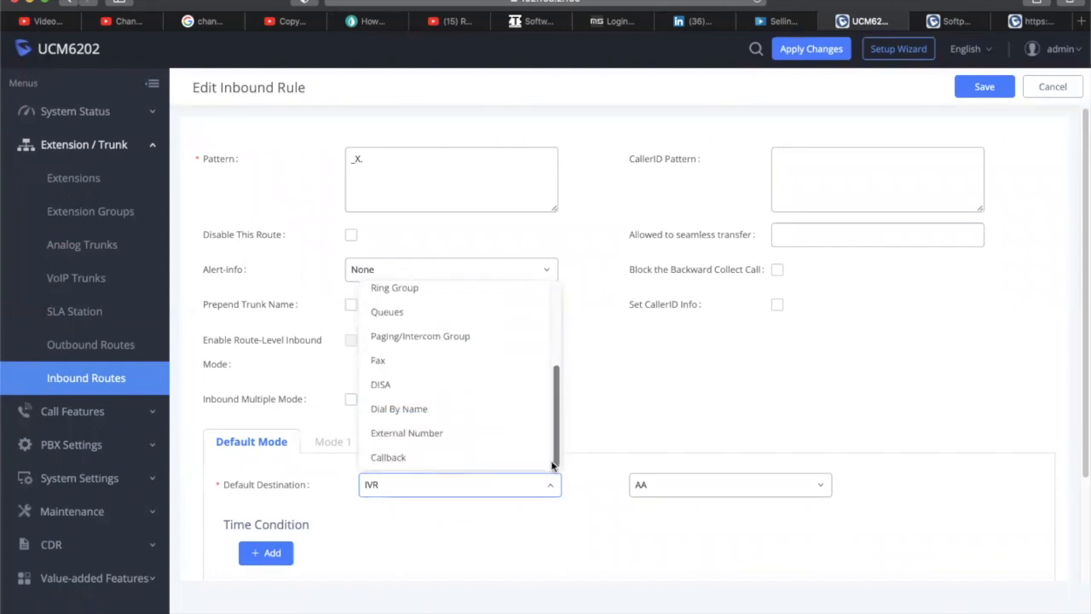
pyautogui.scroll(5, 477, 375)
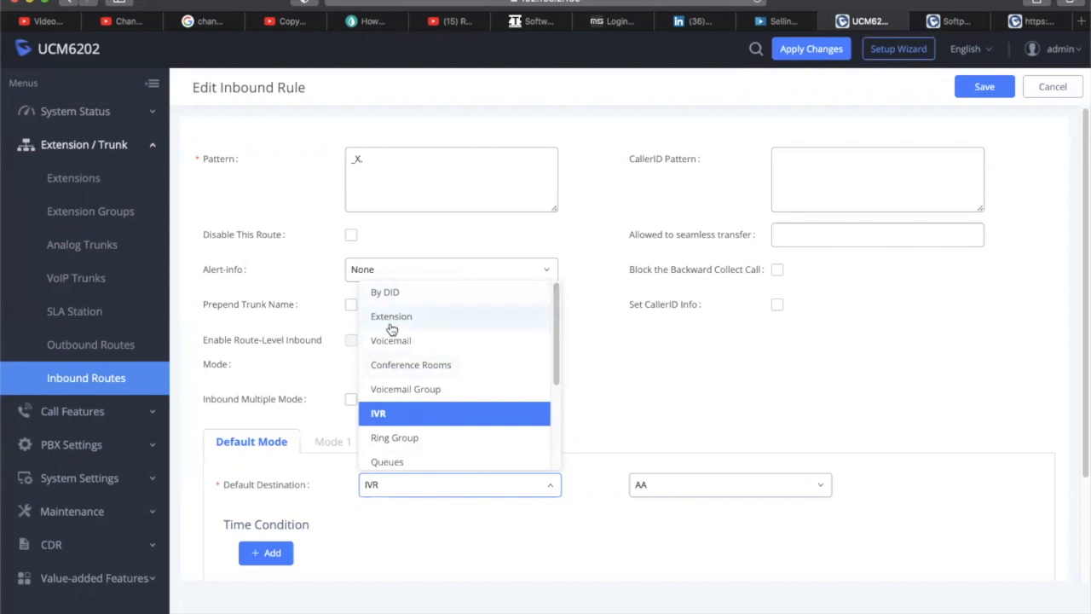
pyautogui.click(393, 421)
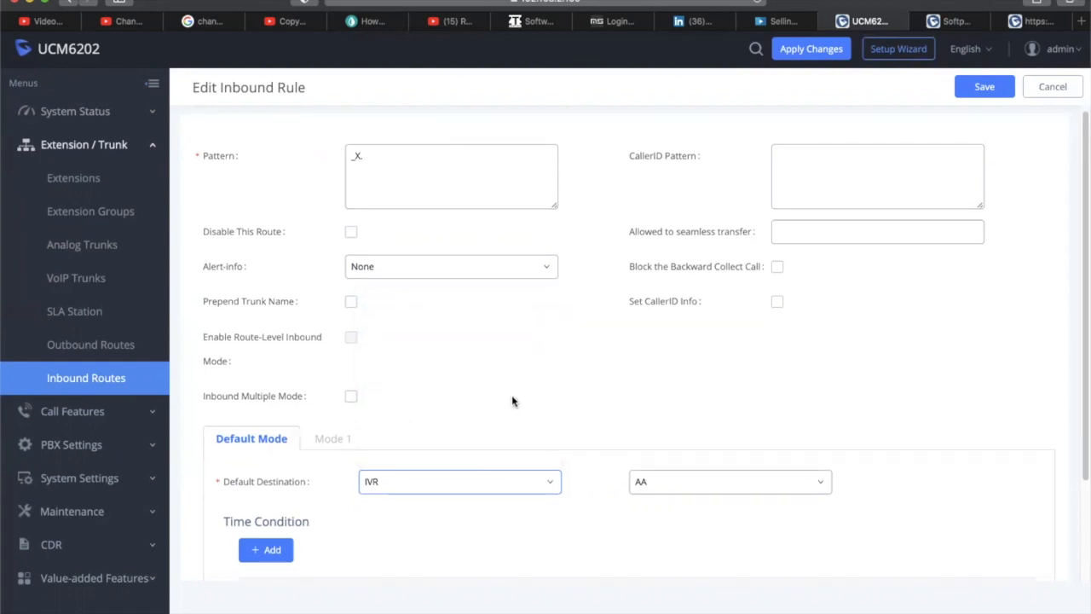
pyautogui.scroll(-3, 511, 395)
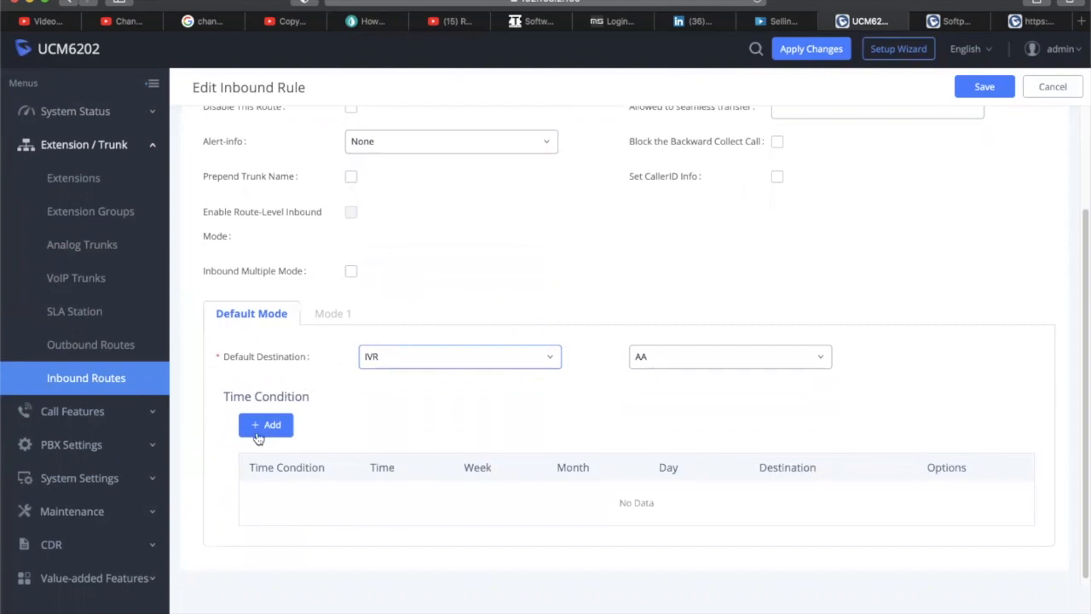
# Add an Office Time time condition to the inbound rule
pyautogui.click(260, 426)
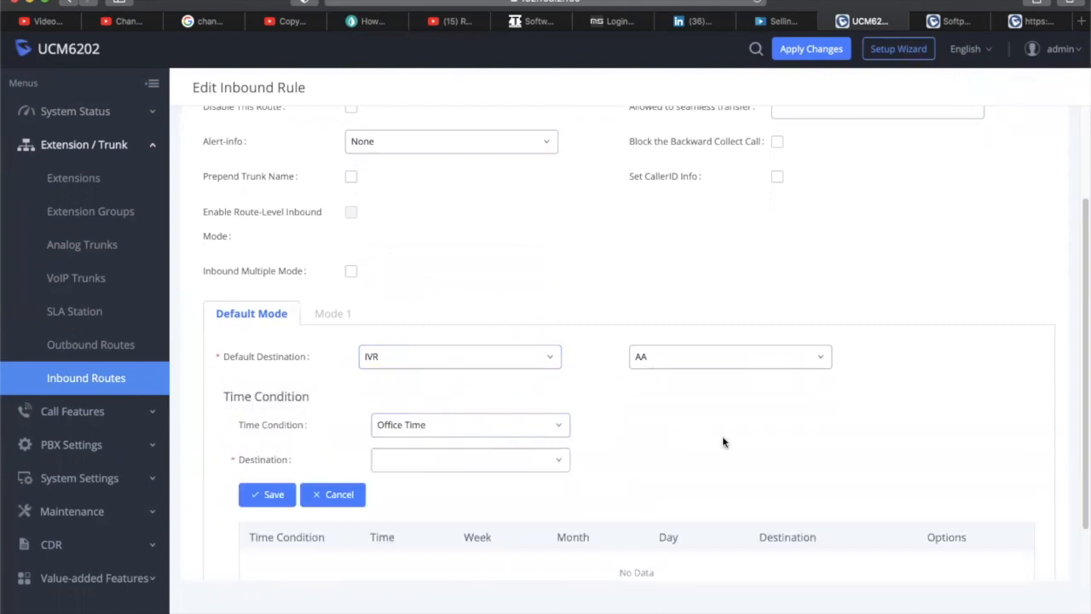
pyautogui.scroll(-2, 460, 431)
pyautogui.click(507, 362)
pyautogui.click(504, 382)
pyautogui.click(504, 388)
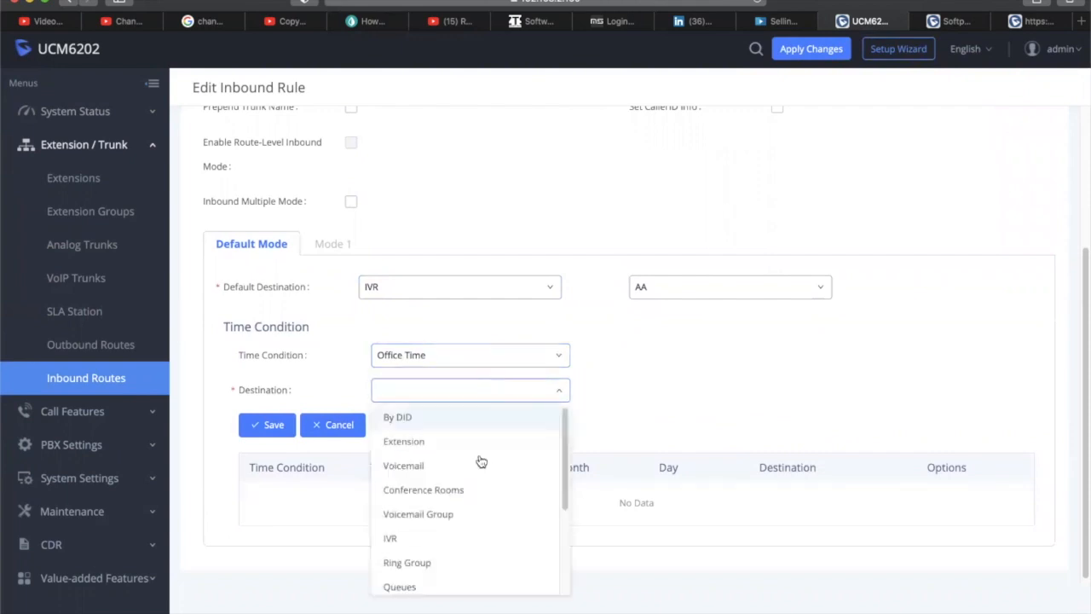
pyautogui.click(672, 390)
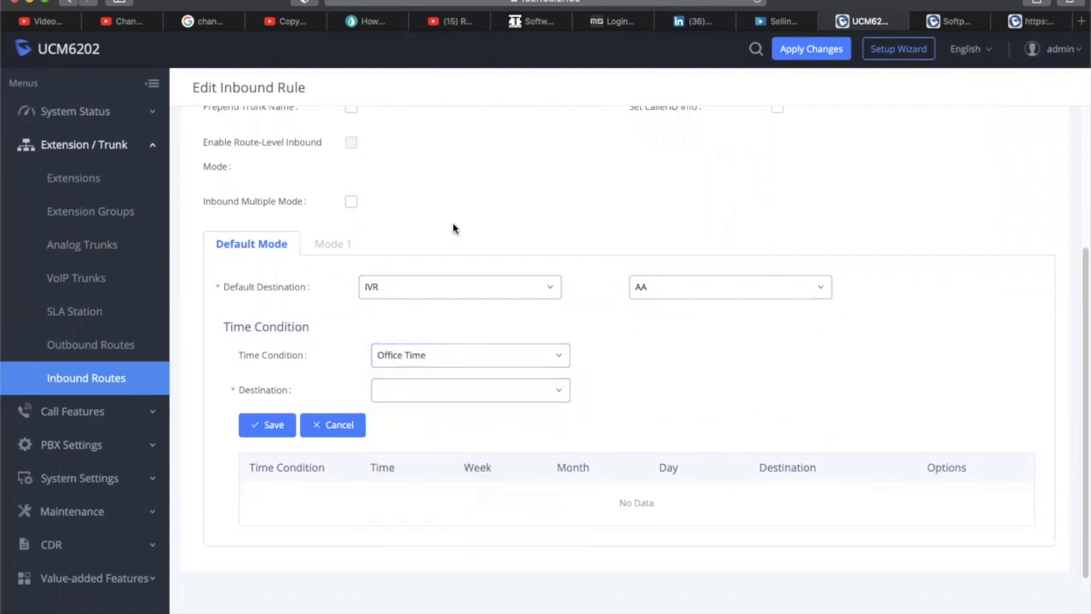
pyautogui.scroll(3, 455, 220)
pyautogui.scroll(-3, 456, 220)
# Set the rule's default destination to Queues / CallCenter
pyautogui.click(526, 297)
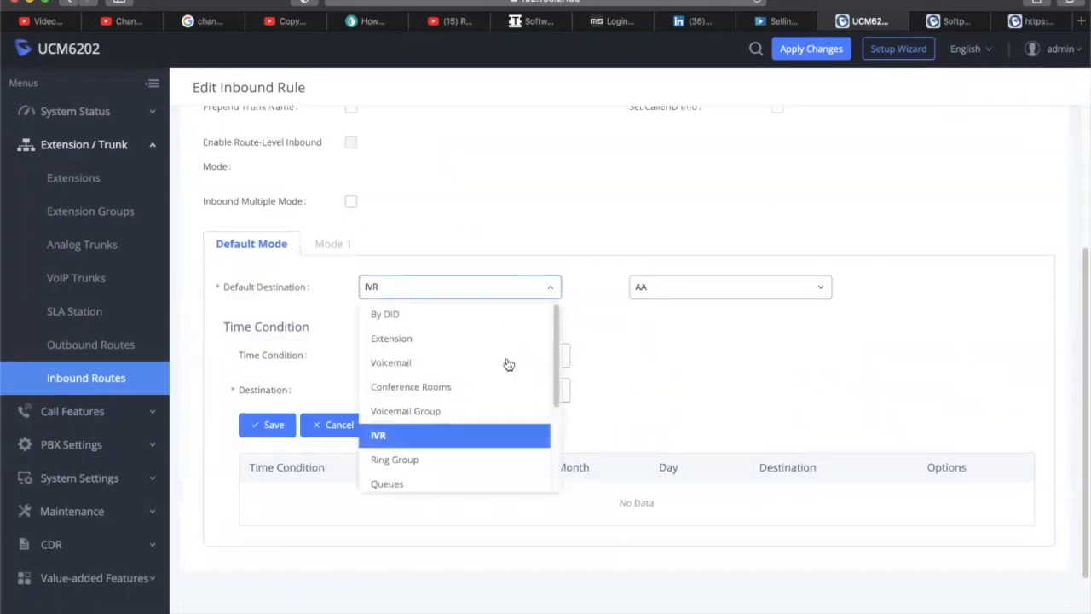
pyautogui.click(485, 290)
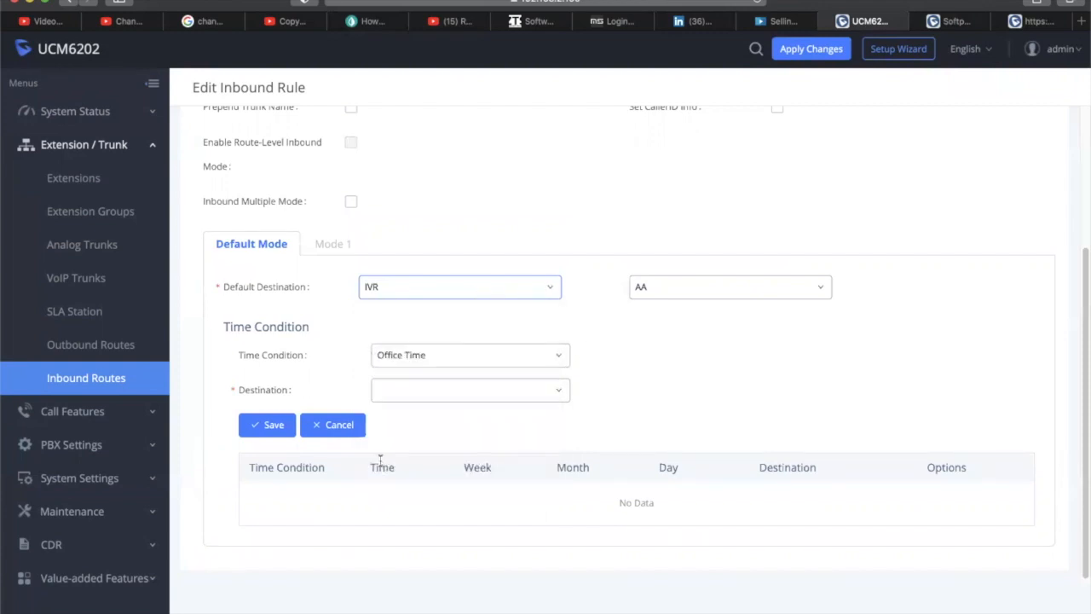
pyautogui.click(478, 360)
pyautogui.click(478, 362)
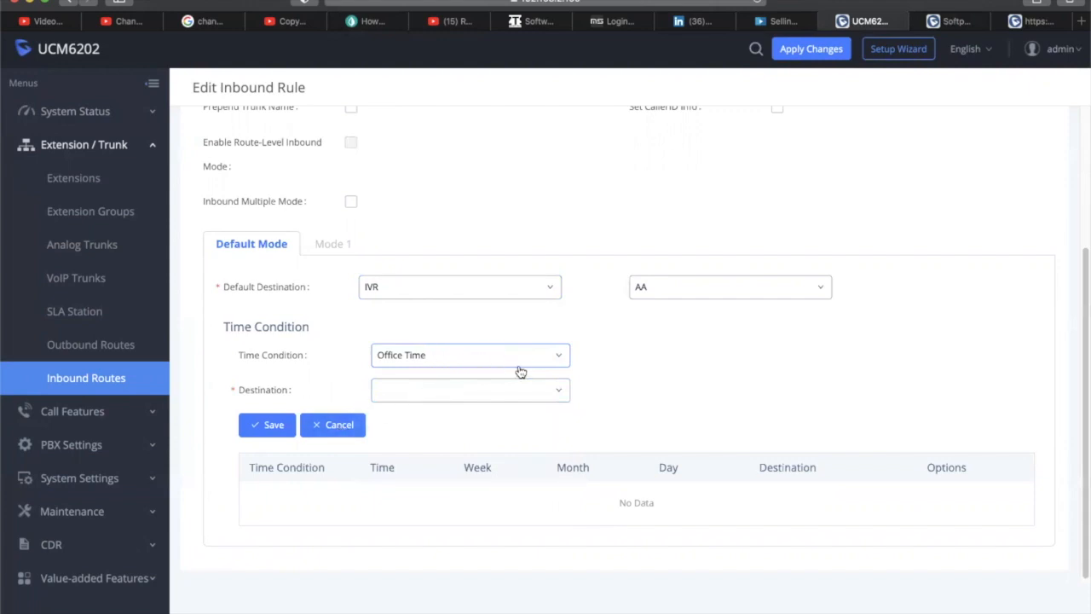
pyautogui.click(431, 291)
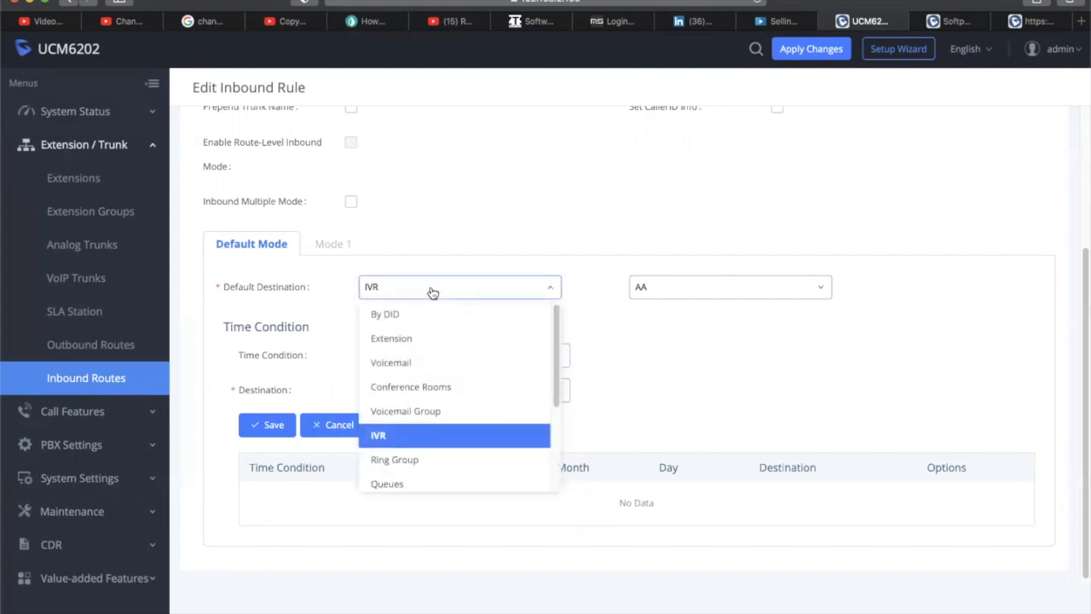
pyautogui.click(431, 484)
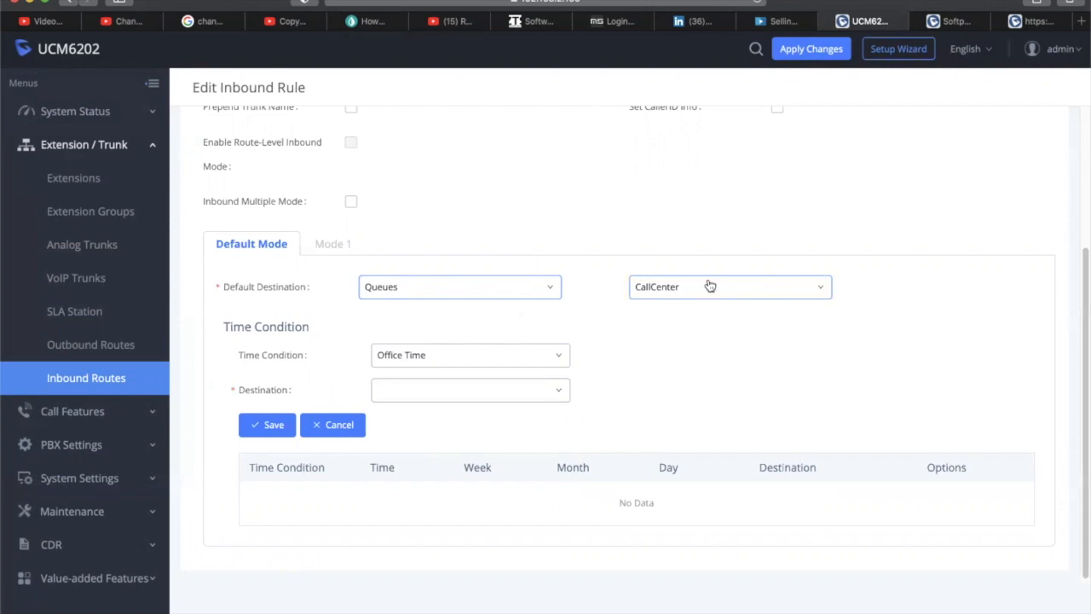
# Route the Office Time condition to Queues and save it into the table
pyautogui.click(278, 425)
pyautogui.click(501, 390)
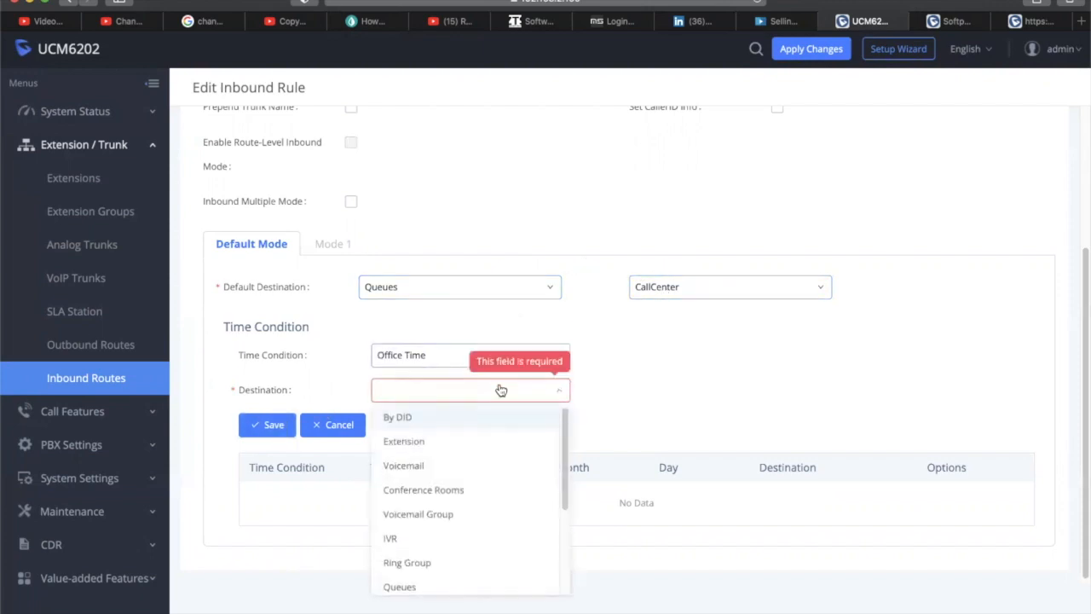
pyautogui.click(459, 590)
pyautogui.click(272, 424)
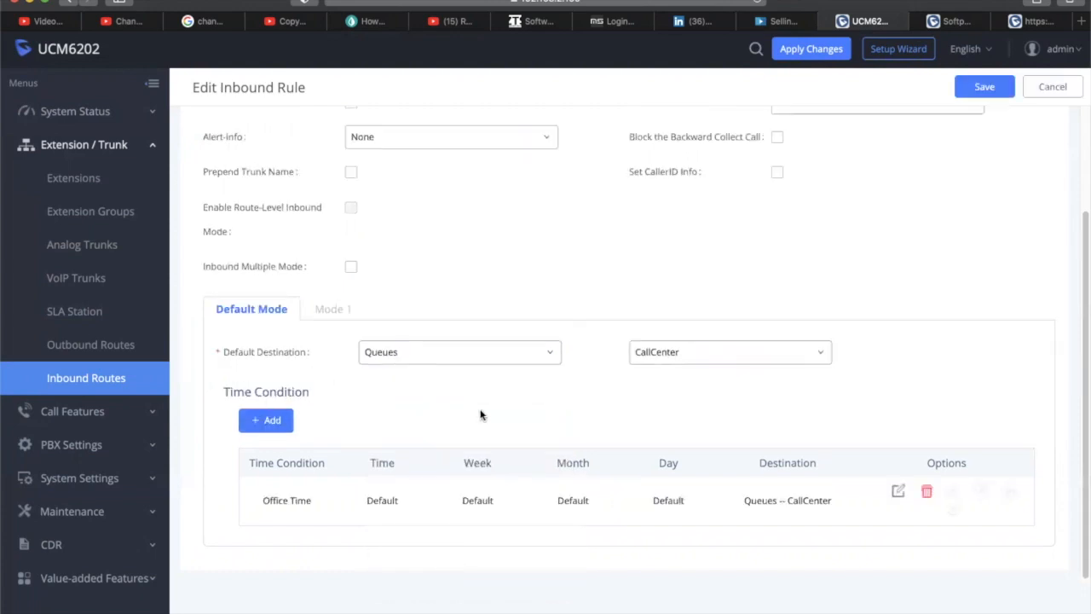
# Add another time condition to the inbound rule and set it to Out of Office Time
pyautogui.scroll(3, 549, 409)
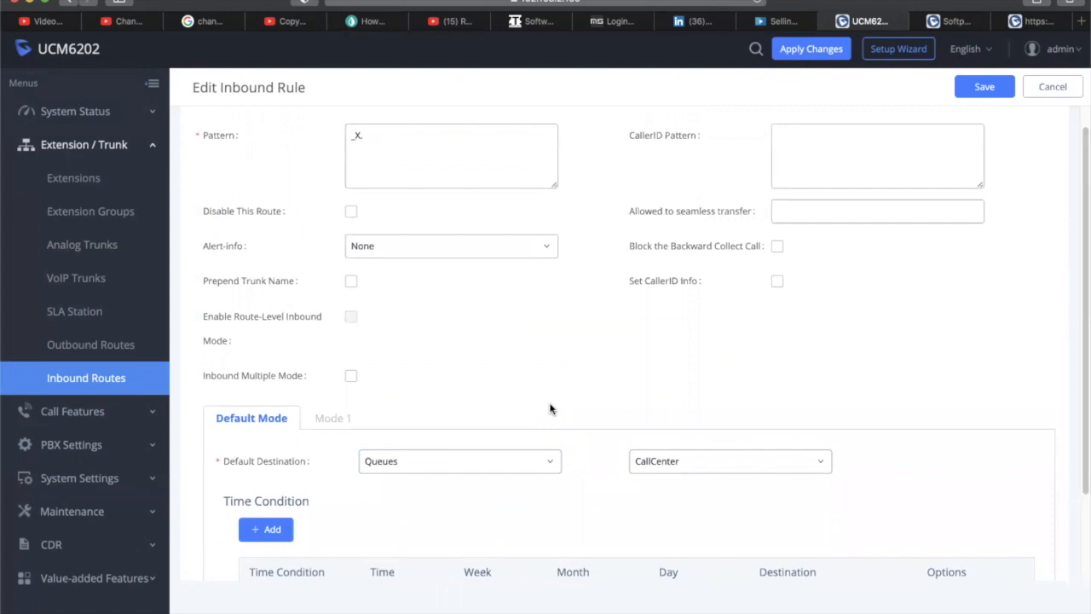
pyautogui.scroll(-3, 550, 409)
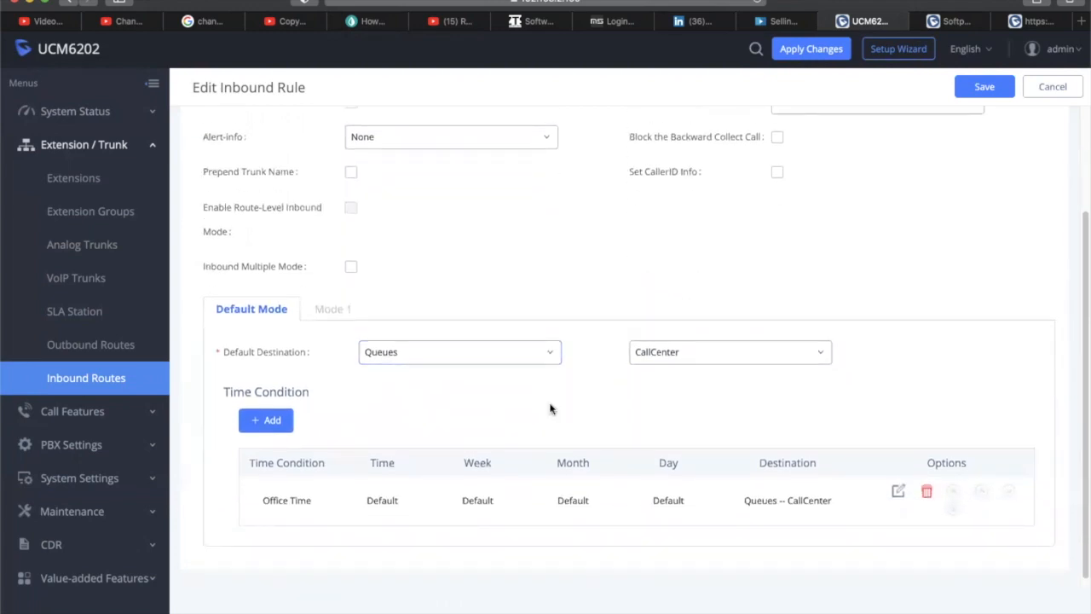
pyautogui.click(286, 422)
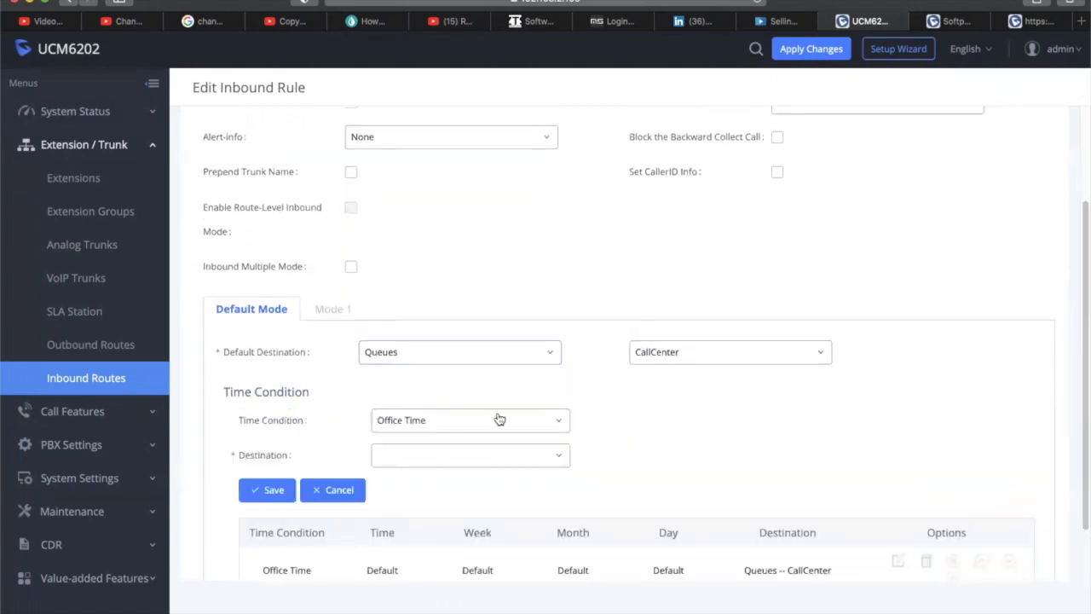
pyautogui.click(510, 430)
pyautogui.click(499, 473)
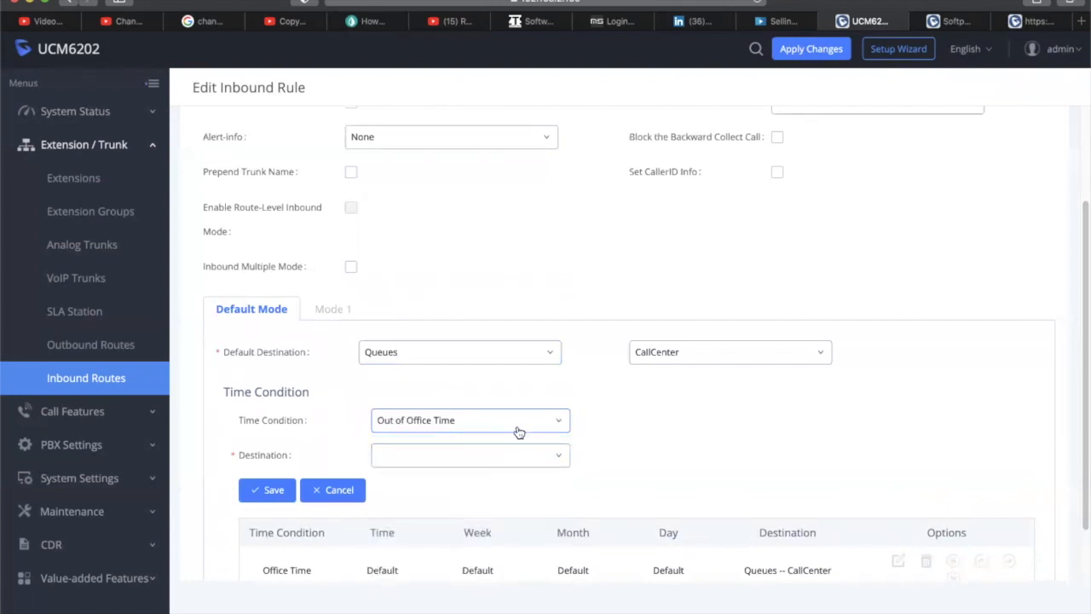
# Route Out of Office Time calls to User Voicemail Box 1000 and save the condition
pyautogui.click(520, 464)
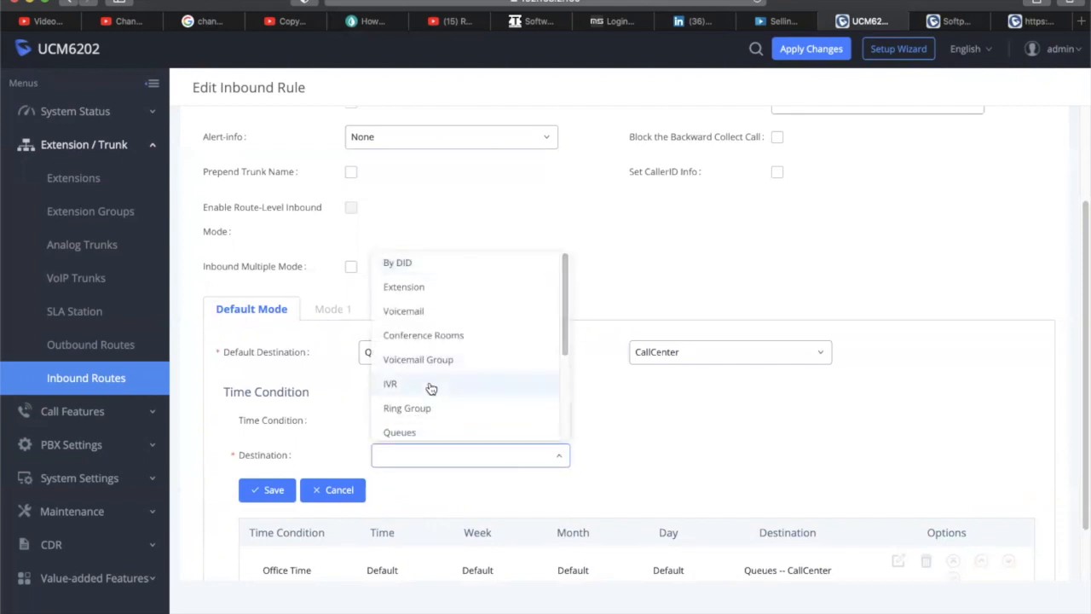
pyautogui.moveTo(562, 343); pyautogui.dragTo(577, 455)
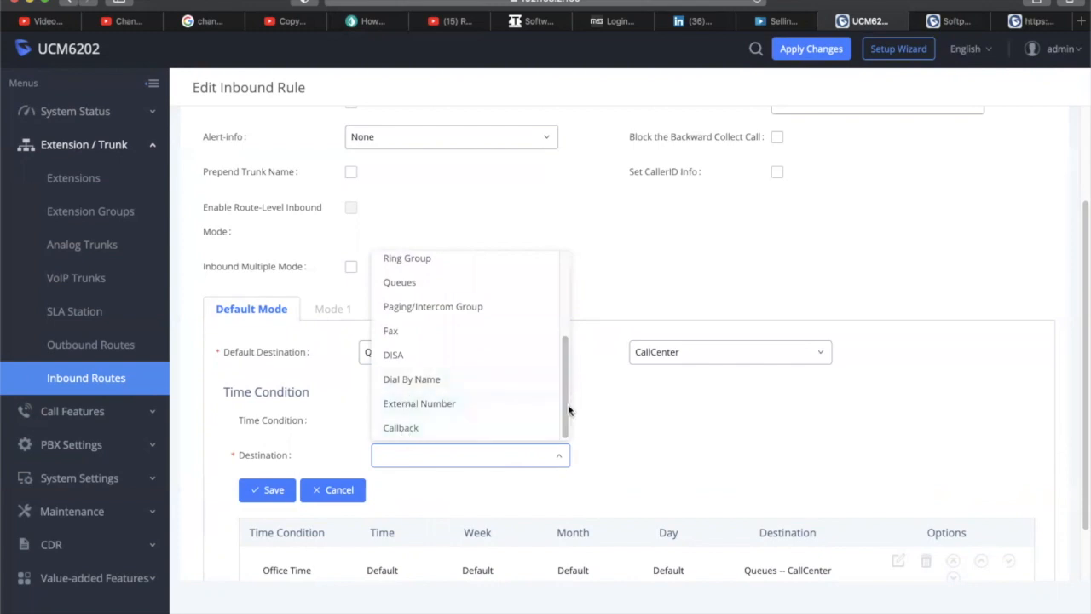
pyautogui.scroll(3, 426, 350)
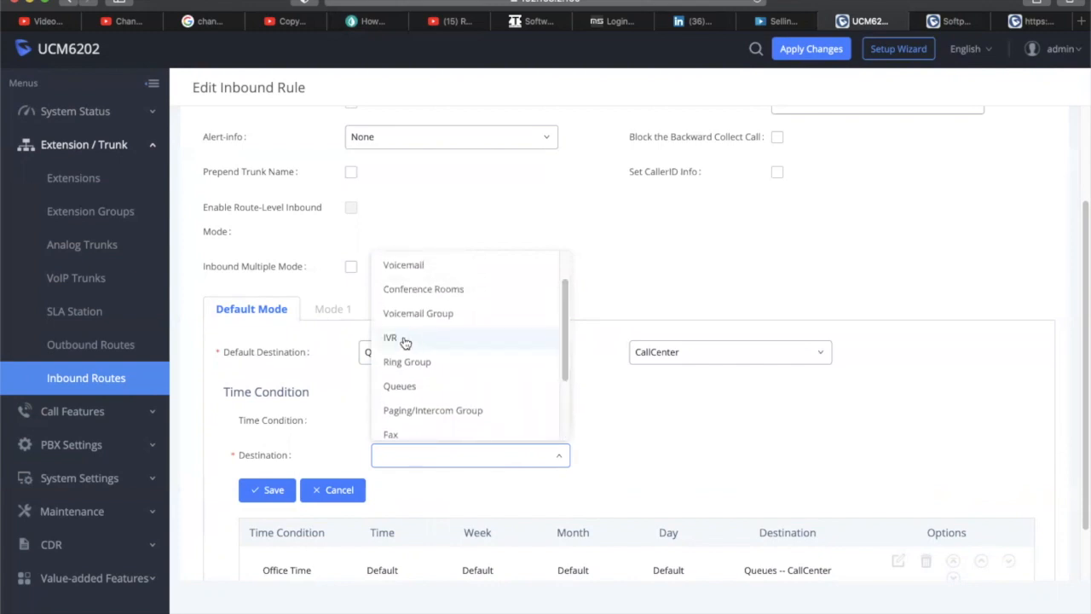
pyautogui.click(406, 343)
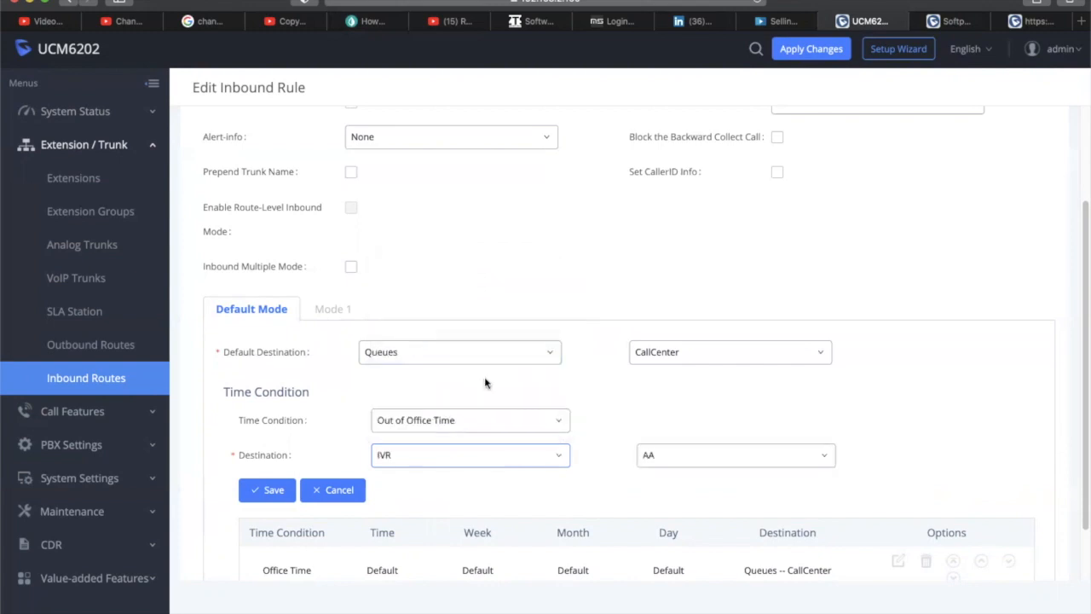
pyautogui.click(543, 462)
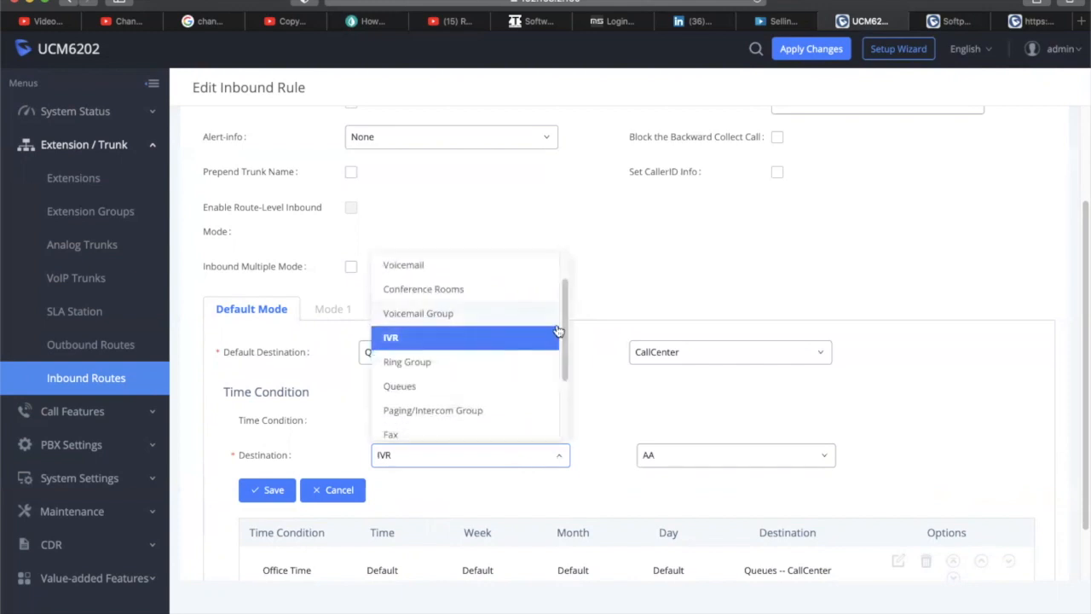
pyautogui.click(416, 313)
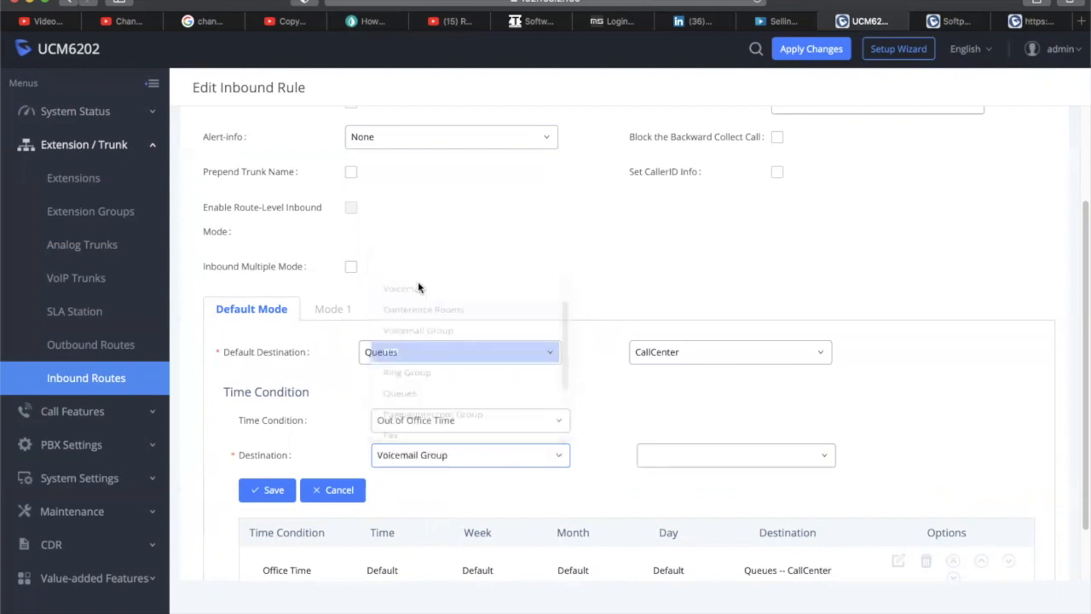
pyautogui.click(546, 460)
pyautogui.moveTo(560, 353); pyautogui.dragTo(590, 422)
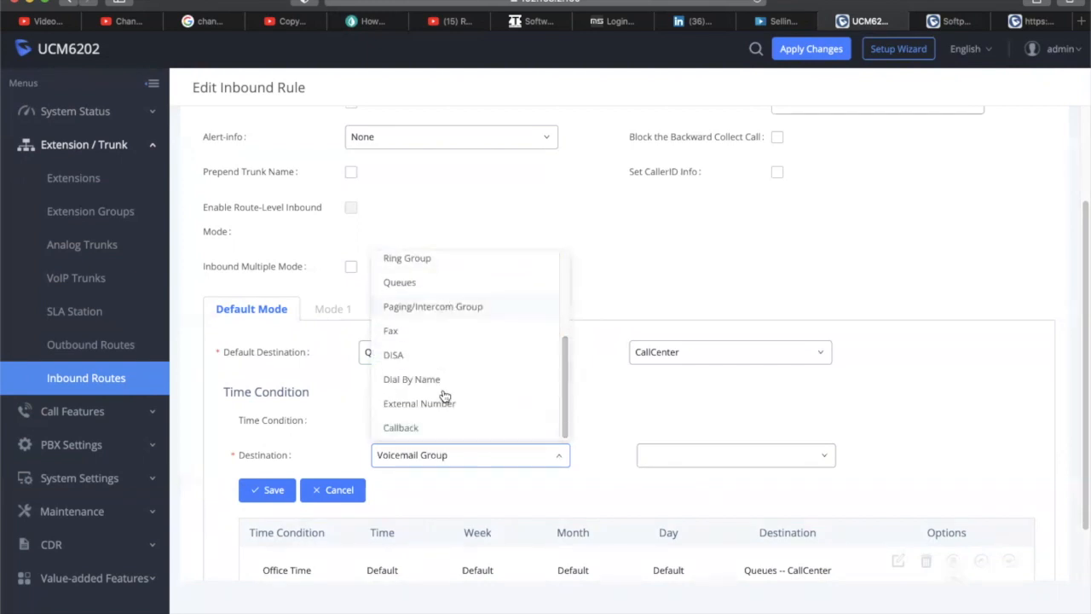
pyautogui.moveTo(569, 418); pyautogui.dragTo(559, 341)
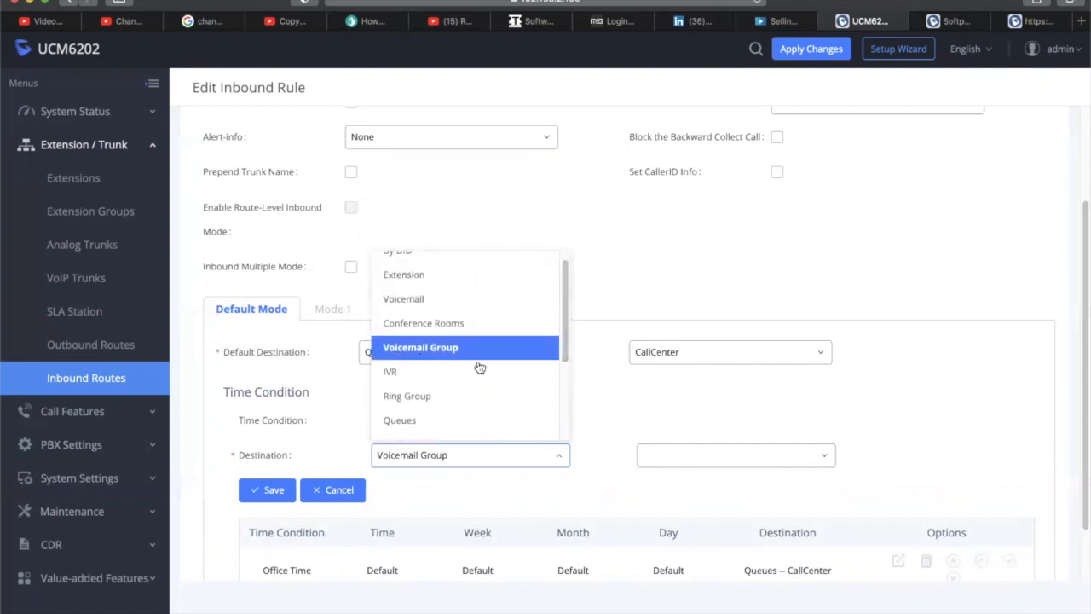
pyautogui.click(411, 300)
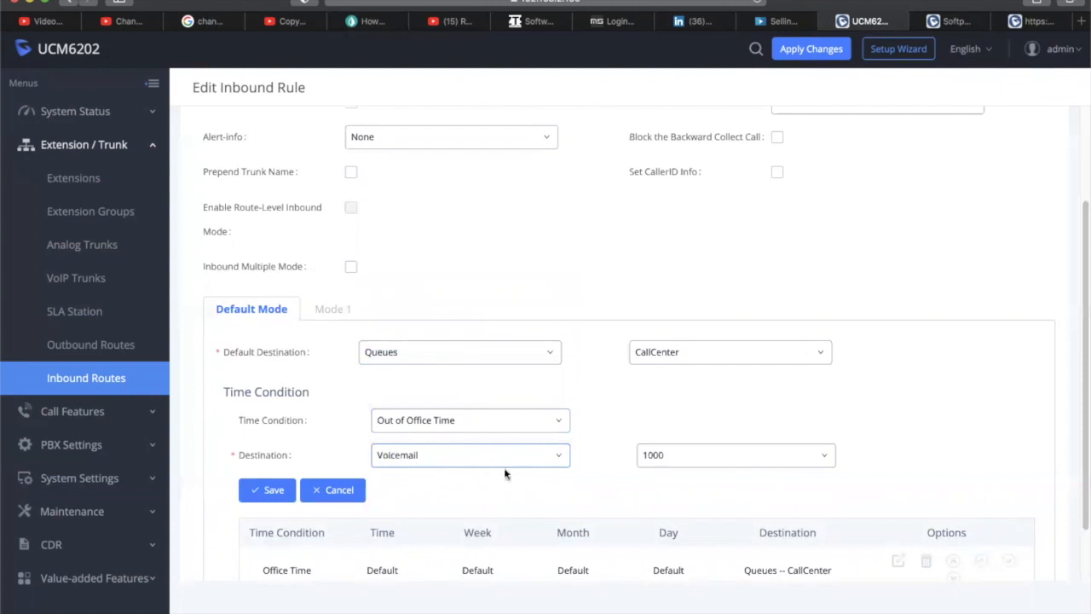
pyautogui.click(266, 489)
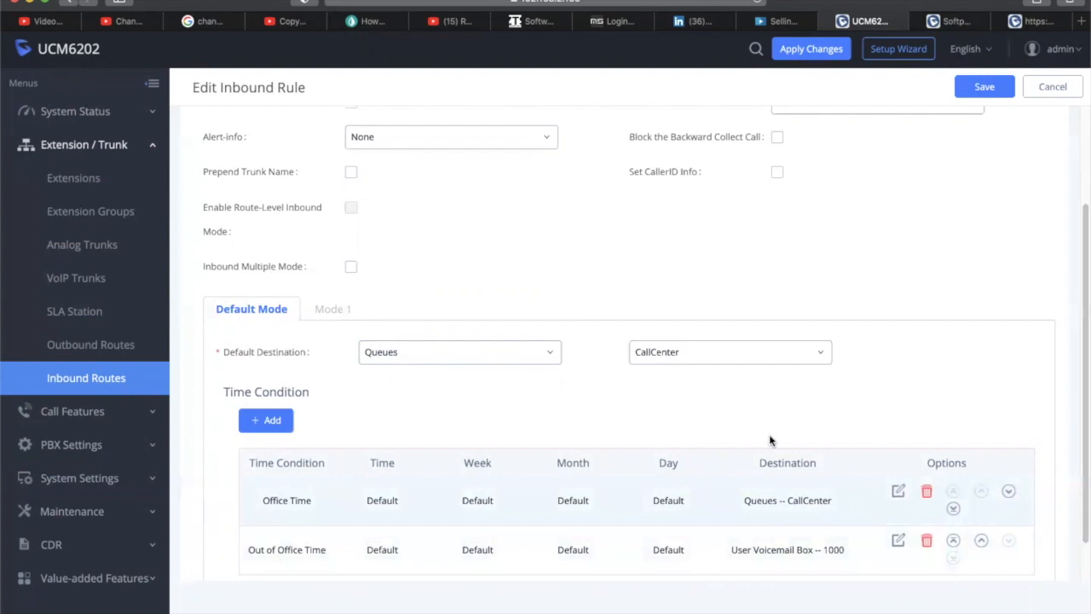
# Keep Queues as the rule's default destination and enable multiple inbound modes, switching to Mode 1
pyautogui.scroll(1, 767, 391)
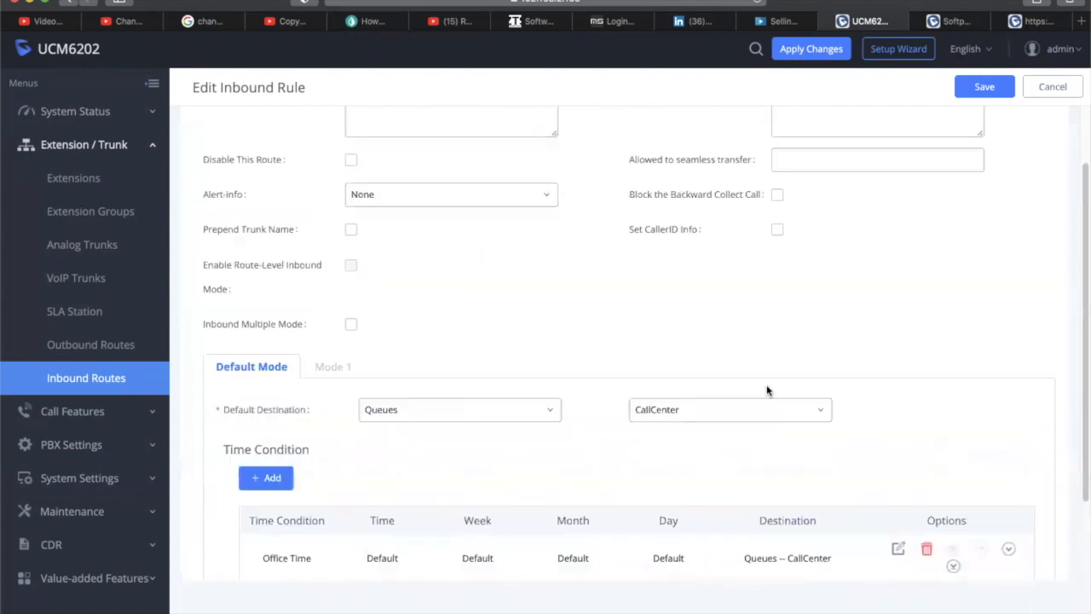
pyautogui.scroll(1, 766, 390)
pyautogui.scroll(-1, 767, 390)
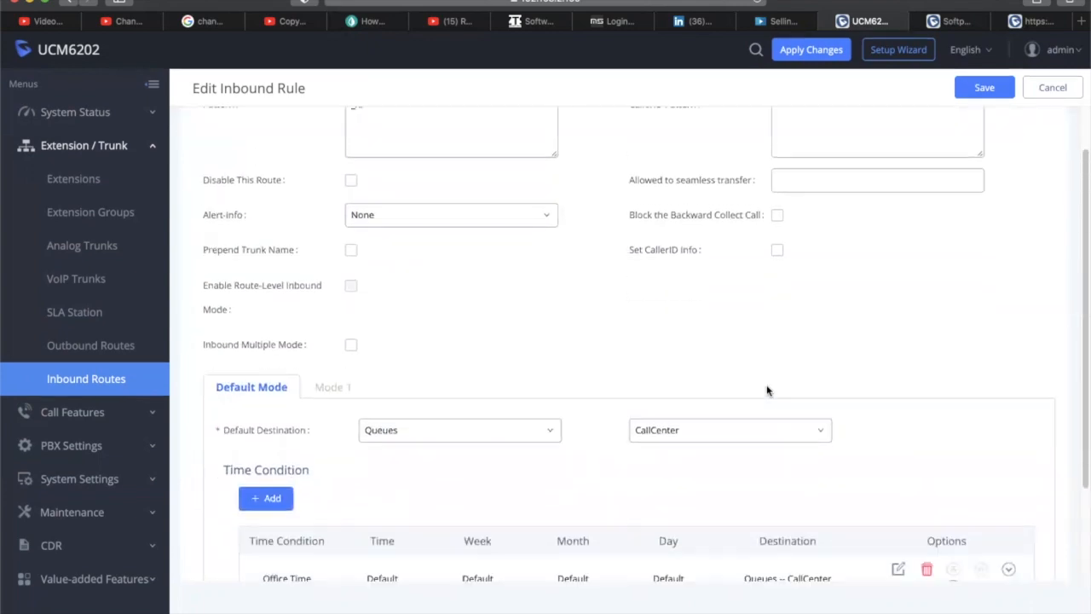
pyautogui.scroll(-2, 766, 390)
pyautogui.click(521, 311)
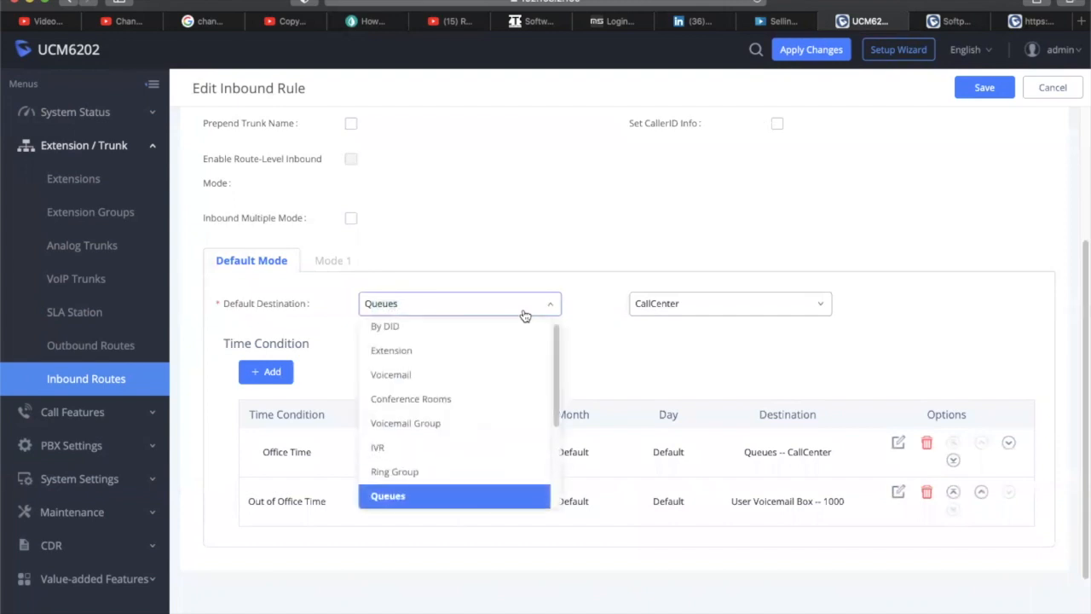
pyautogui.click(525, 311)
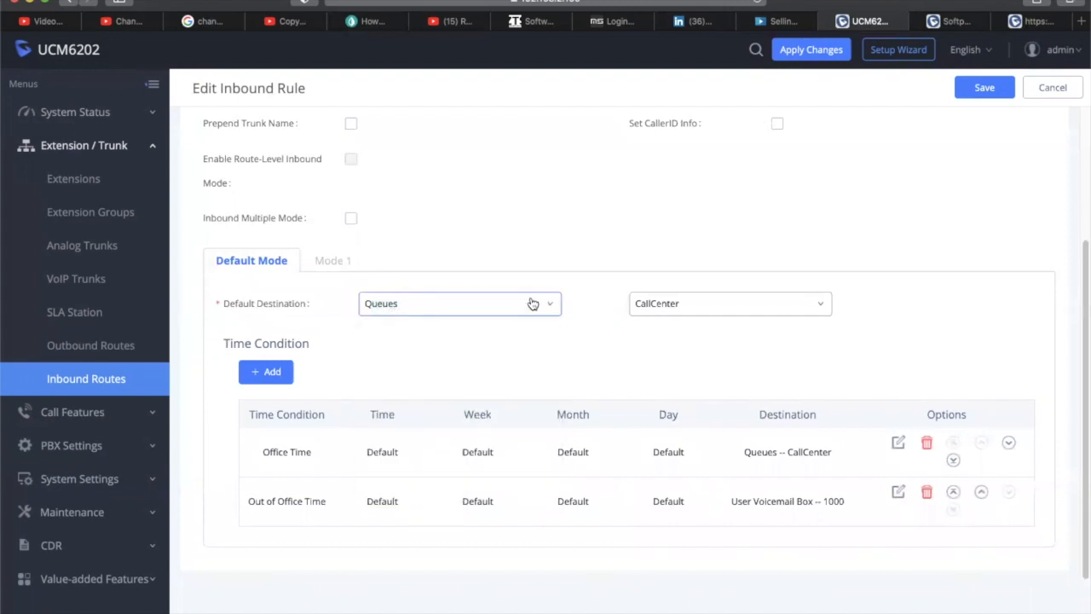
pyautogui.click(348, 219)
pyautogui.click(335, 261)
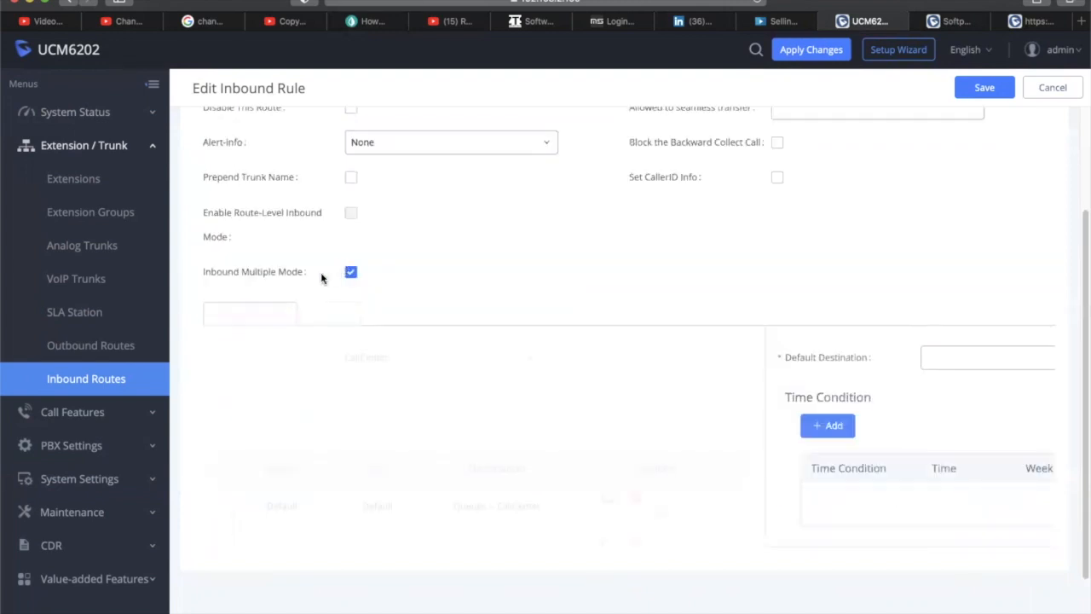
pyautogui.click(467, 366)
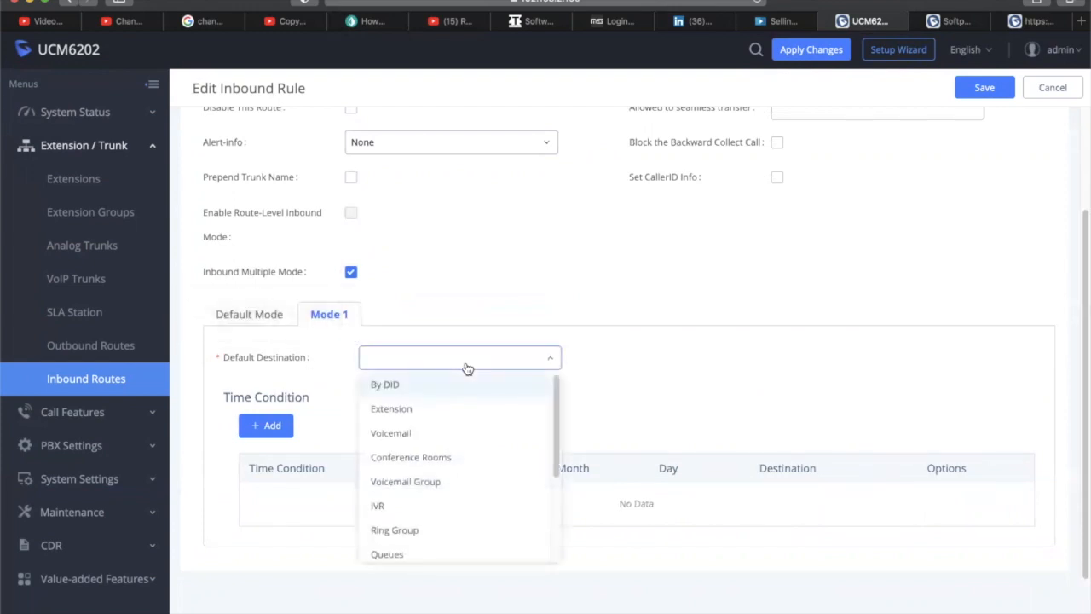
pyautogui.click(525, 291)
# Set Mode 1's default destination to By DID and review the allowed DID destinations
pyautogui.scroll(3, 541, 270)
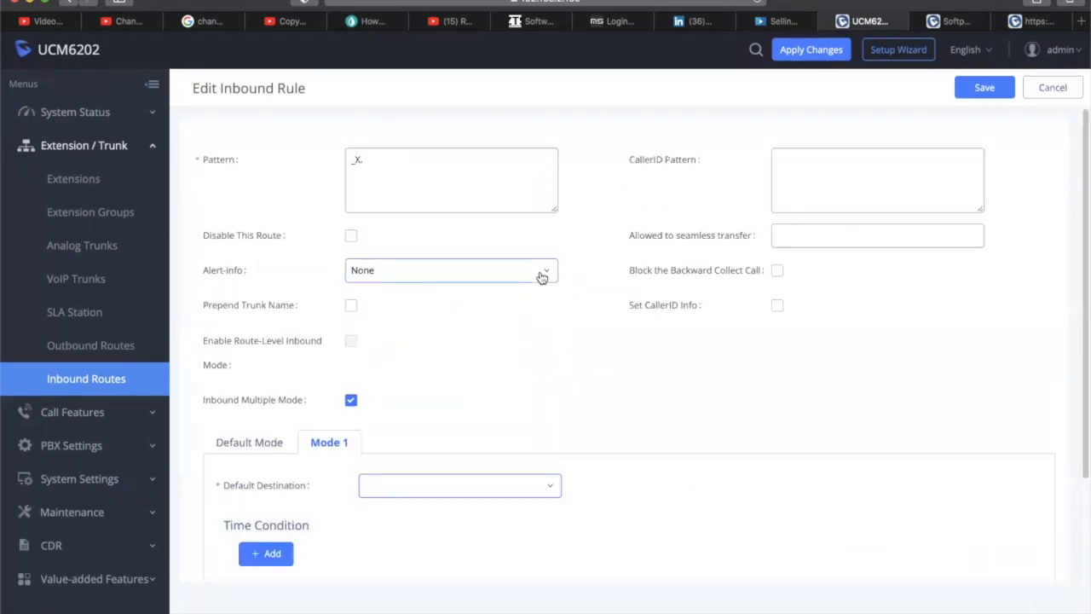
pyautogui.scroll(-3, 541, 275)
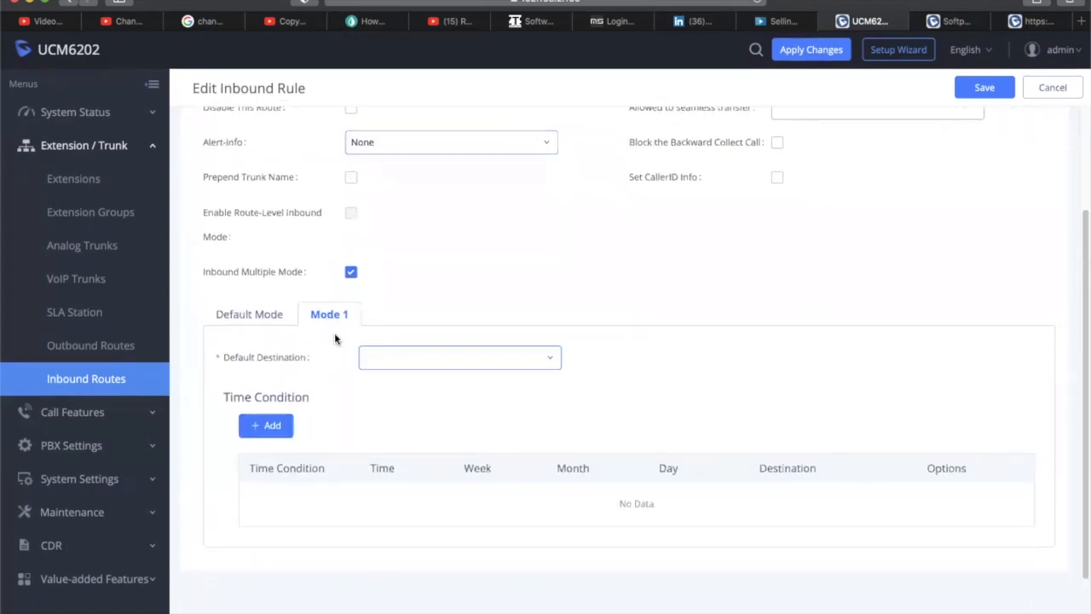
pyautogui.click(252, 316)
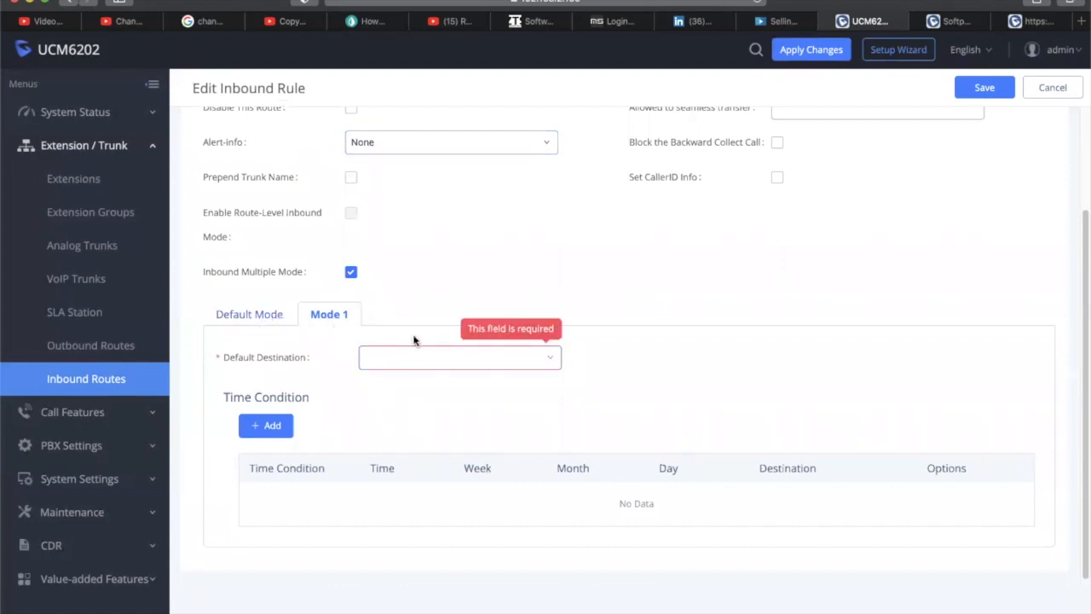
pyautogui.click(441, 360)
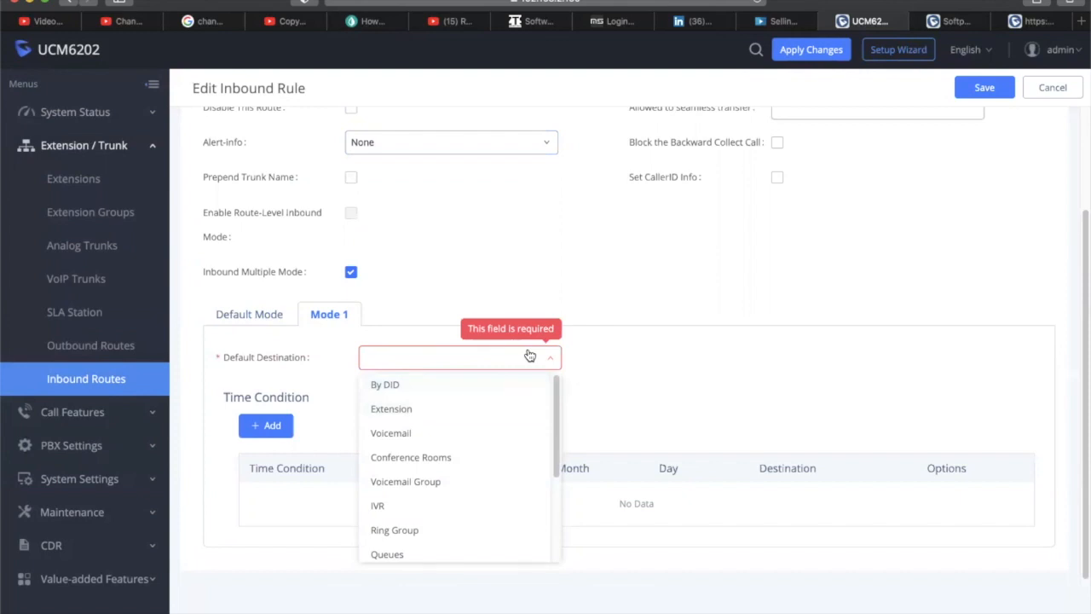
pyautogui.click(410, 389)
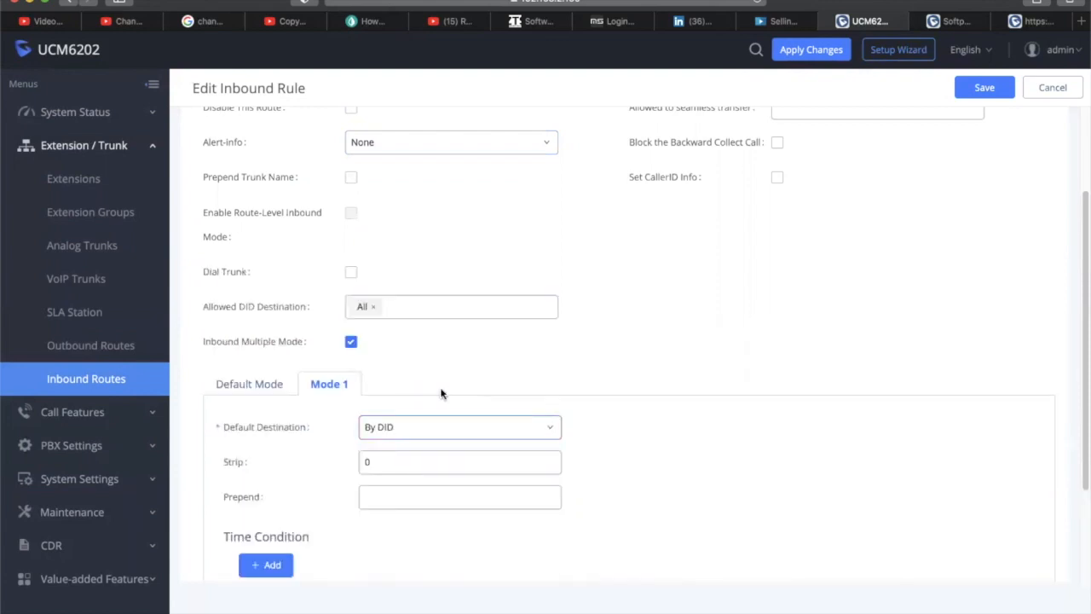
pyautogui.click(429, 304)
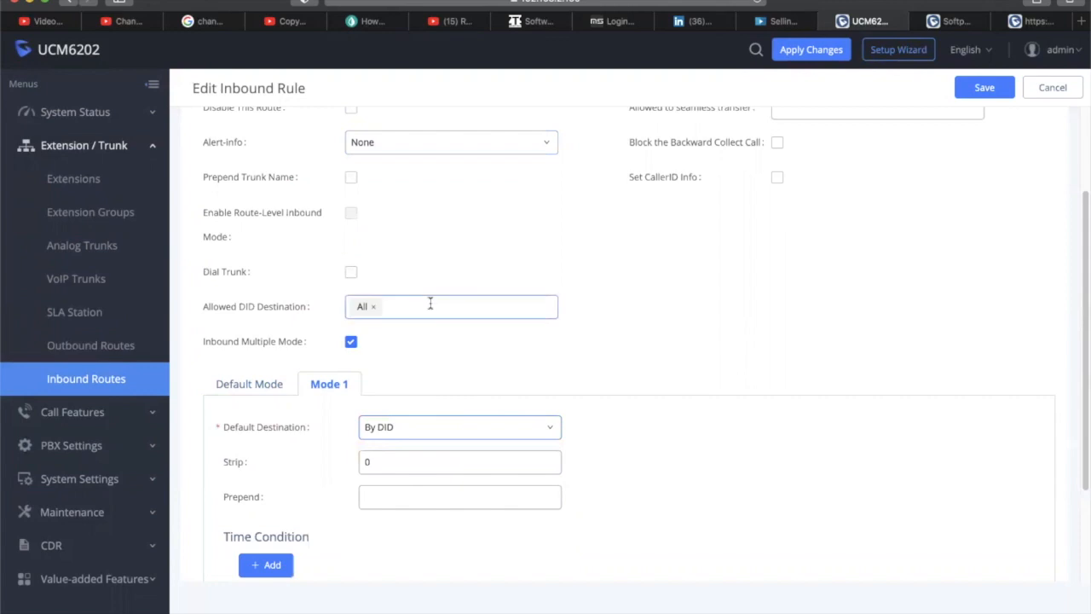
pyautogui.scroll(-2, 477, 388)
pyautogui.scroll(2, 478, 388)
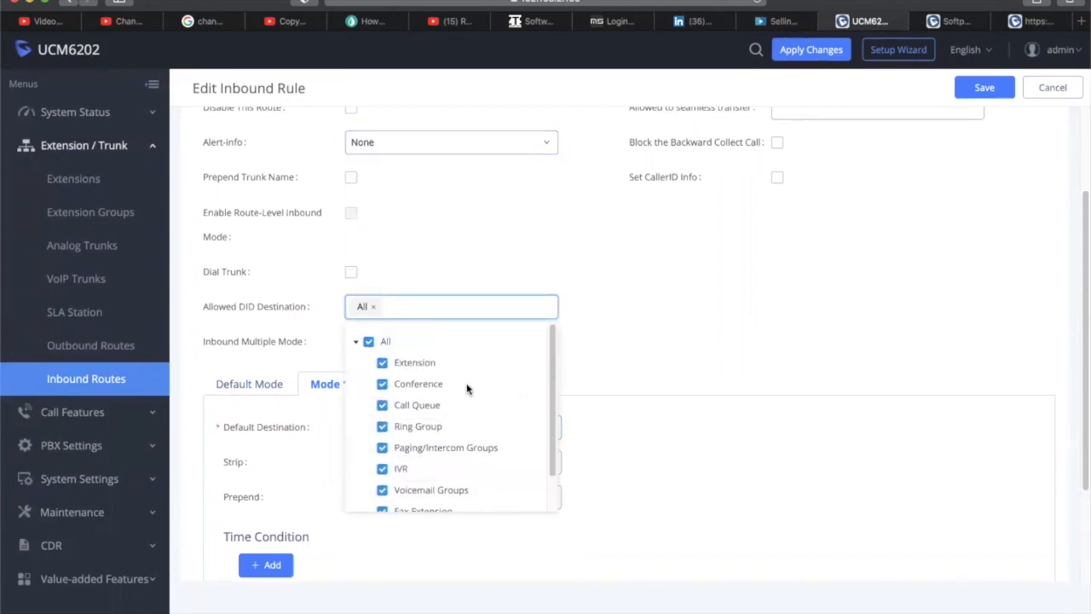
pyautogui.click(637, 299)
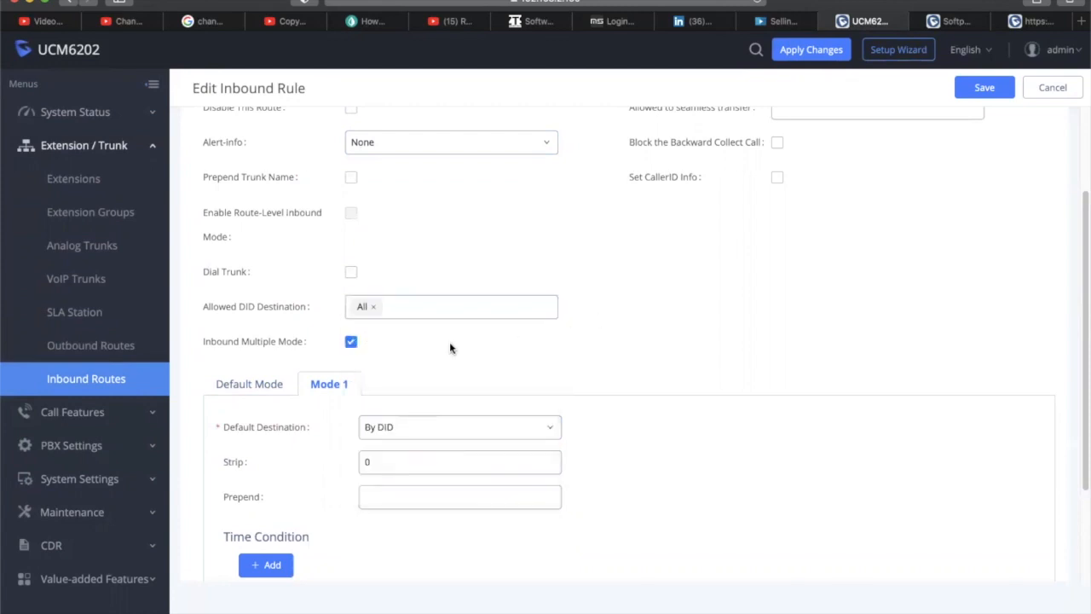
# Cancel the Edit Inbound Rule form, discarding all unsaved edits to the _X. rule
pyautogui.scroll(-3, 599, 245)
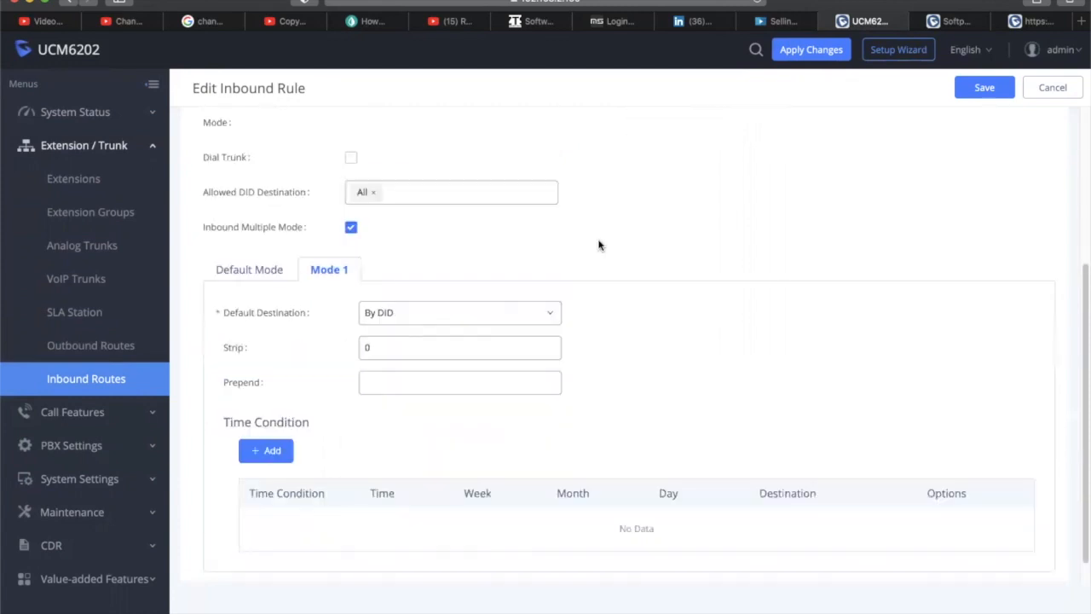
pyautogui.scroll(5, 598, 246)
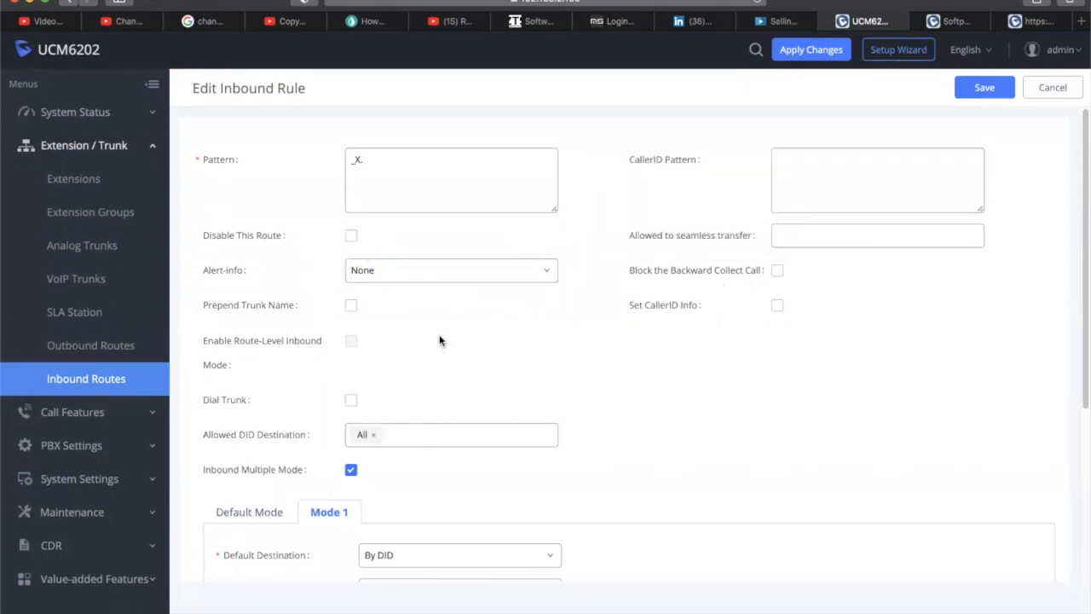
pyautogui.scroll(-4, 439, 340)
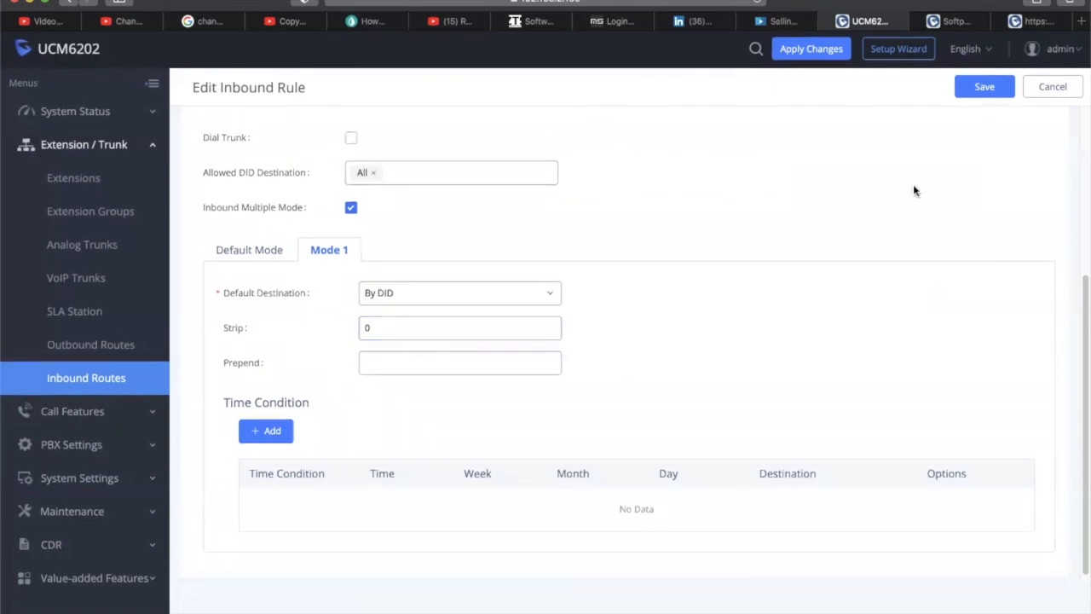
pyautogui.click(1051, 86)
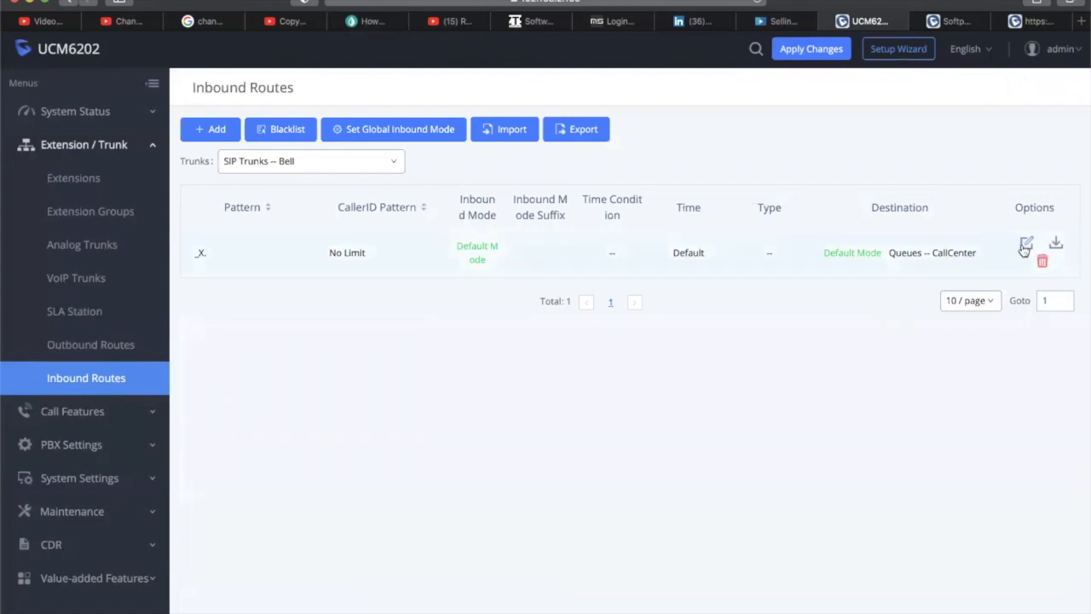
pyautogui.scroll(-3, 324, 443)
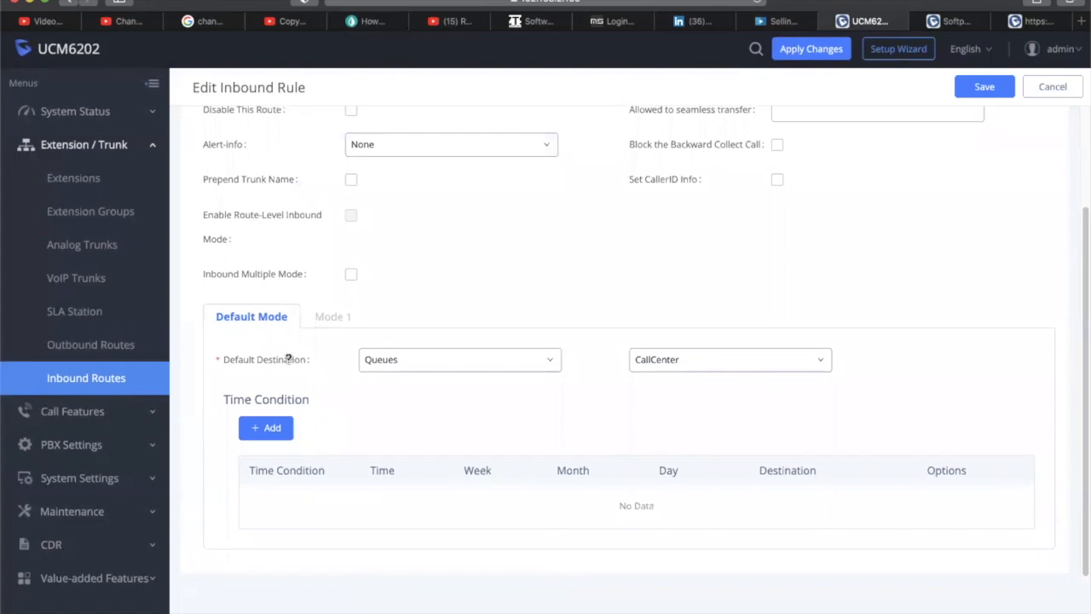
pyautogui.scroll(3, 392, 437)
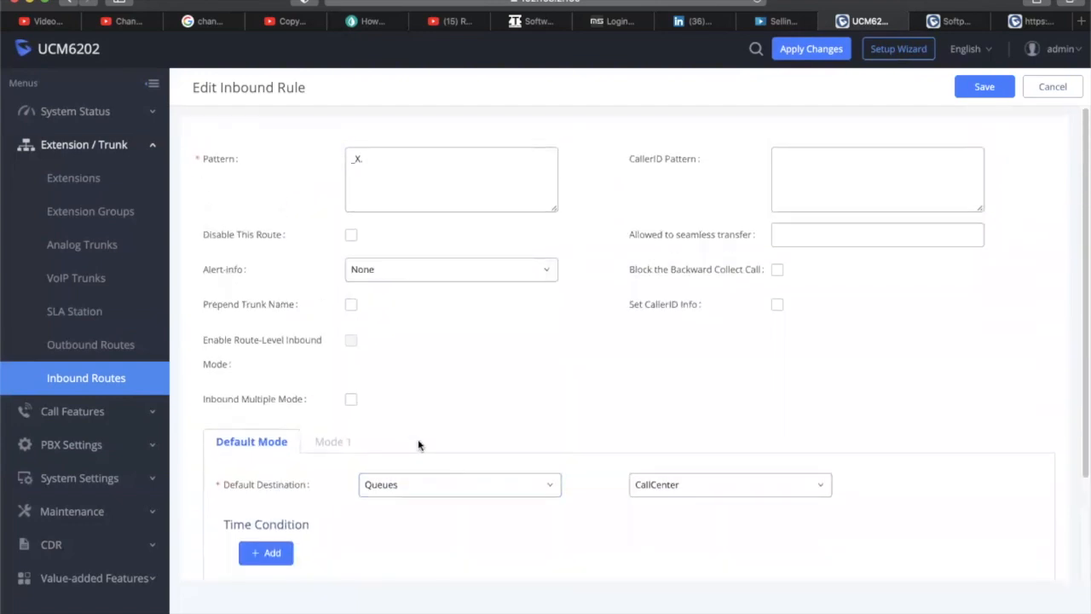
# Create and save a Marketing pickup group with extensions 1001, 1002 and 1003
pyautogui.click(73, 410)
pyautogui.click(77, 358)
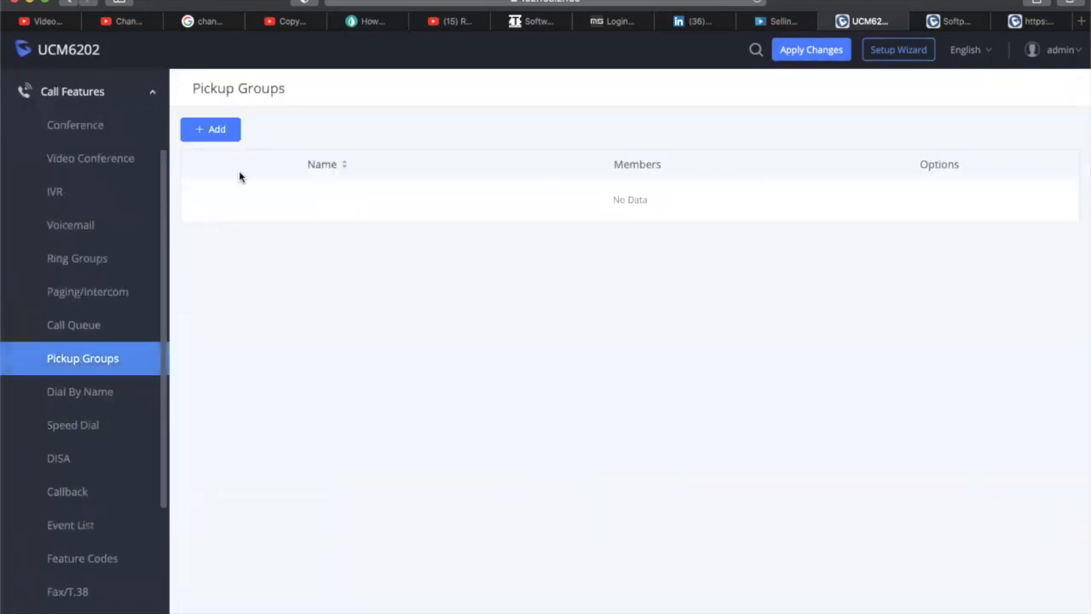
pyautogui.click(194, 125)
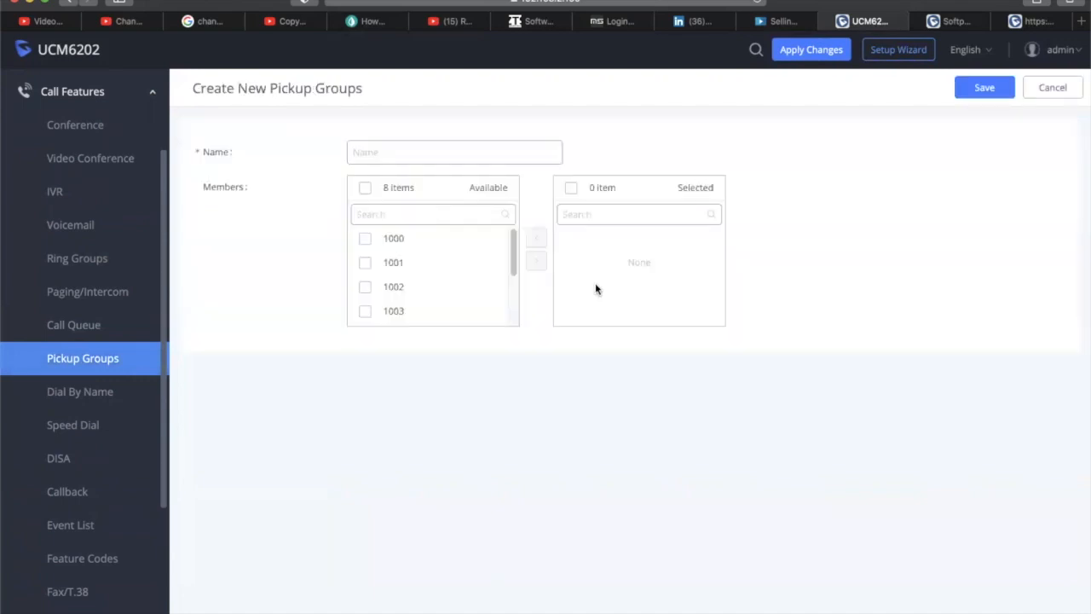
pyautogui.click(375, 152)
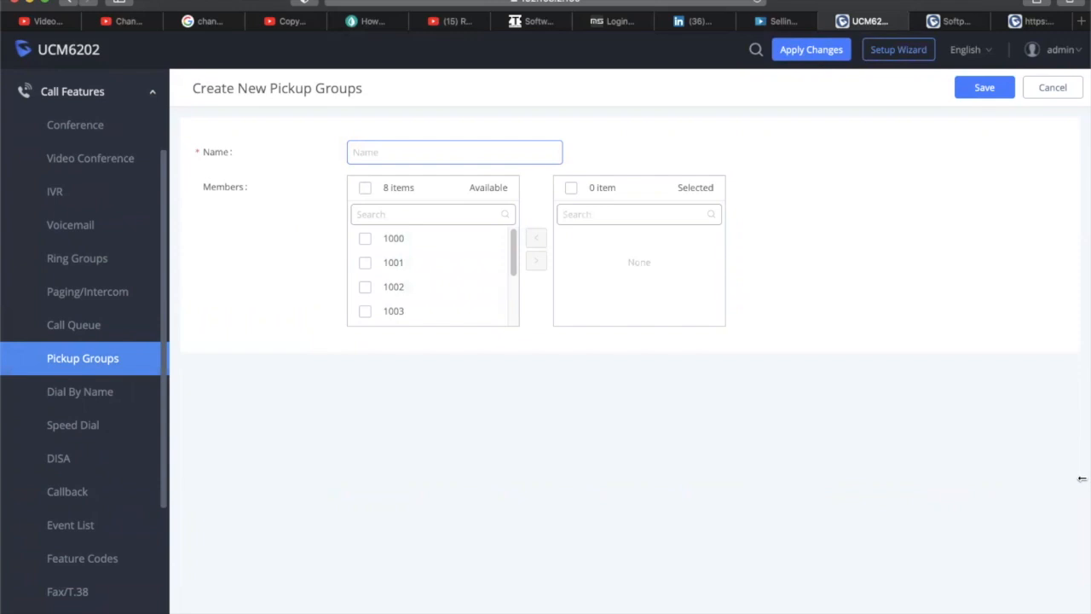
pyautogui.write('Marke')
pyautogui.click(365, 262)
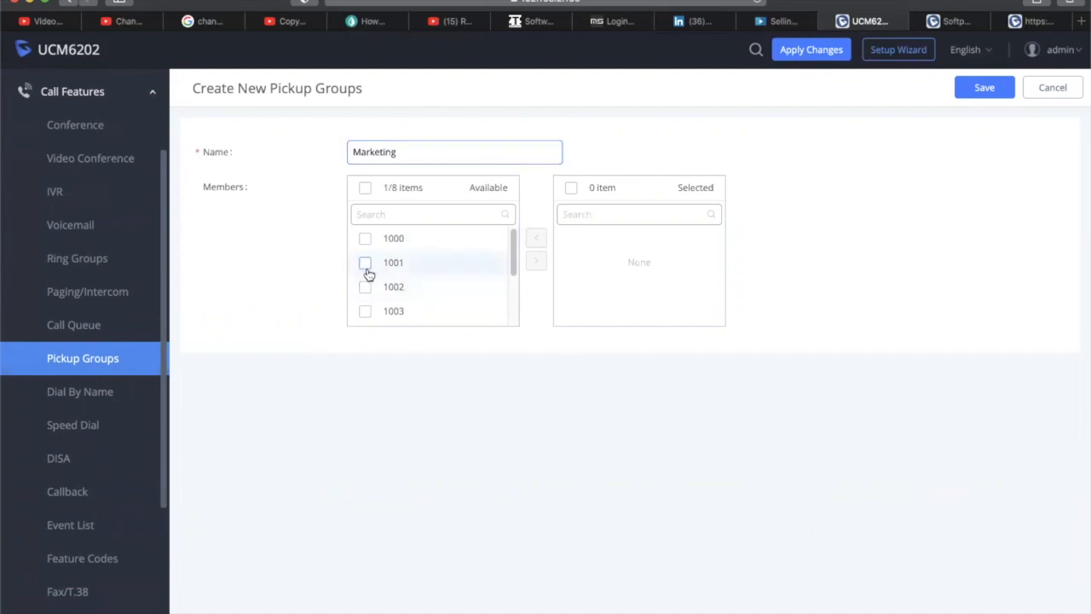
pyautogui.click(367, 288)
pyautogui.click(364, 311)
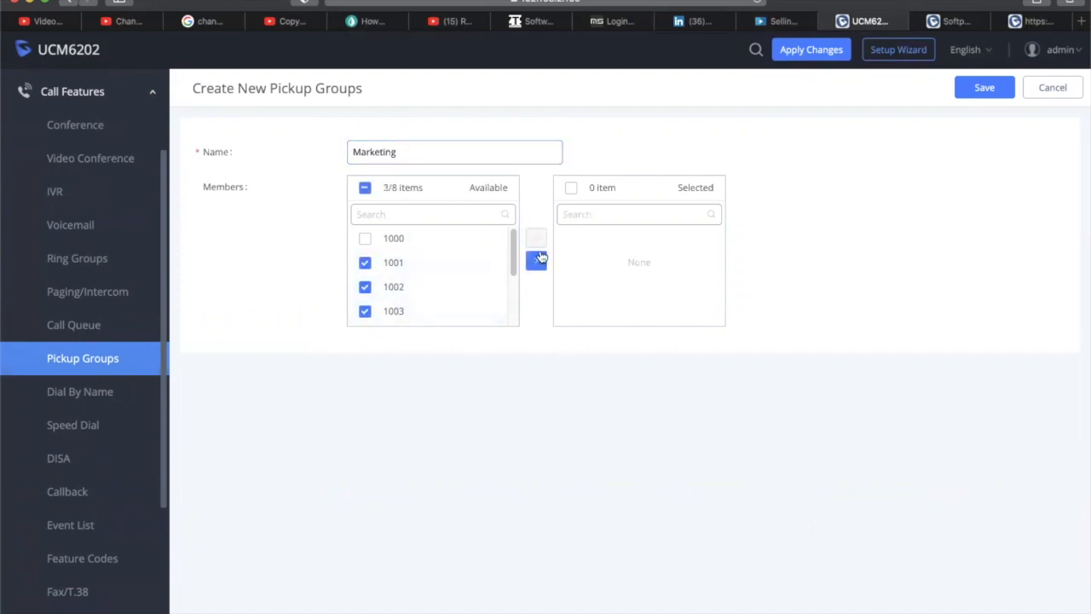
pyautogui.click(536, 260)
pyautogui.click(982, 88)
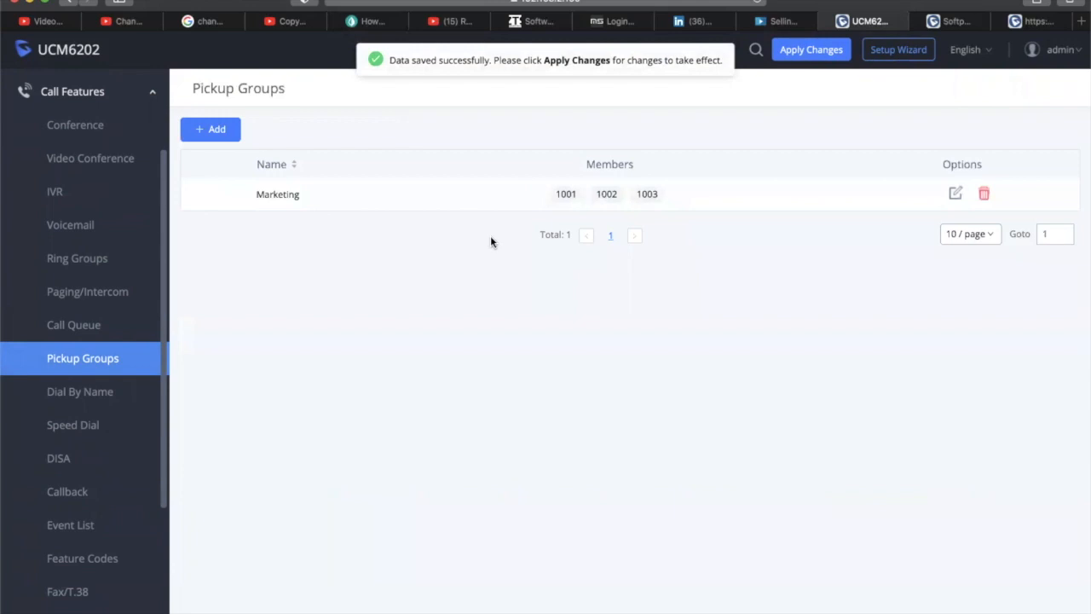
# Reopen the Marketing group and rename it to Accouting
pyautogui.click(955, 194)
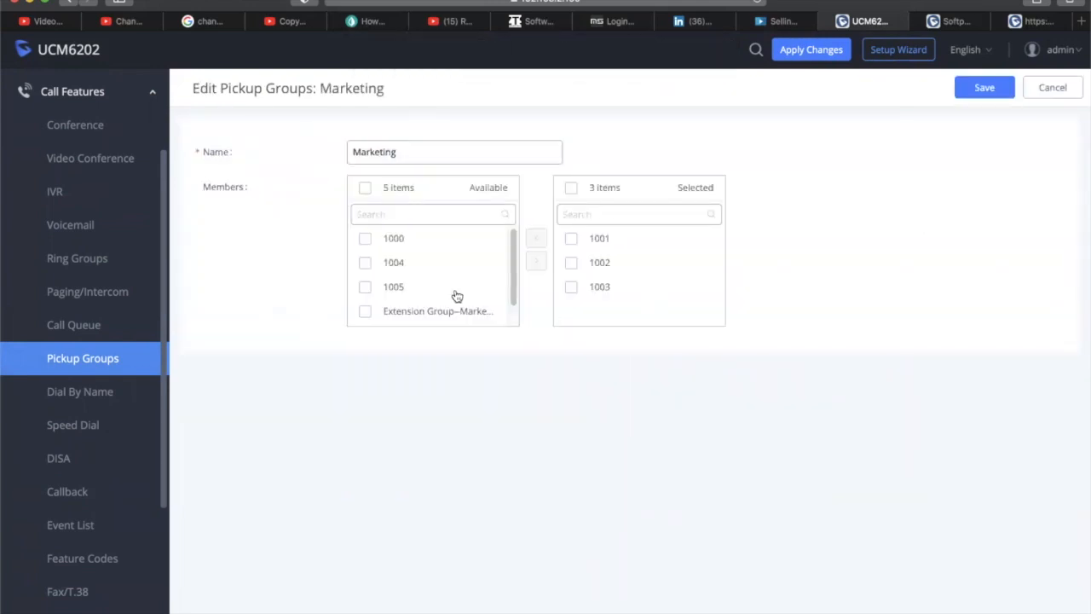
pyautogui.moveTo(437, 148); pyautogui.dragTo(314, 144)
pyautogui.write('Sales')
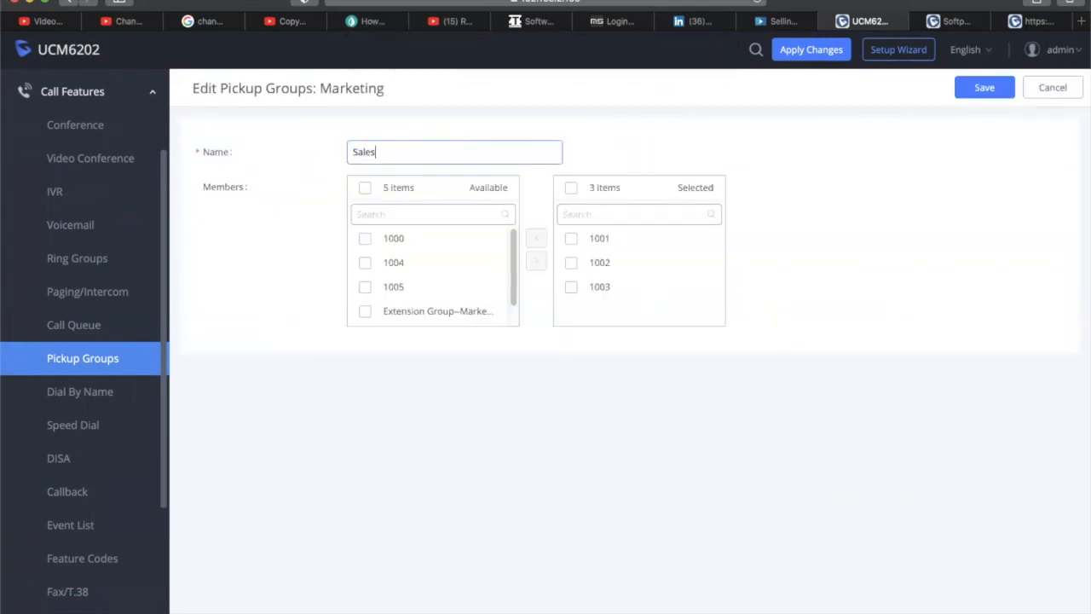
pyautogui.click(364, 288)
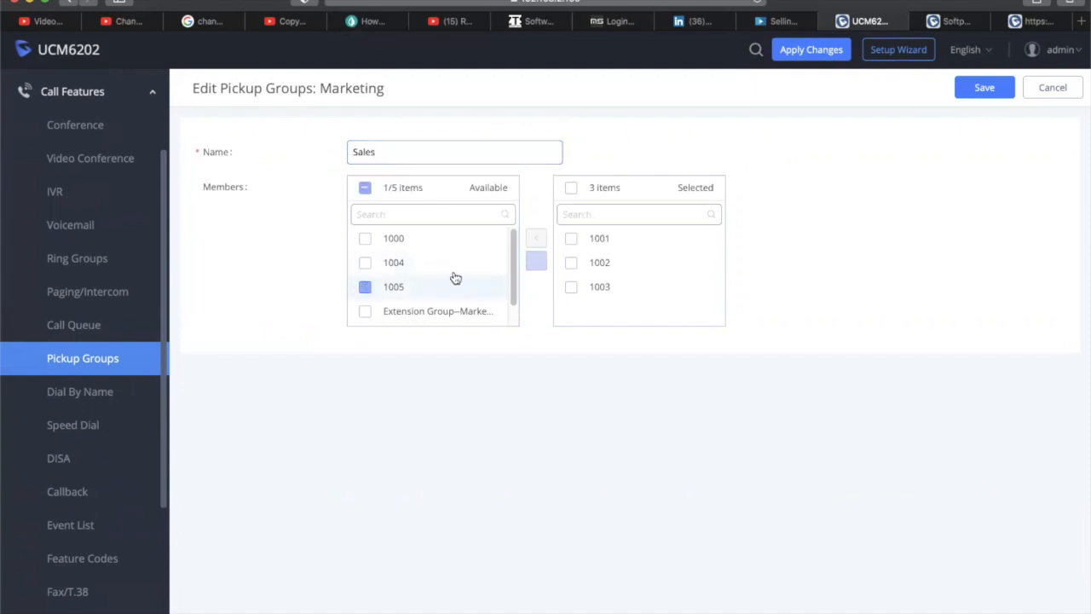
pyautogui.scroll(-1, 447, 260)
pyautogui.click(365, 262)
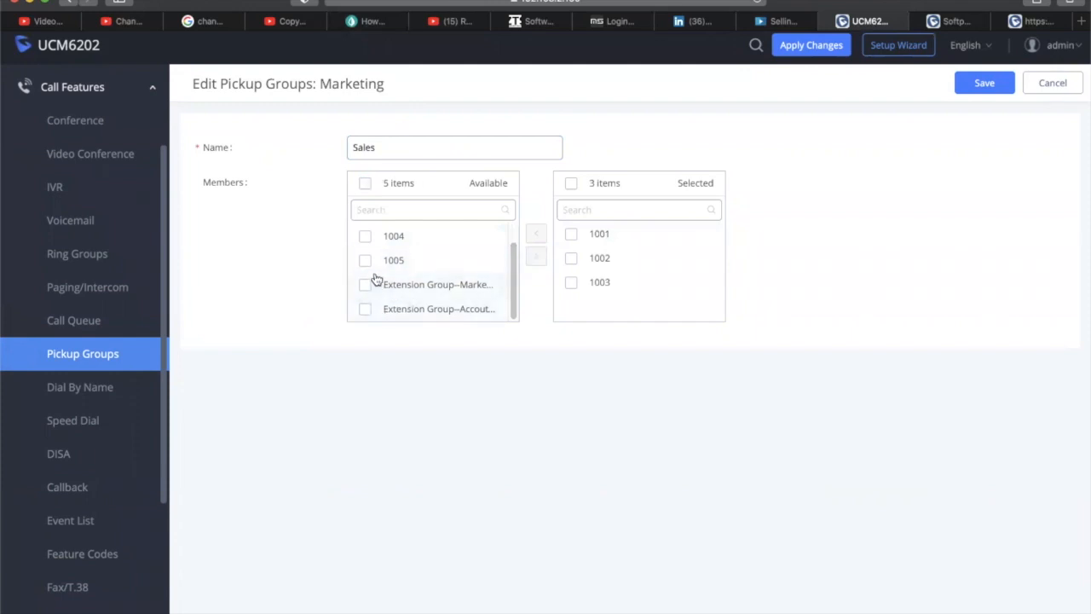
pyautogui.moveTo(384, 147); pyautogui.dragTo(337, 148)
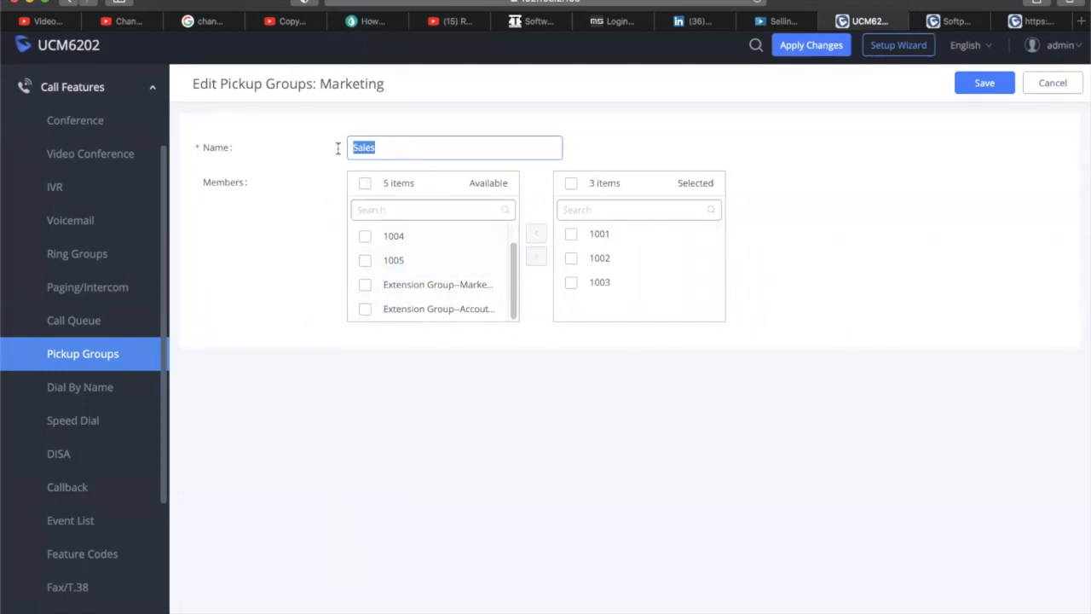
pyautogui.write('Accouting')
# Replace extensions 1001–1003 with Extension Group--Accouting as the only member and save
pyautogui.click(365, 308)
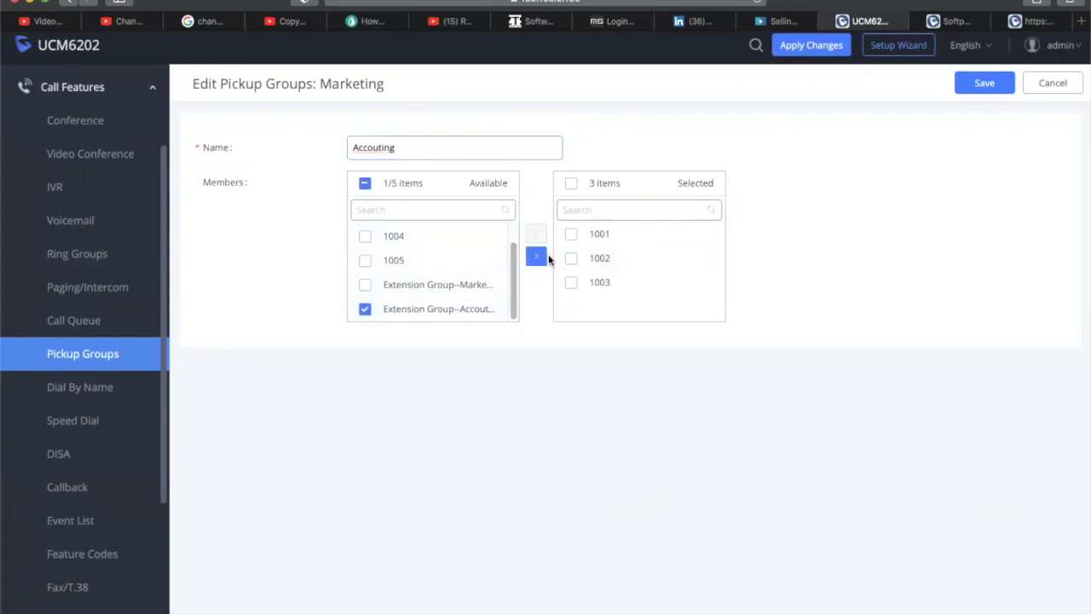
pyautogui.click(536, 256)
pyautogui.click(570, 283)
pyautogui.click(571, 258)
pyautogui.click(571, 233)
pyautogui.click(536, 234)
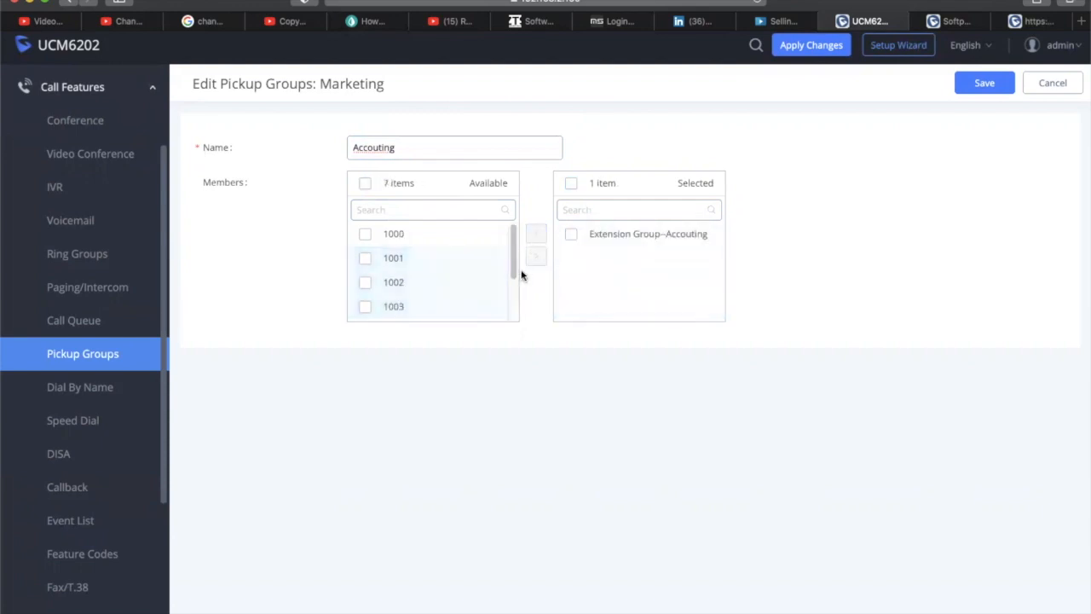
pyautogui.click(984, 83)
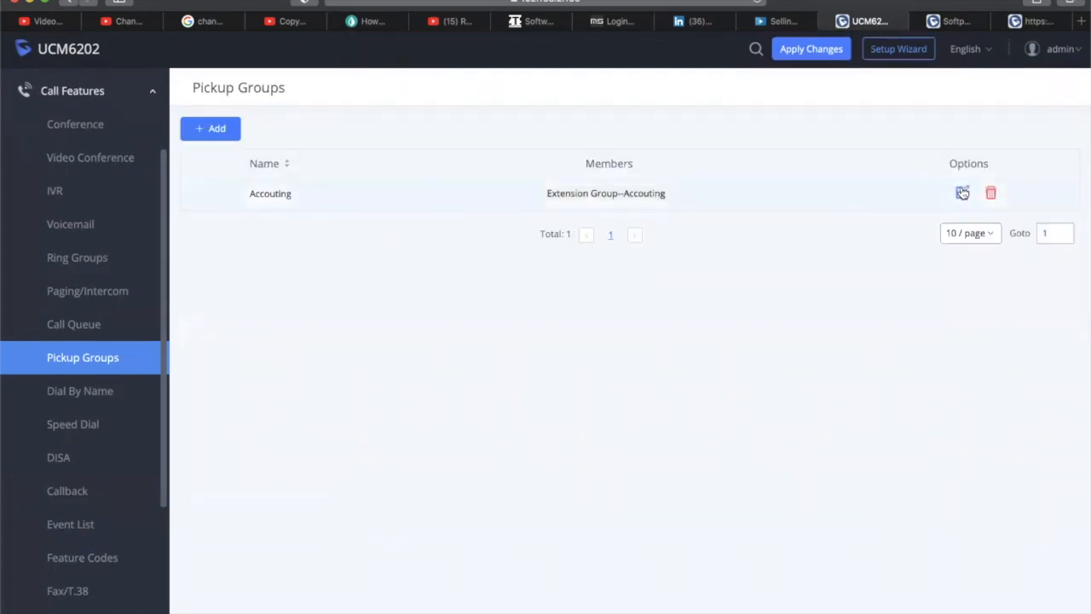
# Save a Marketing pickup group with Extension Group--Marketing as its member, then go to Dial By Name
pyautogui.click(240, 130)
pyautogui.click(417, 154)
pyautogui.write('Markeging')
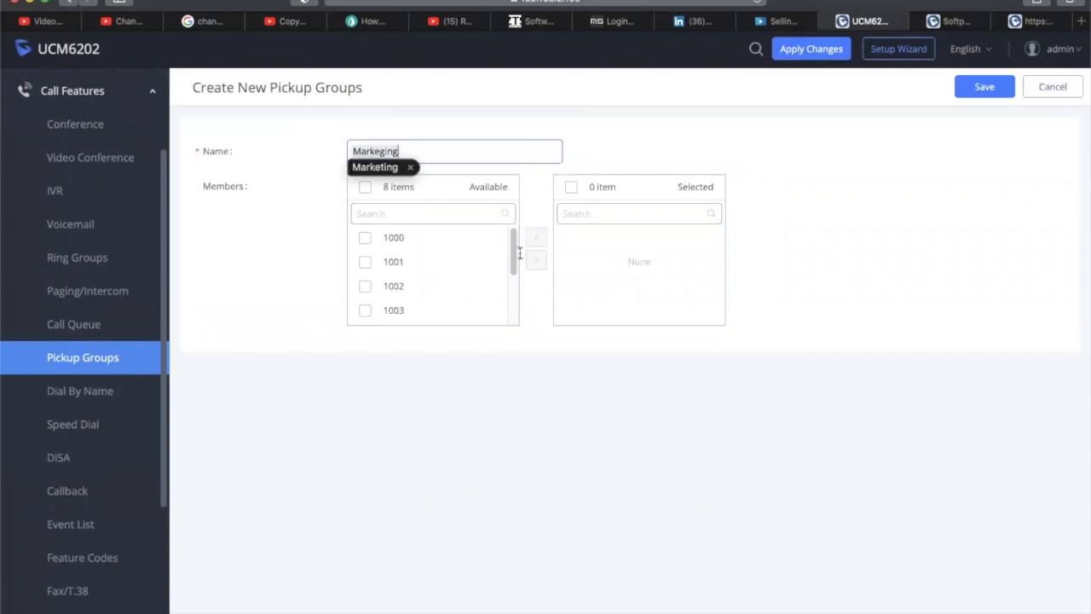
pyautogui.scroll(-3, 513, 253)
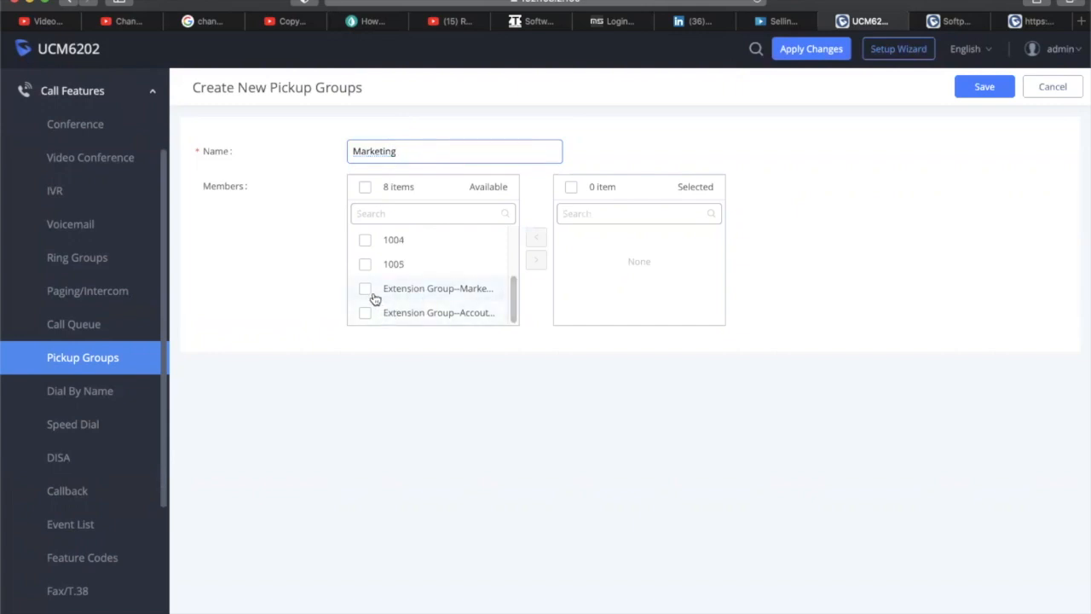
pyautogui.click(371, 294)
pyautogui.click(536, 259)
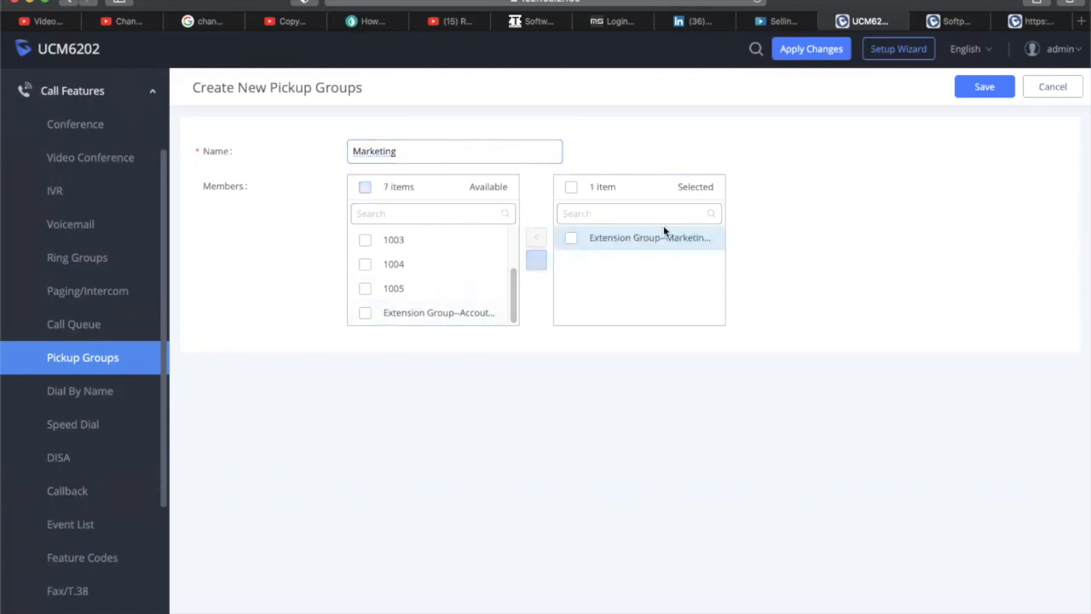
pyautogui.click(984, 87)
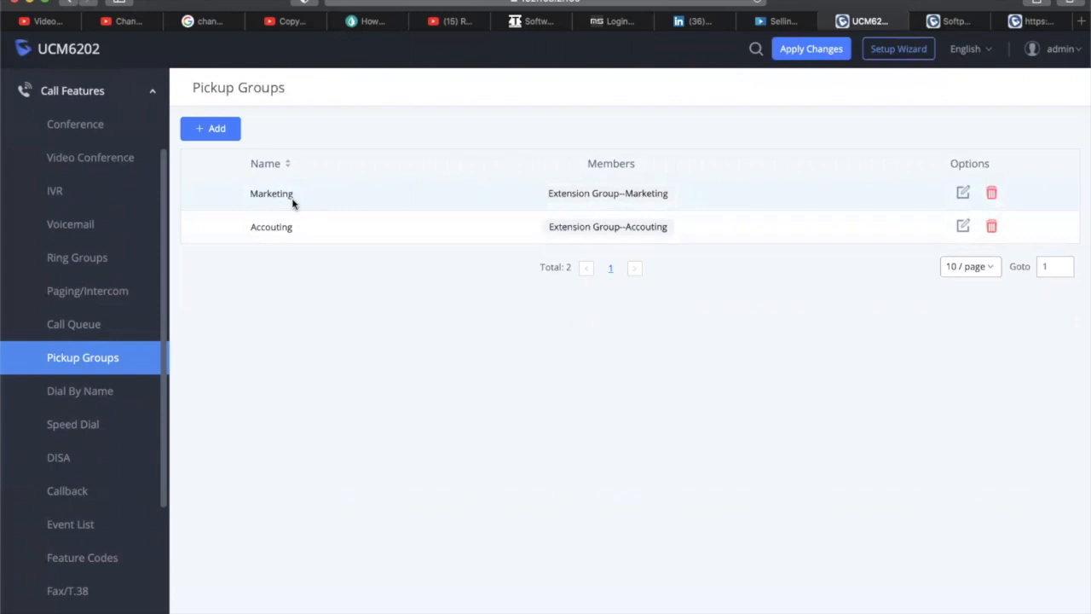
pyautogui.click(102, 390)
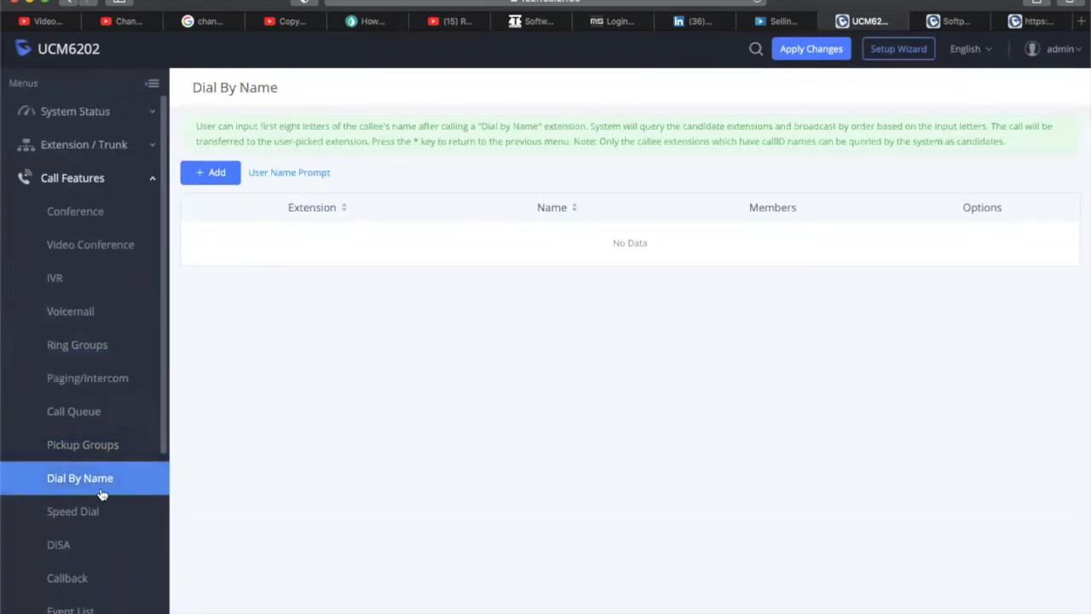
# Create the DialbyName directory on extension 7101 with all eight available members selected
pyautogui.scroll(-1, 151, 479)
pyautogui.scroll(1, 132, 472)
pyautogui.scroll(-1, 132, 472)
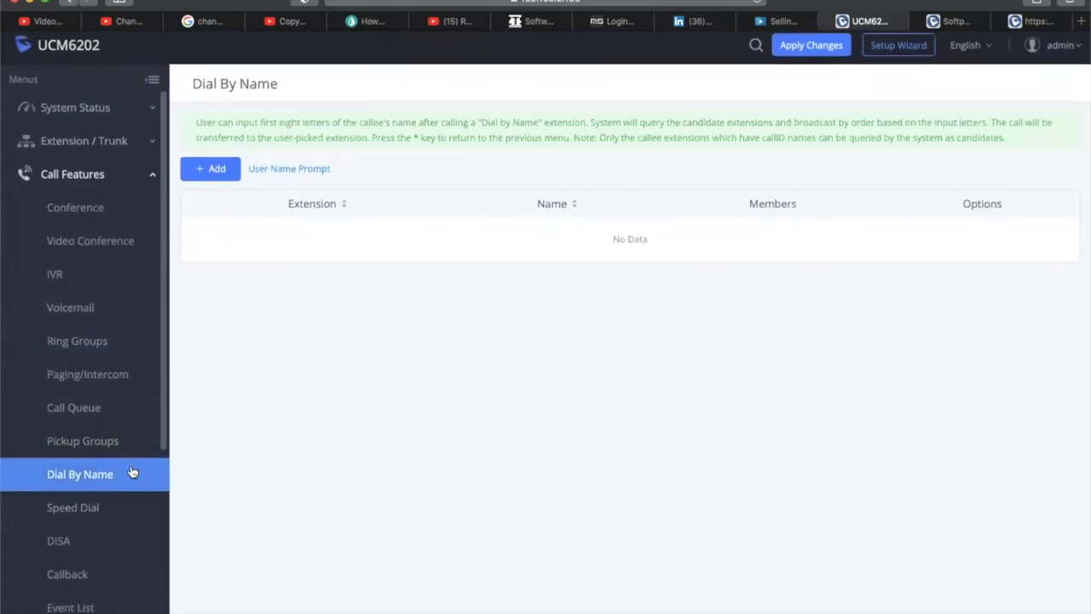
pyautogui.moveTo(166, 414); pyautogui.dragTo(163, 548)
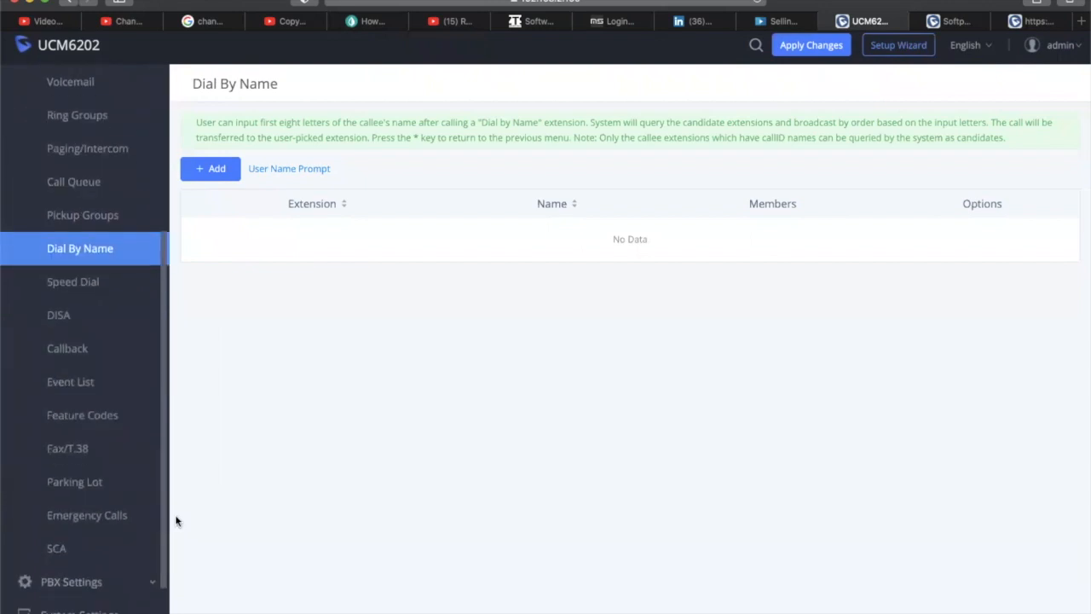
pyautogui.click(213, 169)
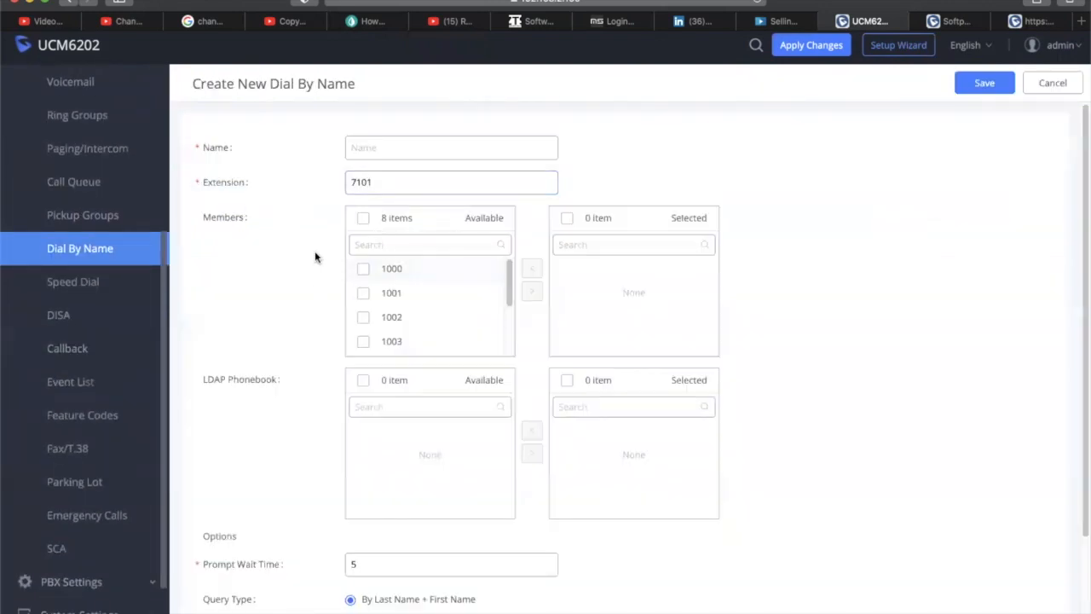
pyautogui.click(401, 147)
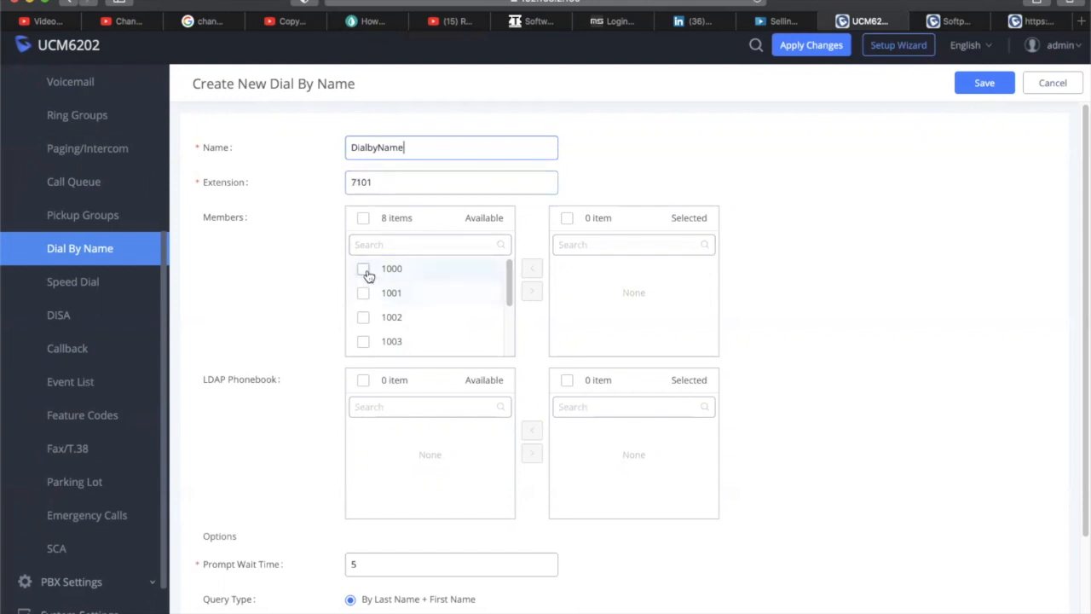
pyautogui.click(364, 218)
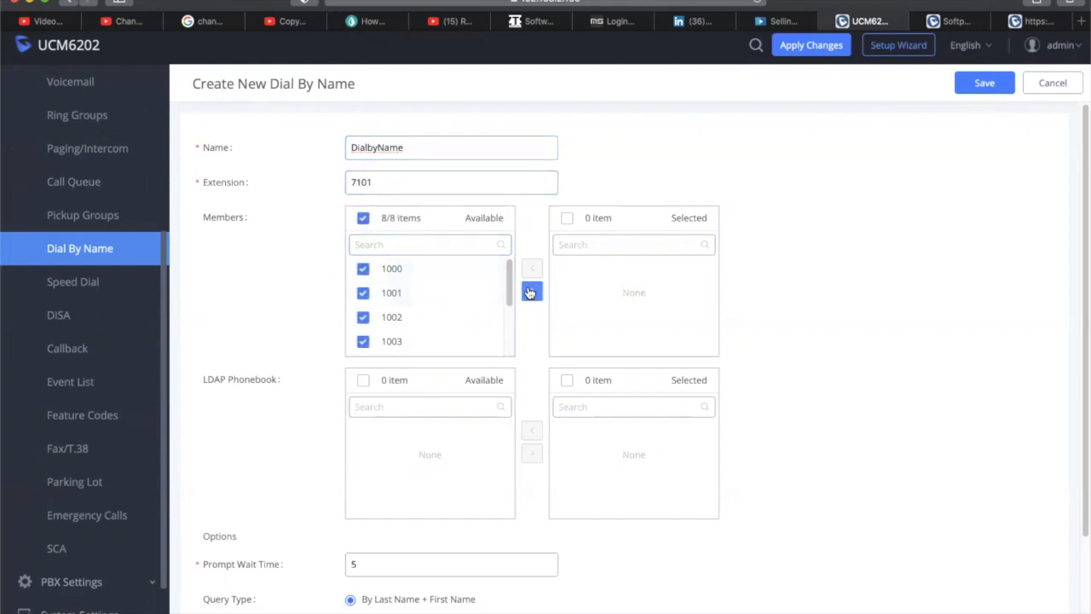
pyautogui.click(529, 293)
pyautogui.scroll(-3, 642, 305)
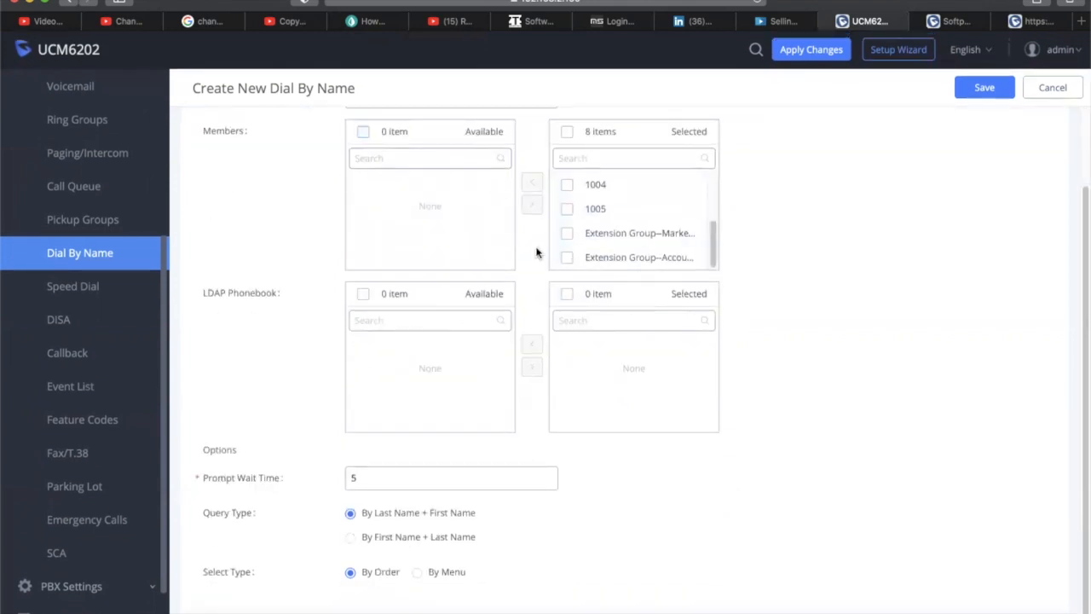
pyautogui.scroll(-1, 469, 336)
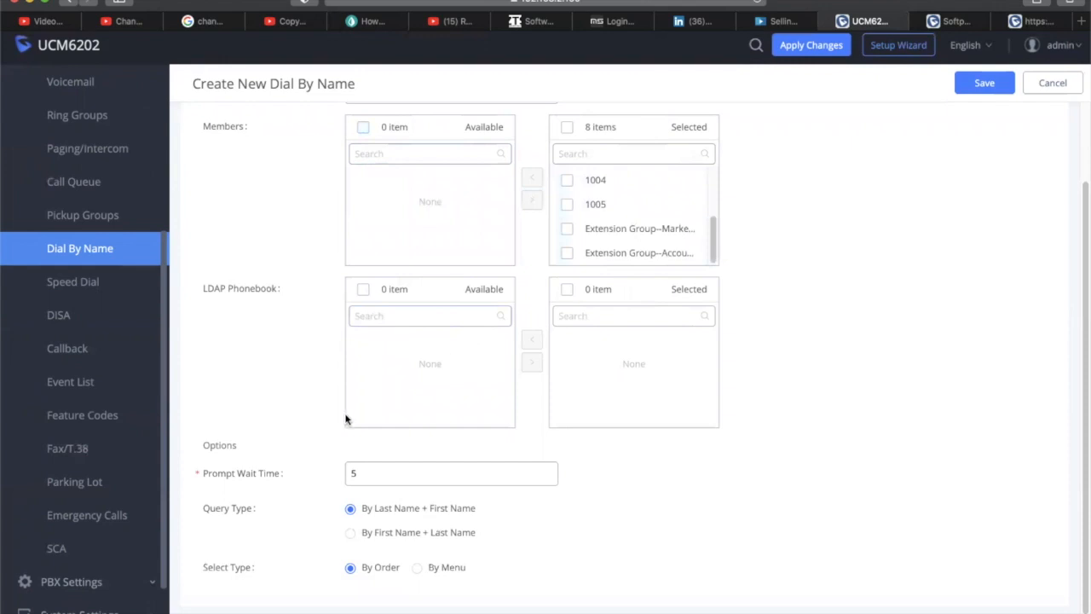
pyautogui.scroll(3, 396, 343)
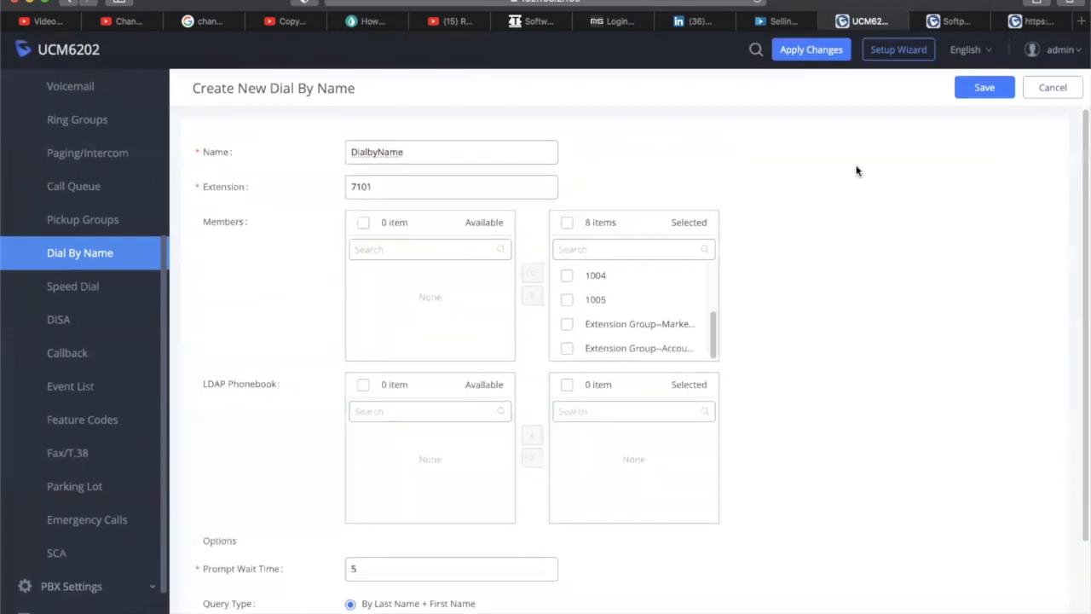
pyautogui.click(984, 84)
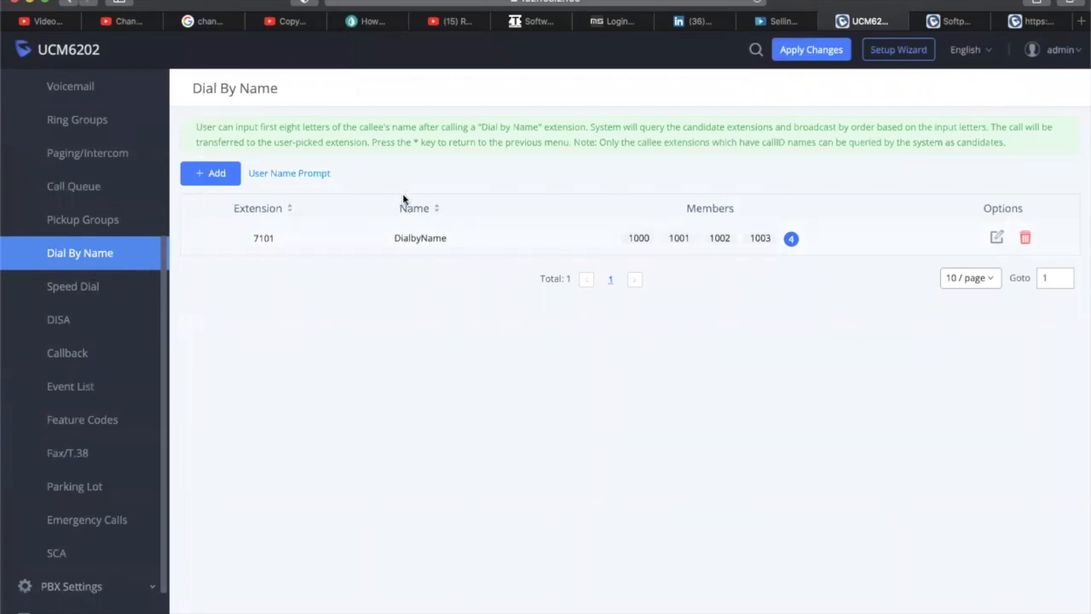
# Start a new speed dial and set its number to 5
pyautogui.click(107, 286)
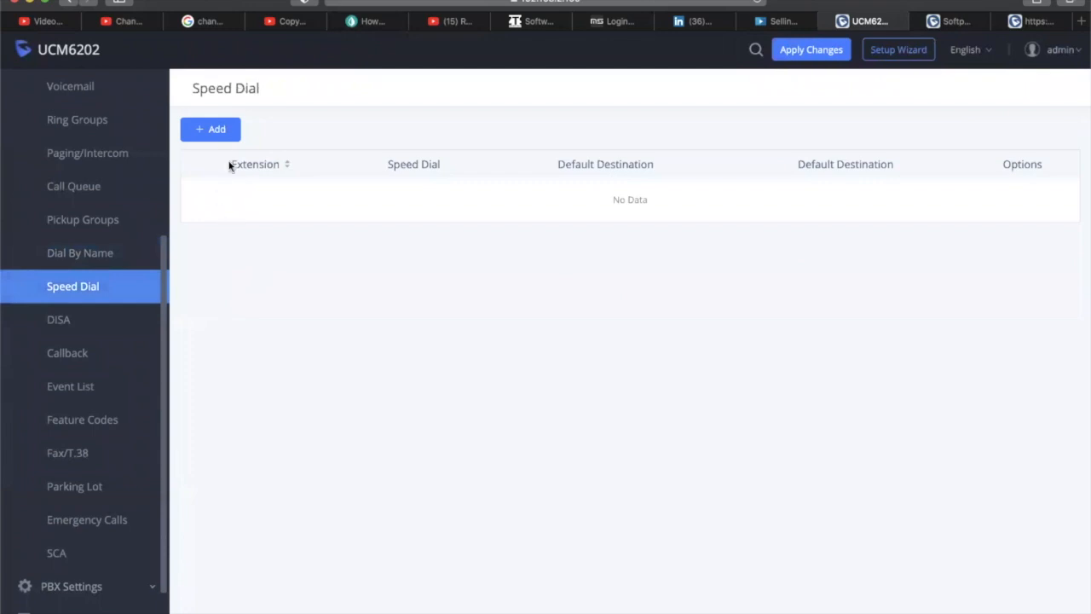
pyautogui.click(229, 135)
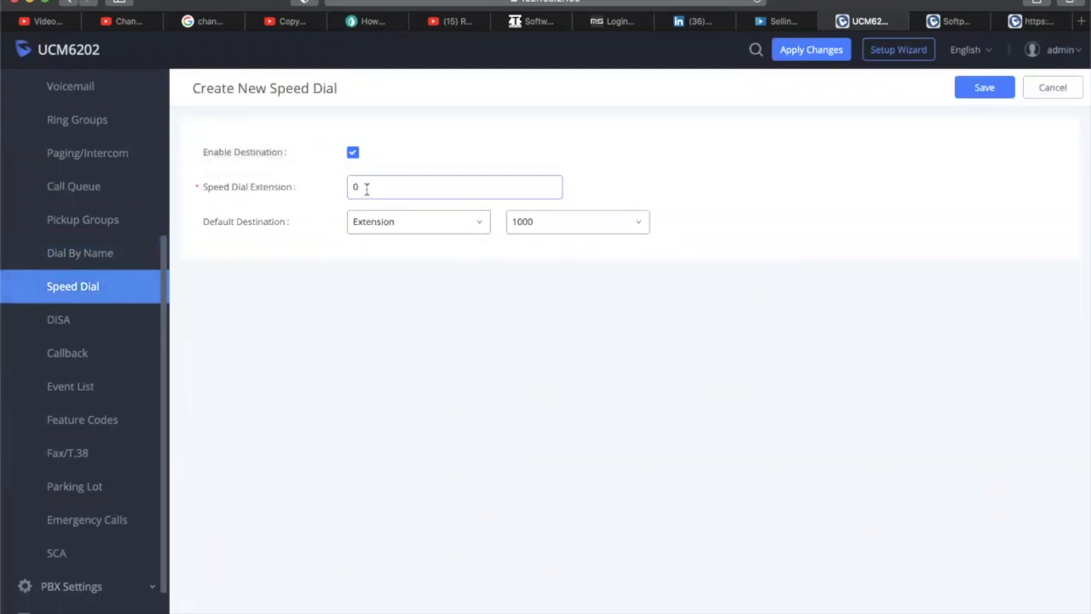
pyautogui.moveTo(380, 186); pyautogui.dragTo(344, 188)
pyautogui.click(480, 226)
pyautogui.click(479, 226)
pyautogui.moveTo(367, 185); pyautogui.dragTo(353, 183)
pyautogui.write('5')
# Route speed dial 5 to the ACCOUTING ring group (6400), save it, then go to DISA
pyautogui.click(445, 226)
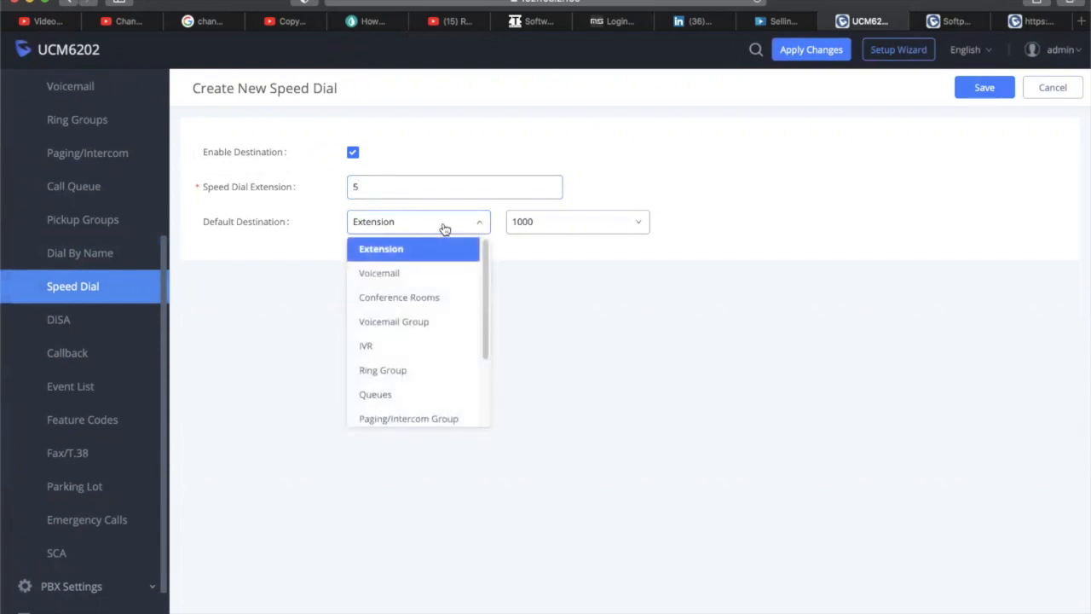
pyautogui.click(443, 227)
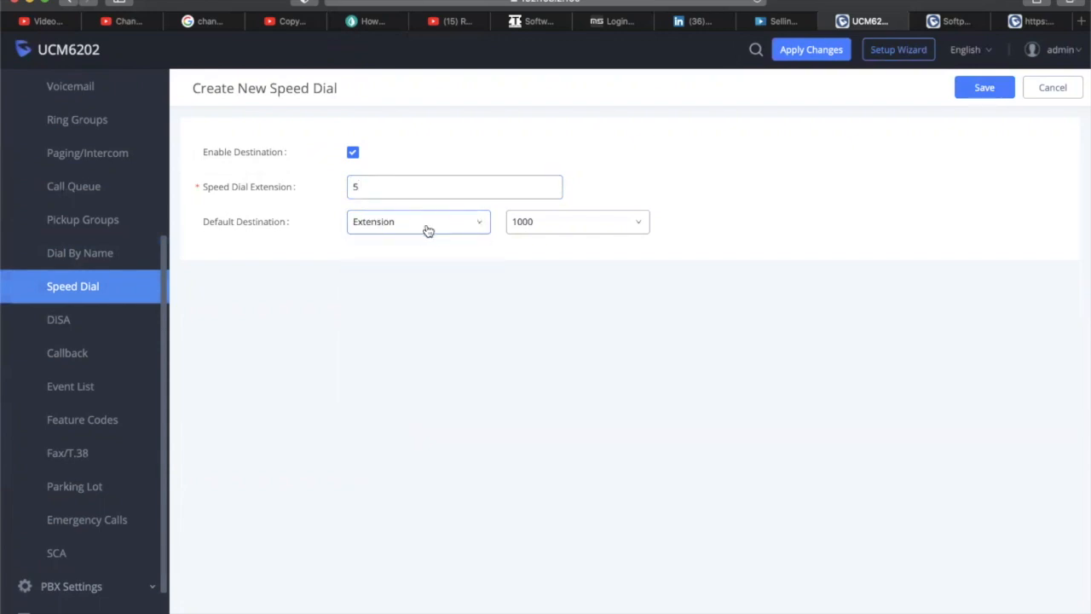
pyautogui.click(428, 230)
pyautogui.scroll(-3, 415, 308)
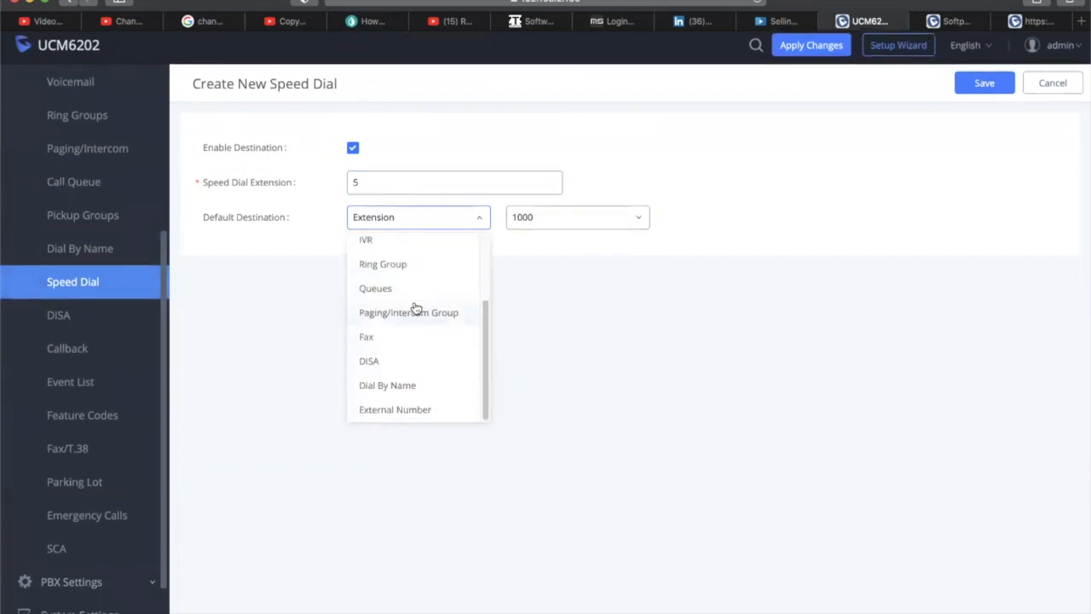
pyautogui.click(413, 265)
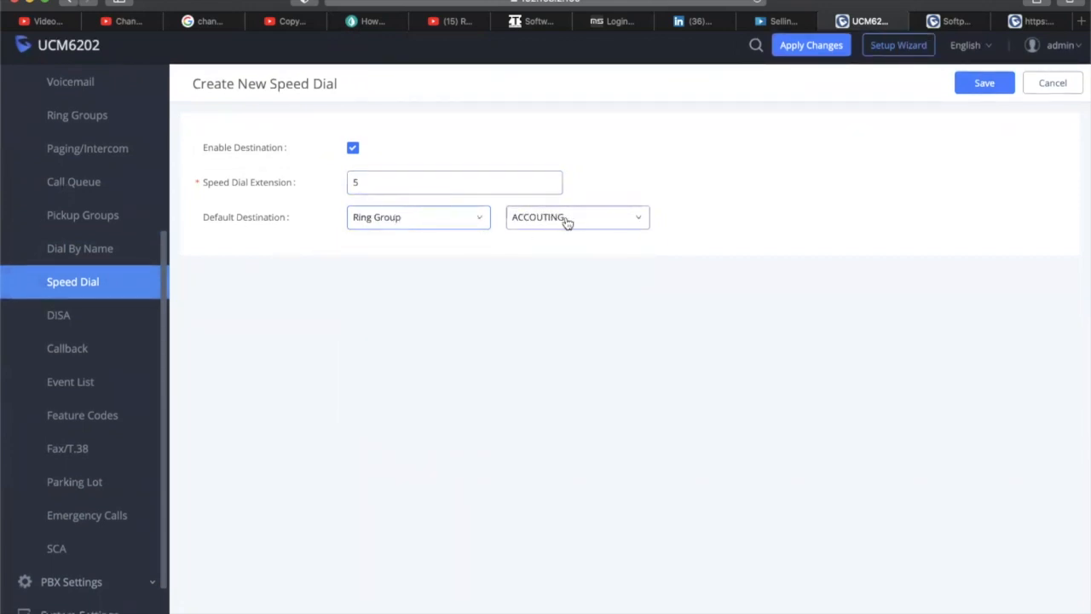
pyautogui.click(462, 230)
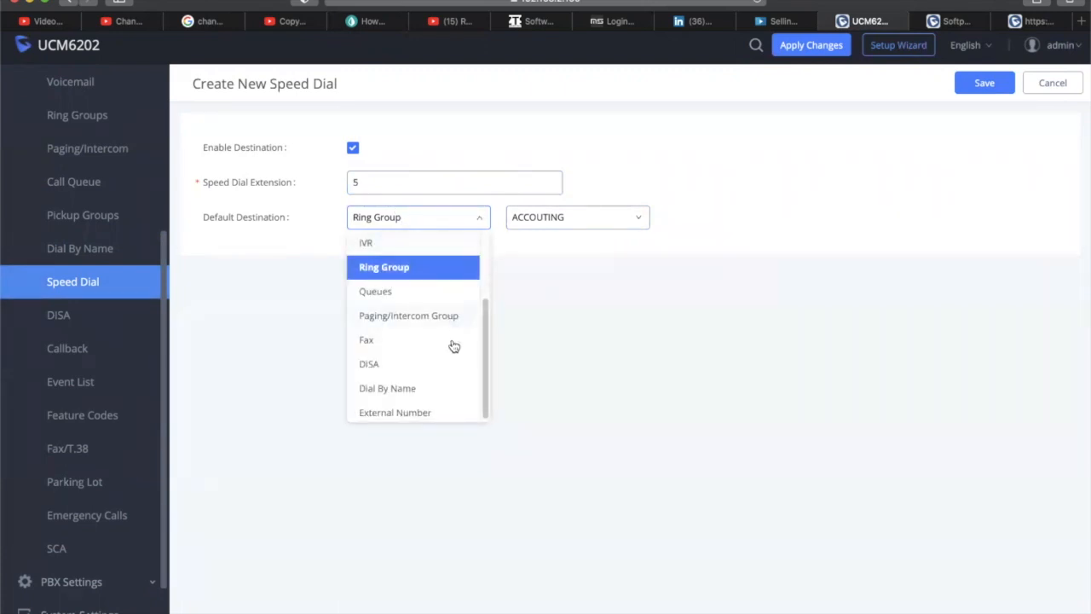
pyautogui.scroll(1, 463, 297)
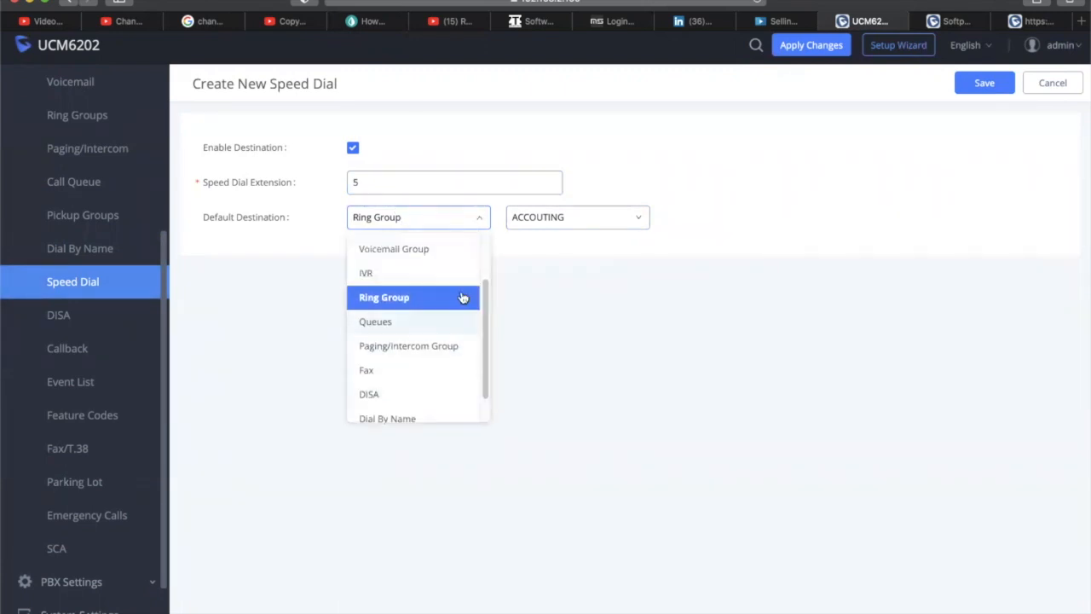
pyautogui.scroll(3, 462, 297)
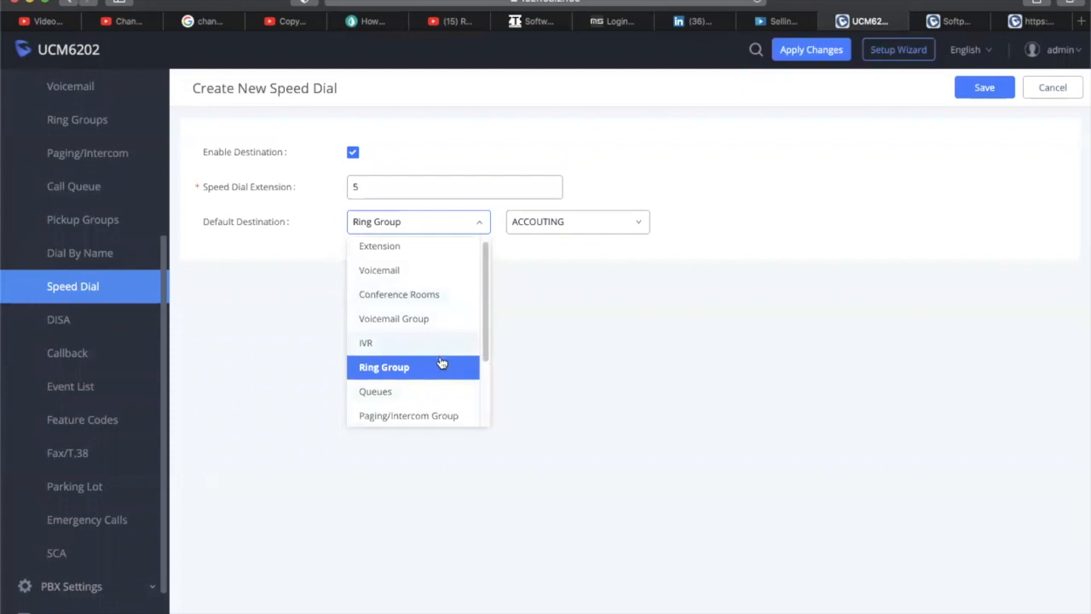
pyautogui.click(656, 301)
pyautogui.click(982, 91)
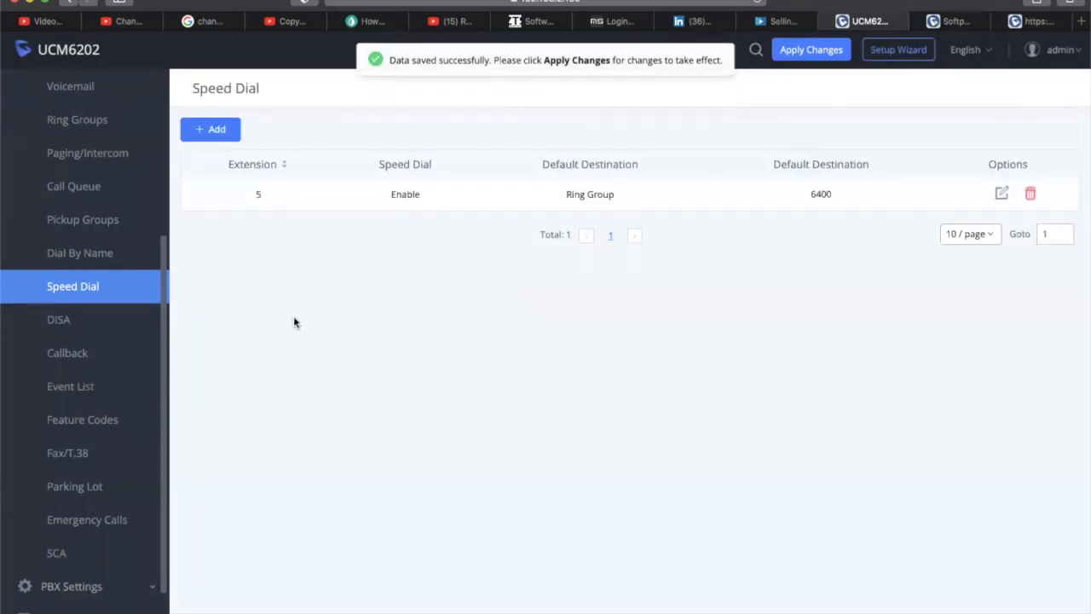
pyautogui.click(85, 325)
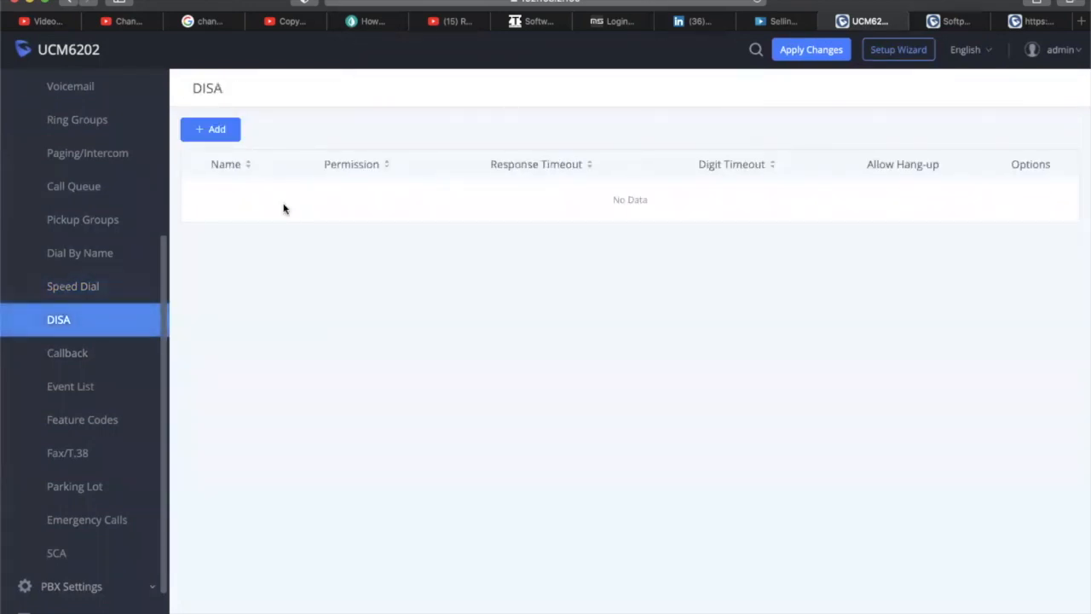
pyautogui.click(211, 127)
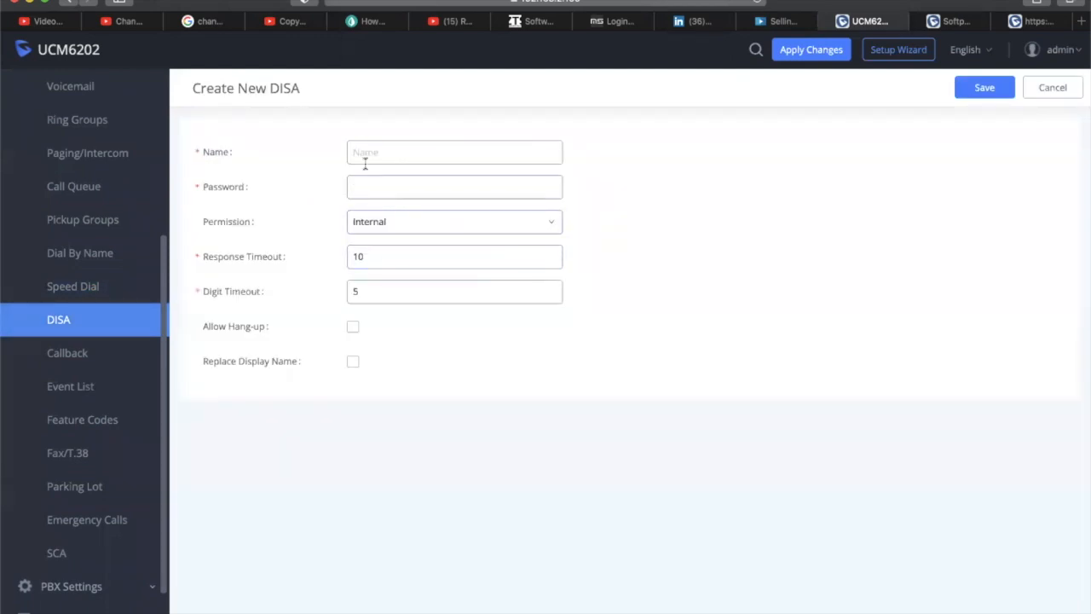
pyautogui.click(451, 229)
pyautogui.click(452, 233)
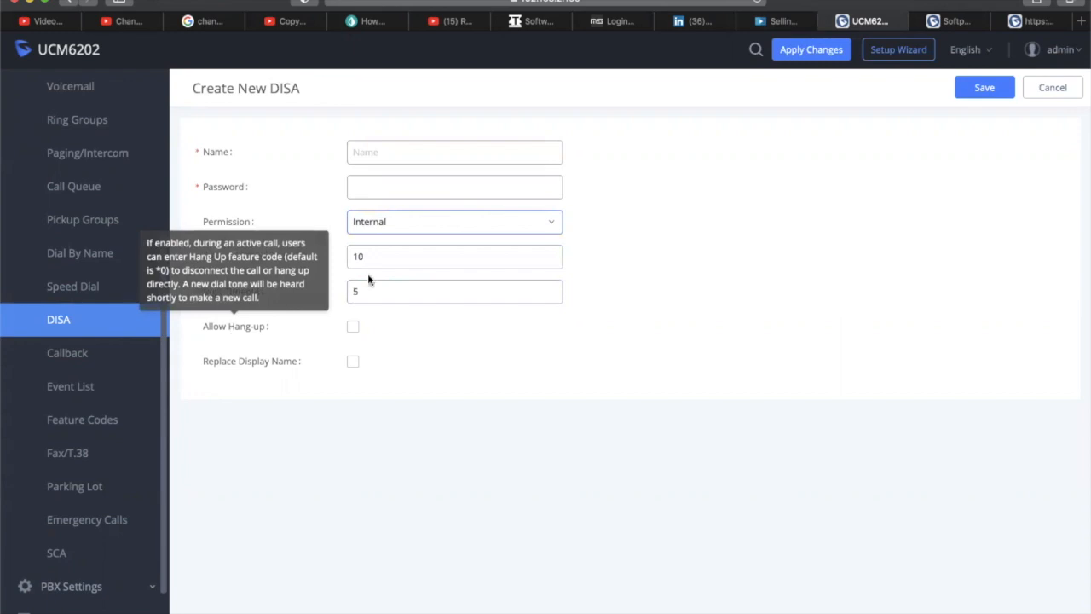
pyautogui.moveTo(241, 328)
pyautogui.moveTo(218, 150)
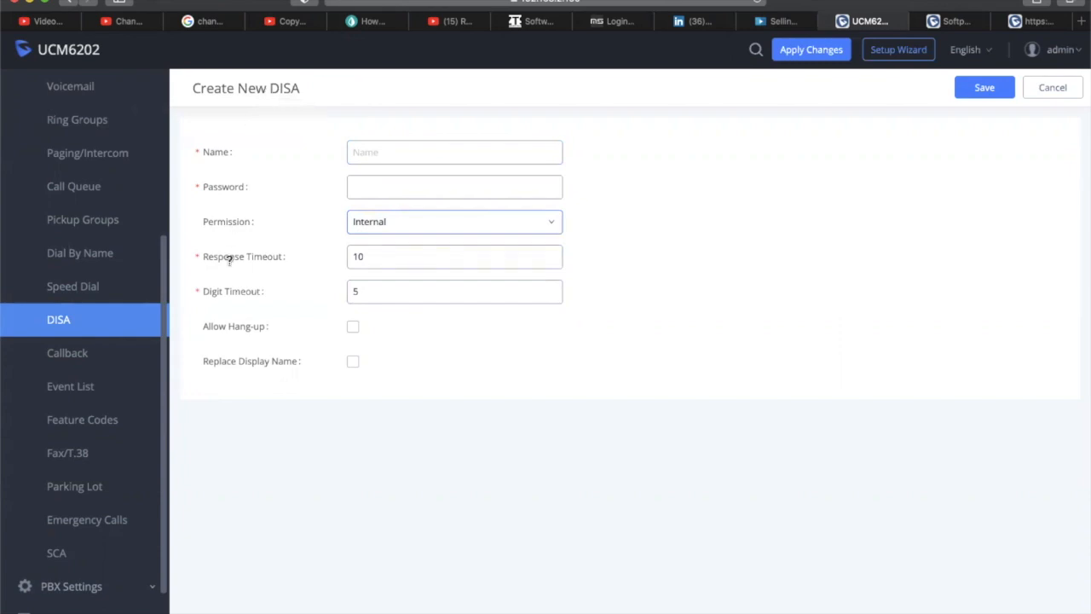
pyautogui.moveTo(228, 261)
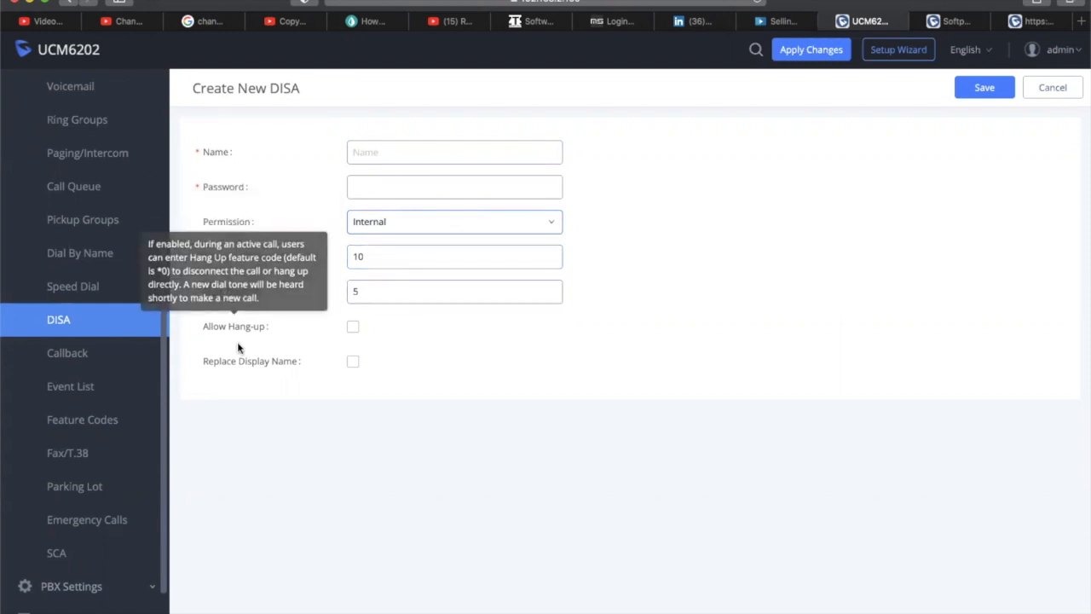
pyautogui.click(85, 358)
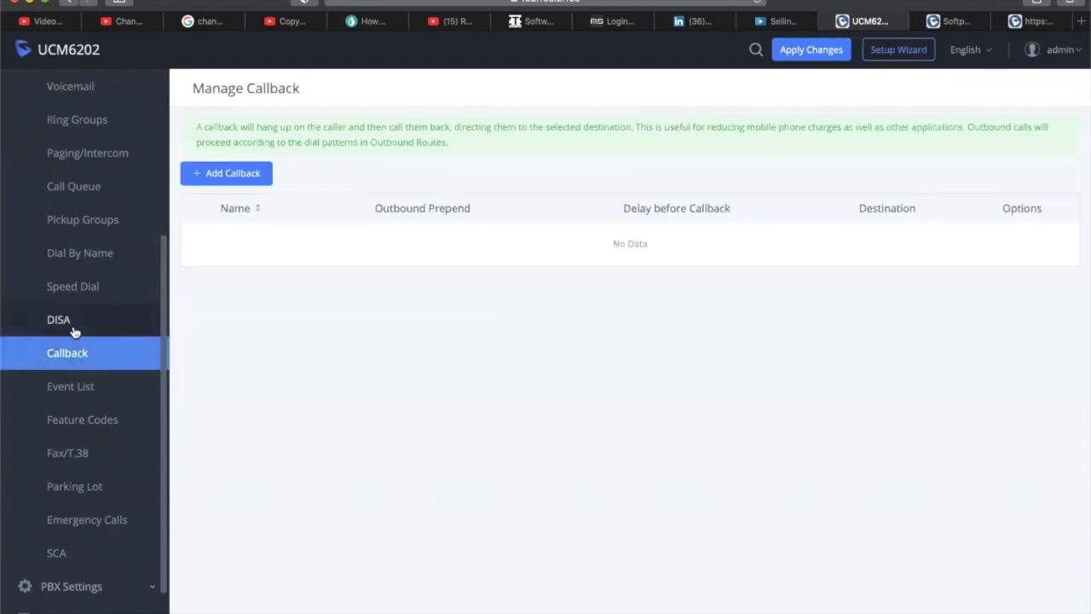
pyautogui.click(72, 332)
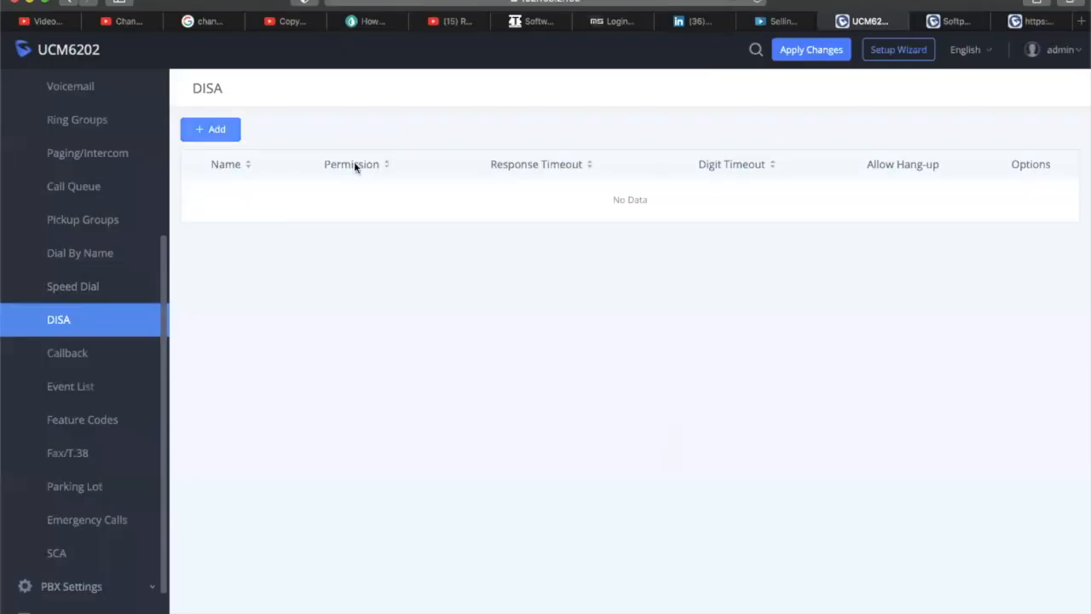
# Save a DISA entry named DISA with a non-sequential password and National permission
pyautogui.click(394, 161)
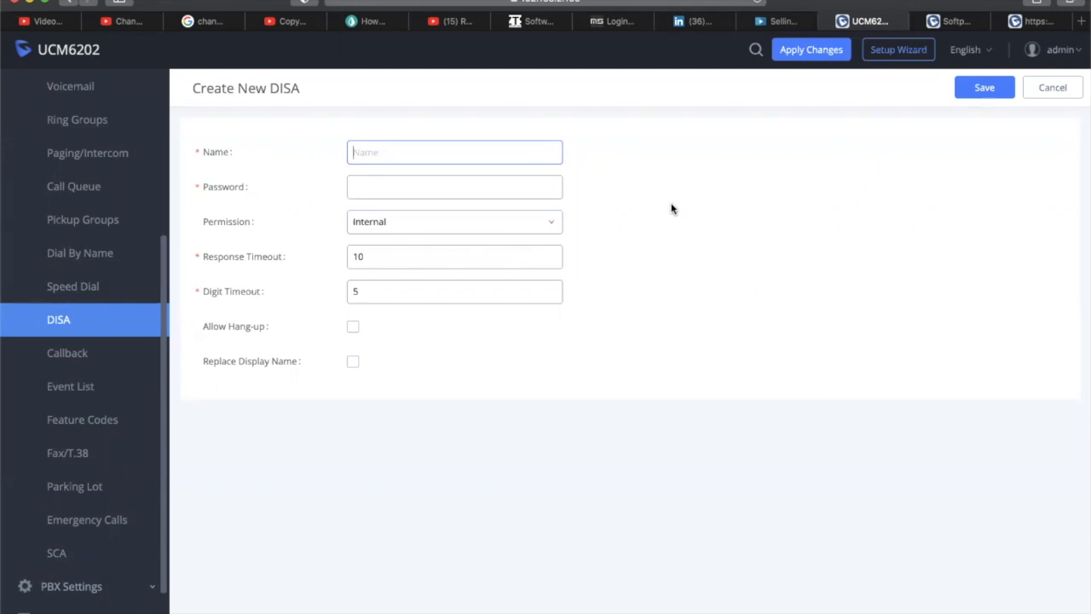
pyautogui.write('d')
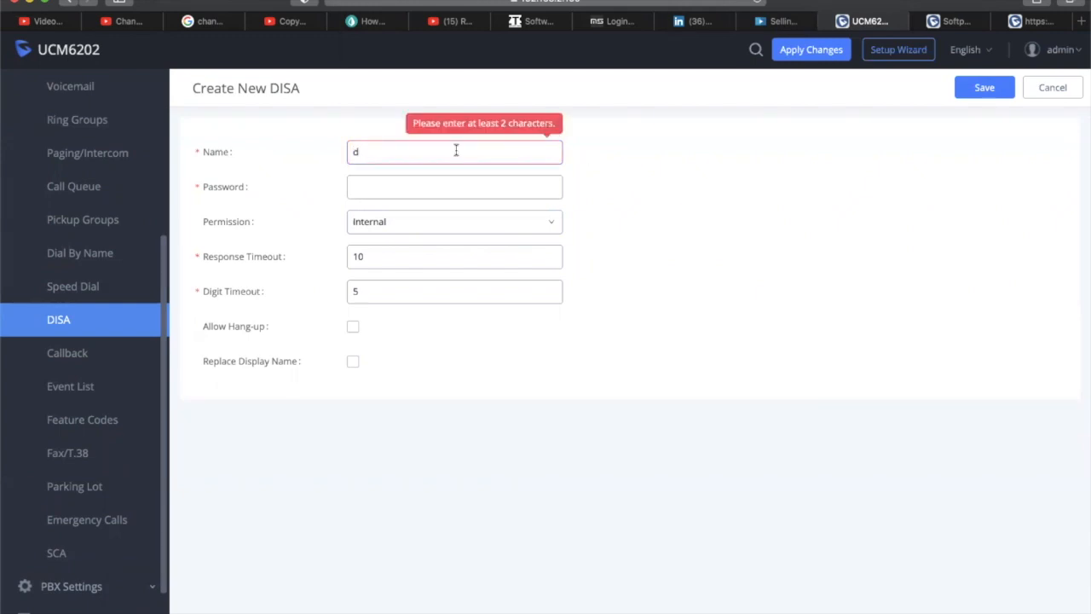
pyautogui.press('BackSpace')
pyautogui.write('DISA')
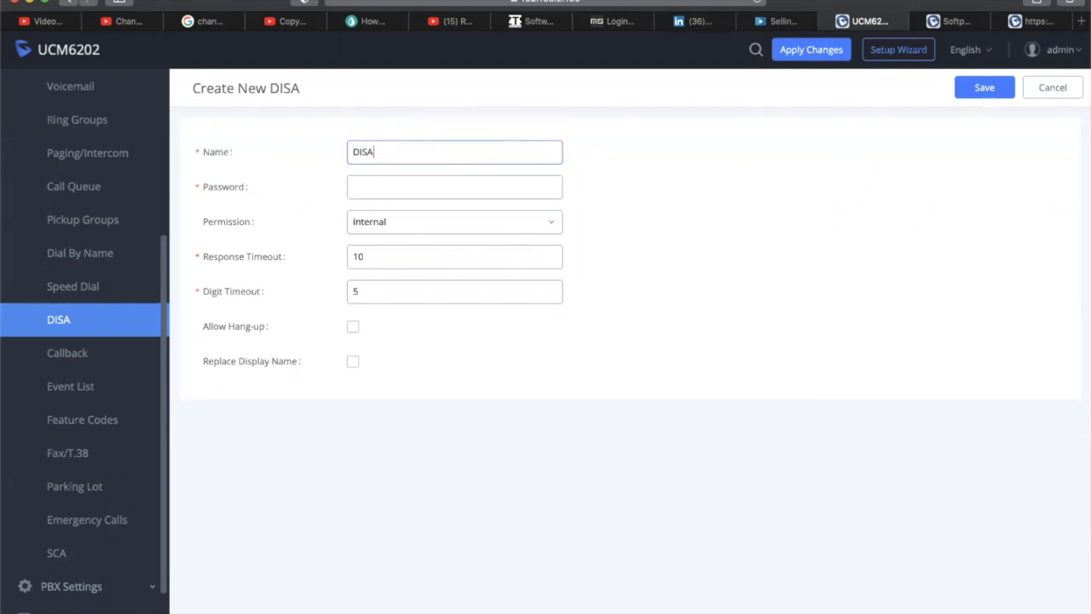
pyautogui.click(433, 186)
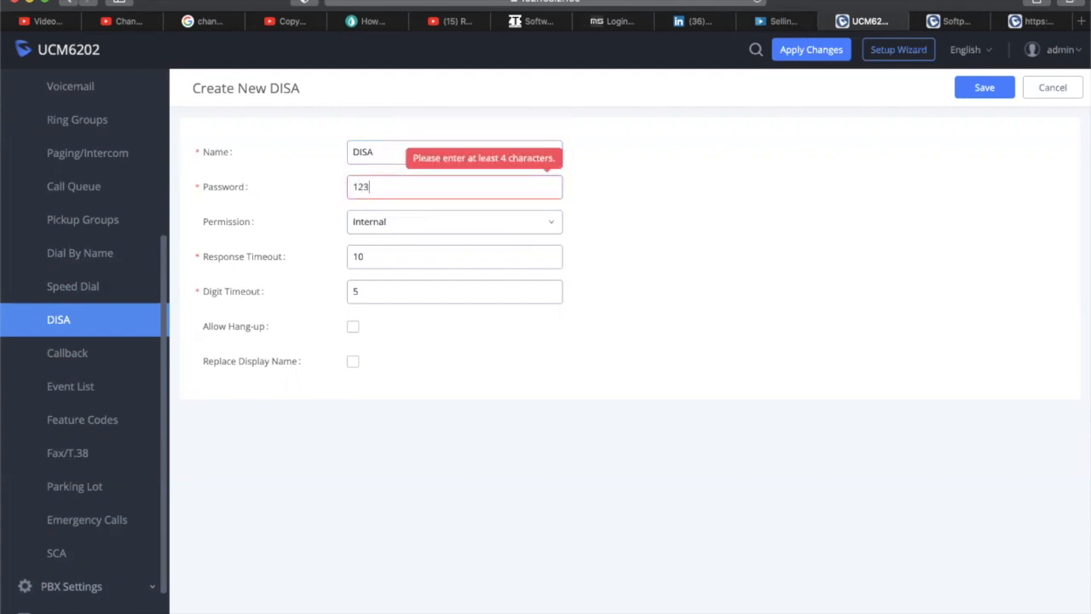
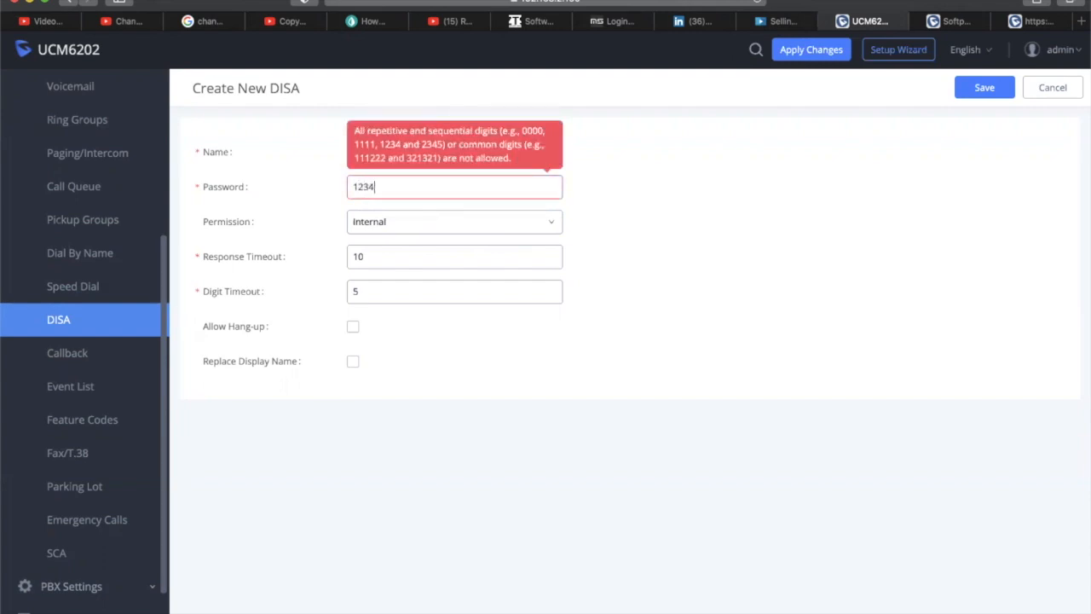
pyautogui.press('BackSpace')
pyautogui.press('BackSpace')
pyautogui.press('BackSpace')
pyautogui.press('BackSpace')
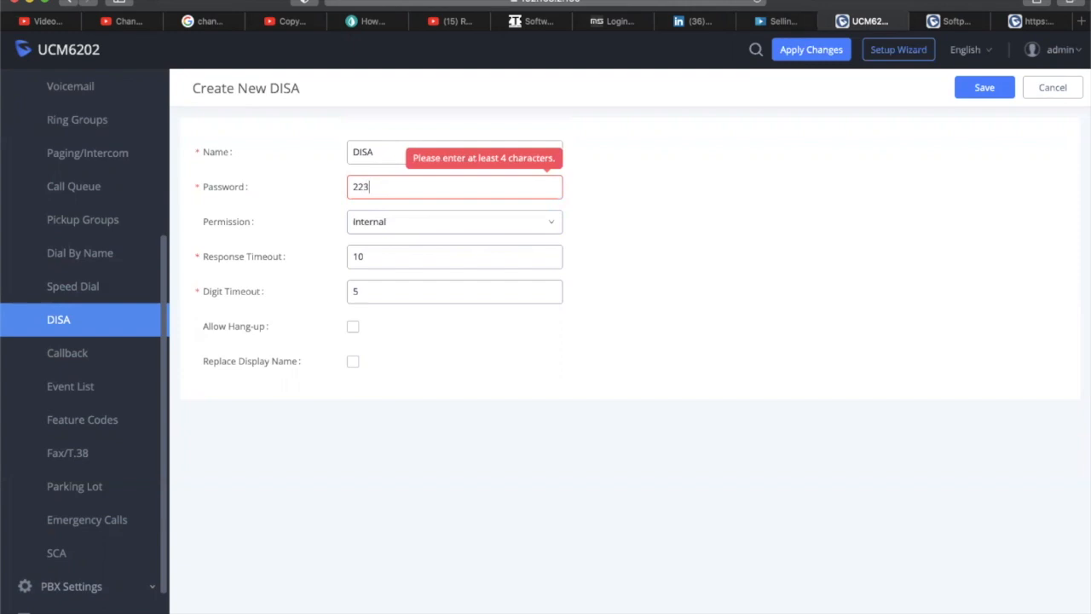
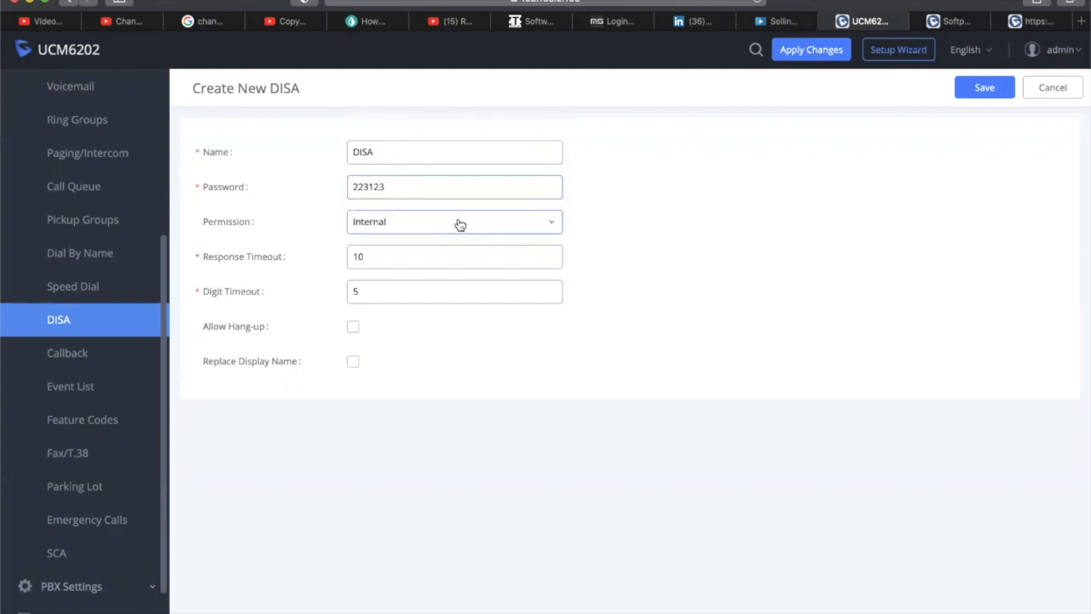
pyautogui.click(458, 224)
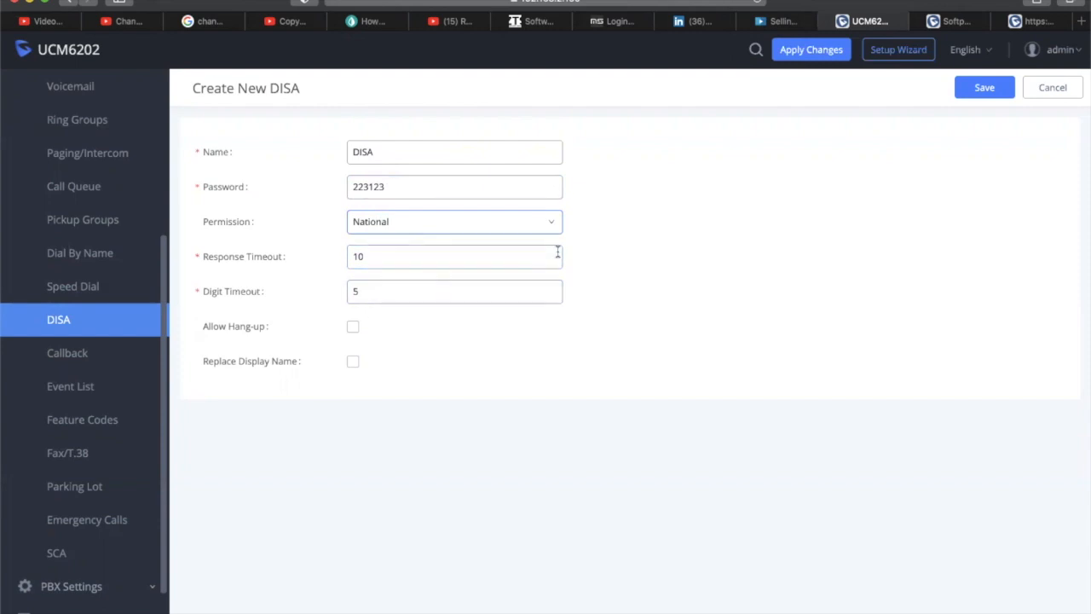
pyautogui.click(967, 92)
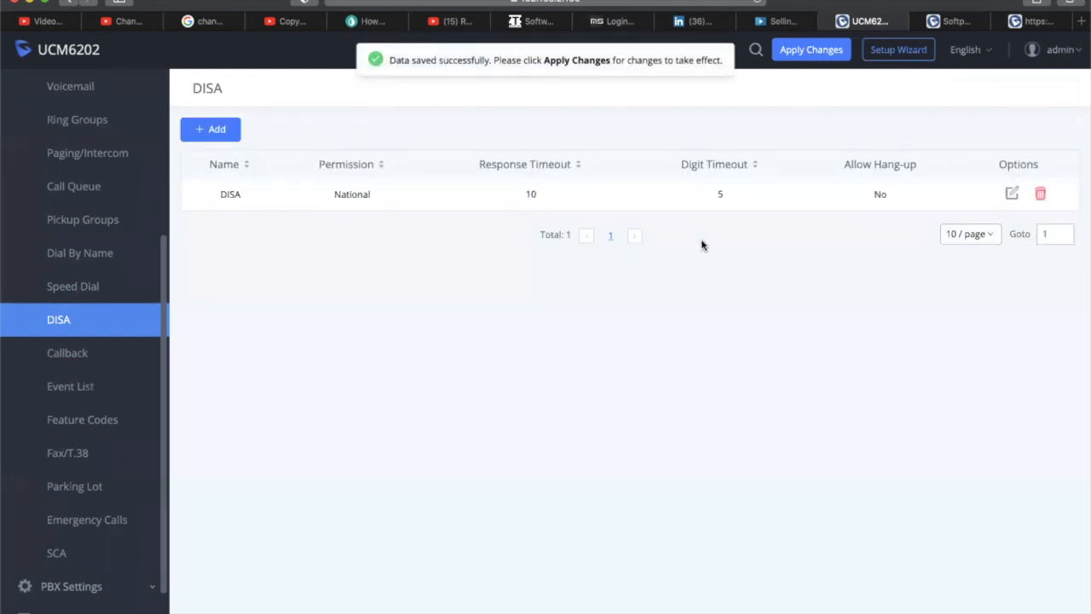
# Open the DISA entry's editor, close it unchanged, and go to the Speed Dial list
pyautogui.click(1013, 196)
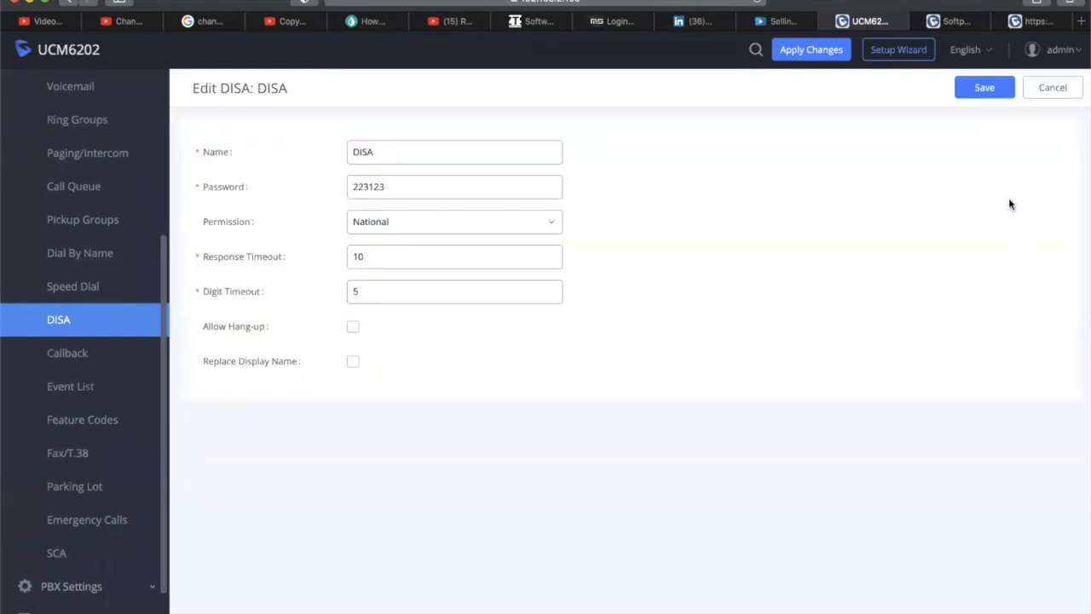
pyautogui.click(1041, 96)
pyautogui.moveTo(169, 271); pyautogui.dragTo(186, 299)
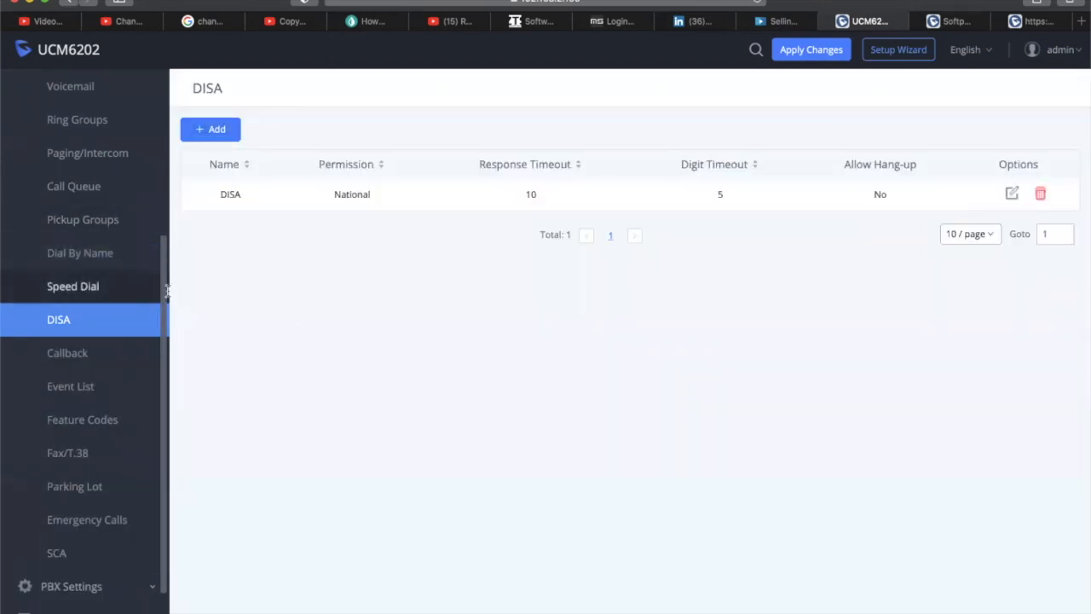
pyautogui.click(155, 286)
pyautogui.scroll(2, 162, 222)
pyautogui.scroll(1, 160, 205)
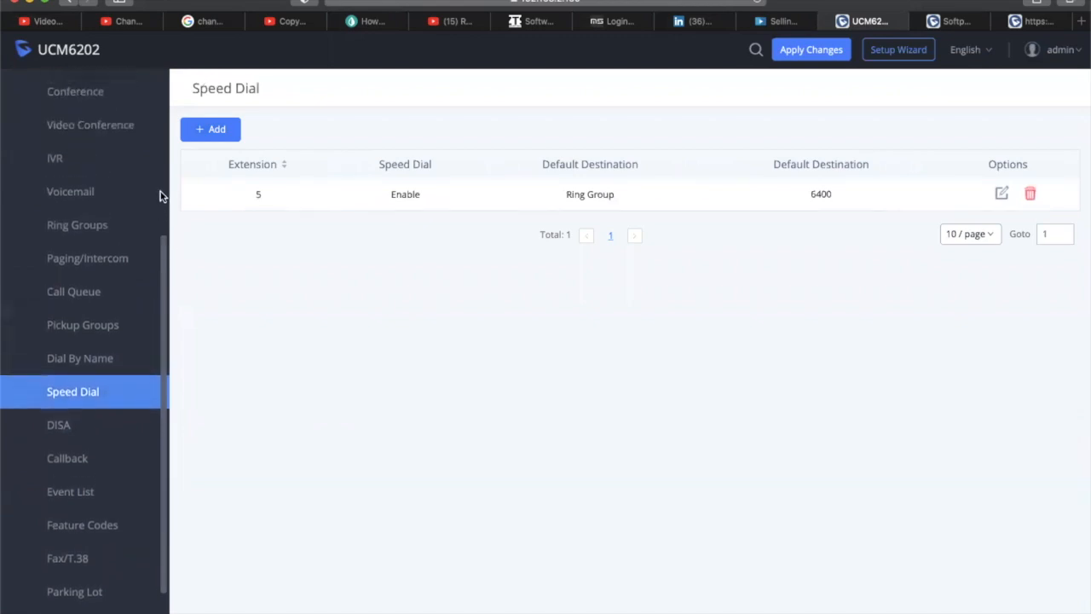
# In the AA IVR (7000), route key press 7 to DISA / DISA
pyautogui.click(84, 171)
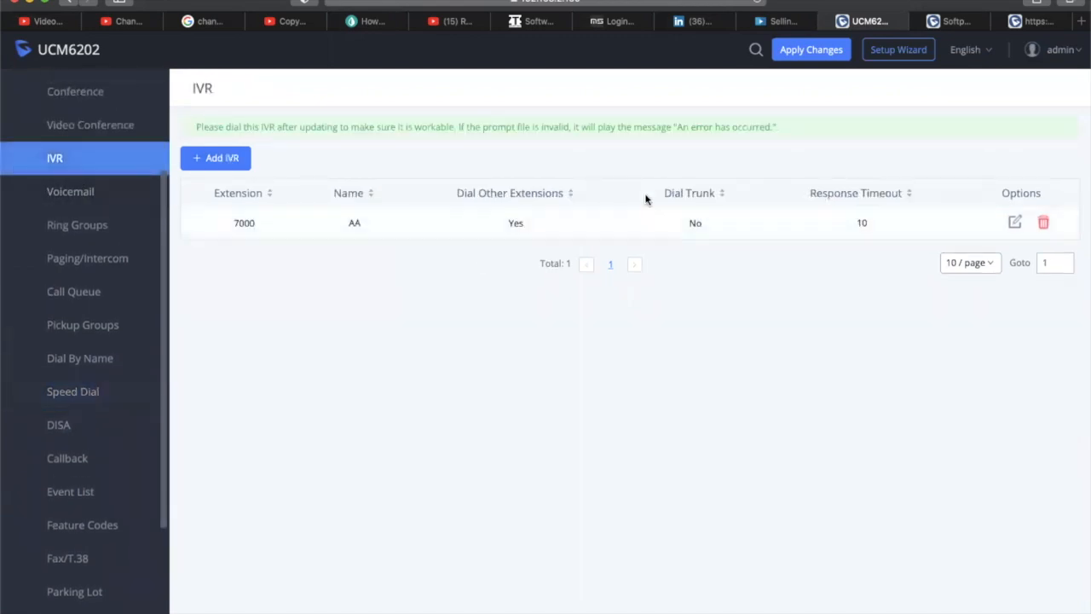
pyautogui.click(1014, 223)
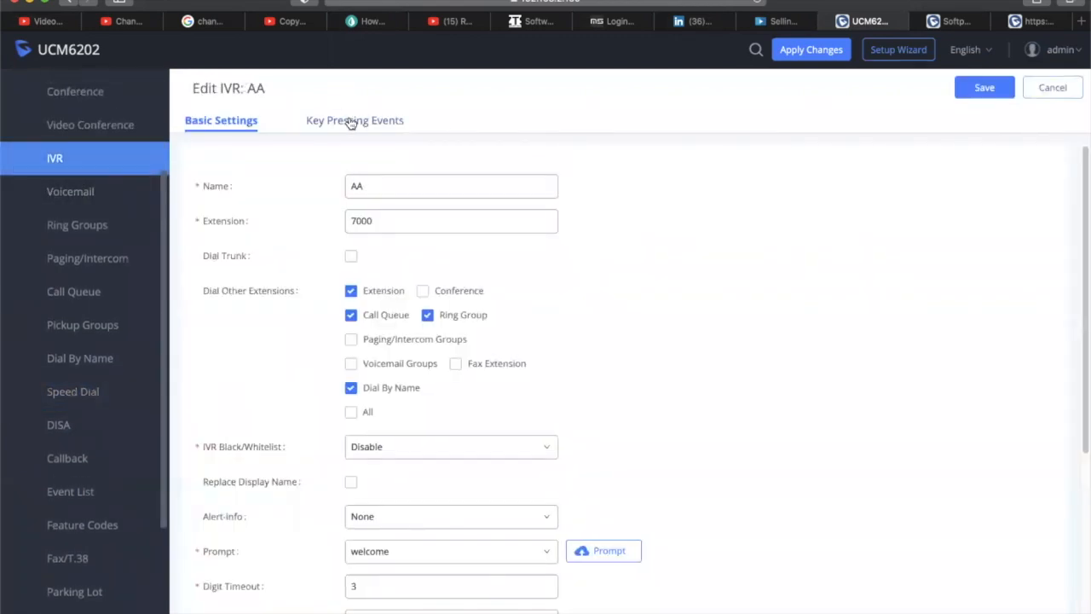
pyautogui.click(354, 120)
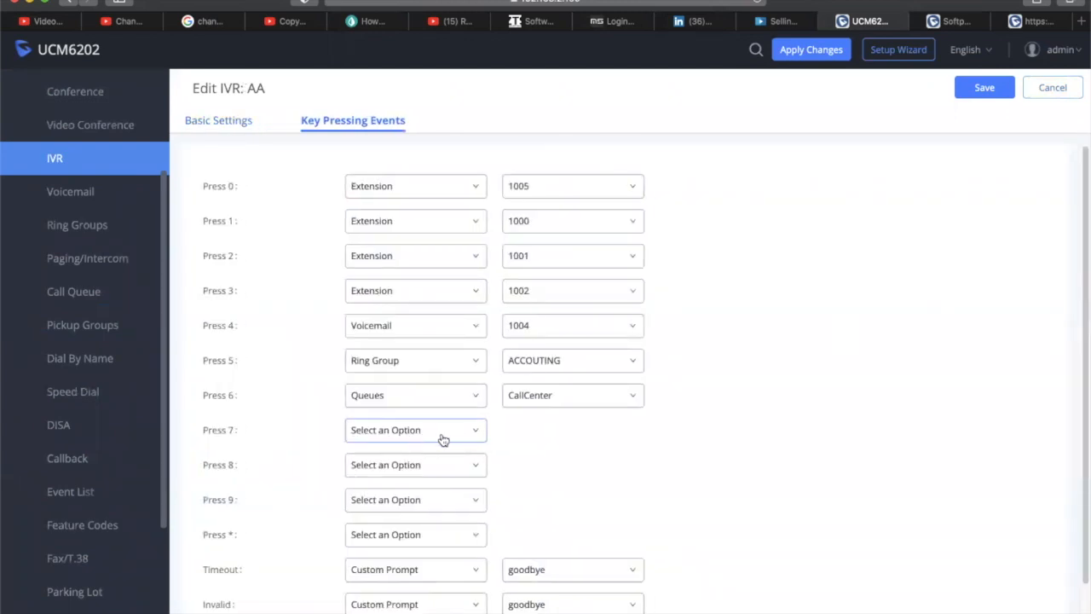
pyautogui.click(426, 434)
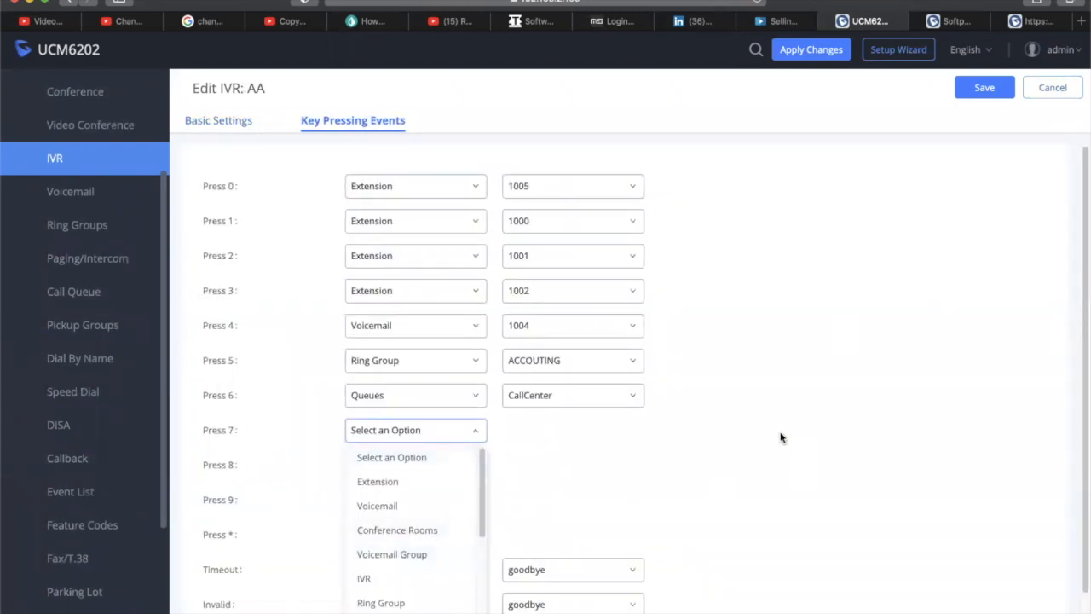
pyautogui.scroll(-2, 782, 438)
pyautogui.moveTo(483, 499); pyautogui.dragTo(486, 589)
pyautogui.click(368, 545)
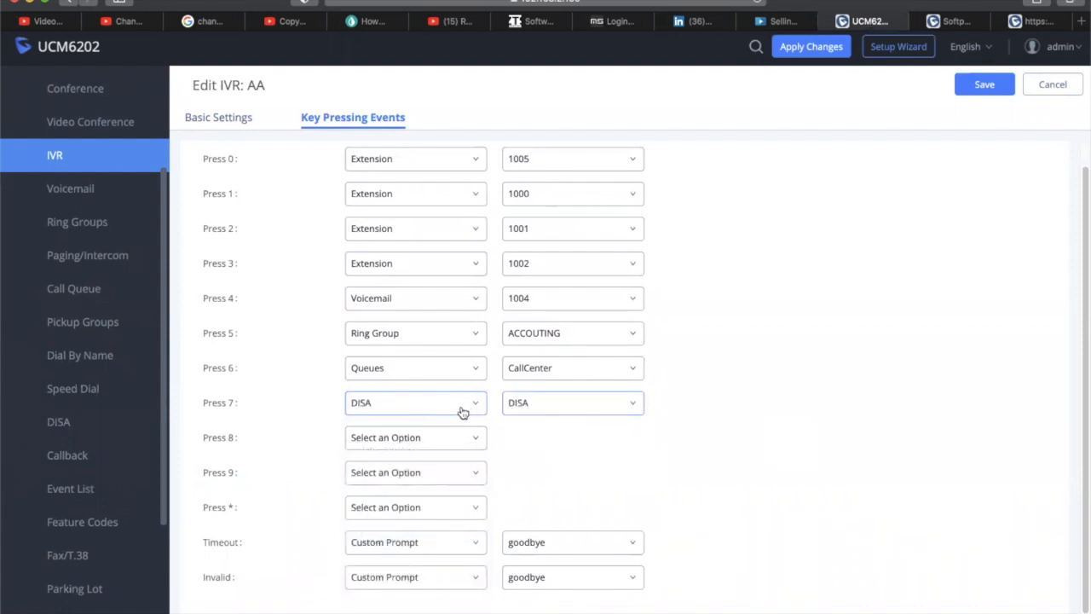
pyautogui.click(568, 410)
pyautogui.click(568, 410)
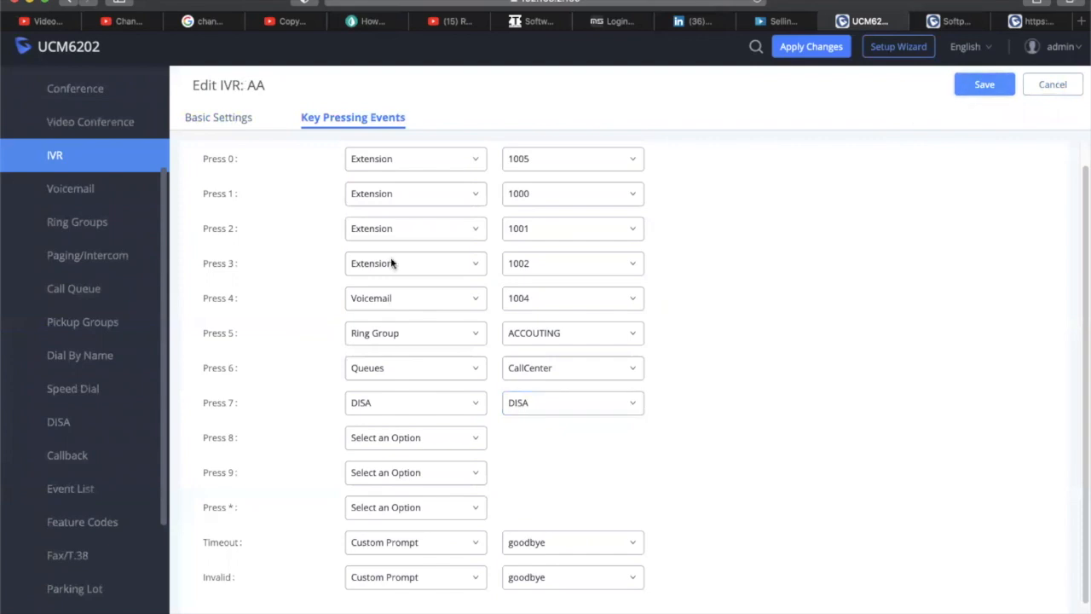
pyautogui.moveTo(163, 461); pyautogui.dragTo(161, 537)
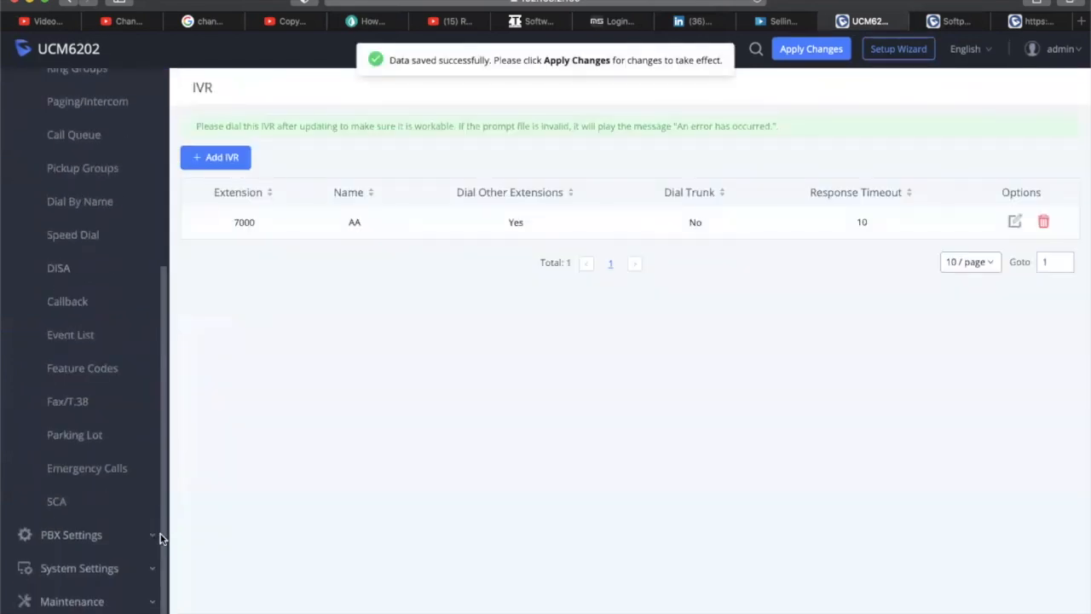
# Start a new callback with DISA as its destination
pyautogui.click(81, 312)
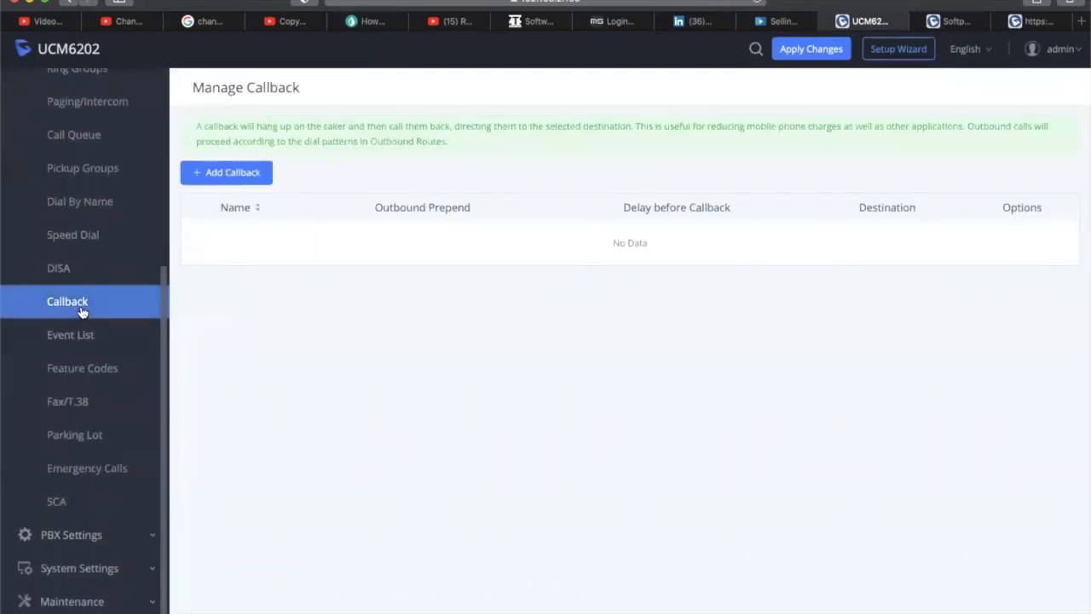
pyautogui.click(252, 173)
pyautogui.click(380, 154)
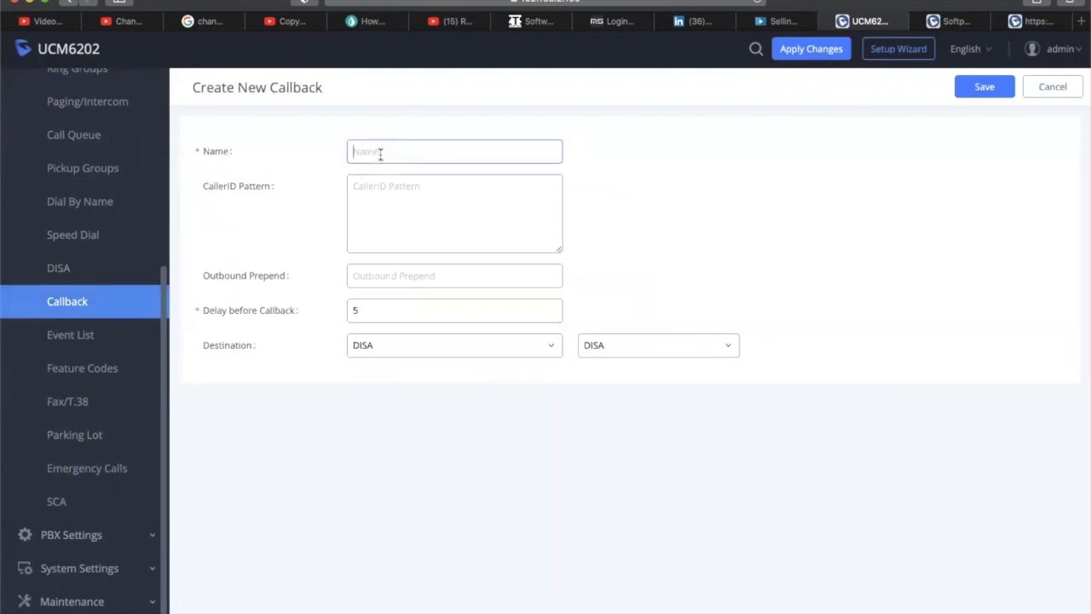
pyautogui.click(467, 353)
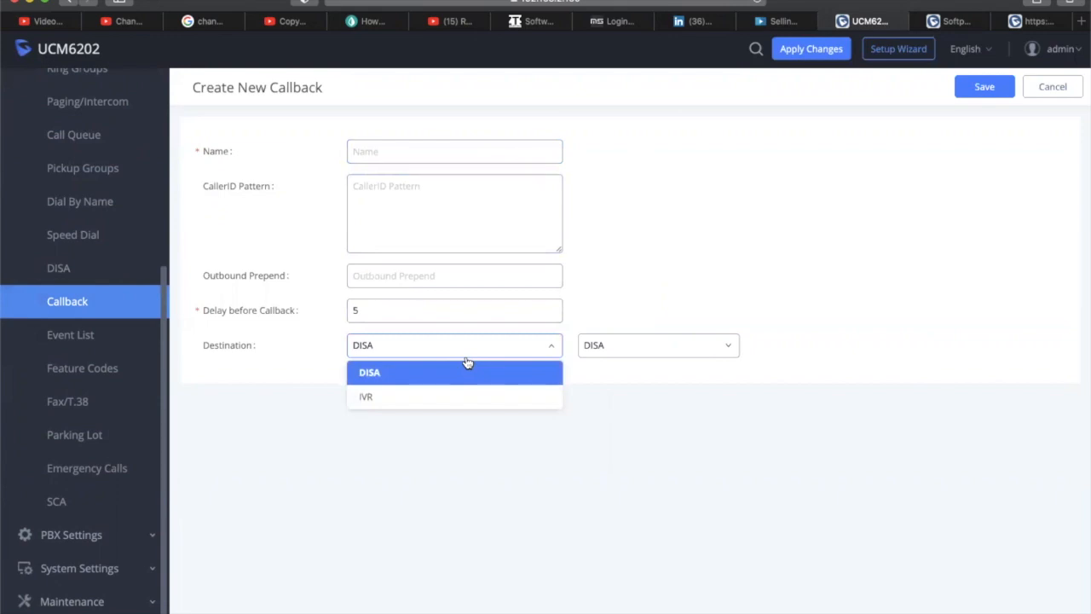
pyautogui.click(467, 363)
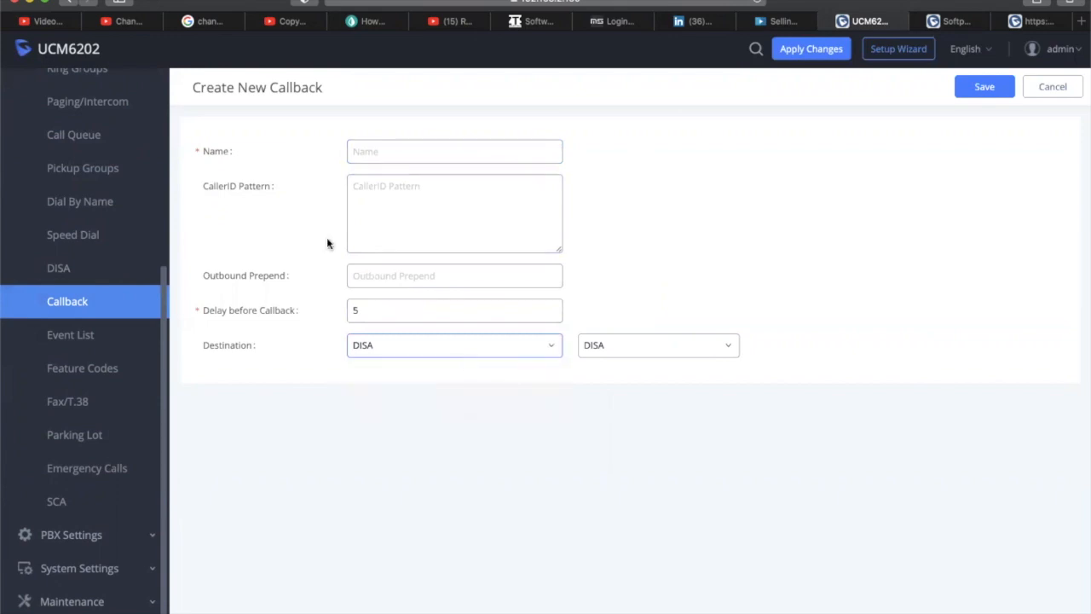
pyautogui.moveTo(231, 169)
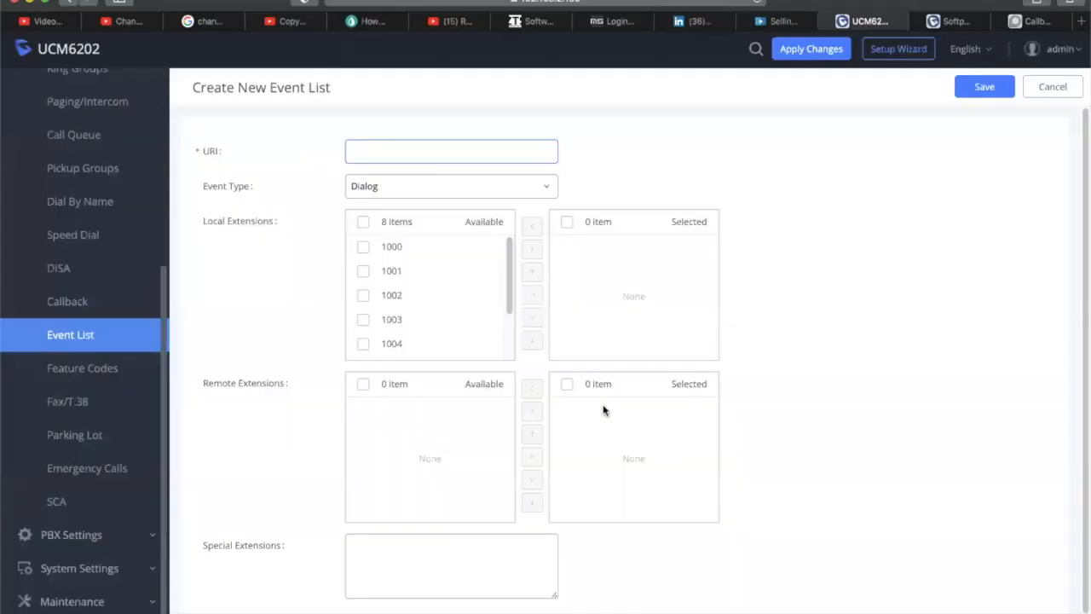
# Save a new event list with URI 'ucm6202', event type Dialog, and all local extensions selected
pyautogui.click(374, 148)
pyautogui.write('ucm')
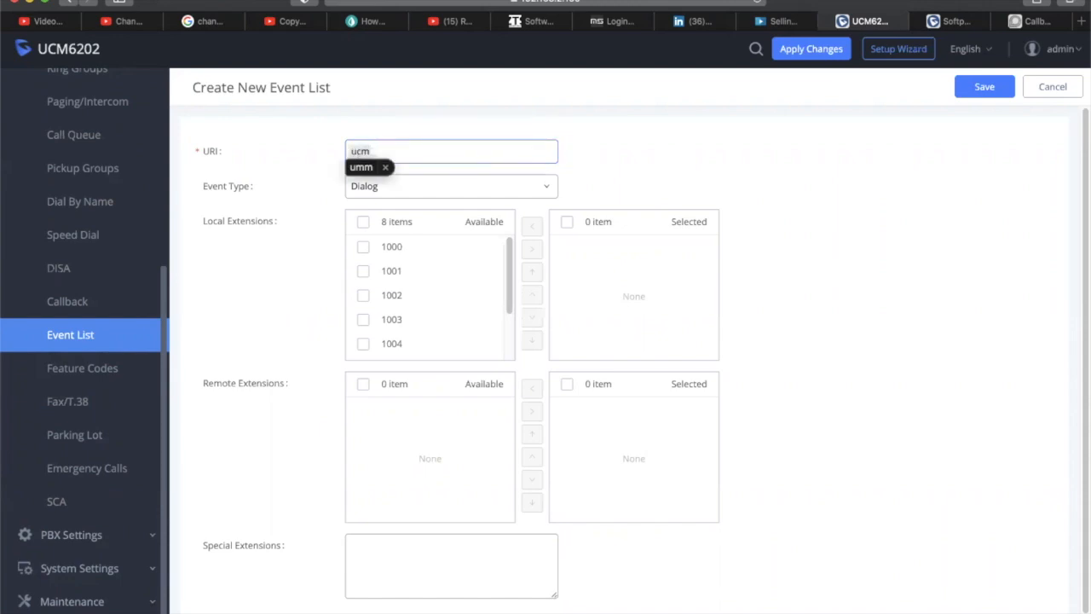
pyautogui.write('6202')
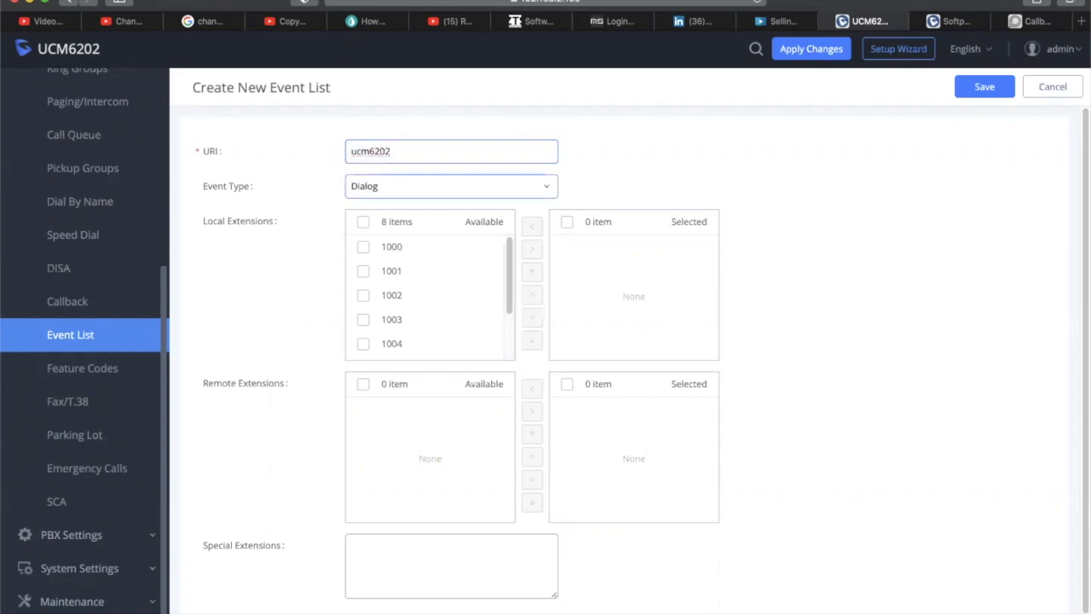
pyautogui.click(420, 186)
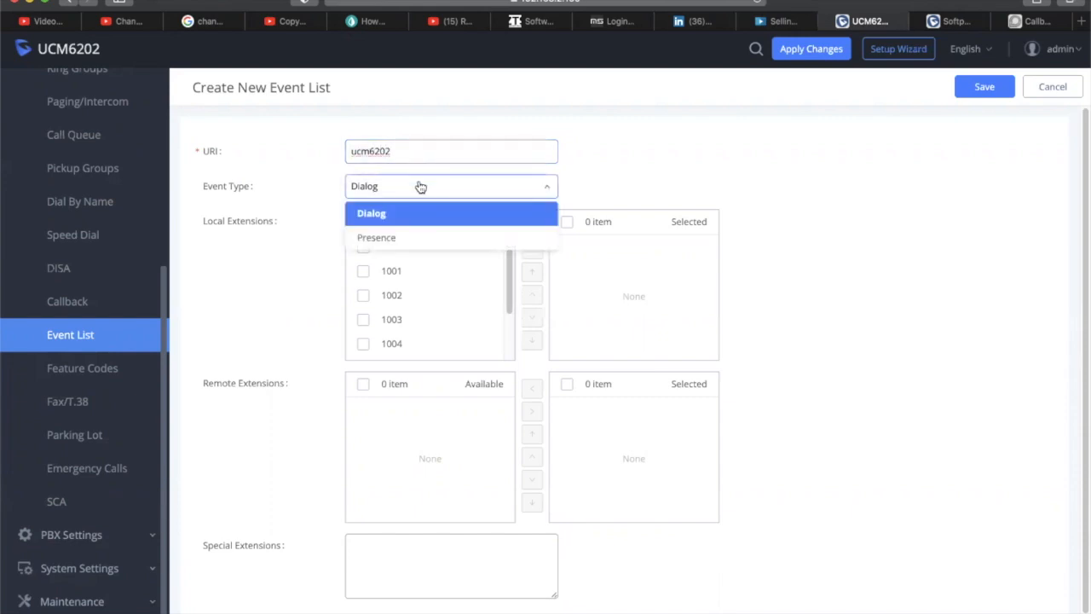
pyautogui.click(420, 187)
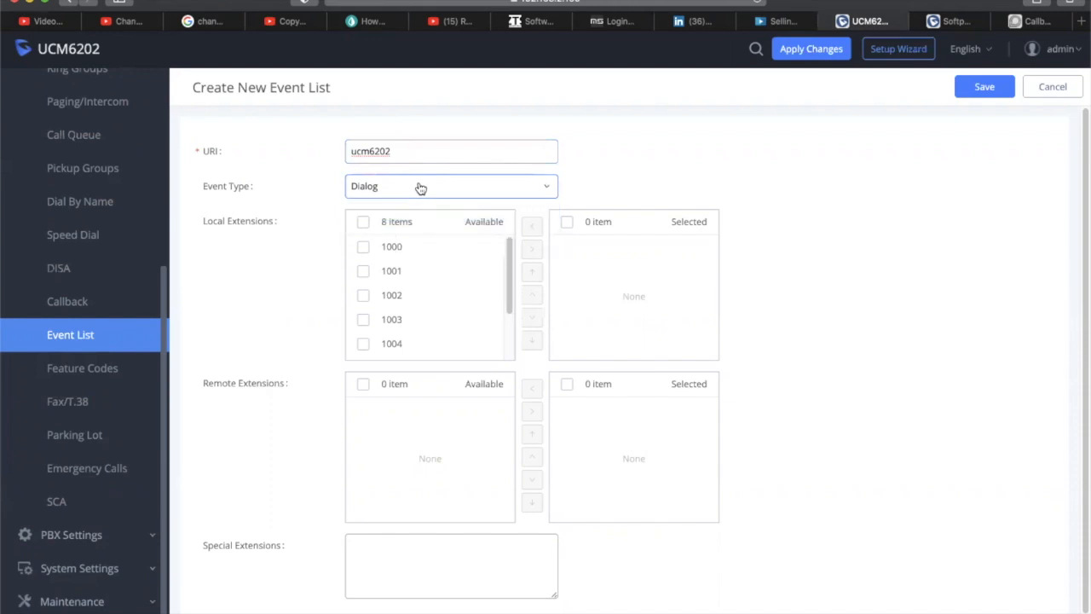
pyautogui.click(363, 223)
pyautogui.click(532, 249)
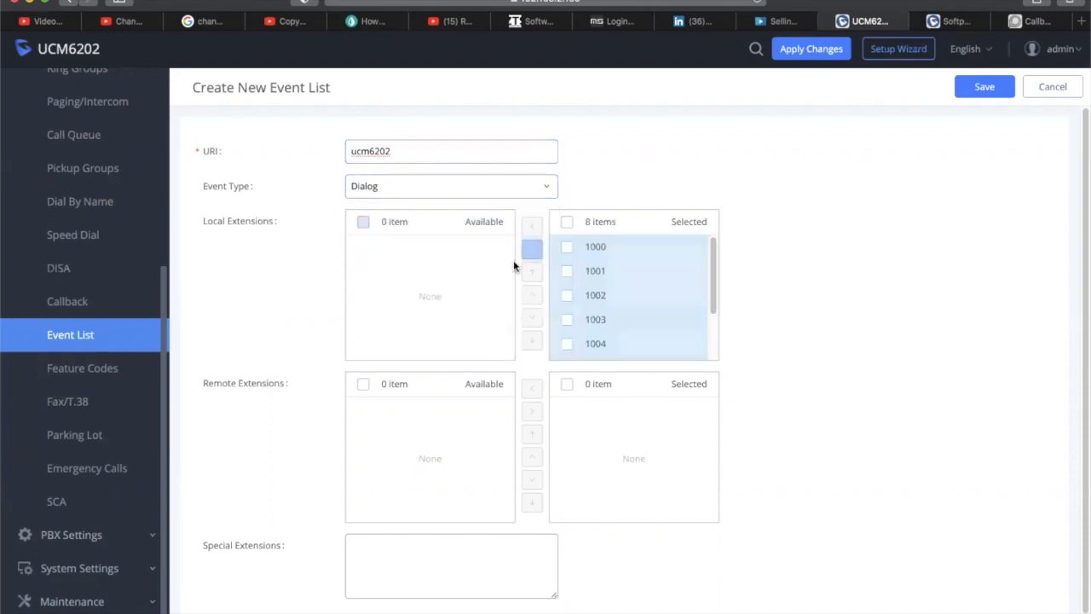
pyautogui.scroll(-1, 467, 363)
pyautogui.scroll(1, 467, 362)
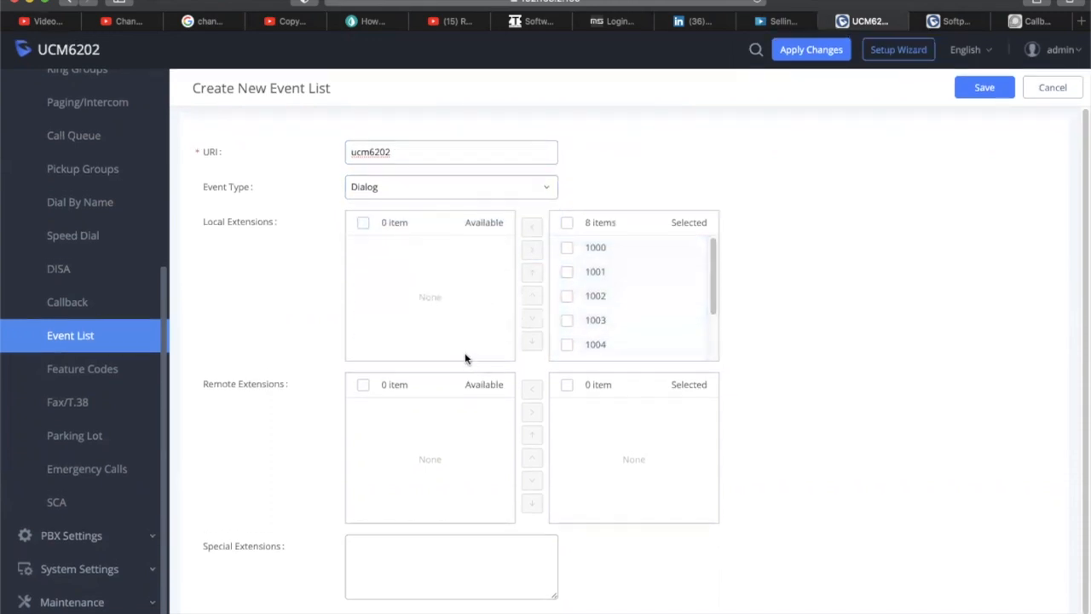
pyautogui.click(984, 88)
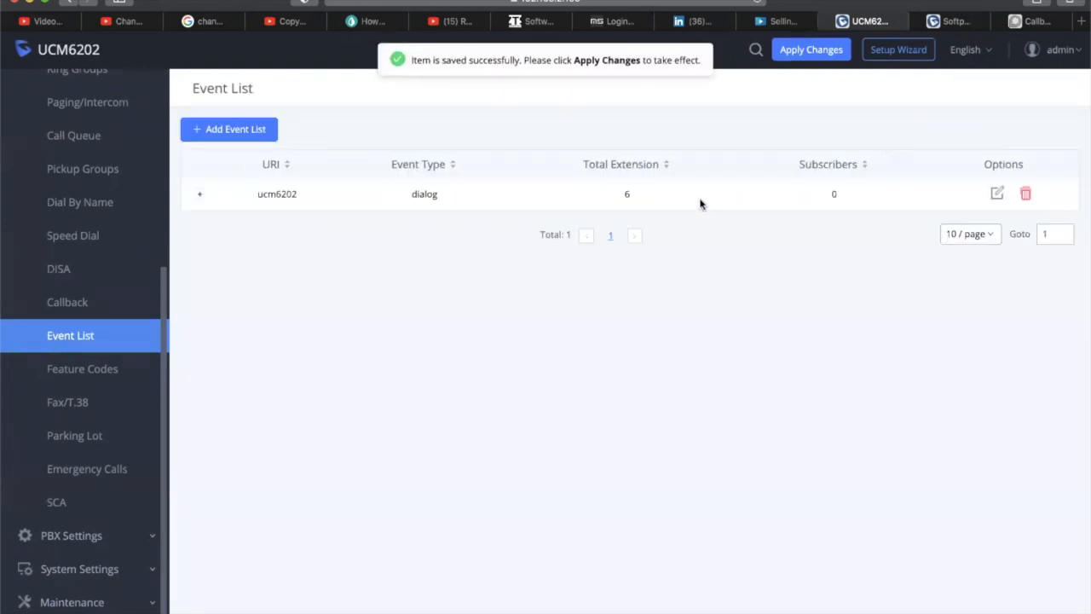
# In Feature Codes, try Blind Transfer at Allow Caller, then return it to Disable
pyautogui.click(106, 369)
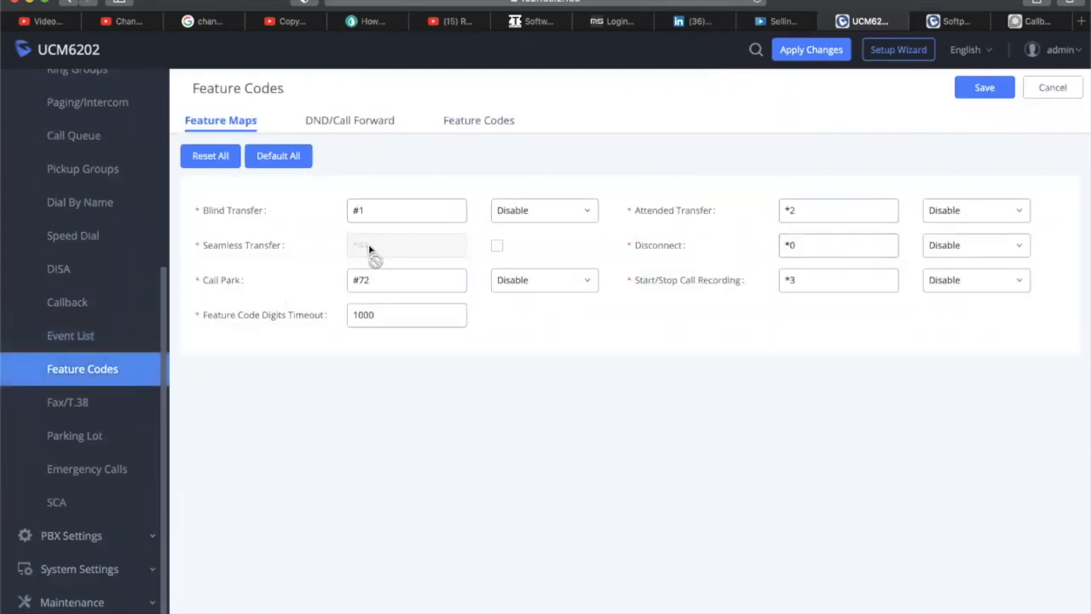
pyautogui.click(536, 210)
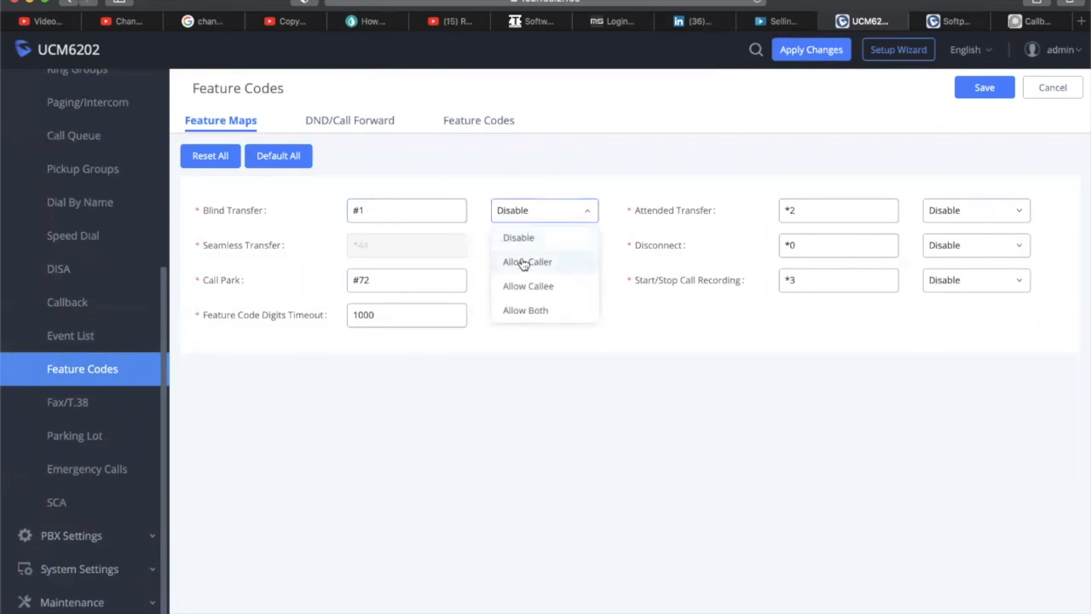
pyautogui.click(523, 263)
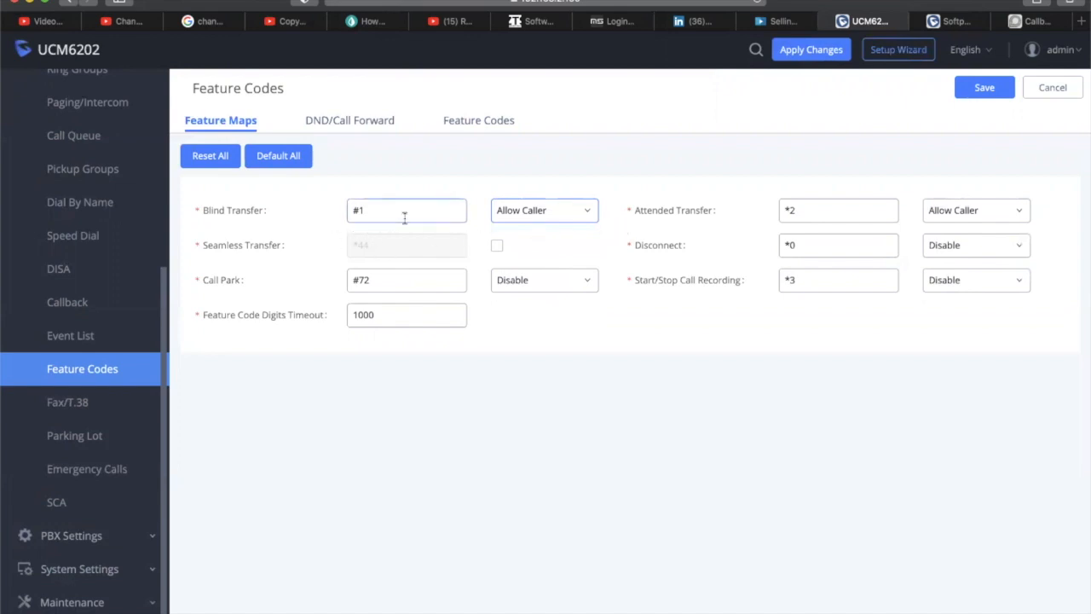
pyautogui.click(535, 212)
pyautogui.click(523, 237)
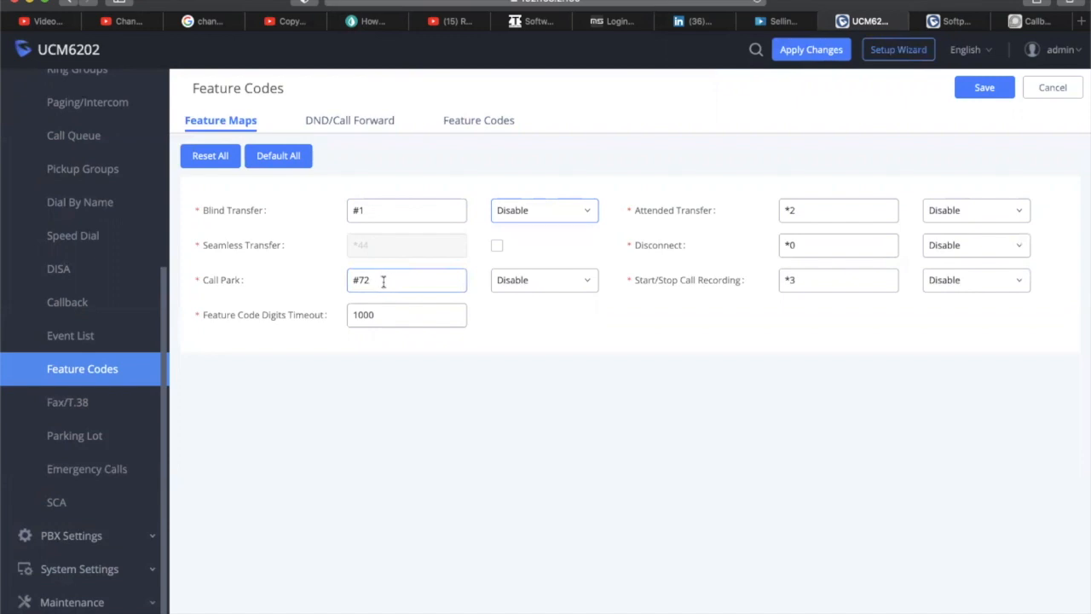
# Try Call Park at Allow Caller, then set it back to Disable
pyautogui.click(550, 283)
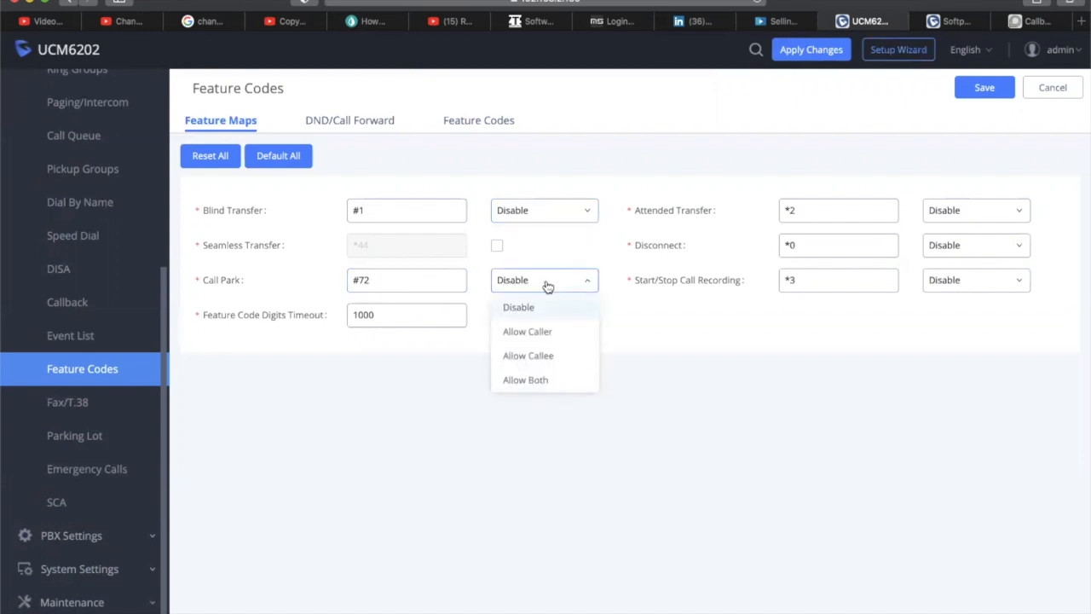
pyautogui.click(529, 334)
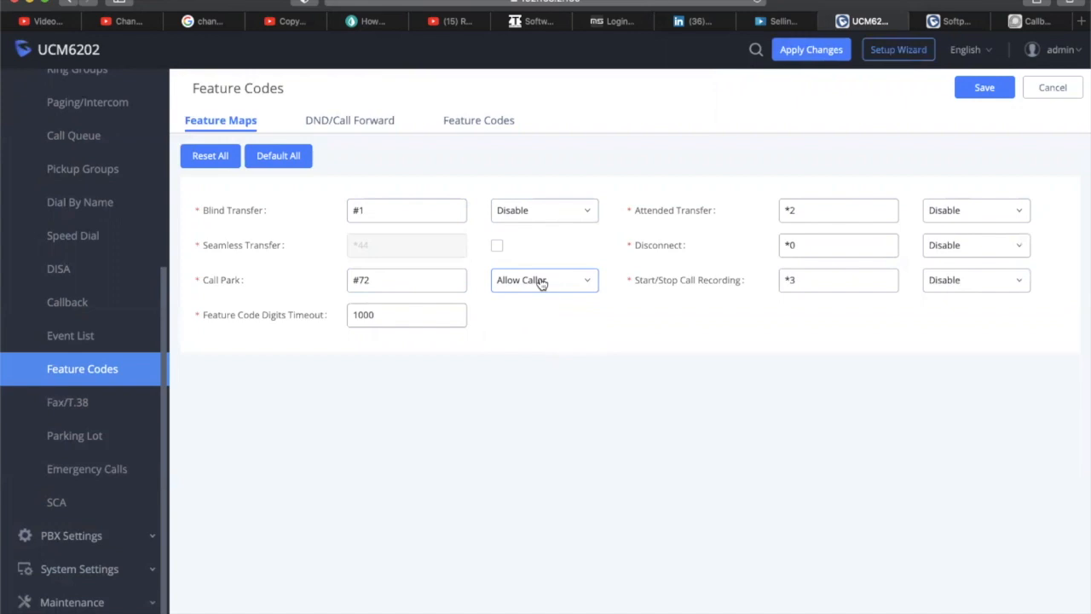
pyautogui.click(540, 283)
pyautogui.click(527, 308)
# Review the DND codes *77/*78 and the call forward codes on the DND/Call Forward tab
pyautogui.click(371, 122)
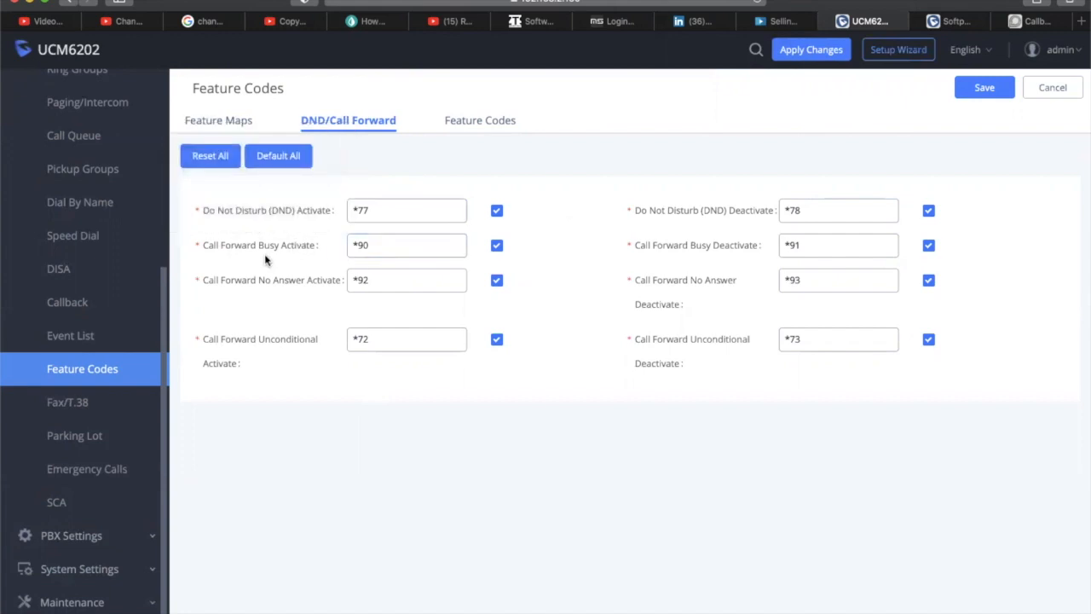
pyautogui.moveTo(267, 246)
pyautogui.moveTo(313, 334)
pyautogui.moveTo(308, 249)
# Look through the general feature codes list, then go to the Fax/T.38 page
pyautogui.click(499, 119)
pyautogui.scroll(-2, 551, 332)
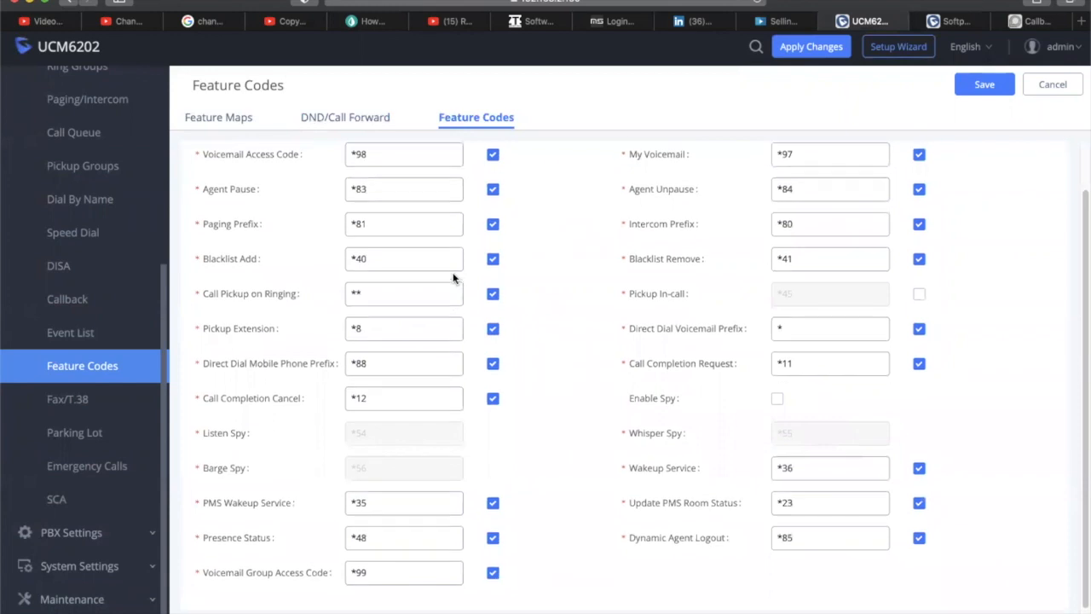
pyautogui.scroll(2, 469, 247)
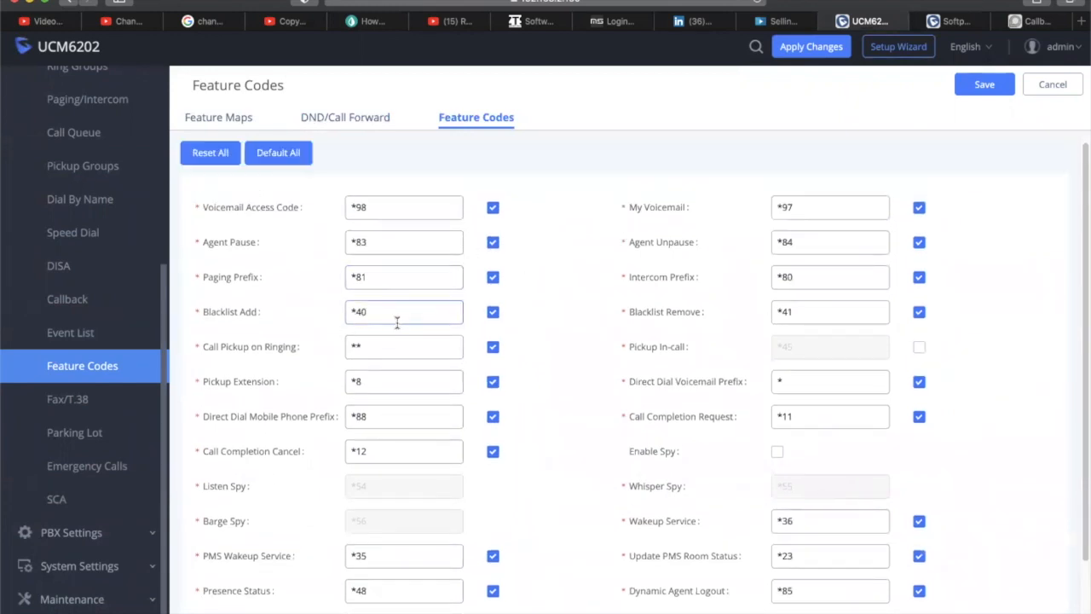
pyautogui.click(75, 400)
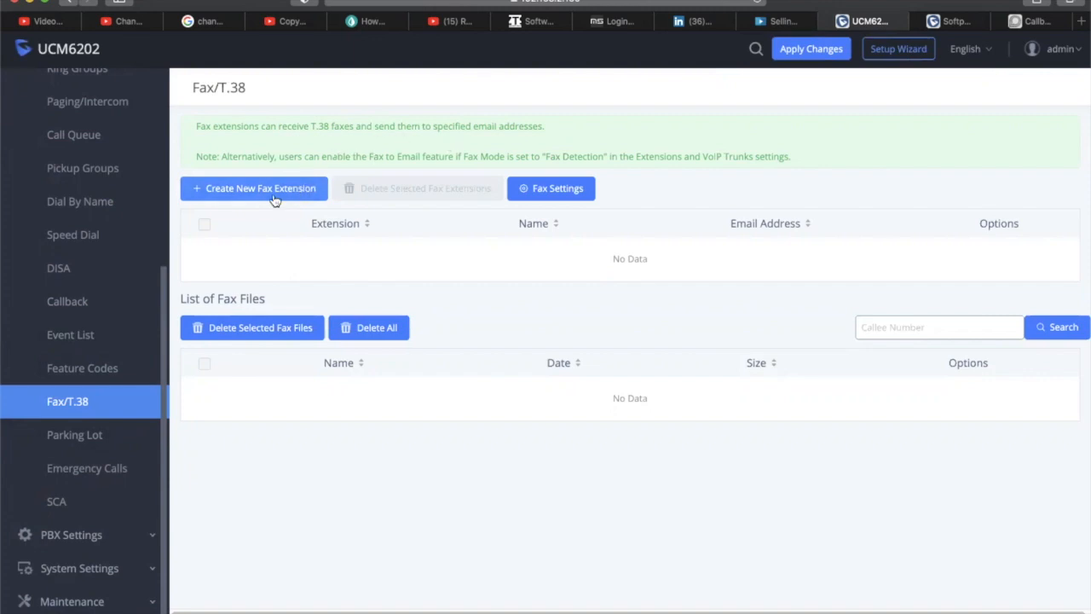
# Start a new fax extension, keeping the prefilled extension number 7200
pyautogui.click(322, 195)
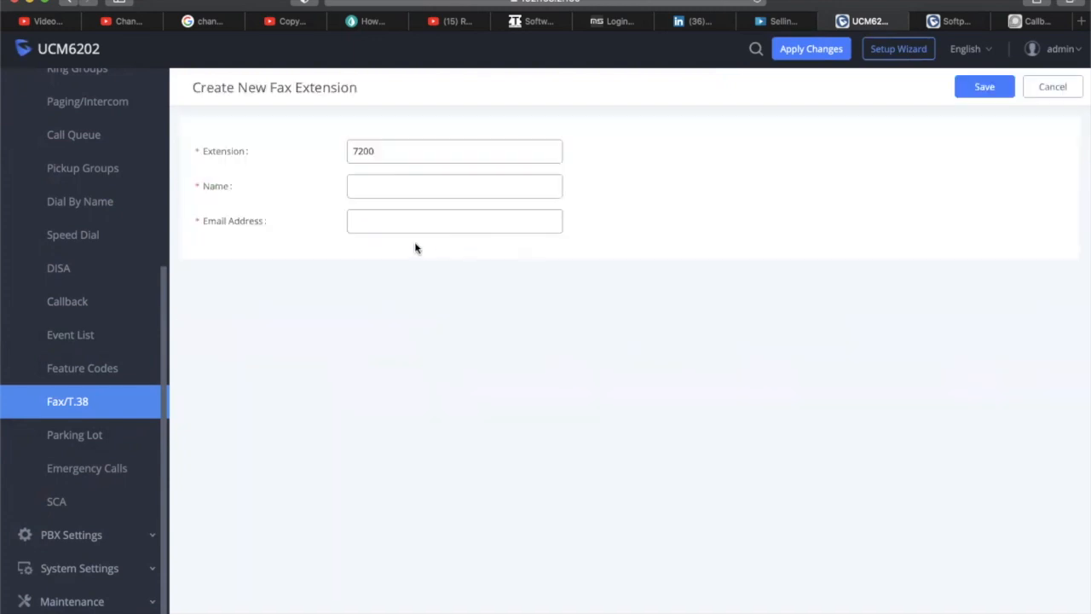
pyautogui.click(374, 186)
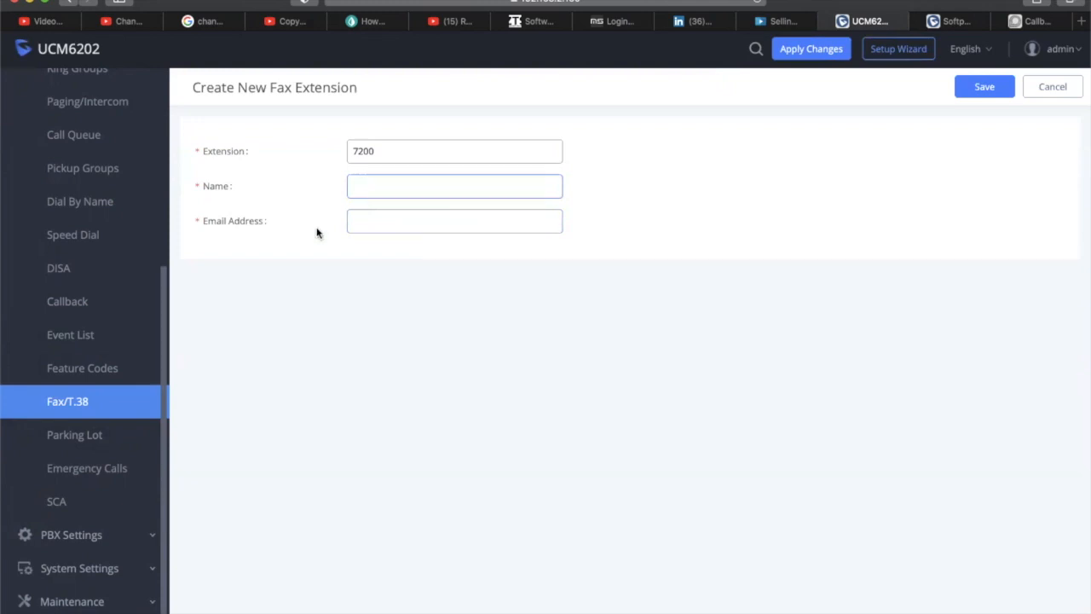
pyautogui.click(111, 400)
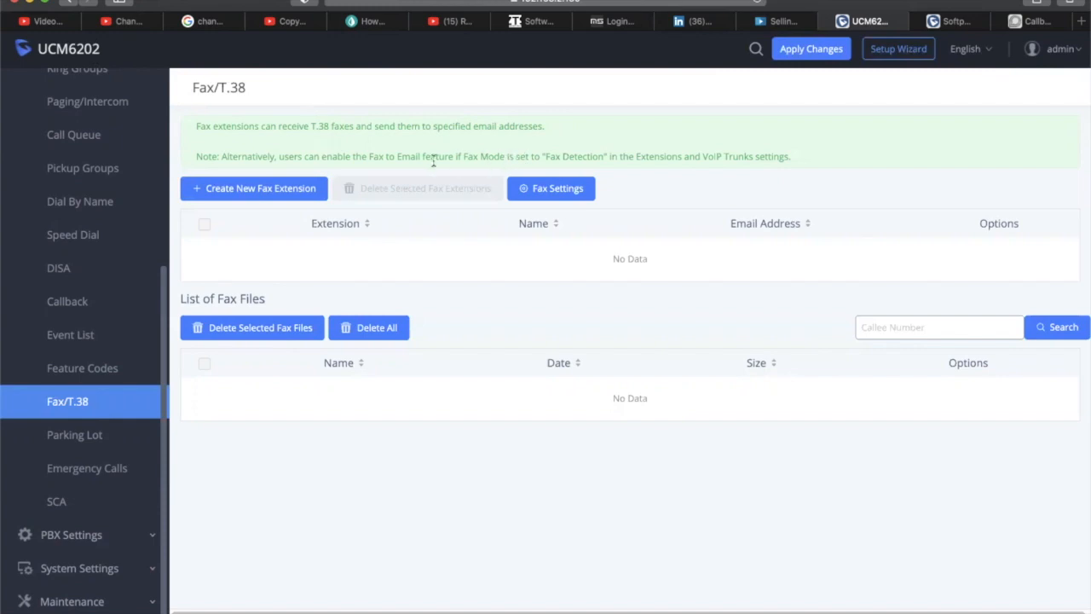
pyautogui.click(315, 189)
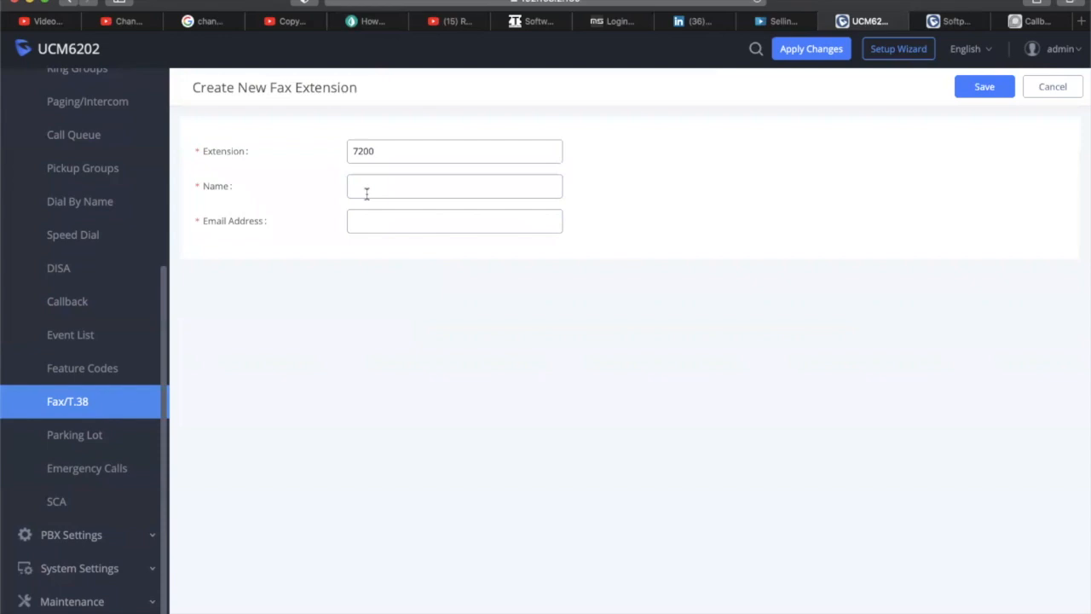
pyautogui.moveTo(402, 148); pyautogui.dragTo(312, 149)
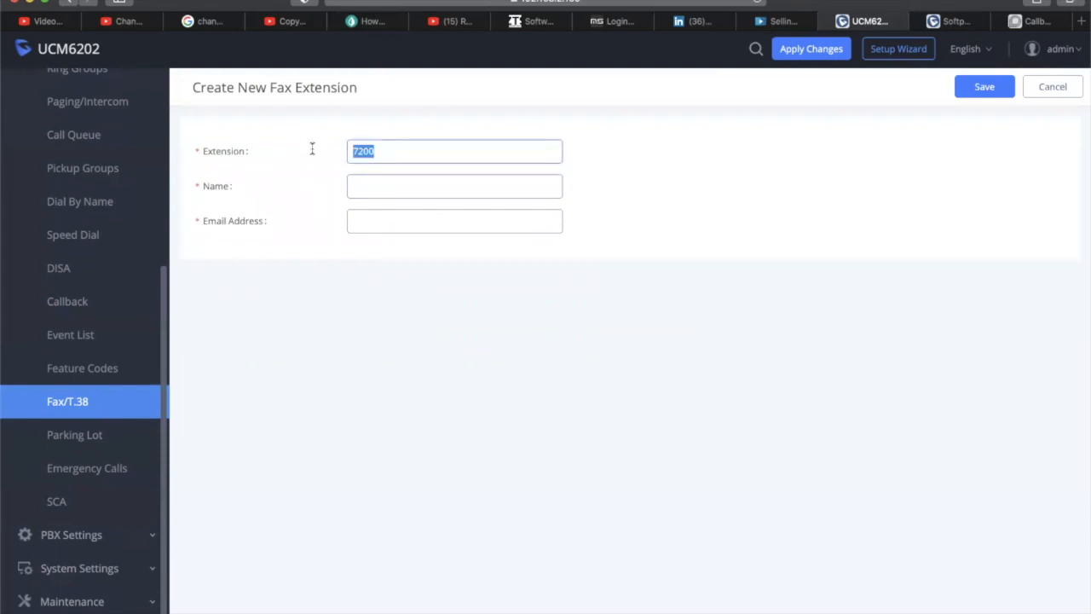
pyautogui.click(396, 159)
pyautogui.moveTo(396, 149); pyautogui.dragTo(321, 139)
pyautogui.click(388, 151)
# Name fax extension 7200 'FaxtoEmail', enter the forwarding e-mail address, and save it
pyautogui.click(383, 181)
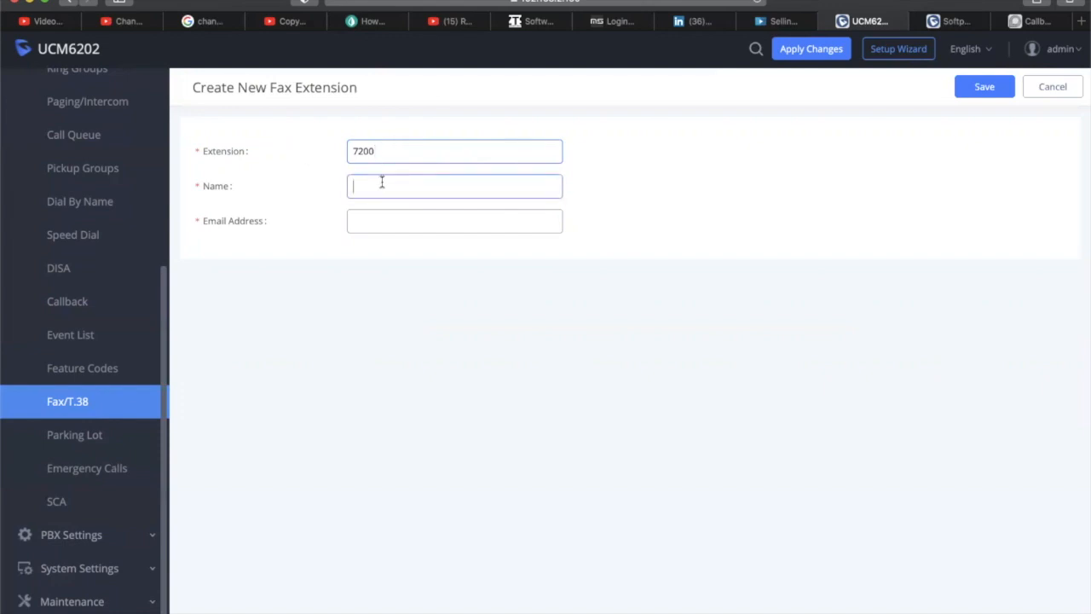
pyautogui.write('Fa')
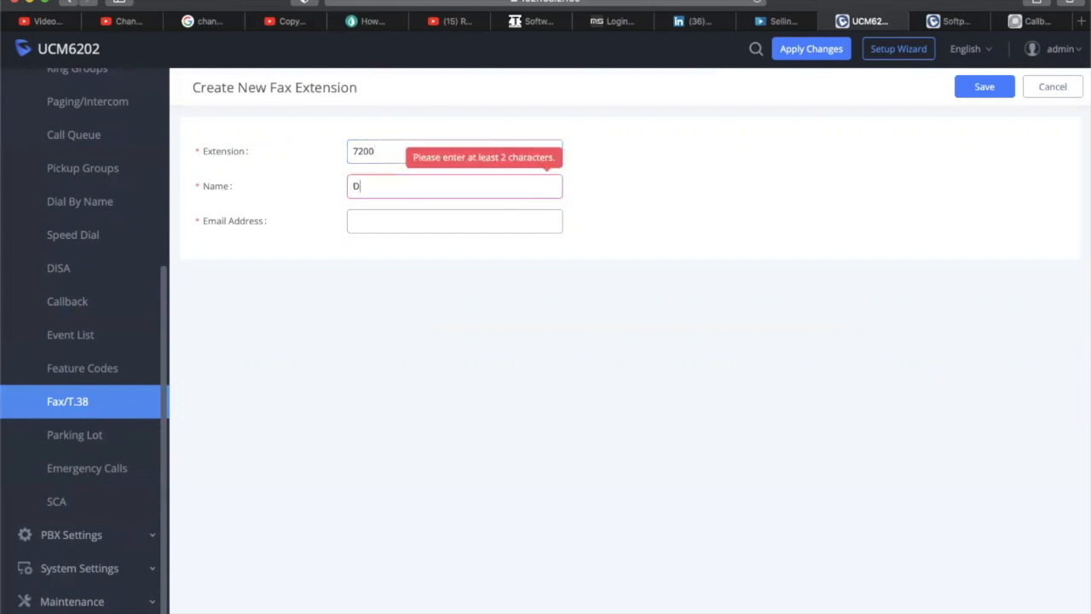
pyautogui.press('BackSpace')
pyautogui.press('BackSpace')
pyautogui.write('FaxtoEmail')
pyautogui.press('Tab')
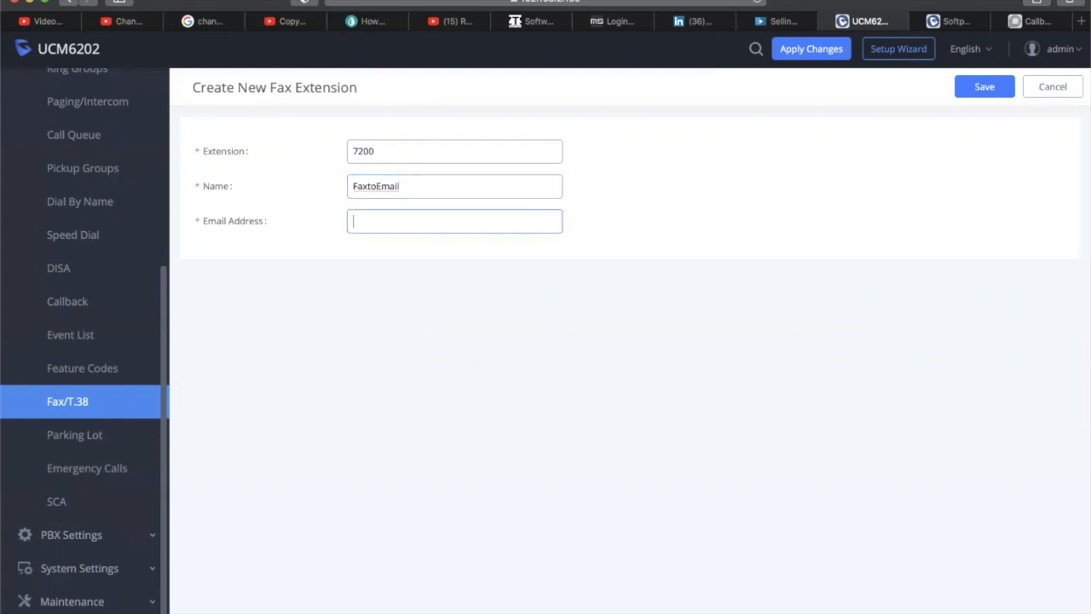
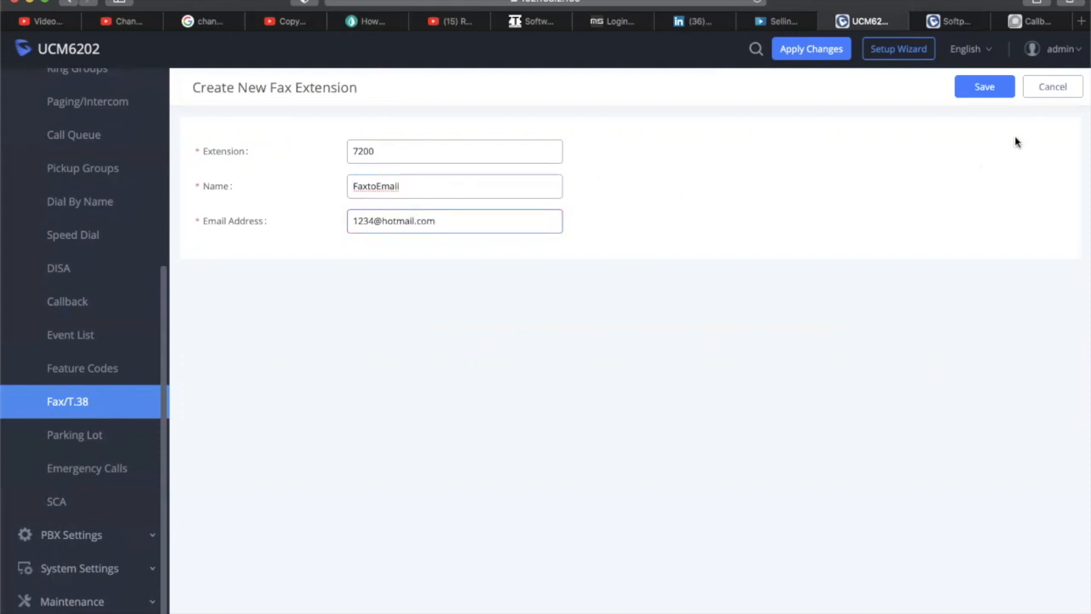
pyautogui.click(985, 86)
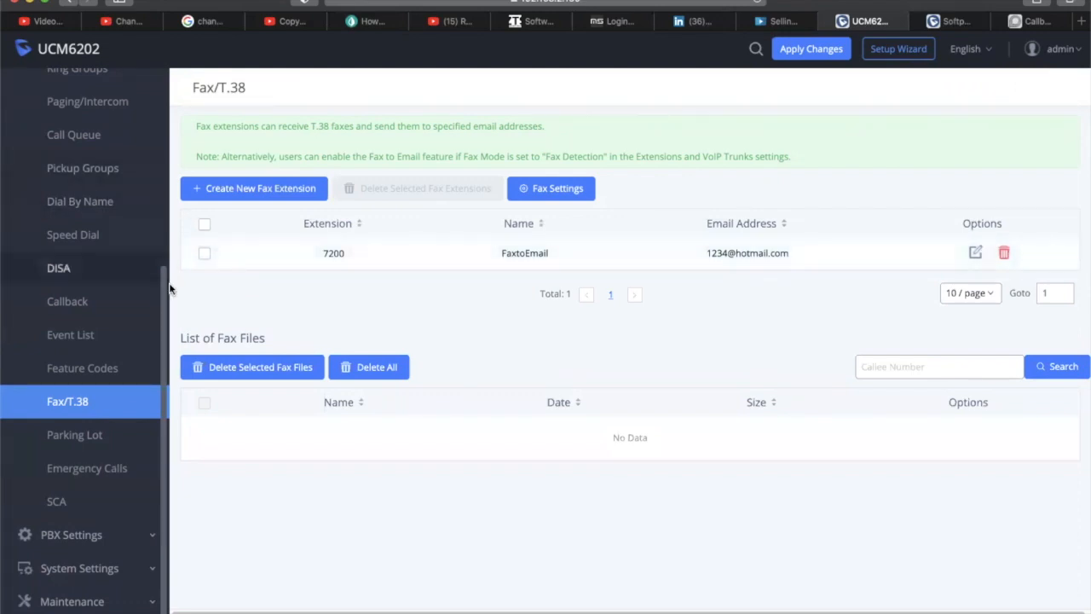
pyautogui.moveTo(171, 290); pyautogui.dragTo(165, 229)
pyautogui.click(273, 309)
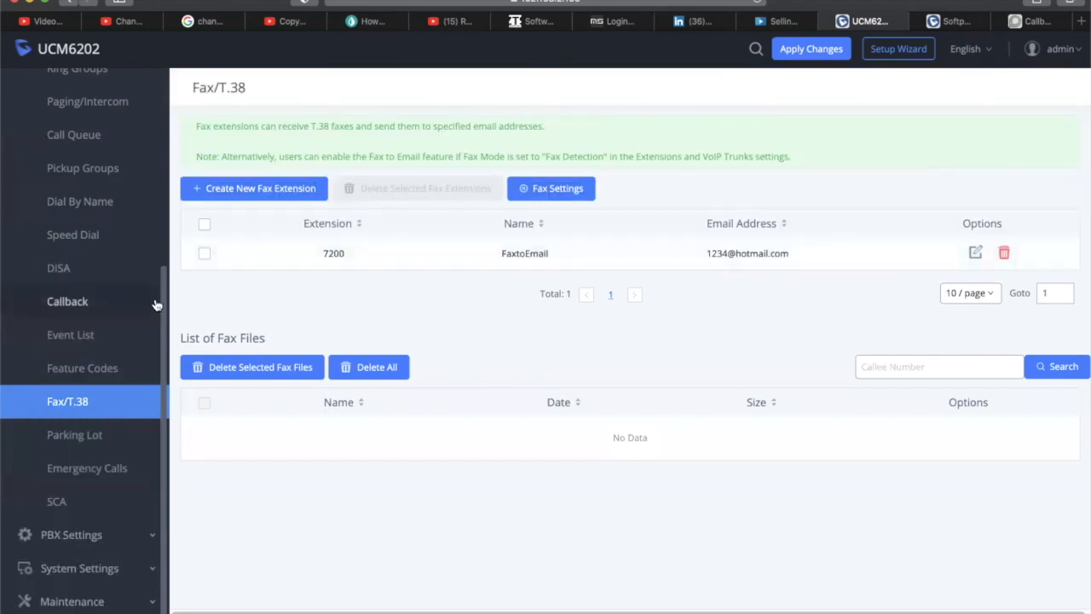
pyautogui.scroll(1, 168, 292)
pyautogui.scroll(6, 168, 292)
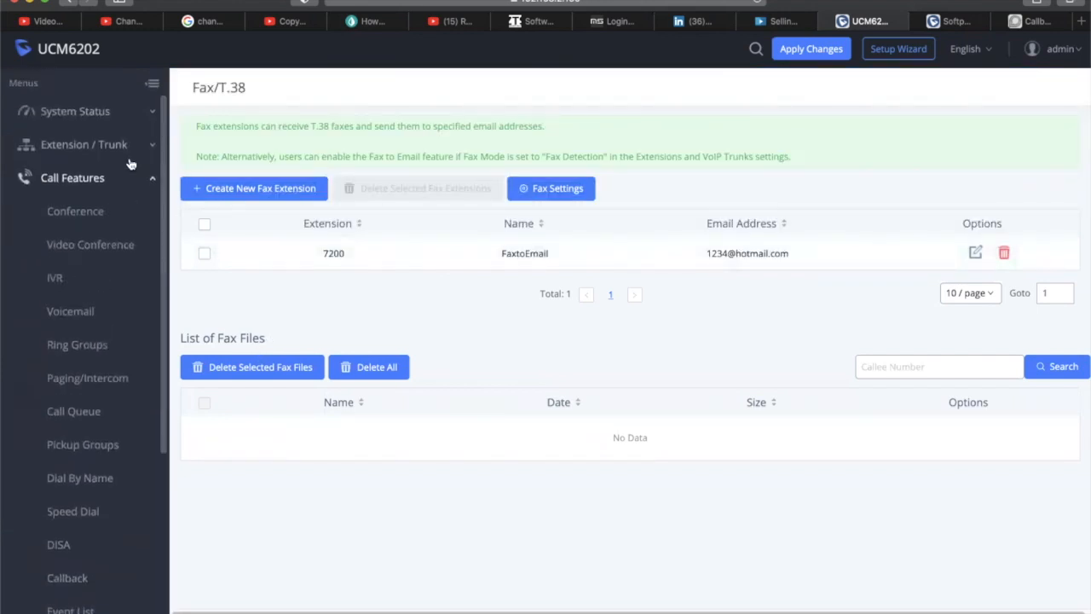
pyautogui.click(70, 285)
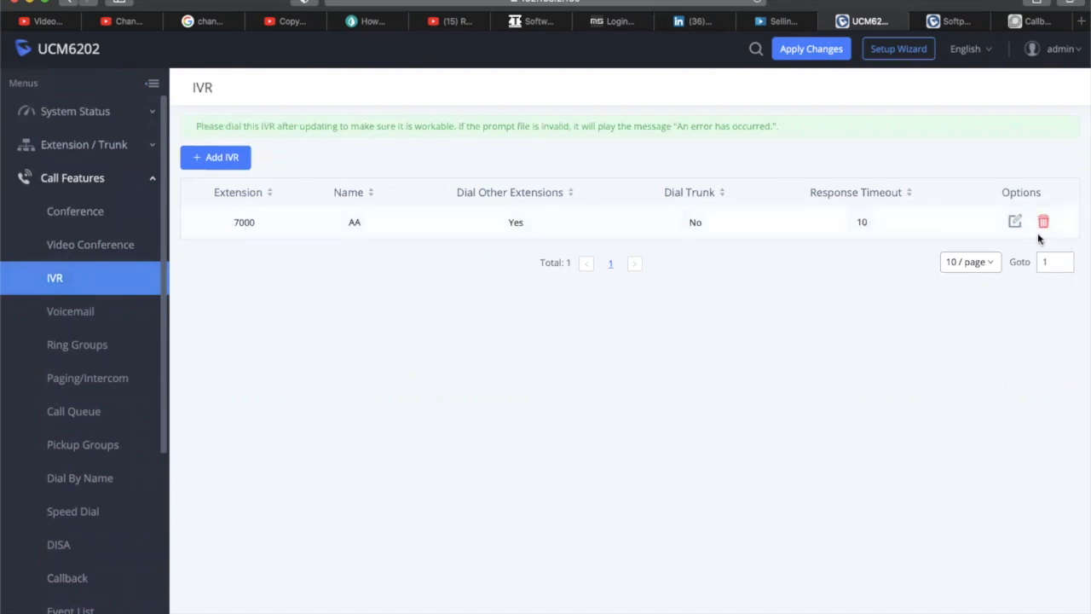
pyautogui.click(1013, 224)
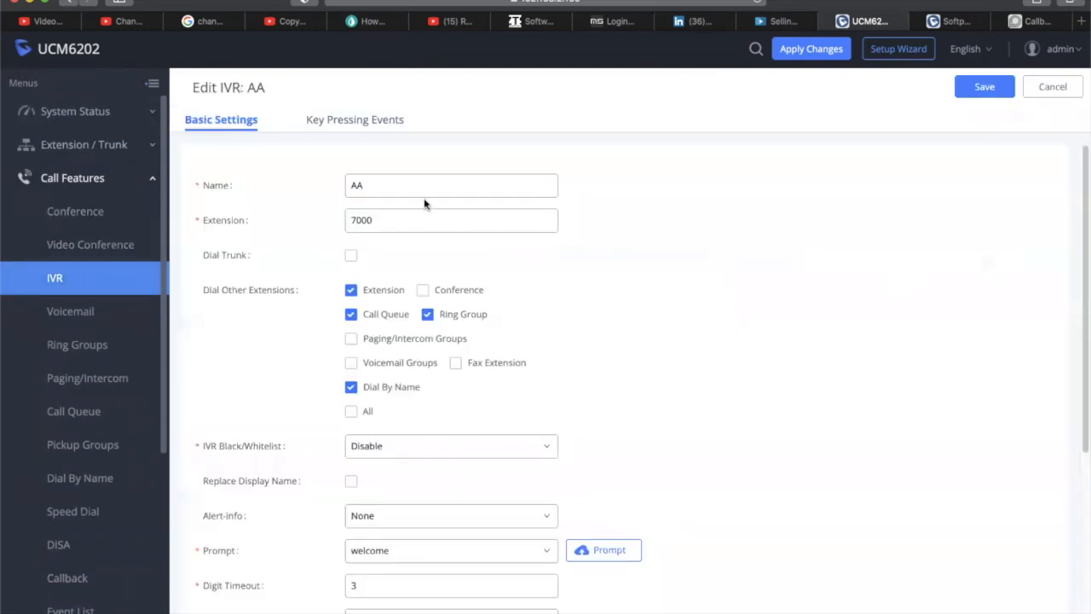
pyautogui.click(346, 120)
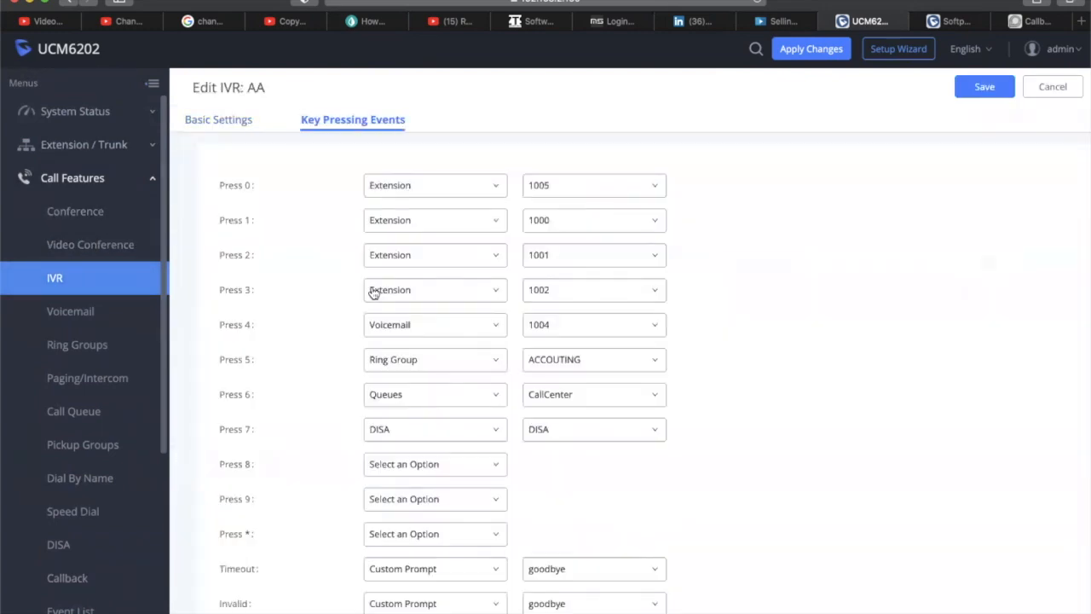
pyautogui.click(412, 474)
pyautogui.moveTo(479, 346); pyautogui.dragTo(490, 440)
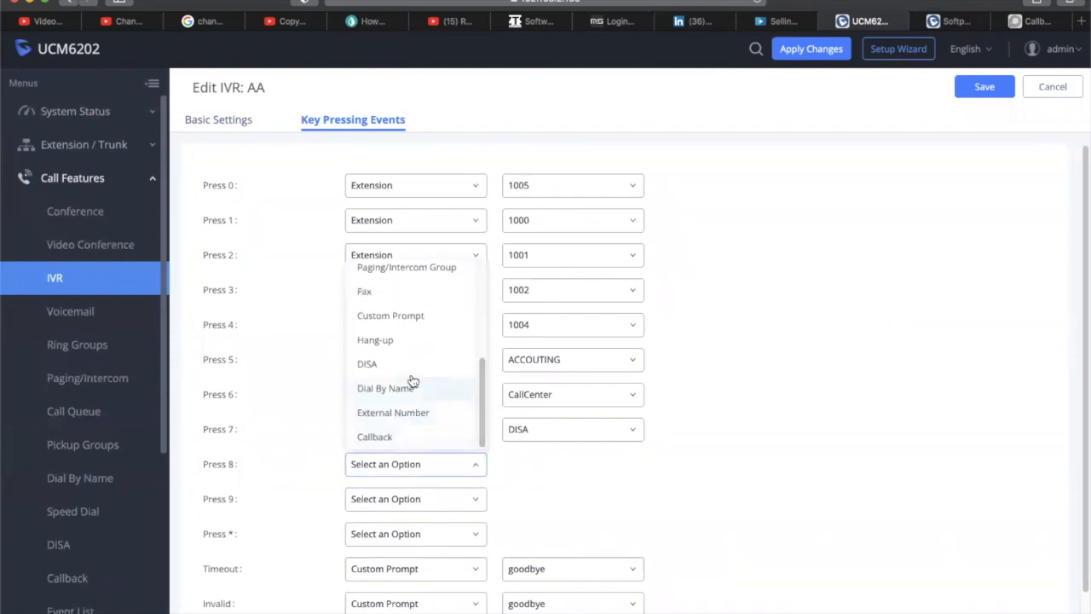
pyautogui.moveTo(485, 398)
pyautogui.mouseDown()
pyautogui.moveTo(489, 334)
pyautogui.moveTo(483, 411)
pyautogui.mouseUp()
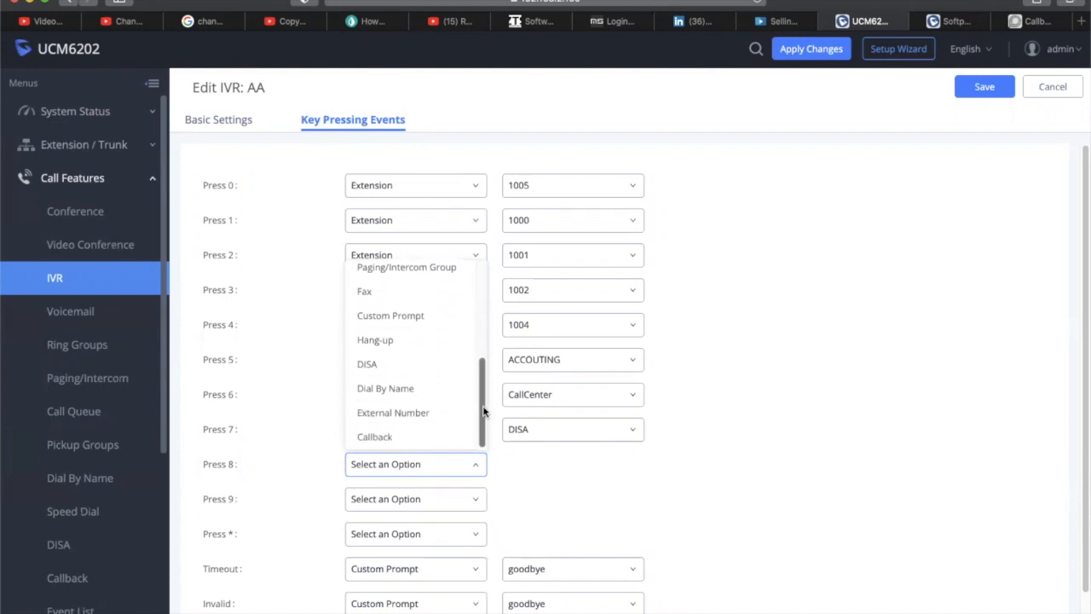
pyautogui.click(769, 450)
pyautogui.moveTo(163, 438); pyautogui.dragTo(167, 532)
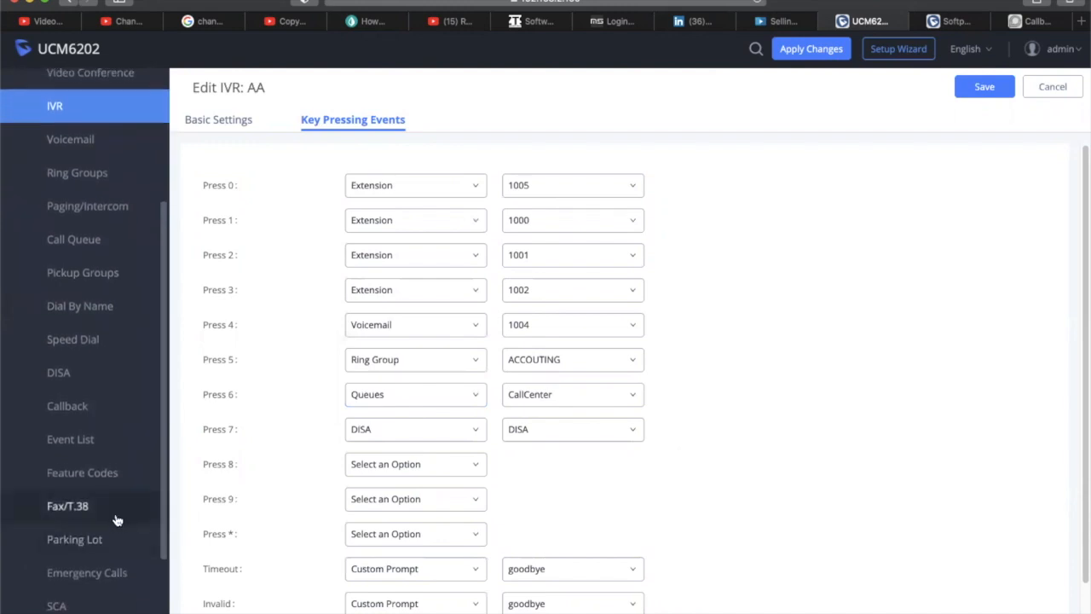
pyautogui.click(111, 517)
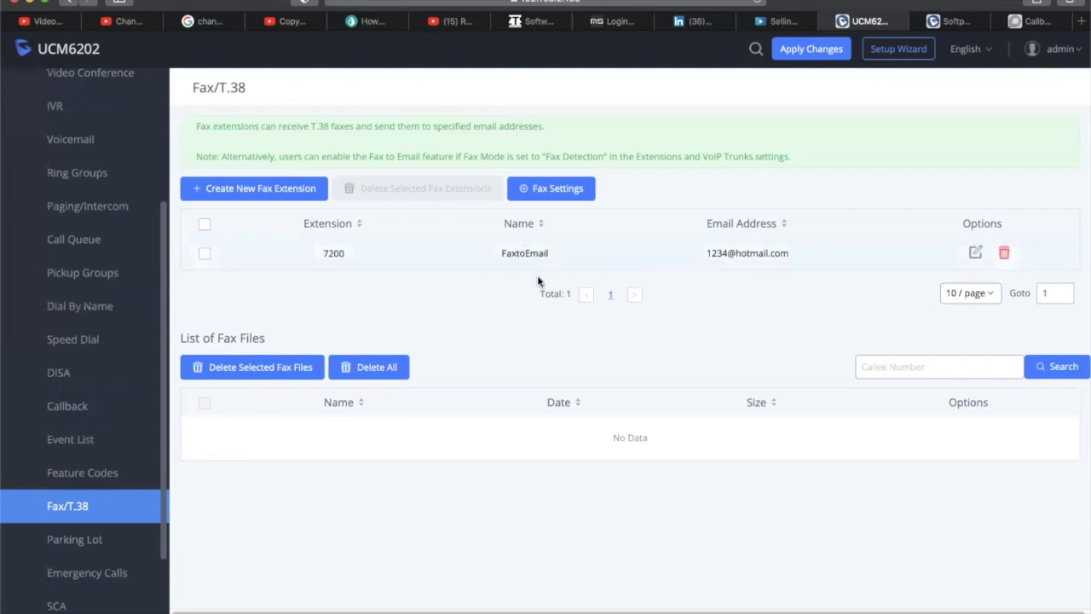
# Open the AA IVR for editing from the IVR list
pyautogui.click(167, 385)
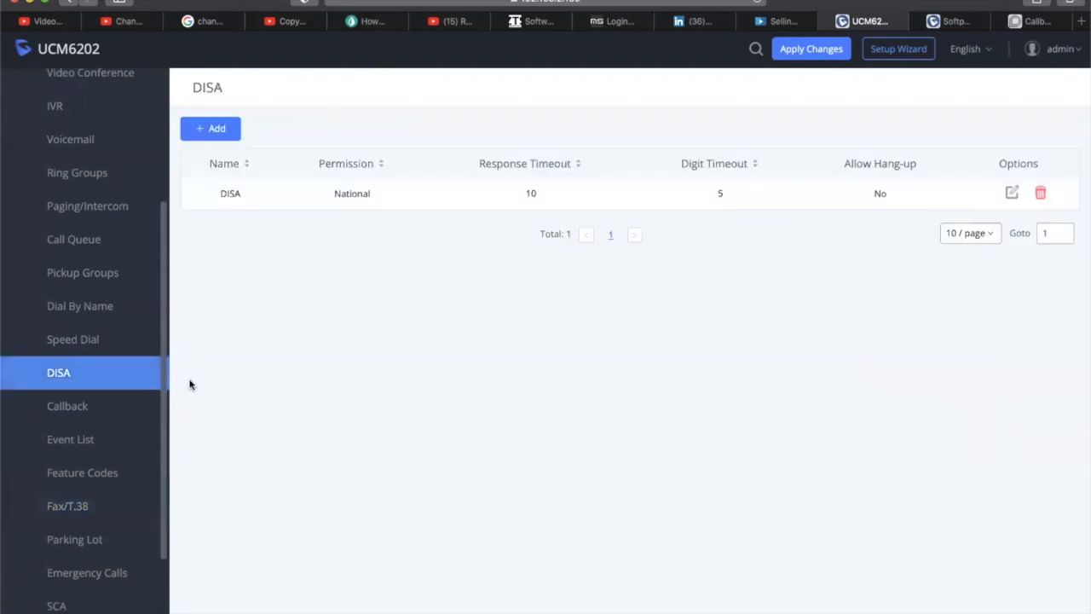
pyautogui.click(85, 511)
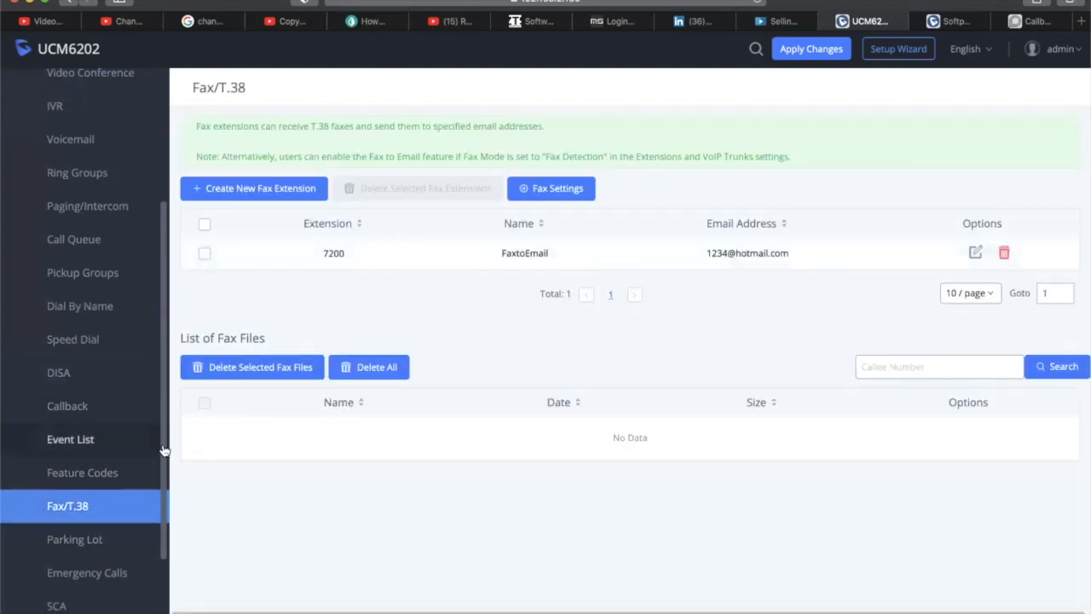
pyautogui.scroll(4, 165, 438)
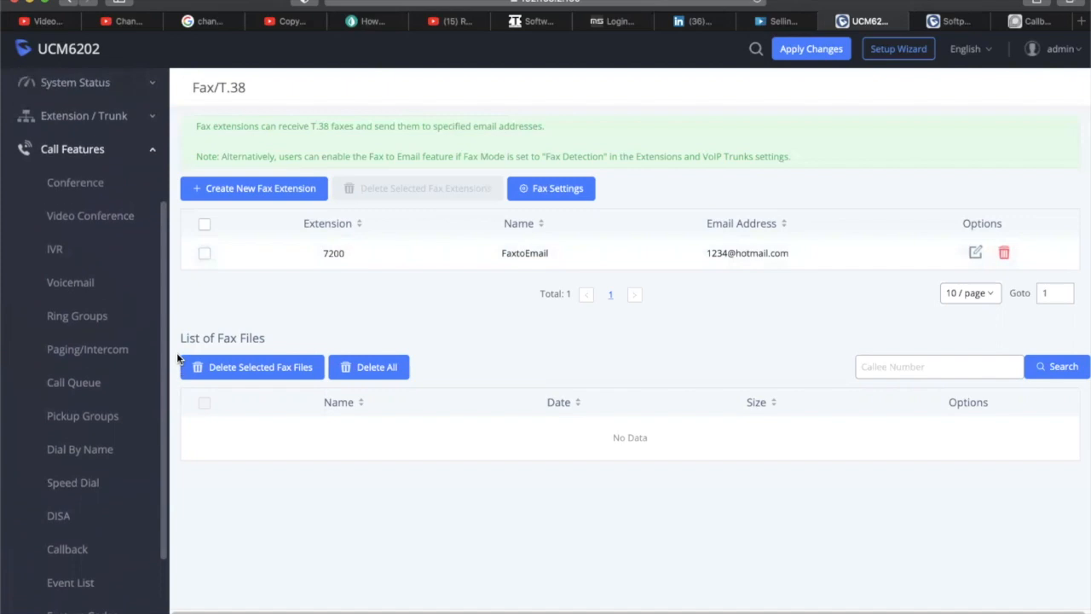
pyautogui.moveTo(177, 350); pyautogui.dragTo(177, 339)
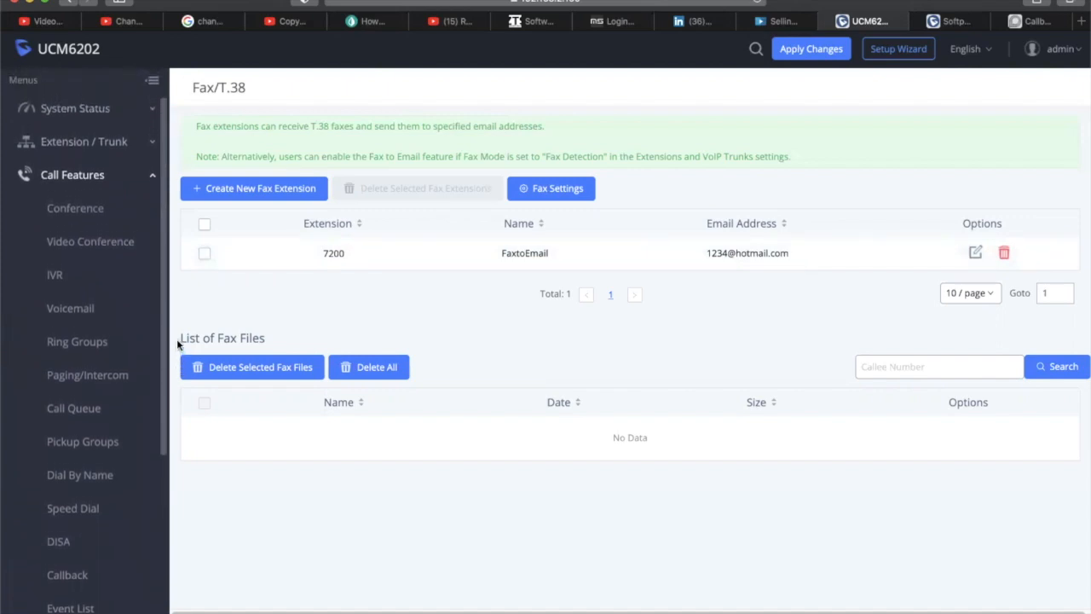
pyautogui.click(69, 271)
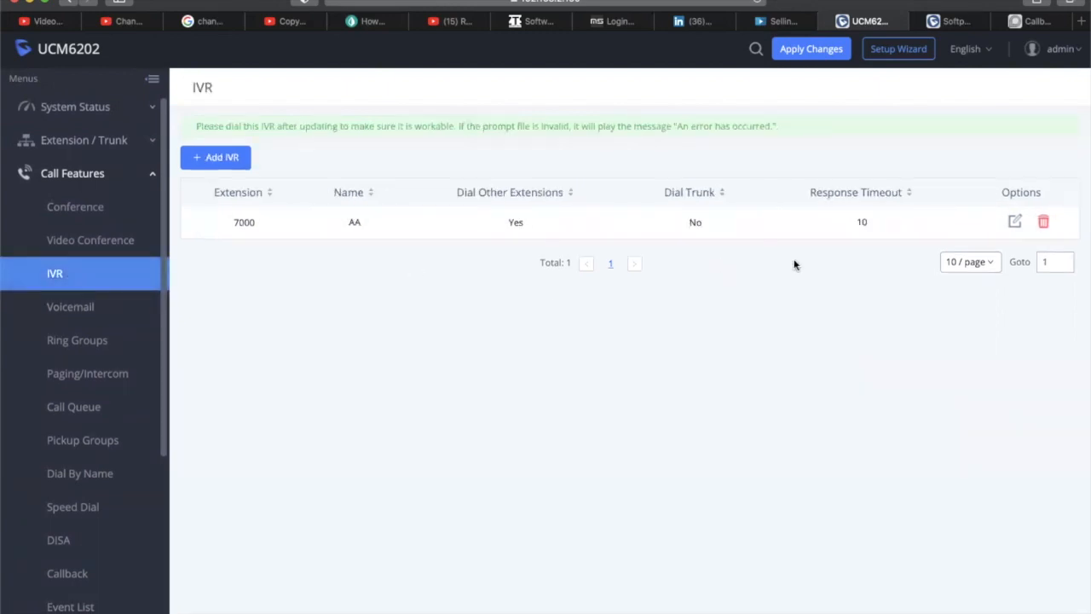
pyautogui.click(1014, 222)
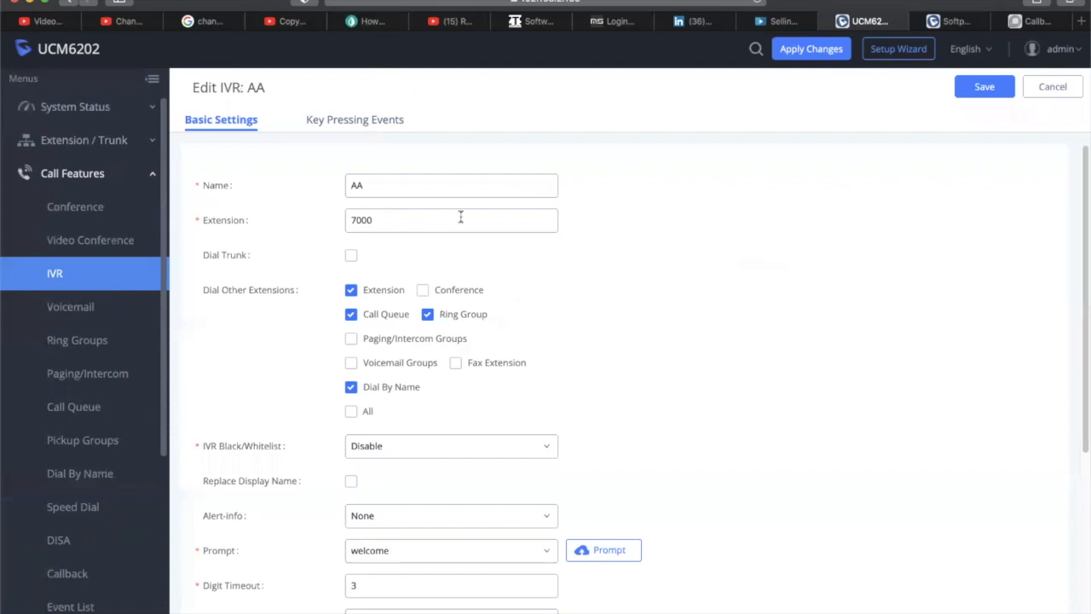
# Set the Press 8 key event to Fax, targeting the FaxtoEmail extension
pyautogui.click(354, 125)
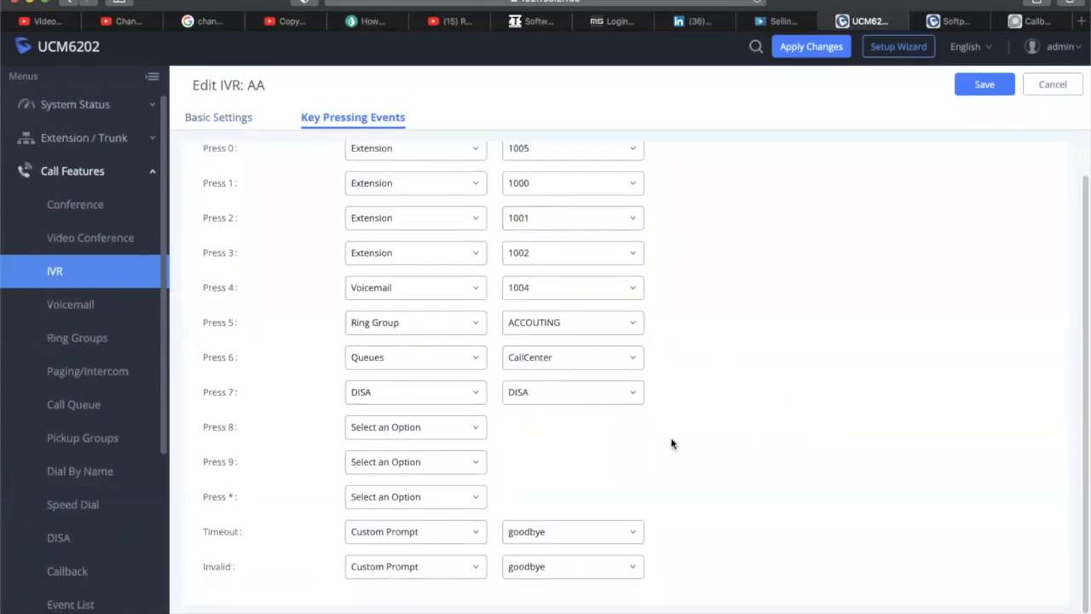
pyautogui.click(436, 429)
pyautogui.moveTo(484, 503); pyautogui.dragTo(484, 542)
pyautogui.click(375, 603)
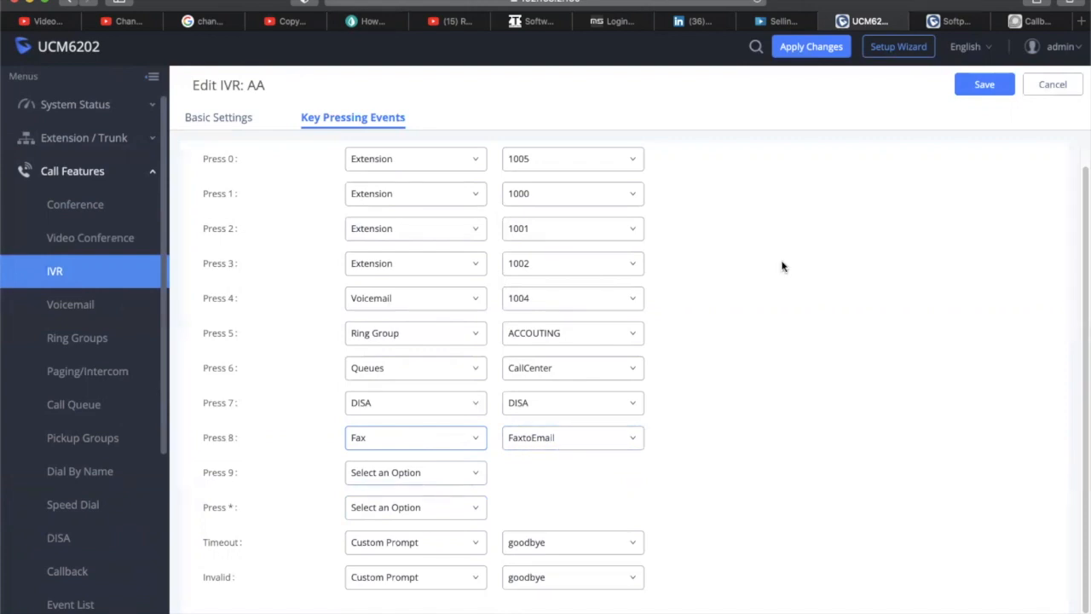
# Save the AA IVR with Press 8 routed to FaxtoEmail, then go to Voicemail settings
pyautogui.click(987, 89)
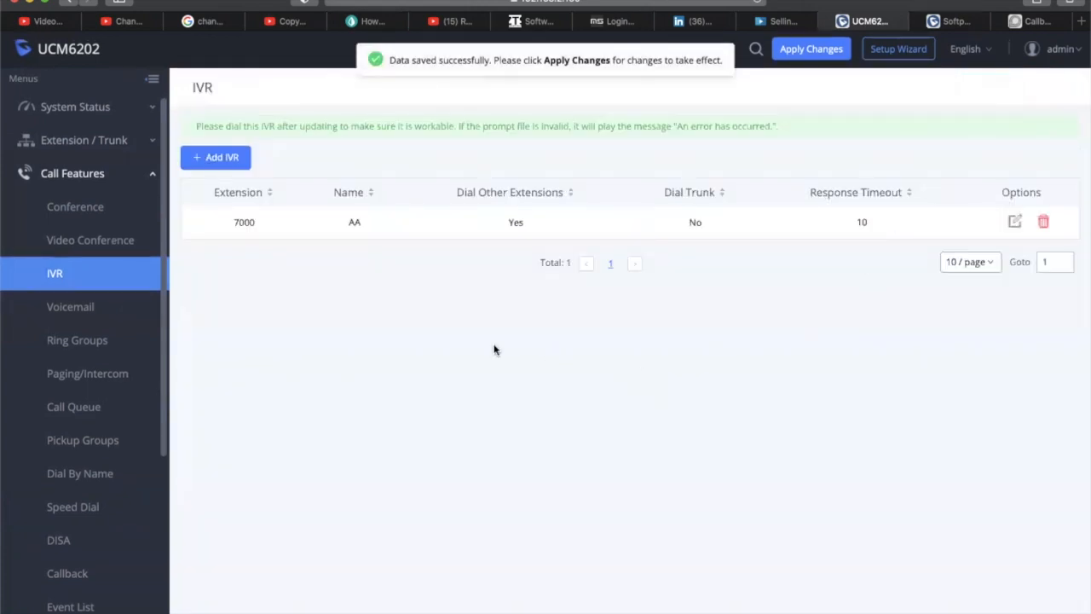
pyautogui.click(90, 317)
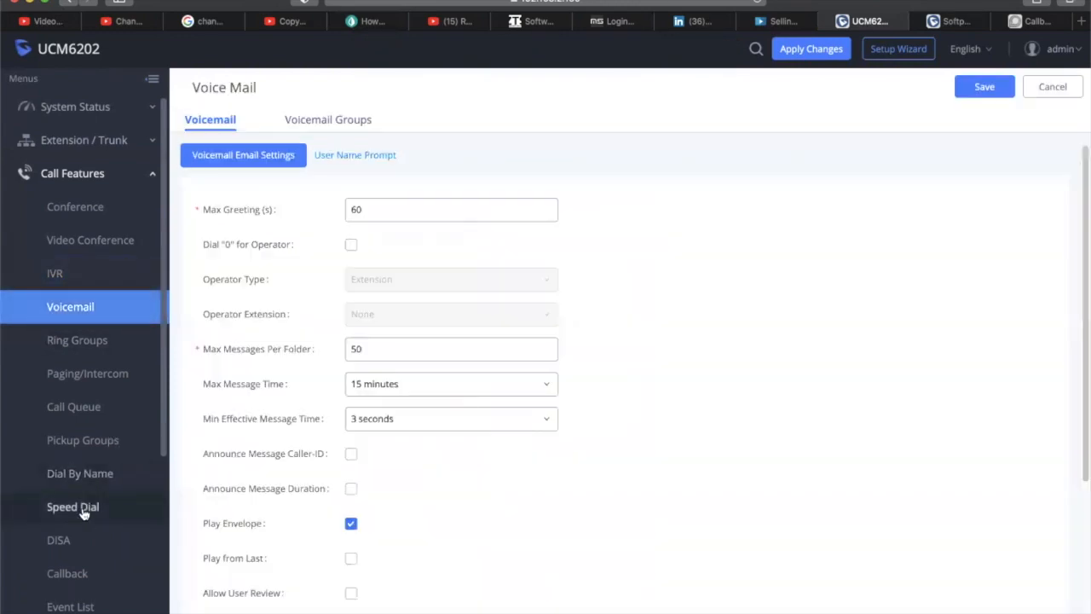
# Pass through Speed Dial and DISA to reach the Parking Lot list showing DefaultLot 700 (701-720)
pyautogui.click(82, 512)
pyautogui.click(78, 543)
pyautogui.scroll(-3, 94, 464)
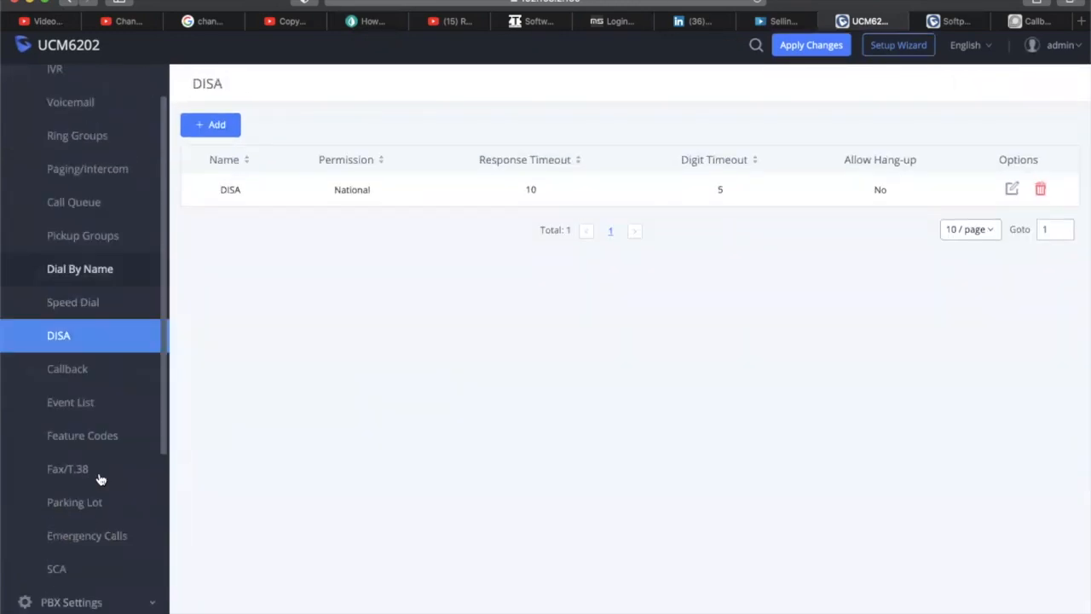
pyautogui.scroll(-2, 100, 473)
pyautogui.click(102, 397)
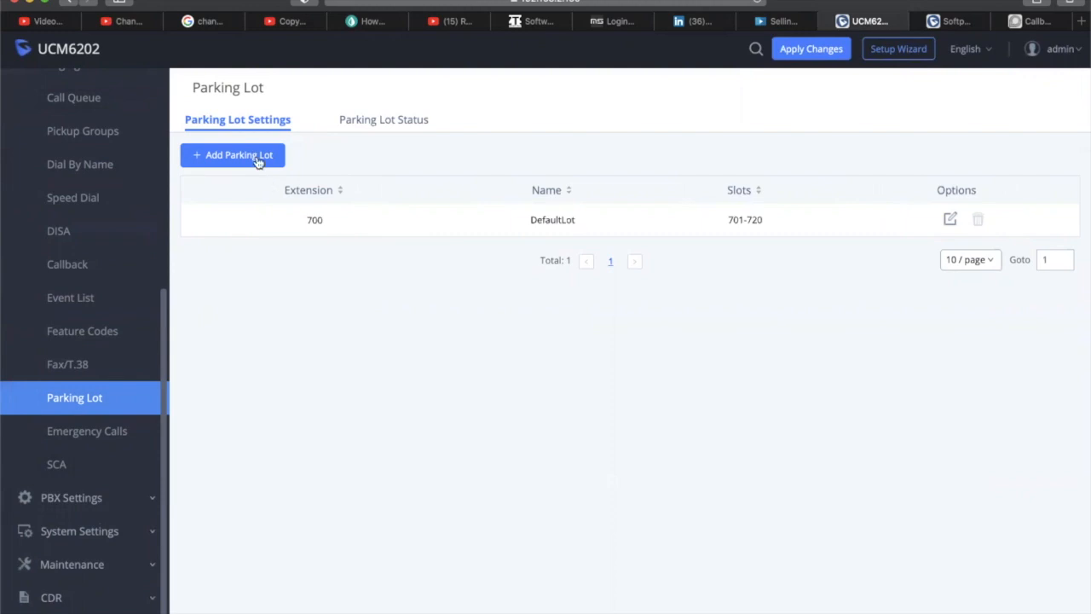
# Start a new parking lot and try extensions 8000, 2000, 3000, 5000, 6000 and 7000, all conflicting
pyautogui.click(224, 162)
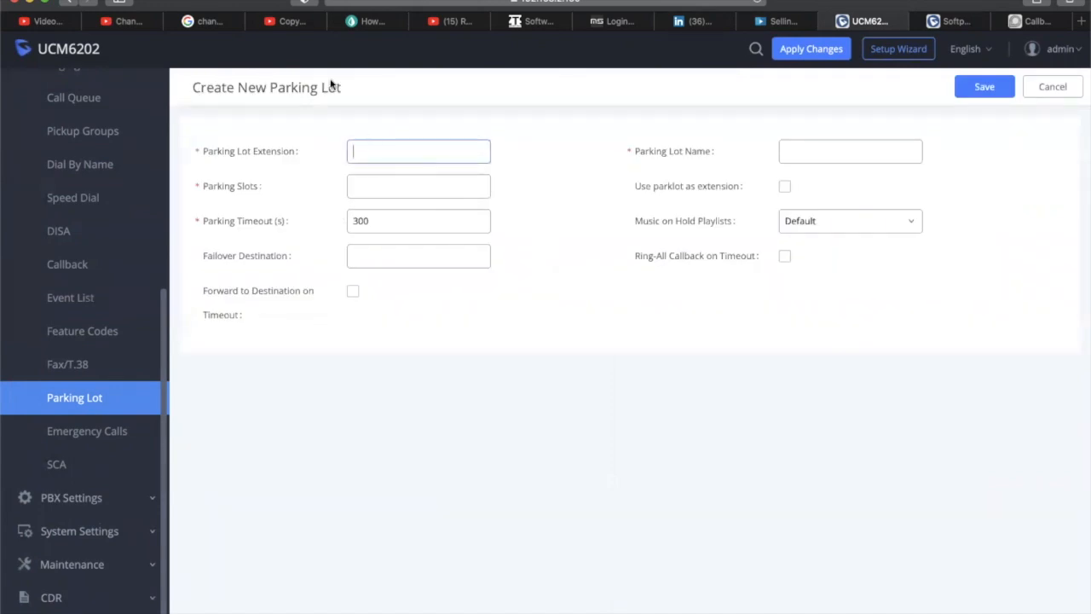
pyautogui.write('8000')
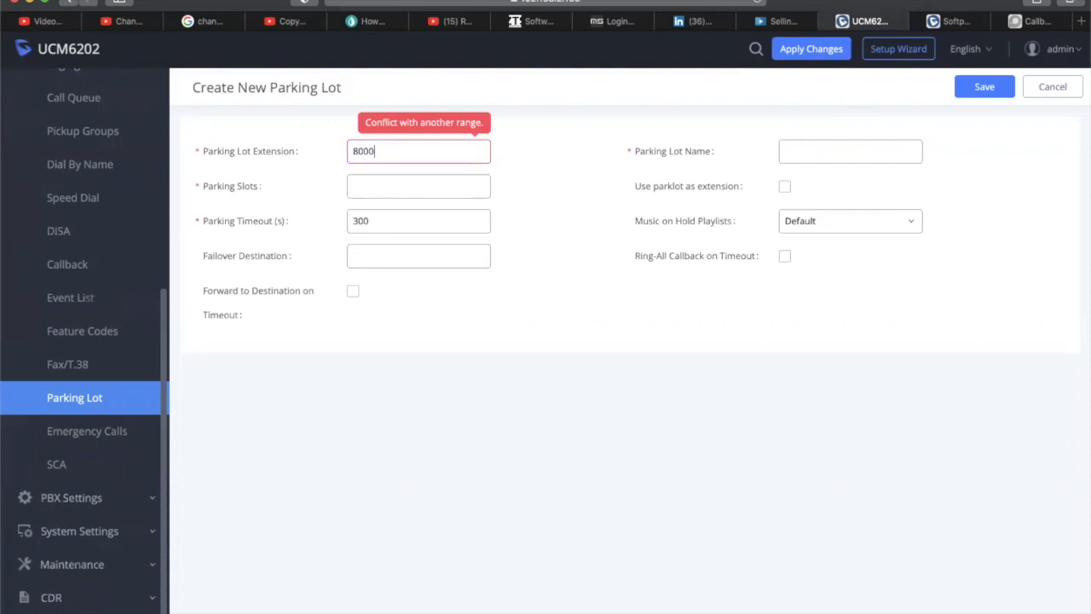
pyautogui.press('BackSpace')
pyautogui.press('BackSpace')
pyautogui.press('BackSpace')
pyautogui.press('BackSpace')
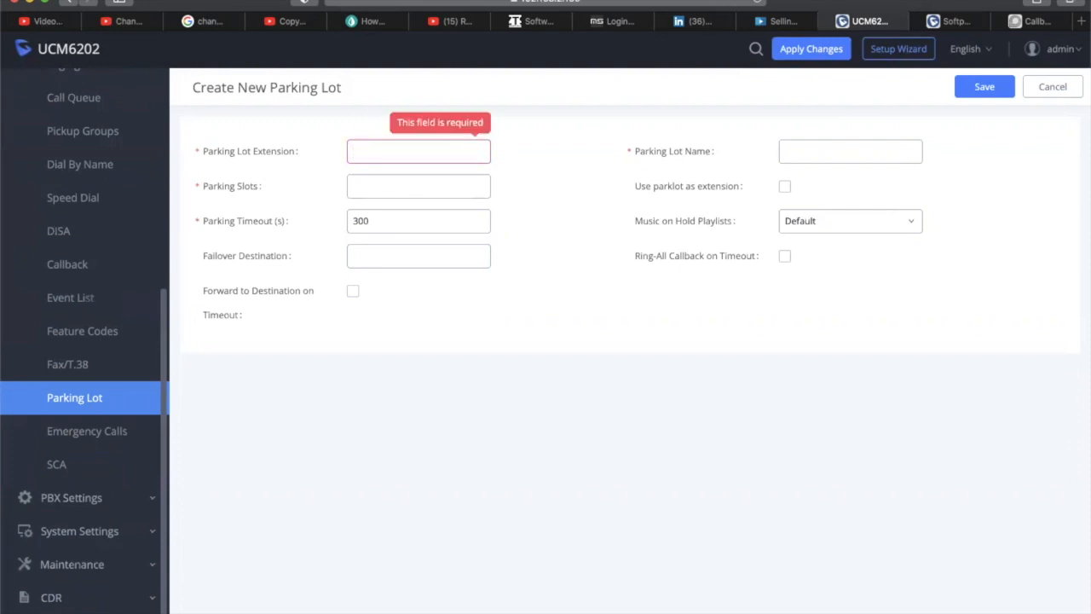
pyautogui.write('2000')
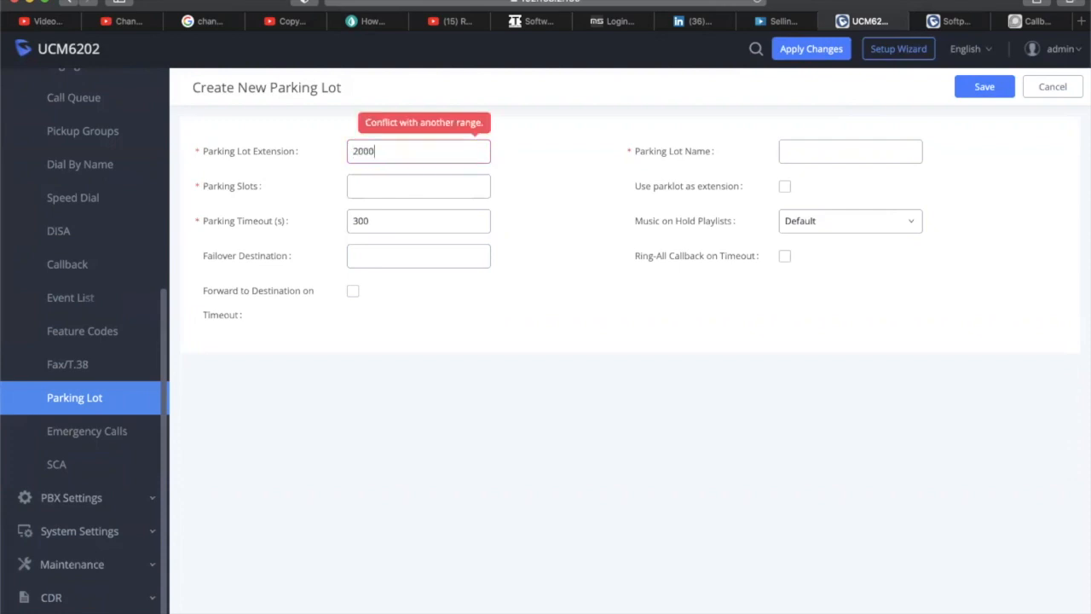
pyautogui.press('BackSpace')
pyautogui.press('BackSpace')
pyautogui.press('BackSpace')
pyautogui.press('BackSpace')
pyautogui.write('3000')
pyautogui.press('BackSpace')
pyautogui.press('BackSpace')
pyautogui.press('BackSpace')
pyautogui.press('BackSpace')
pyautogui.write('5000')
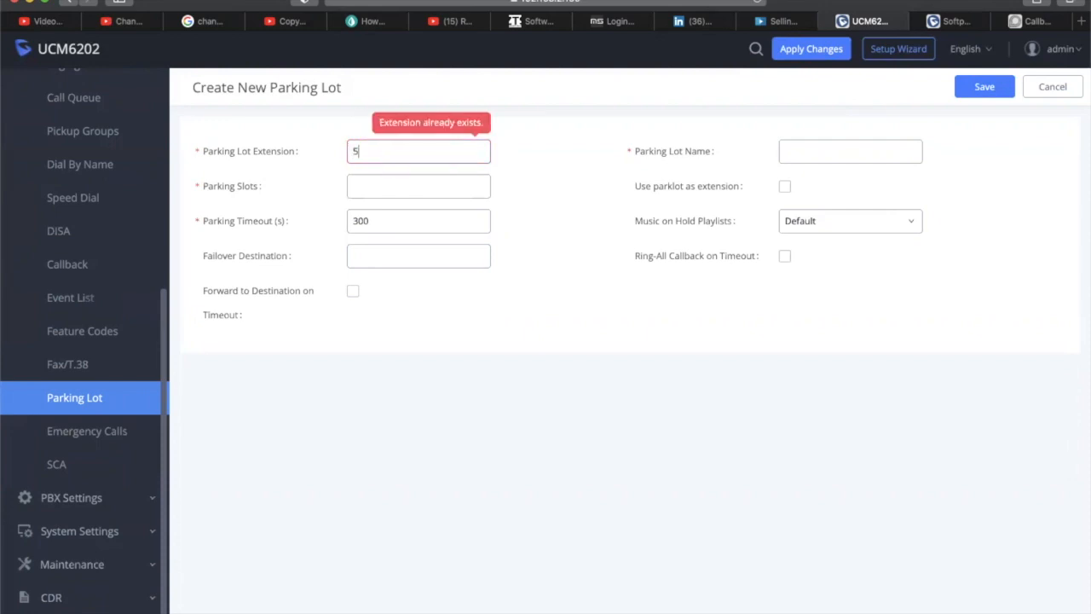
pyautogui.press('BackSpace')
pyautogui.press('BackSpace')
pyautogui.press('BackSpace')
pyautogui.press('BackSpace')
pyautogui.write('6000')
pyautogui.press('BackSpace')
pyautogui.press('BackSpace')
pyautogui.press('BackSpace')
pyautogui.press('BackSpace')
pyautogui.write('7000')
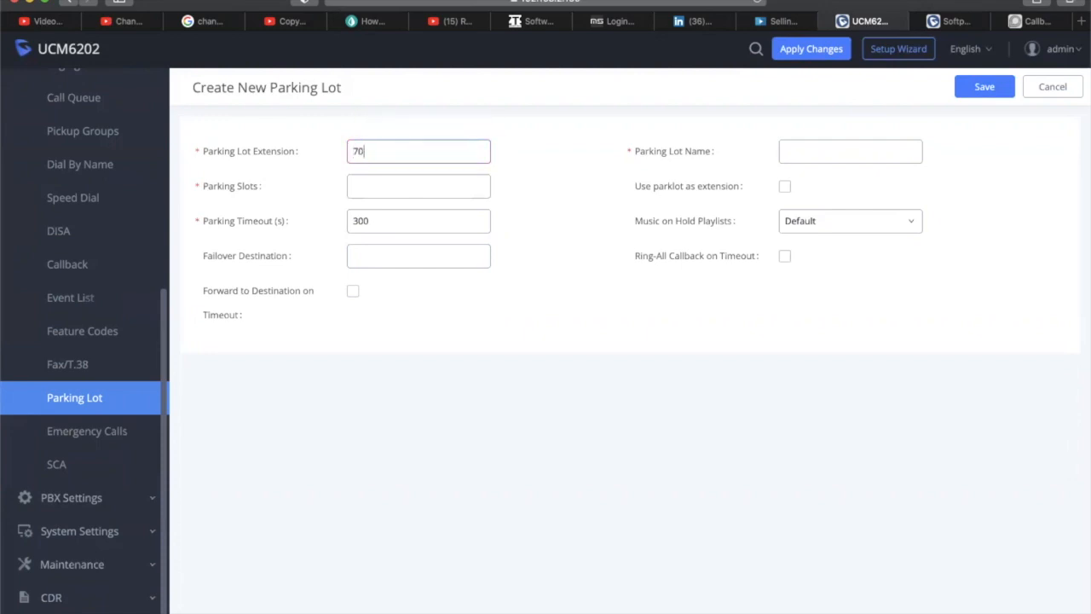
# Try extensions 9000, 3020, 52000, 1001 and 0000, then settle on 6767
pyautogui.press('BackSpace')
pyautogui.press('BackSpace')
pyautogui.press('BackSpace')
pyautogui.press('BackSpace')
pyautogui.write('9000')
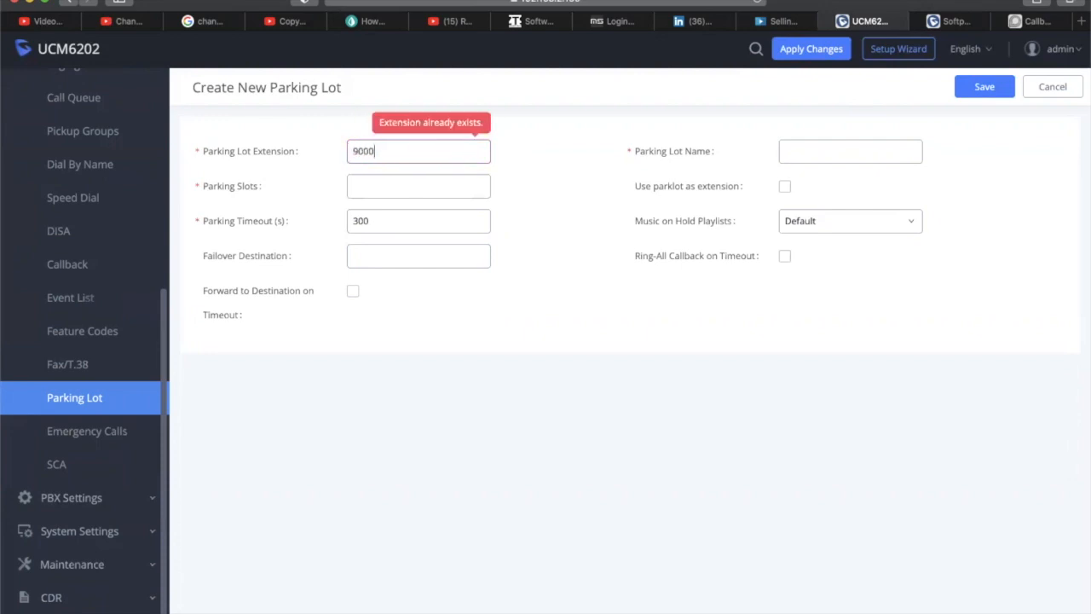
pyautogui.press('BackSpace')
pyautogui.press('BackSpace')
pyautogui.press('BackSpace')
pyautogui.press('BackSpace')
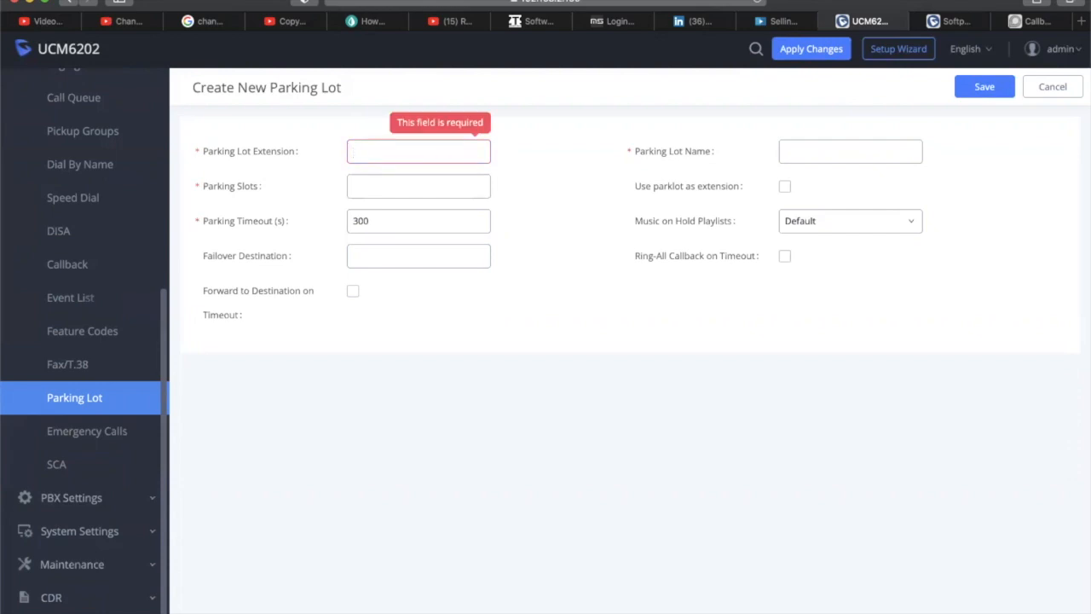
pyautogui.write('3020')
pyautogui.press('BackSpace')
pyautogui.press('BackSpace')
pyautogui.press('BackSpace')
pyautogui.press('BackSpace')
pyautogui.write('5')
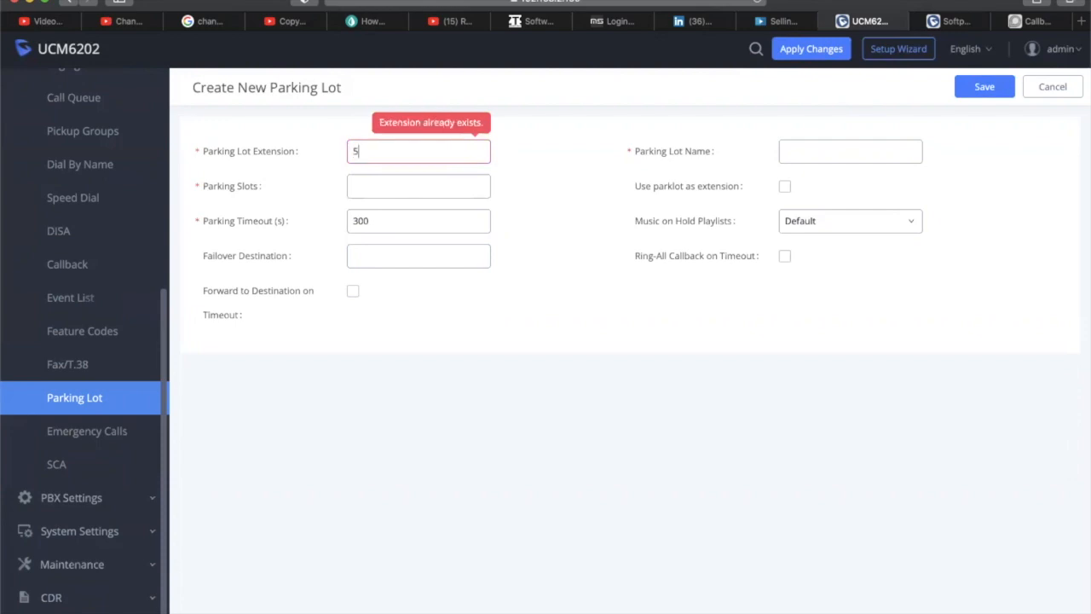
pyautogui.write('200')
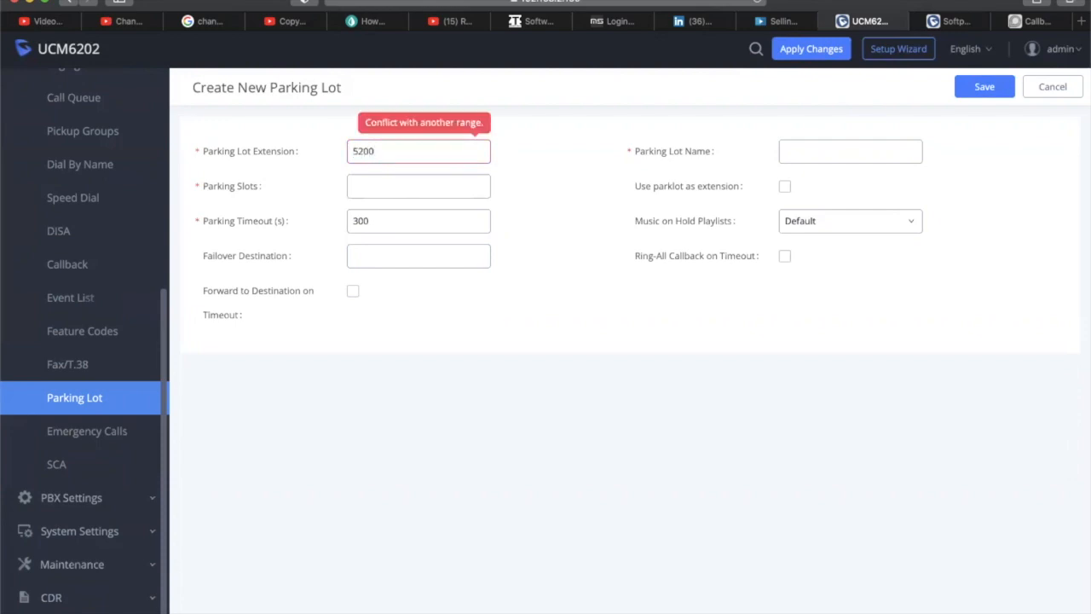
pyautogui.write('0')
pyautogui.press('BackSpace')
pyautogui.press('BackSpace')
pyautogui.press('BackSpace')
pyautogui.press('BackSpace')
pyautogui.press('BackSpace')
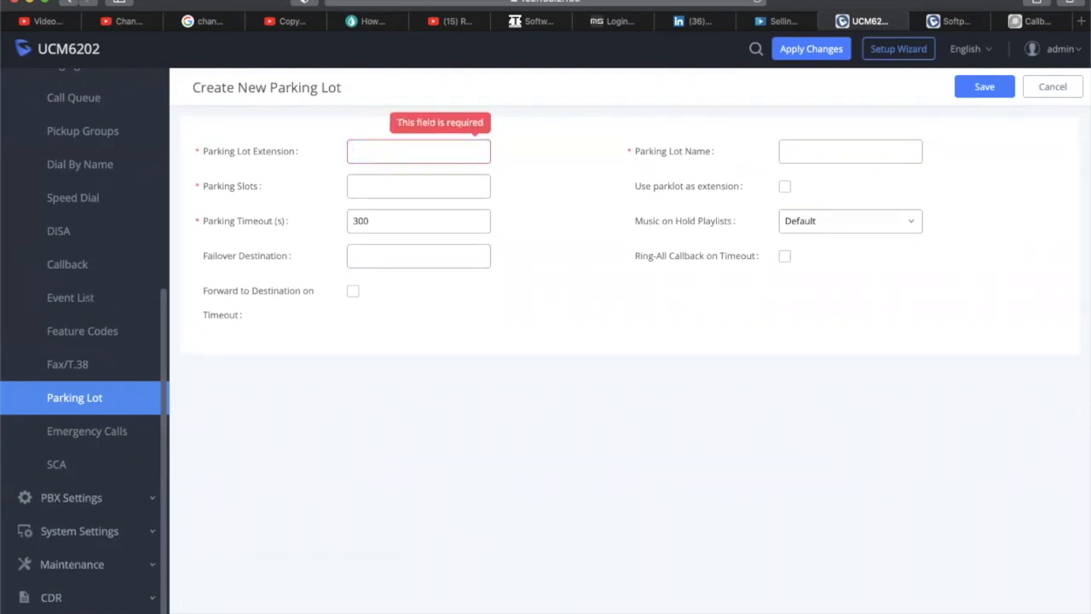
pyautogui.write('1001')
pyautogui.press('BackSpace')
pyautogui.press('BackSpace')
pyautogui.press('BackSpace')
pyautogui.press('BackSpace')
pyautogui.write('0000')
pyautogui.press('BackSpace')
pyautogui.press('BackSpace')
pyautogui.press('BackSpace')
pyautogui.press('BackSpace')
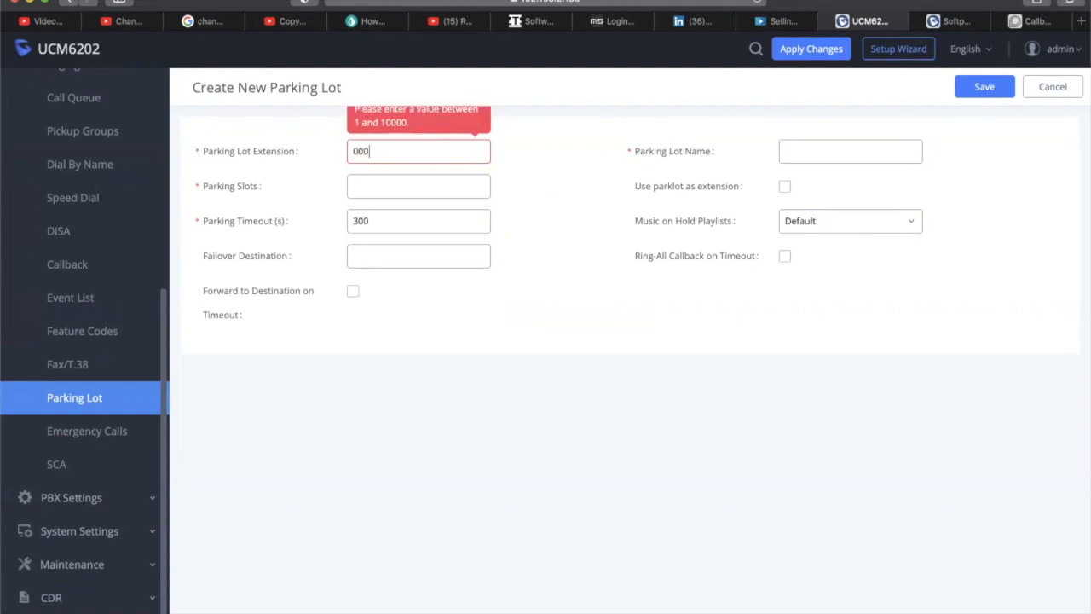
pyautogui.write('6767')
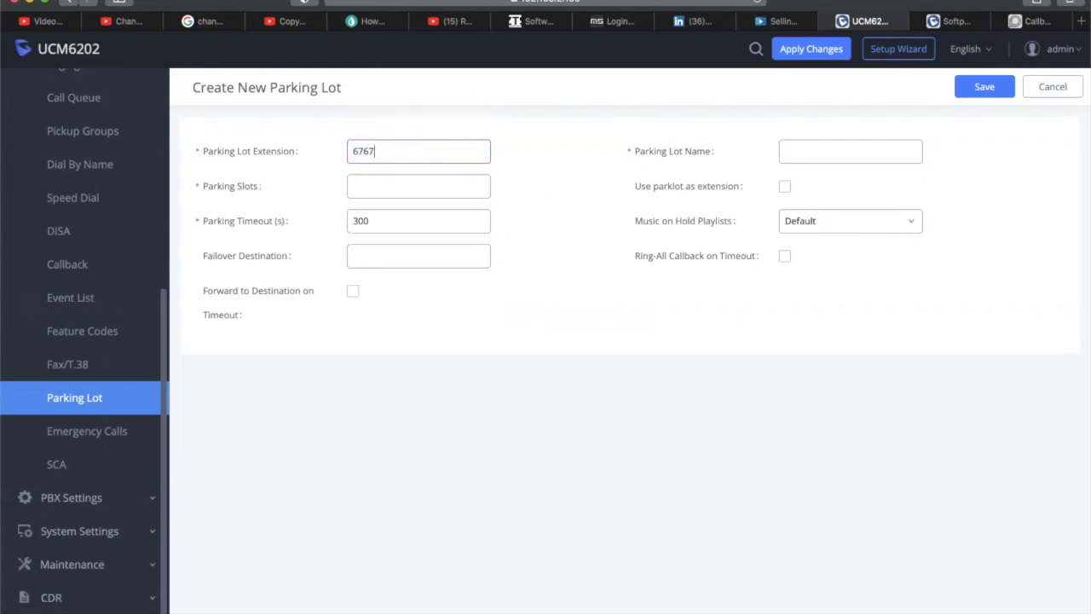
# Try parking slot values 1001-1002 and 700 for the new lot, both rejected
pyautogui.click(414, 180)
pyautogui.click(406, 153)
pyautogui.click(417, 184)
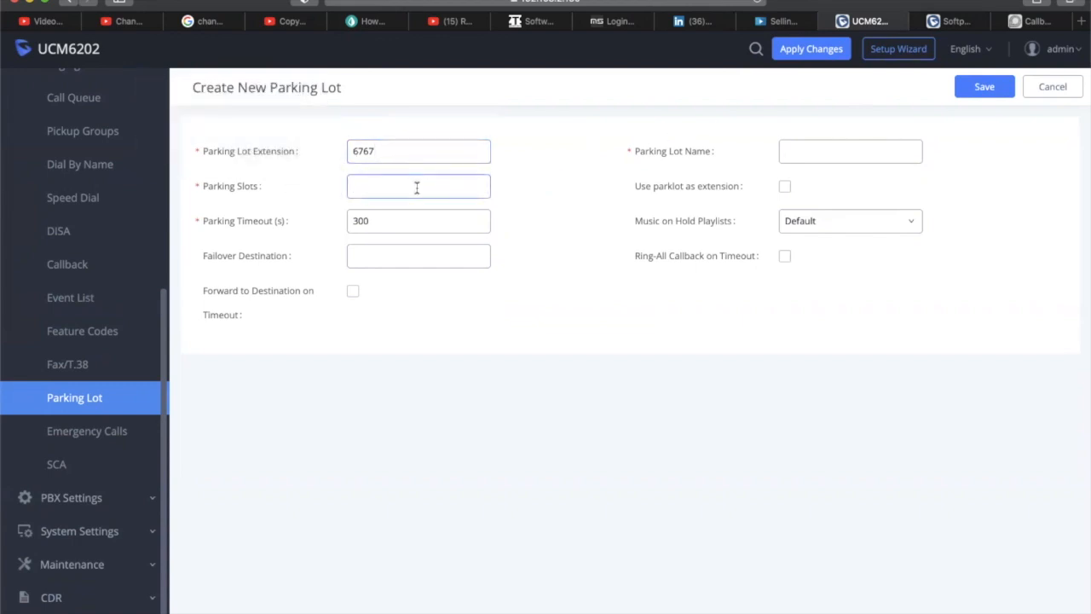
pyautogui.moveTo(235, 184)
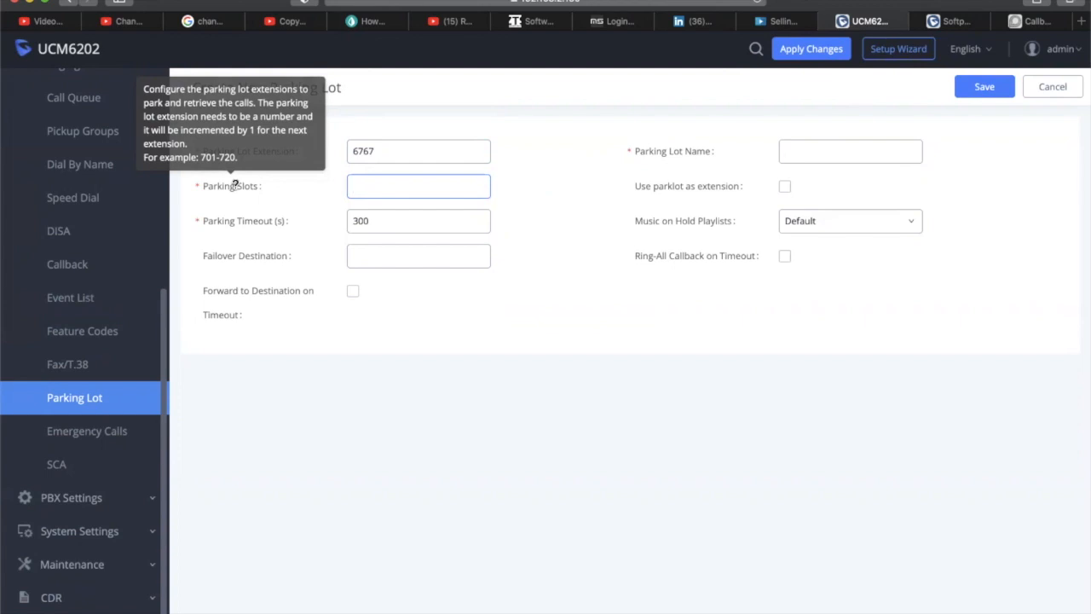
pyautogui.write('1')
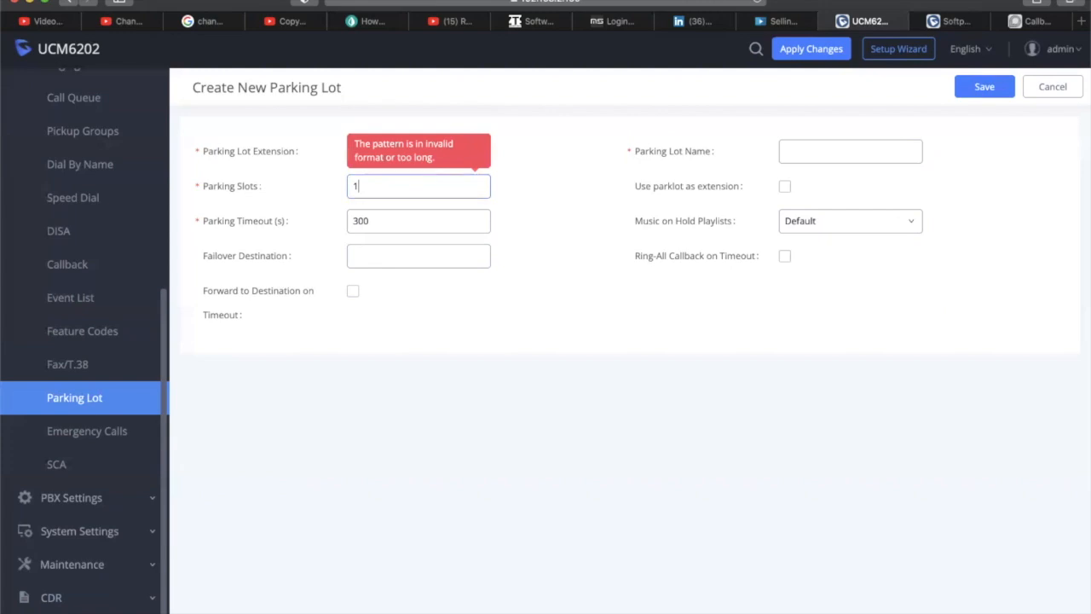
pyautogui.write('001-1002')
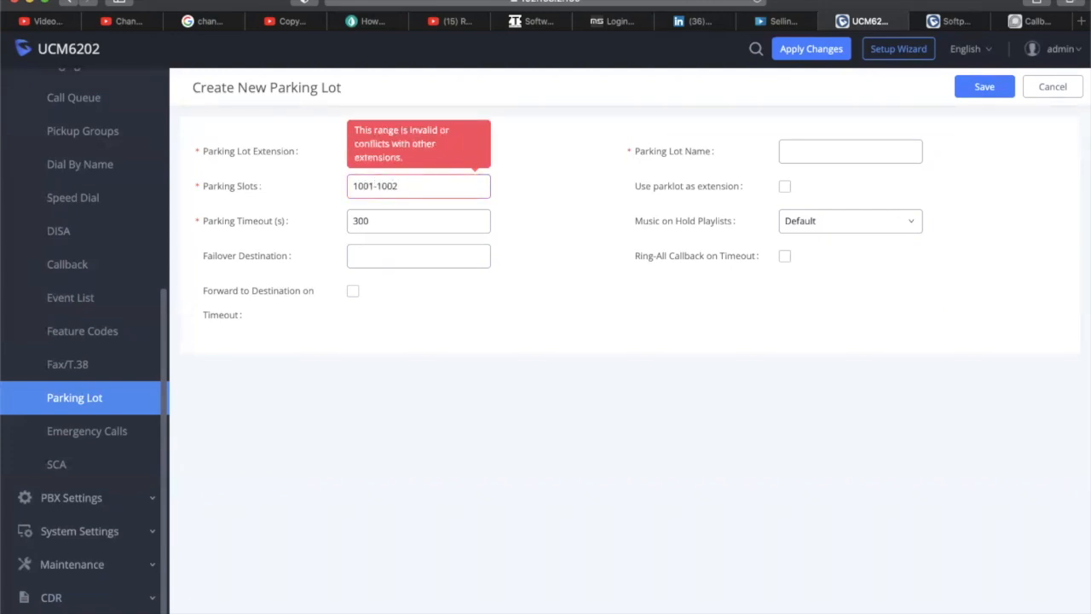
pyautogui.press('BackSpace')
pyautogui.press('BackSpace')
pyautogui.press('BackSpace')
pyautogui.press('BackSpace')
pyautogui.press('BackSpace')
pyautogui.press('BackSpace')
pyautogui.press('BackSpace')
pyautogui.press('BackSpace')
pyautogui.press('BackSpace')
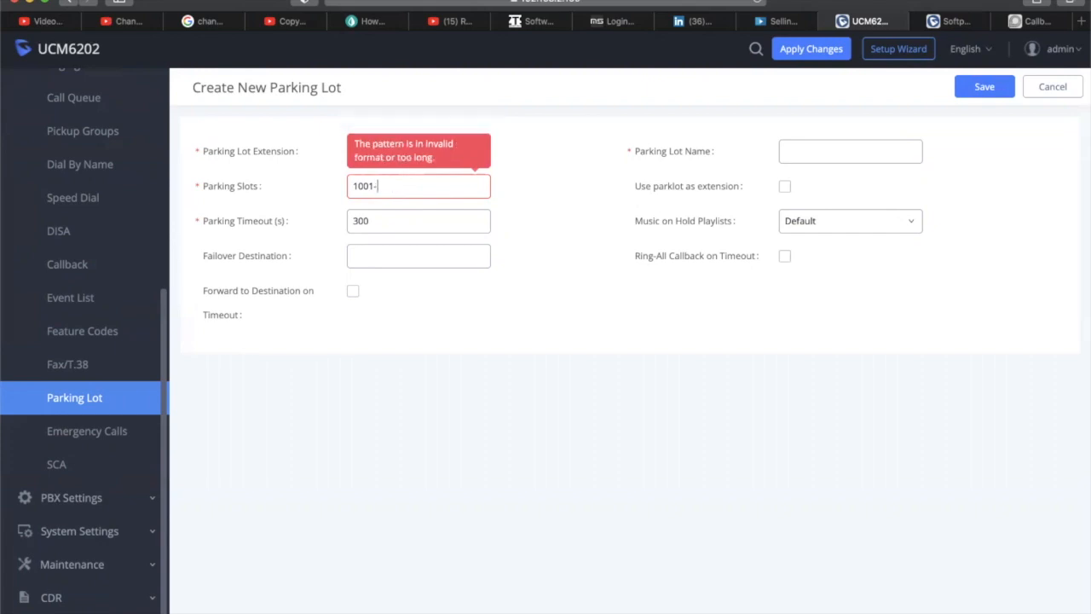
pyautogui.write('700')
pyautogui.press('BackSpace')
pyautogui.press('BackSpace')
pyautogui.press('BackSpace')
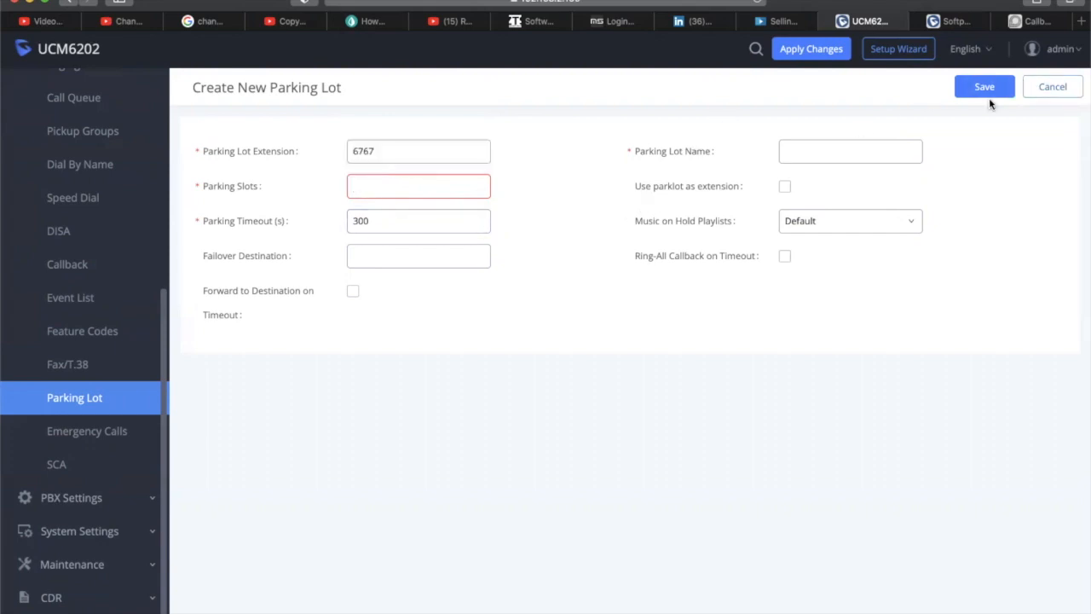
# Cancel the new parking lot and expand the PBX Settings pages in the sidebar
pyautogui.click(1055, 97)
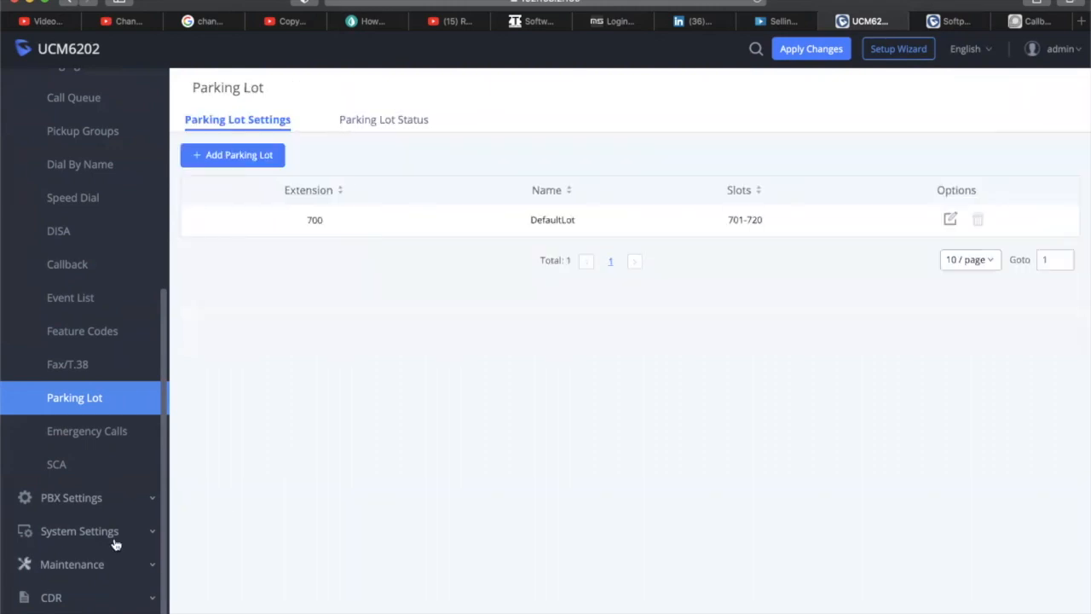
pyautogui.click(149, 501)
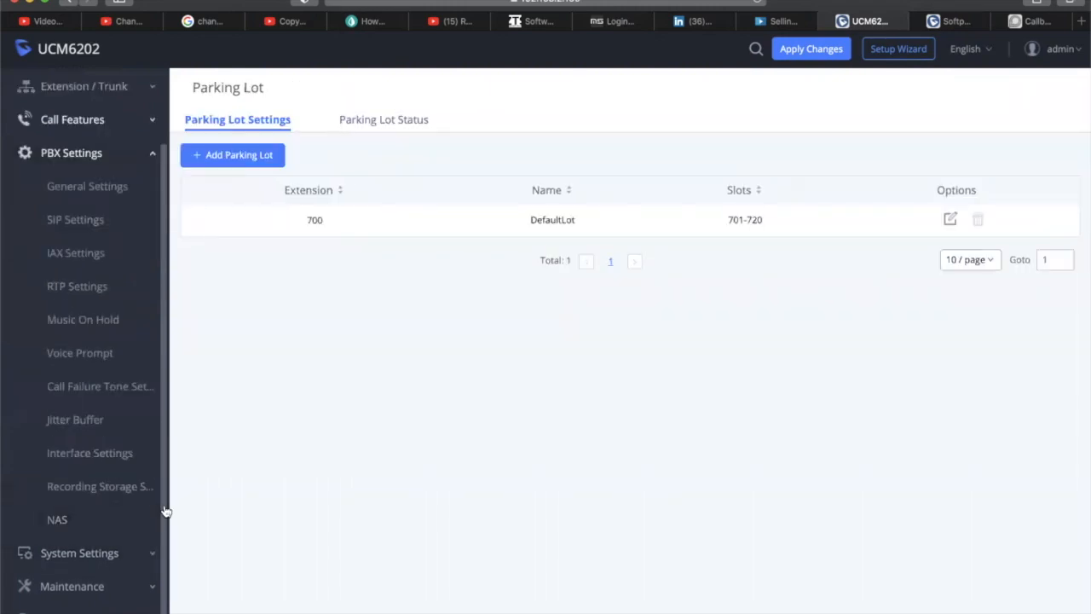
pyautogui.moveTo(166, 512); pyautogui.dragTo(176, 549)
# Review PBX General Settings extension ranges like User 1000-6299 and Fax 7200-8200, then expand Call Features
pyautogui.click(80, 166)
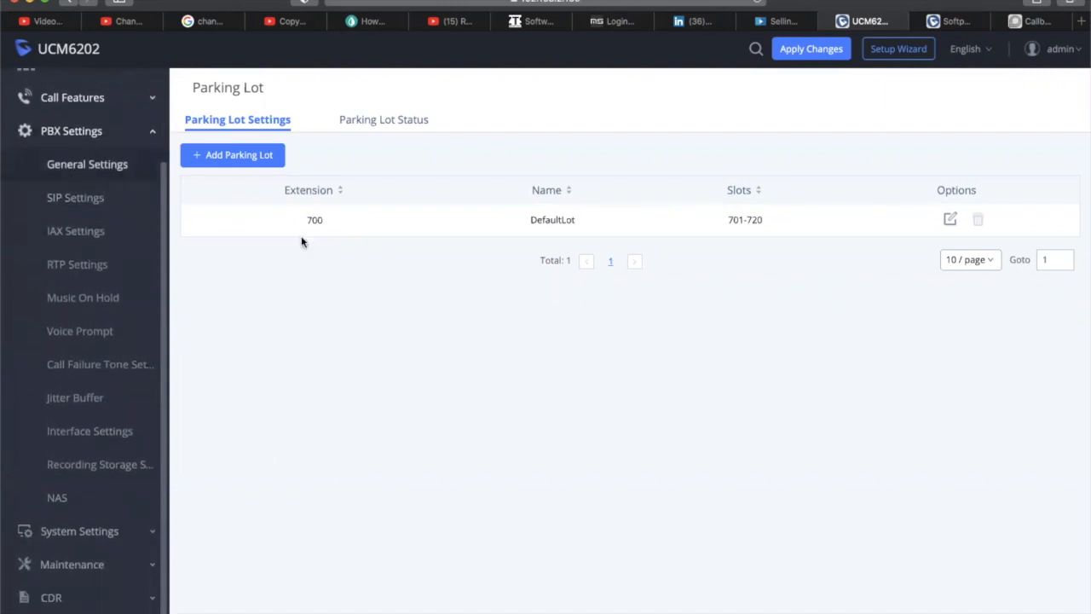
pyautogui.scroll(-5, 443, 356)
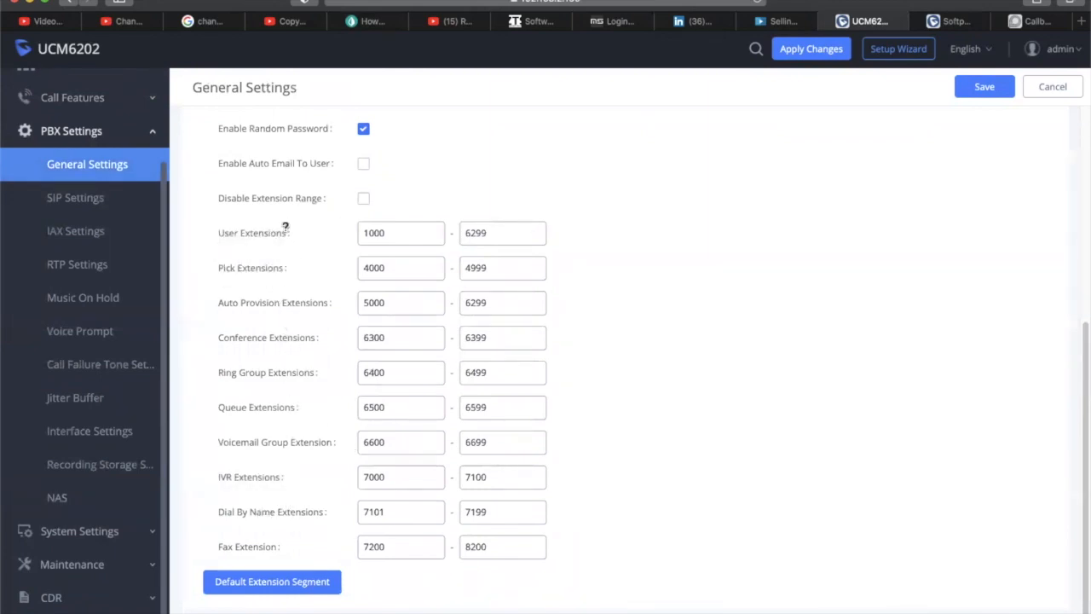
pyautogui.scroll(-1, 272, 409)
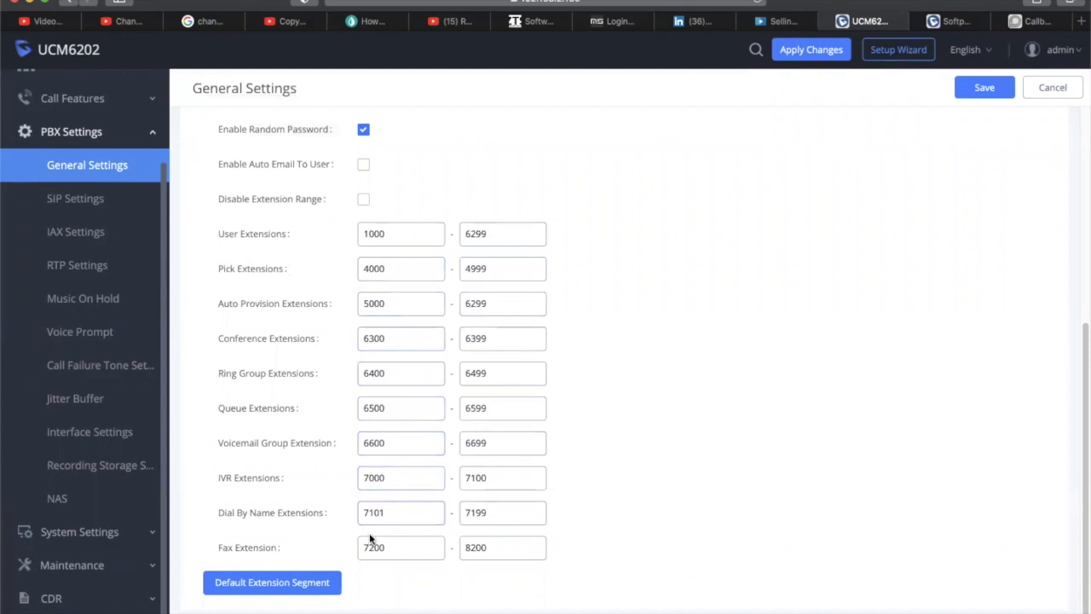
pyautogui.click(498, 554)
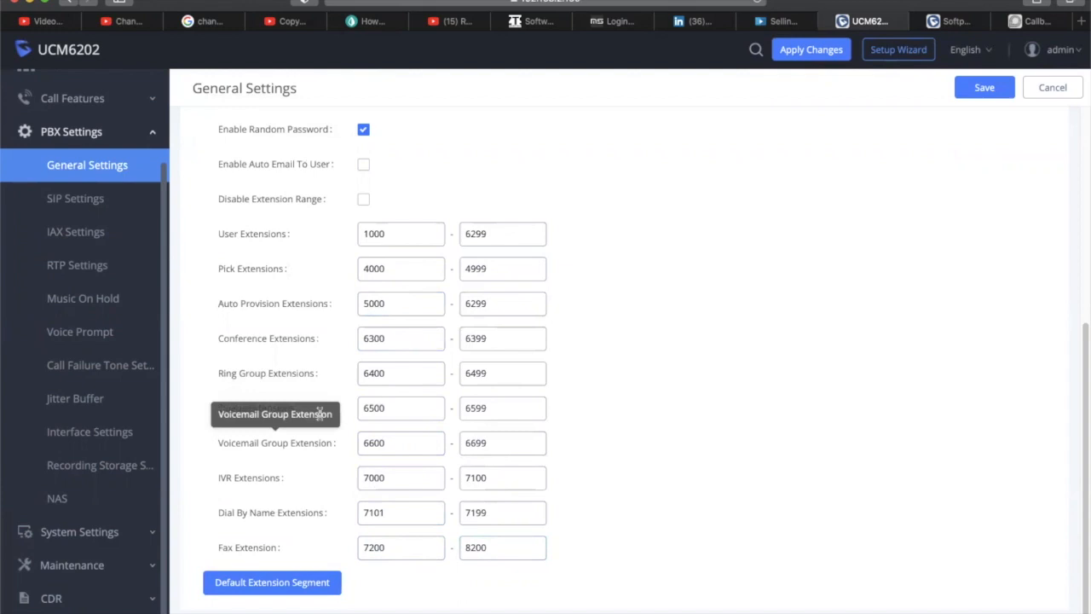
pyautogui.scroll(-1, 351, 154)
pyautogui.scroll(5, 352, 154)
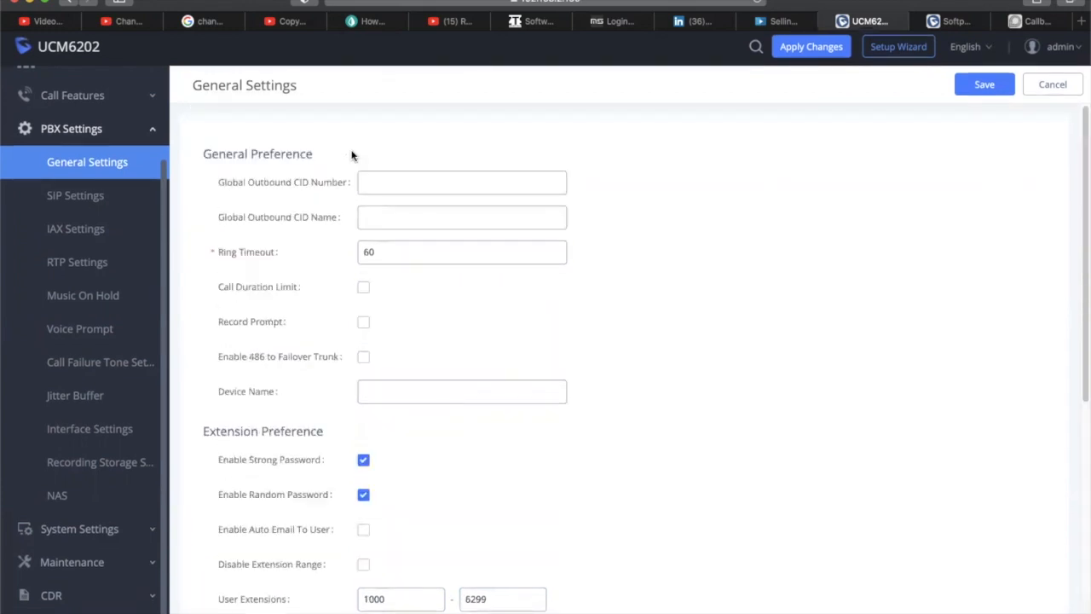
pyautogui.scroll(2, 133, 237)
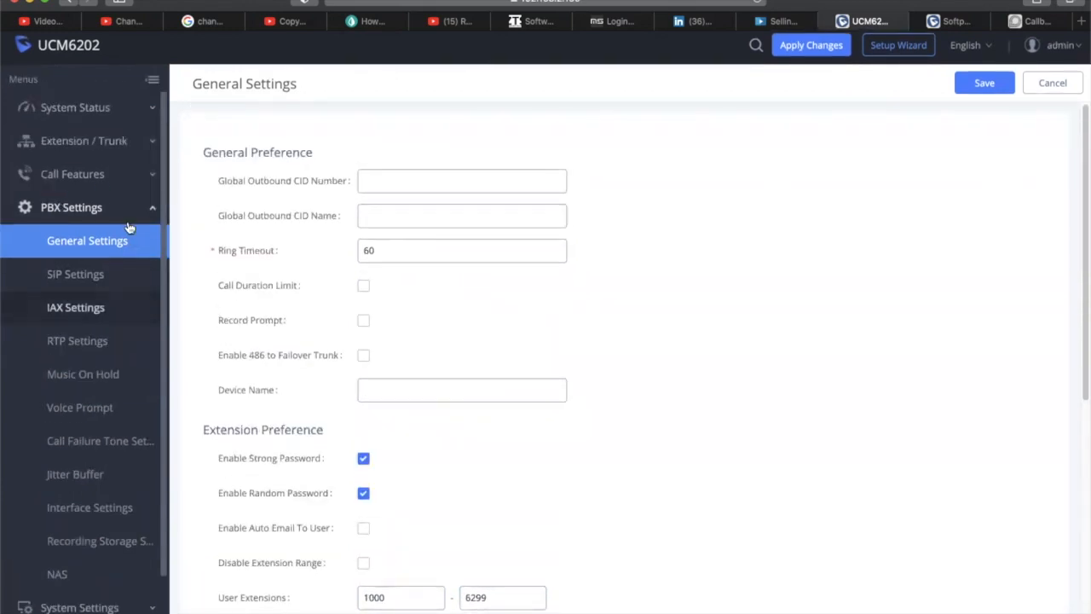
pyautogui.click(96, 176)
pyautogui.scroll(-3, 89, 556)
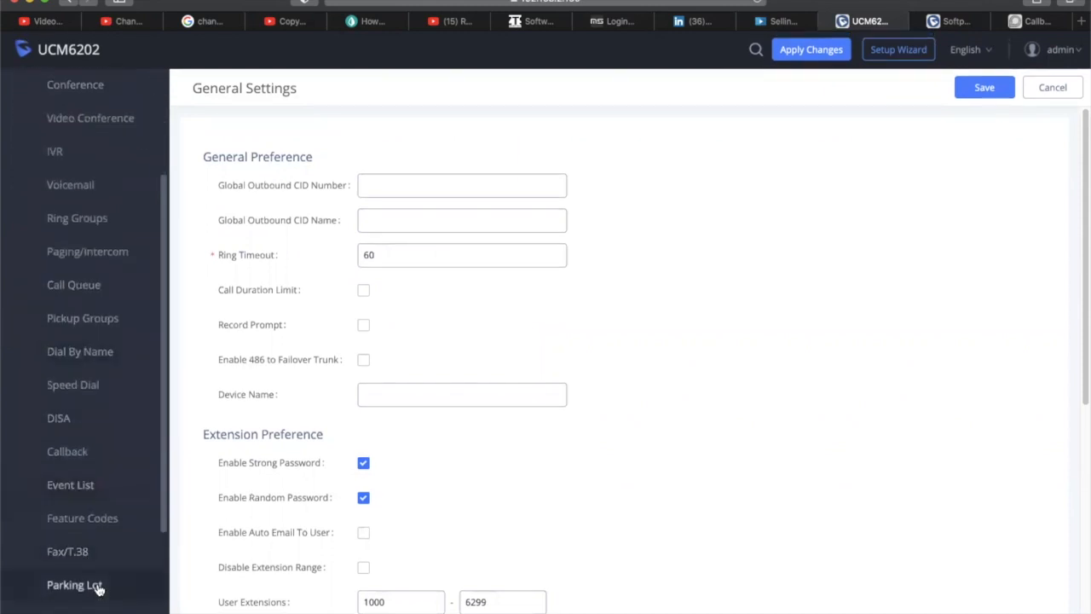
# Open DefaultLot 700 for editing and inspect its 701-720 slot range and extension
pyautogui.click(88, 587)
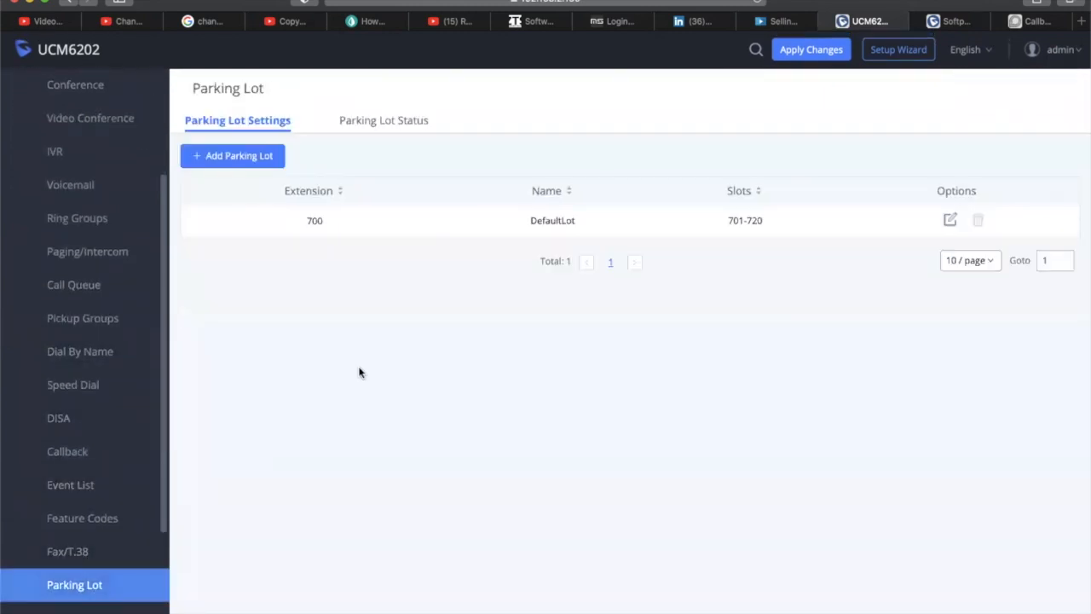
pyautogui.click(949, 220)
pyautogui.click(382, 191)
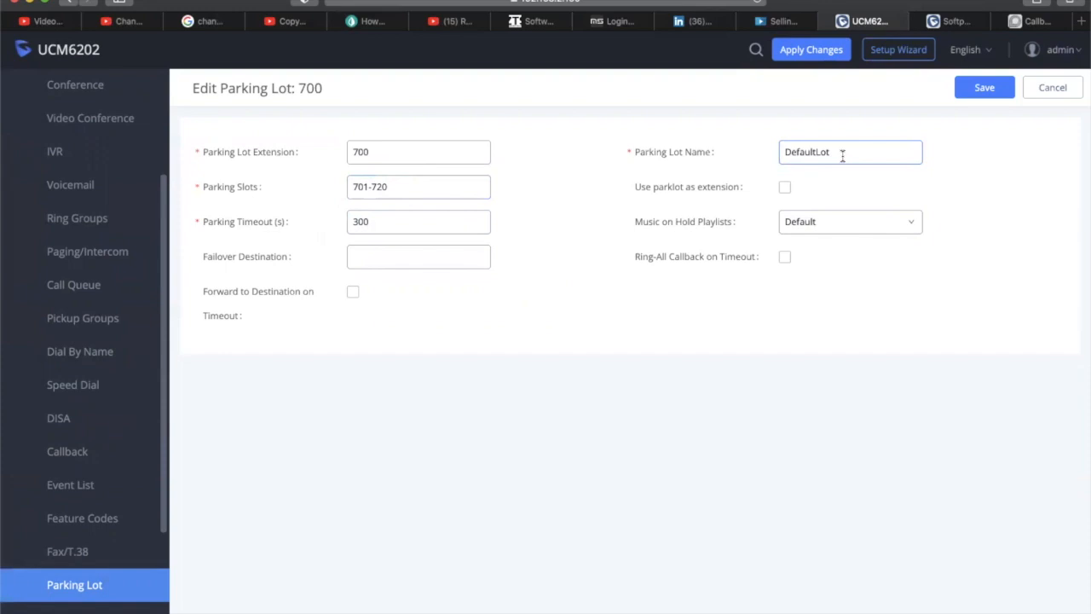
pyautogui.scroll(-4, 73, 388)
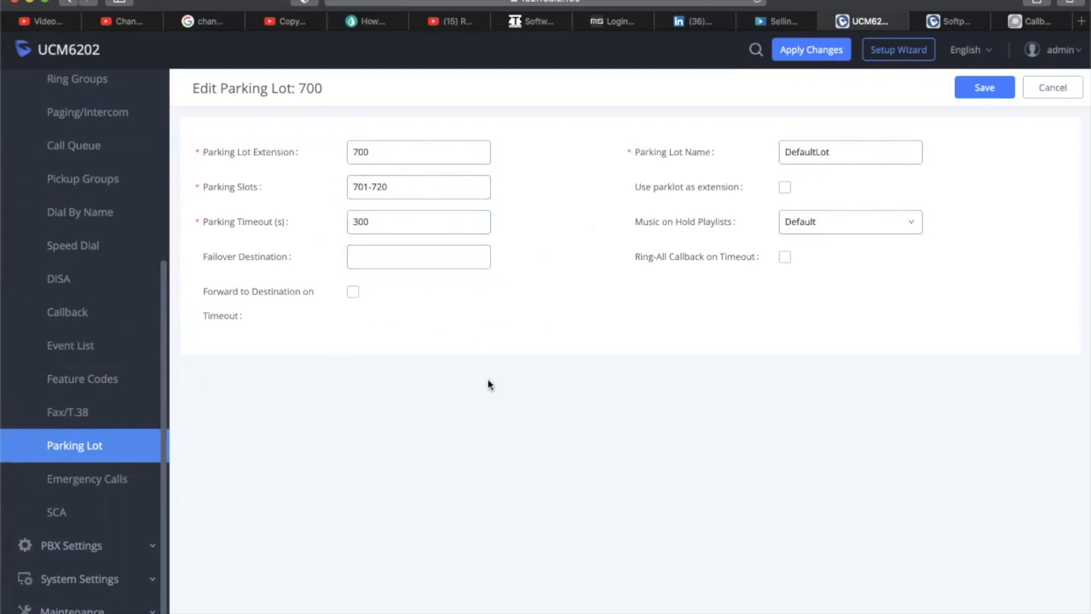
pyautogui.click(369, 153)
# Recheck the DefaultLot's timeout and 701-720 slot range before leaving for Emergency Calls
pyautogui.click(411, 215)
pyautogui.click(391, 186)
pyautogui.click(87, 478)
# Create an emergency call named 911 with number 911 and level 3 - Significantly Urgent
pyautogui.click(212, 154)
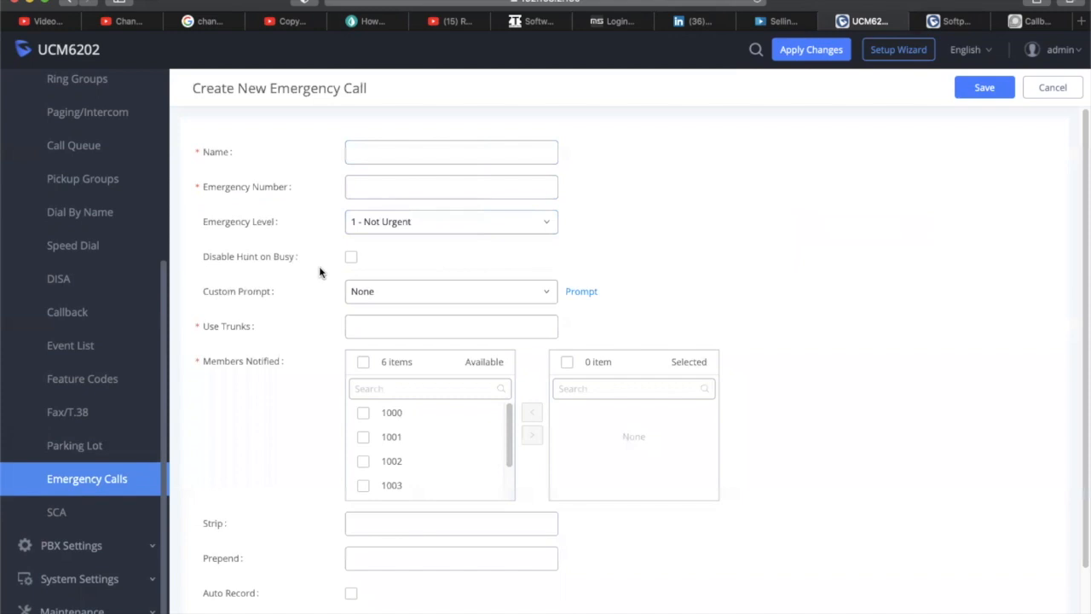
pyautogui.click(381, 158)
pyautogui.write('911')
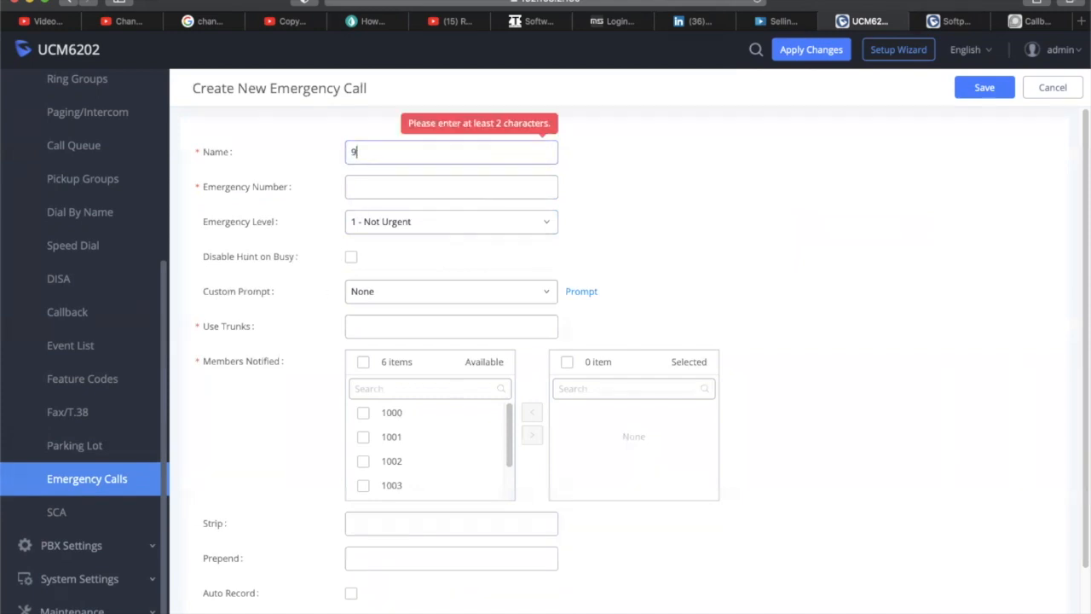
pyautogui.click(460, 183)
pyautogui.write('911')
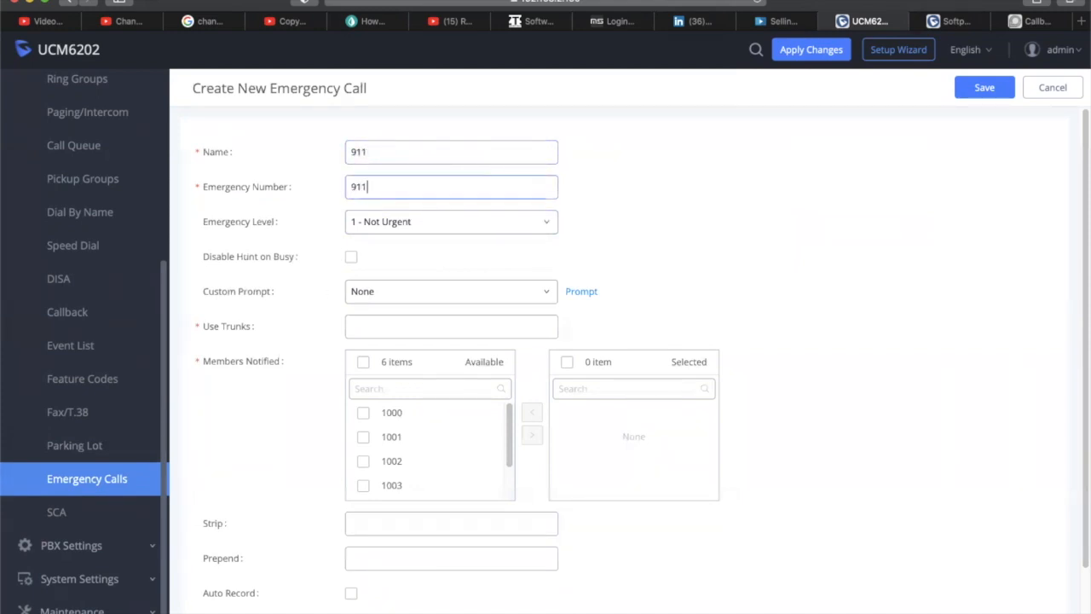
pyautogui.click(499, 234)
pyautogui.click(452, 300)
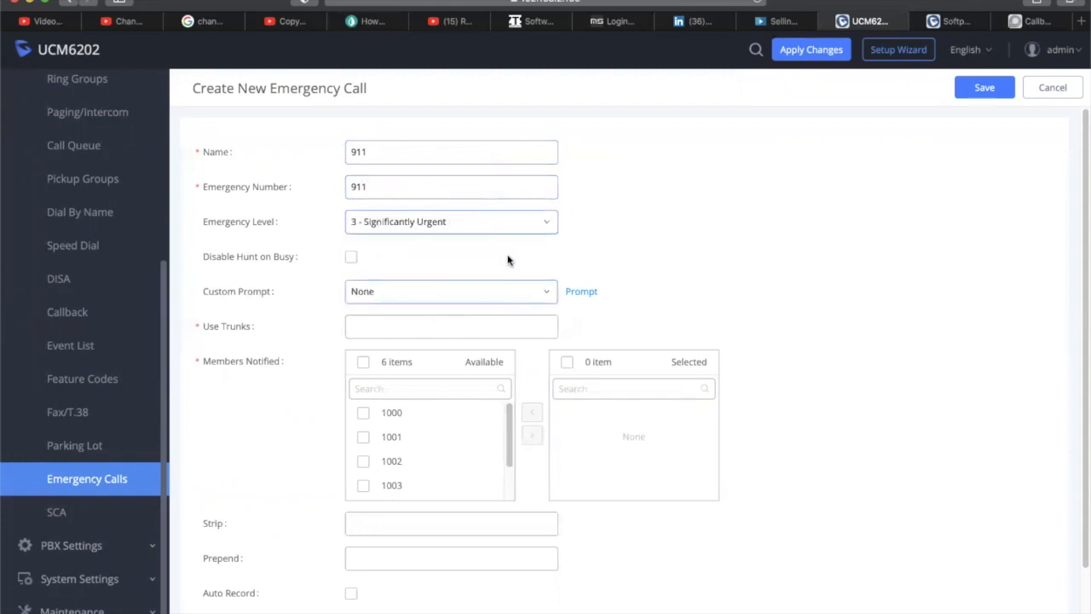
# Route the 911 call over AnalogTrunks and keep the custom prompt as None
pyautogui.scroll(-1, 654, 289)
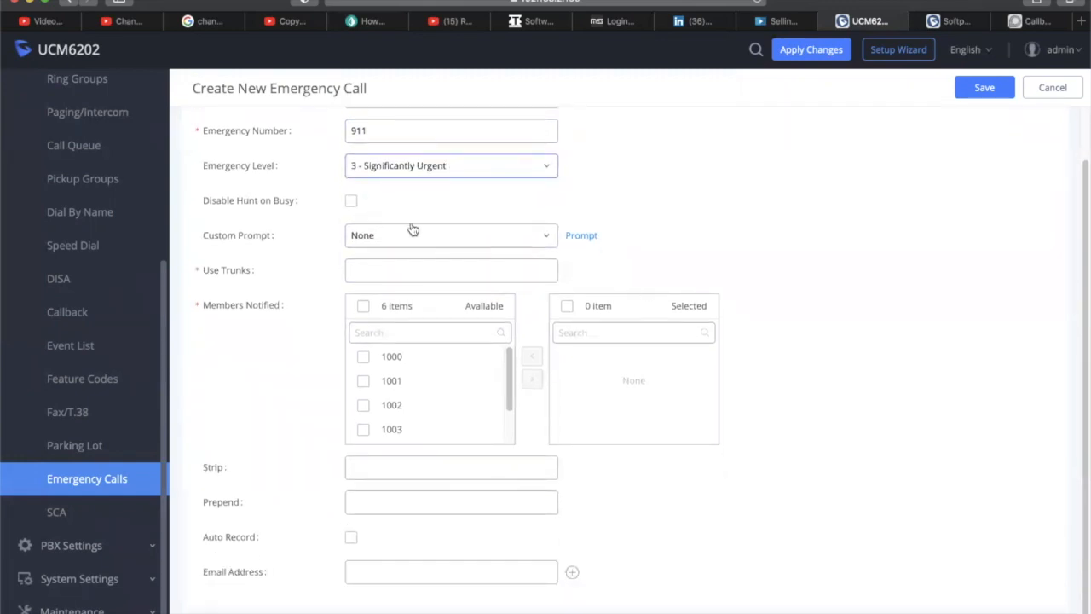
pyautogui.click(390, 270)
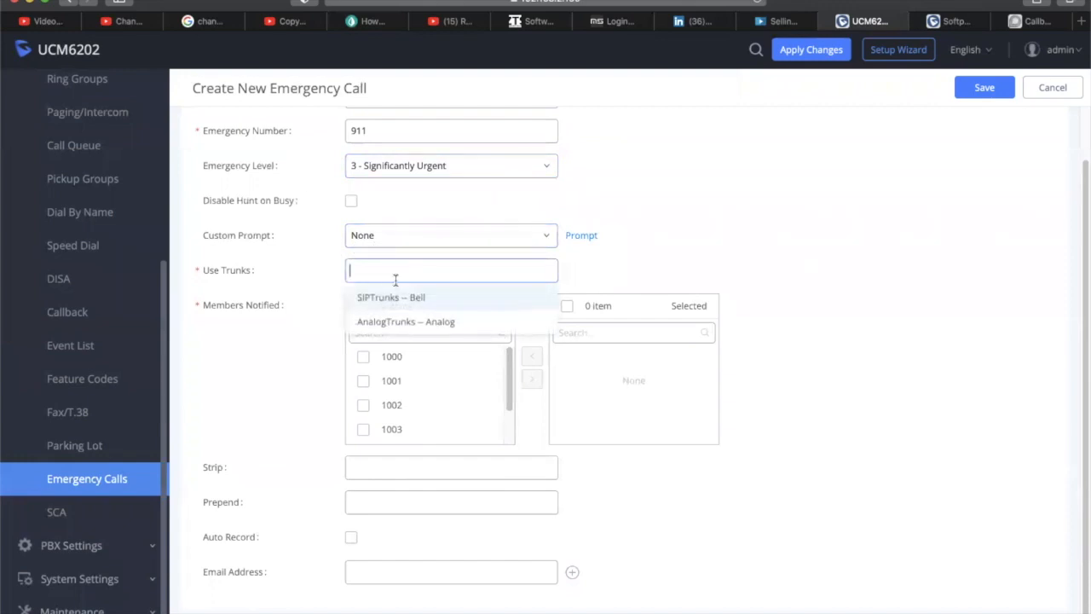
pyautogui.click(409, 322)
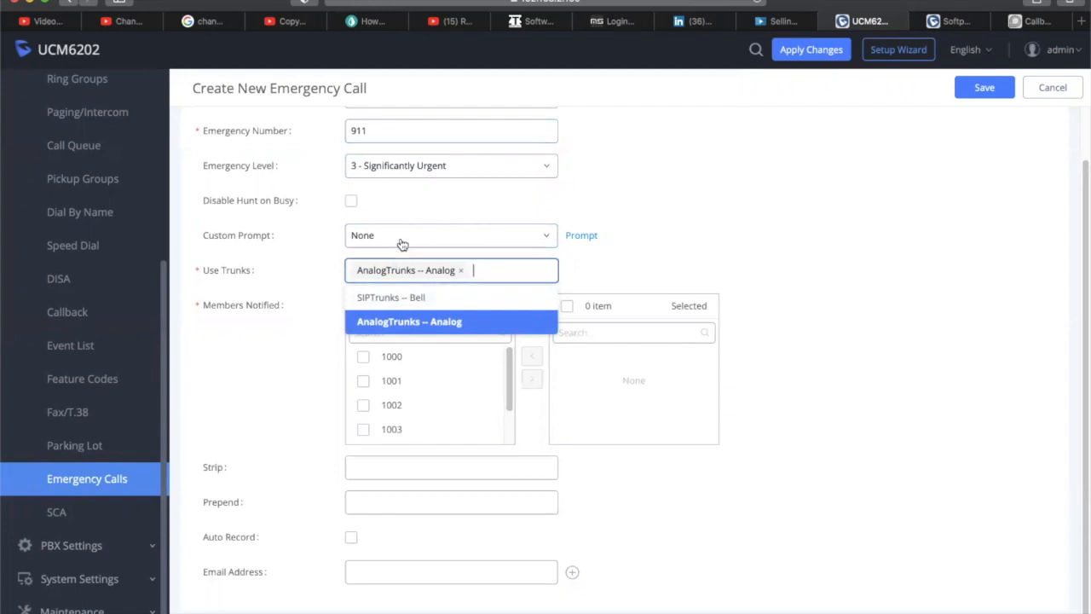
pyautogui.click(528, 239)
pyautogui.click(532, 238)
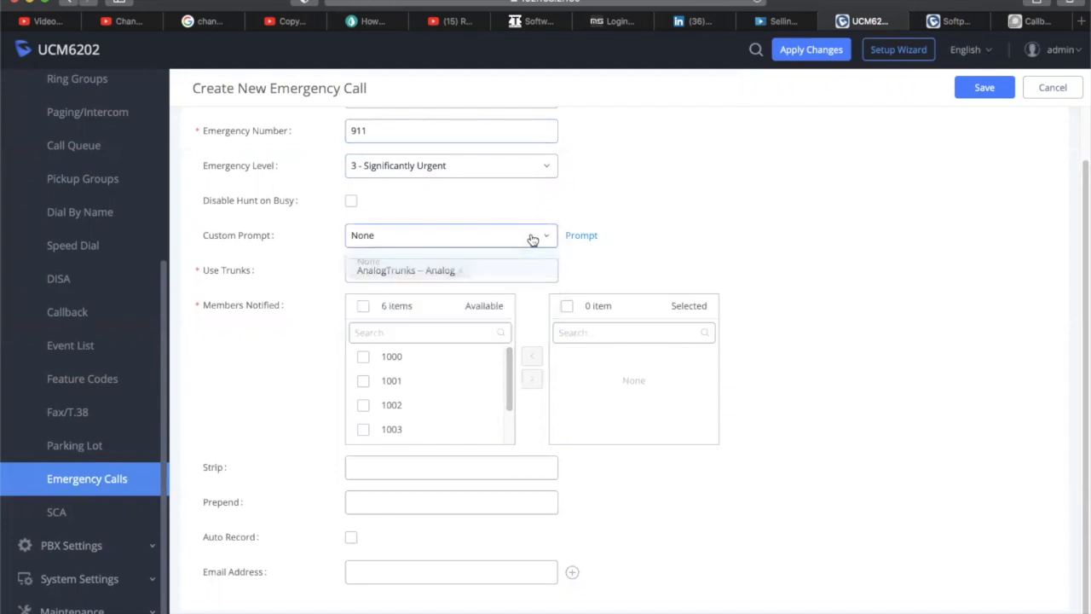
pyautogui.scroll(-1, 692, 256)
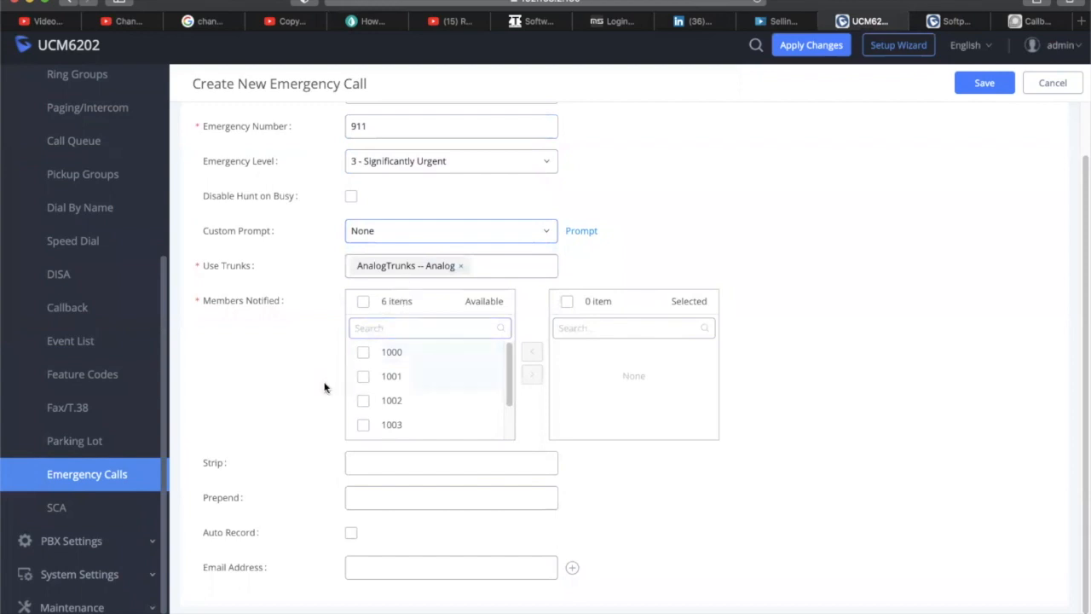
pyautogui.scroll(2, 377, 433)
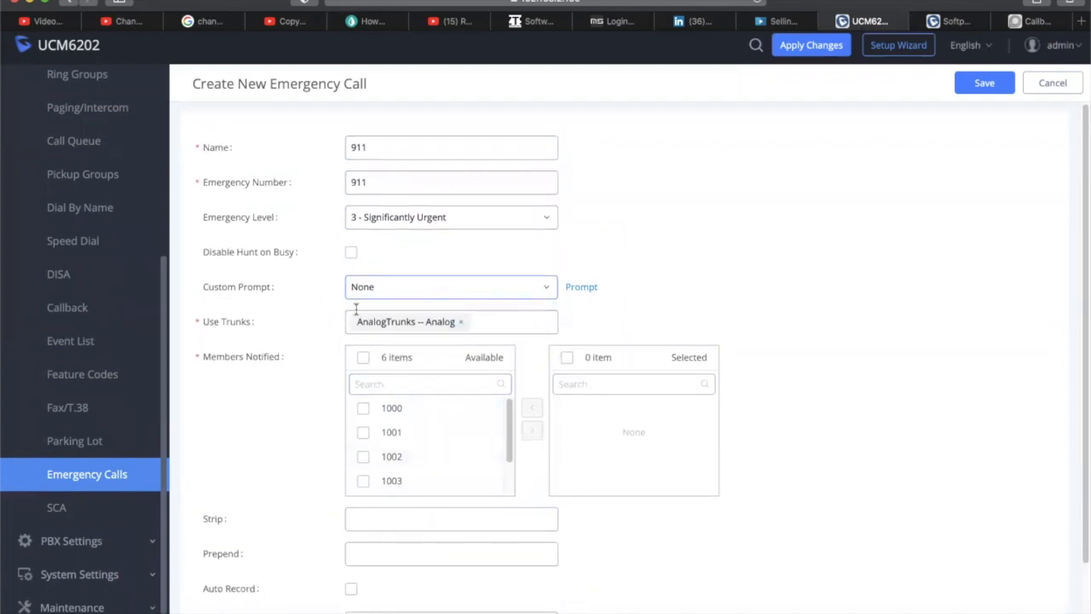
pyautogui.scroll(-3, 376, 409)
pyautogui.scroll(4, 392, 435)
# Add extension 1000 as a notified member and save the 911 emergency call
pyautogui.click(982, 88)
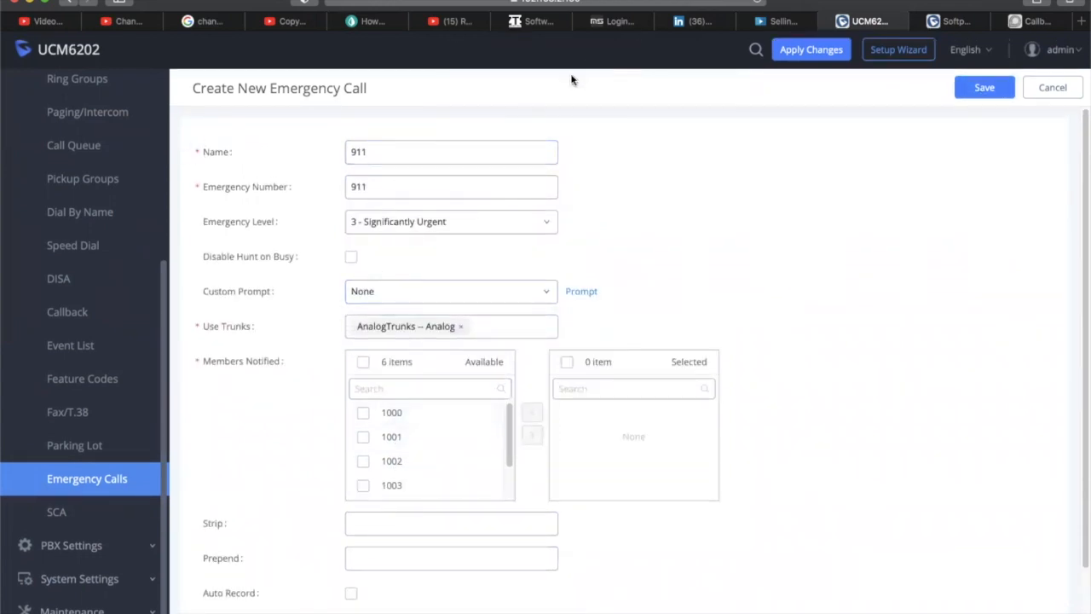
pyautogui.click(971, 91)
pyautogui.click(363, 413)
pyautogui.click(529, 436)
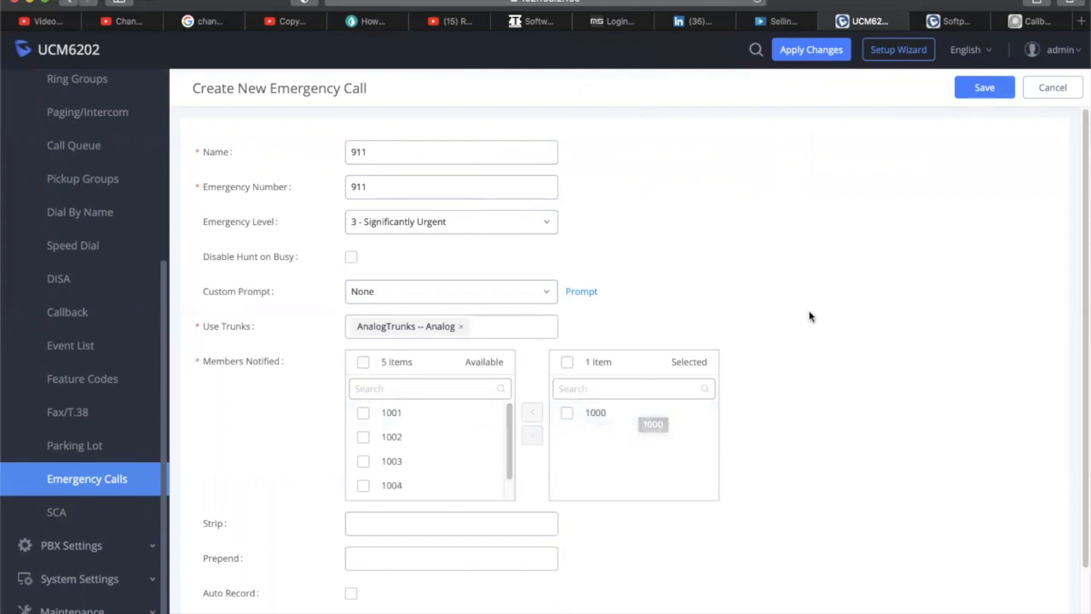
pyautogui.scroll(-2, 814, 321)
pyautogui.scroll(2, 815, 321)
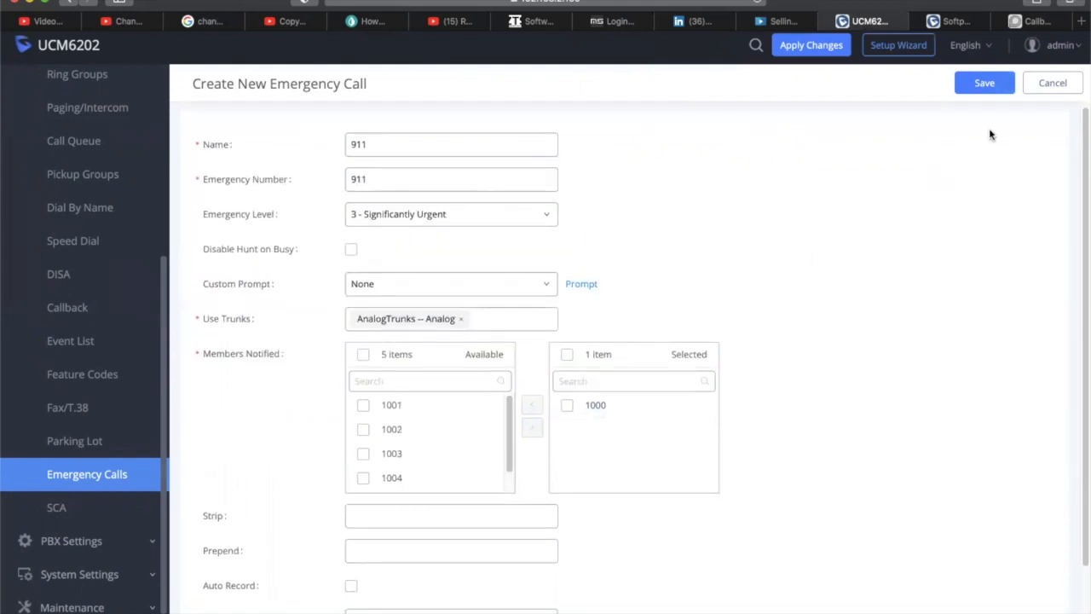
pyautogui.click(987, 83)
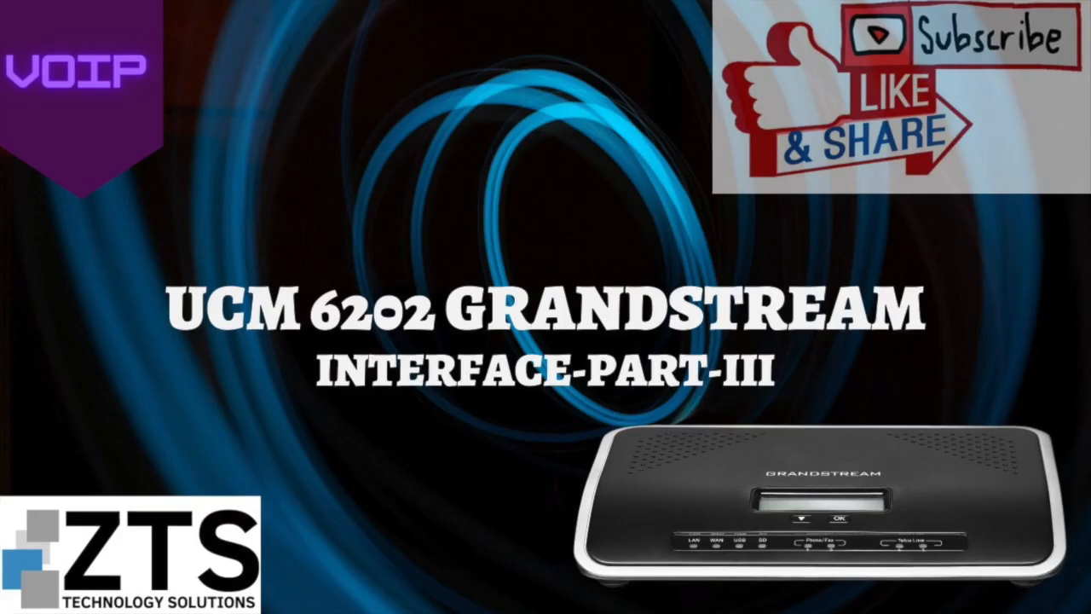